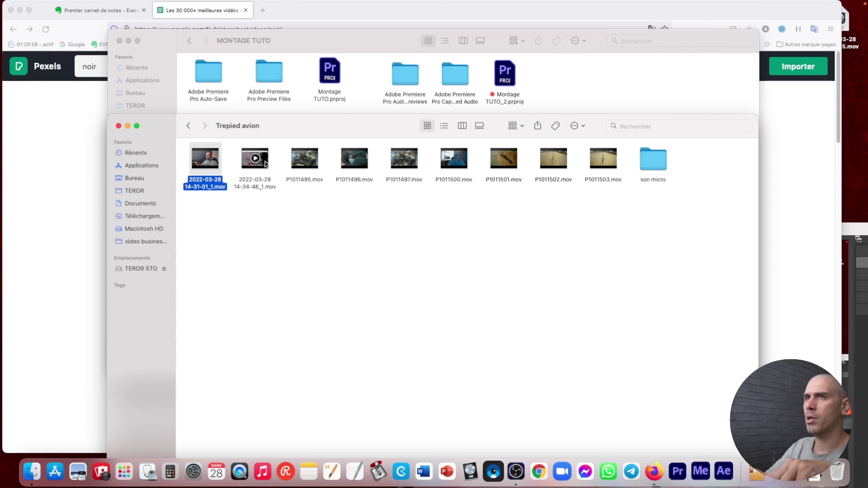
- Preview the clips P1011495.mov, P1011500.mov and P1011503.mov in the Trepied avion folder
click(315, 165)
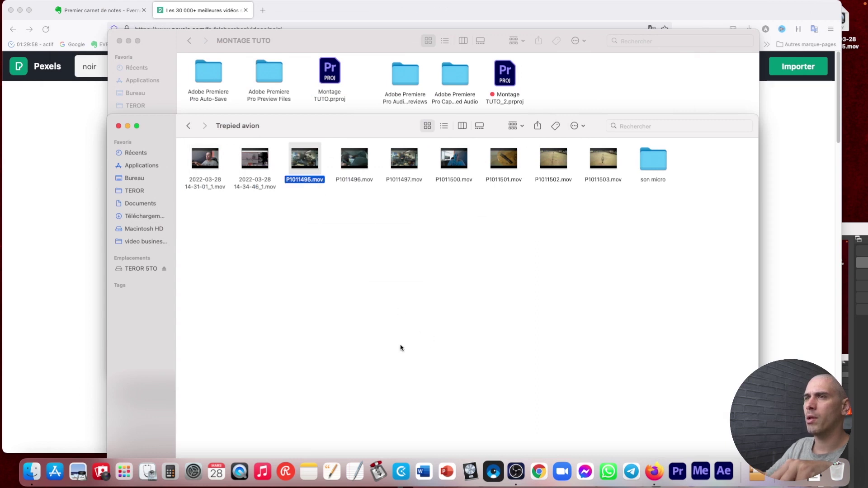
key(space)
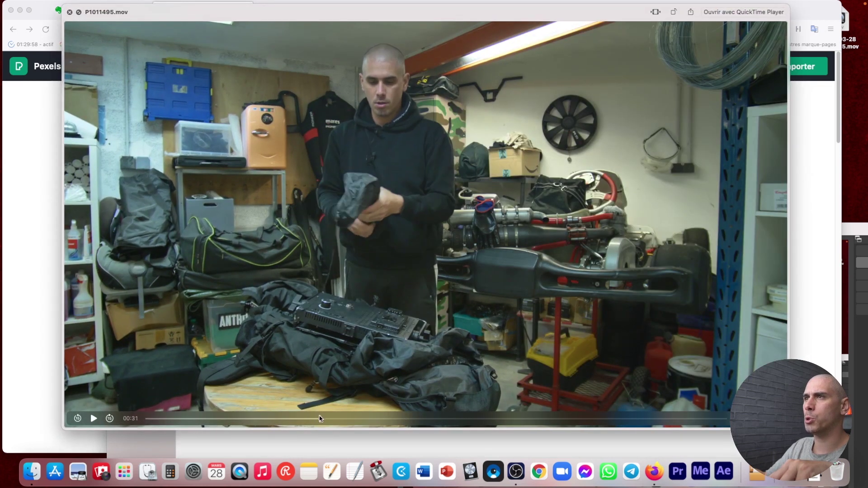
key(space)
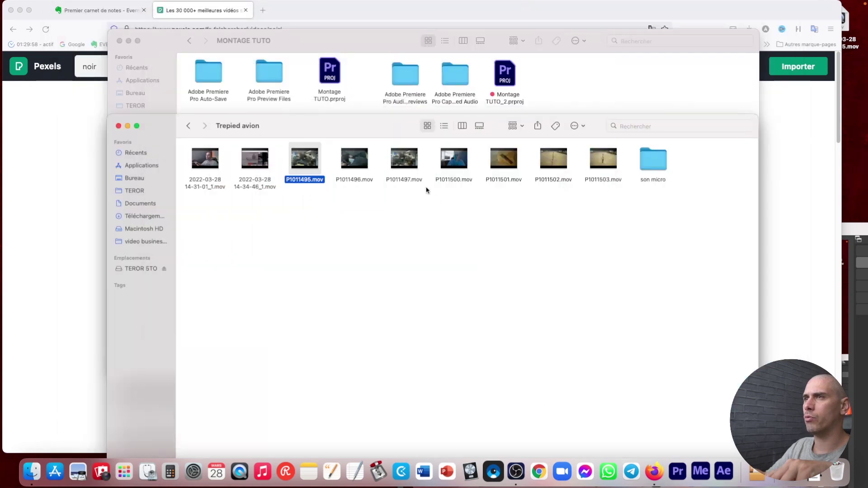
click(455, 169)
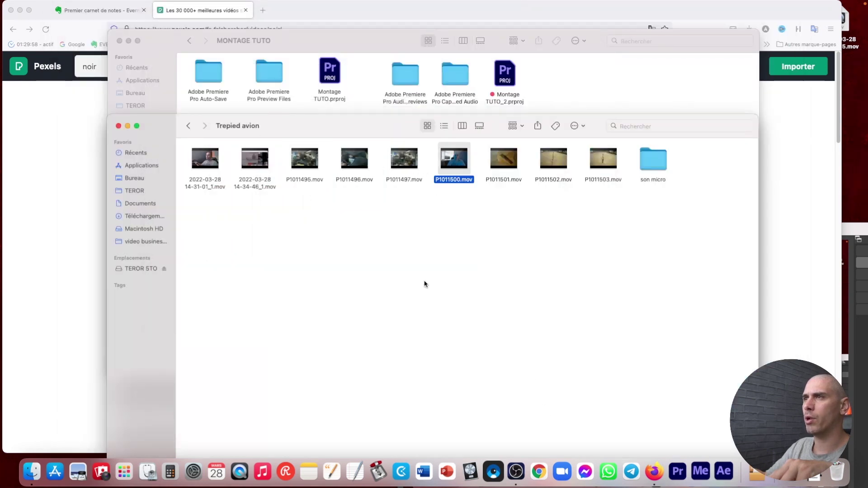
key(space)
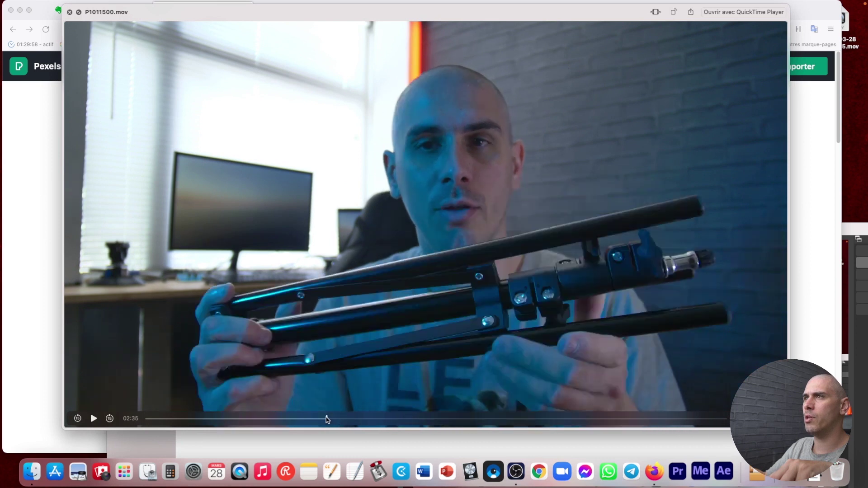
key(space)
click(603, 160)
key(space)
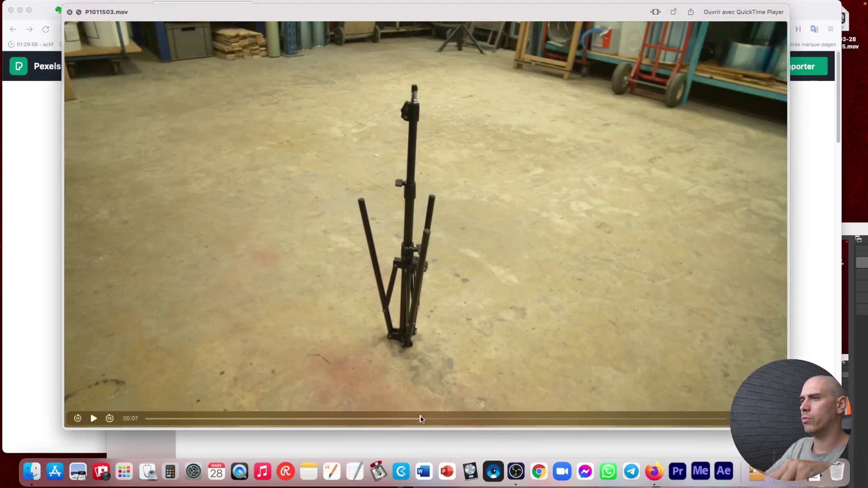
key(space)
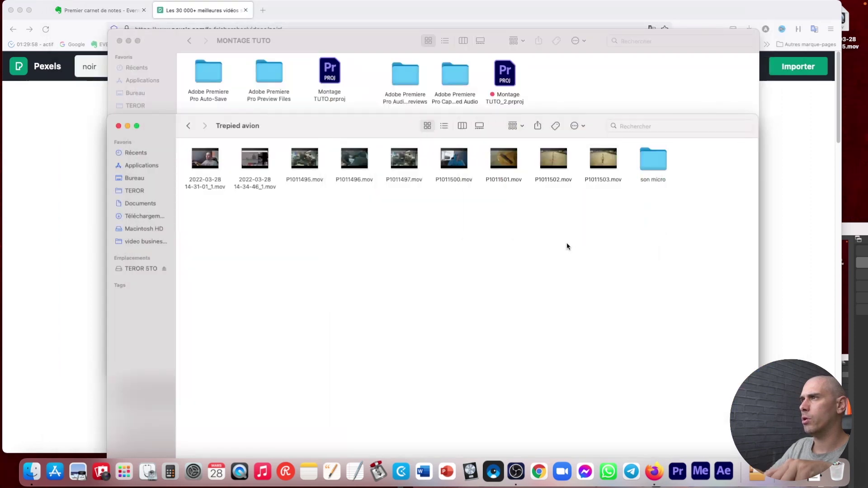
- Check the contents of the son micro folder and preview P1011500.mov from around 02:11
double_click(655, 167)
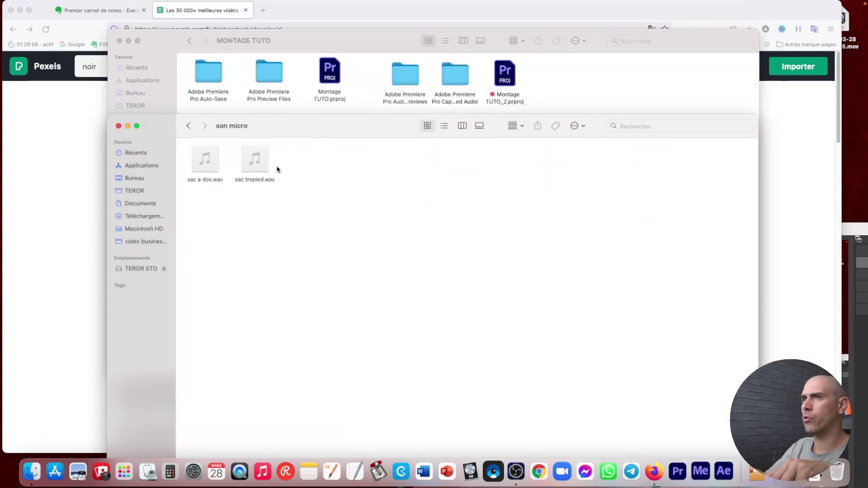
click(197, 126)
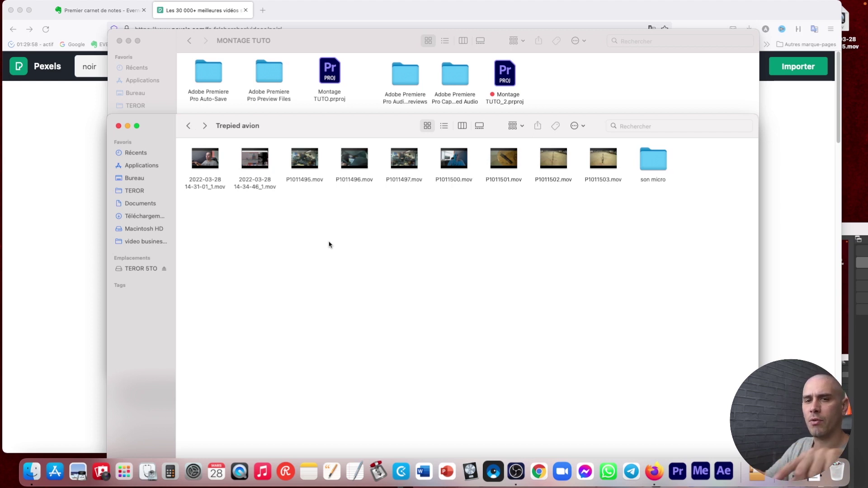
click(465, 166)
key(space)
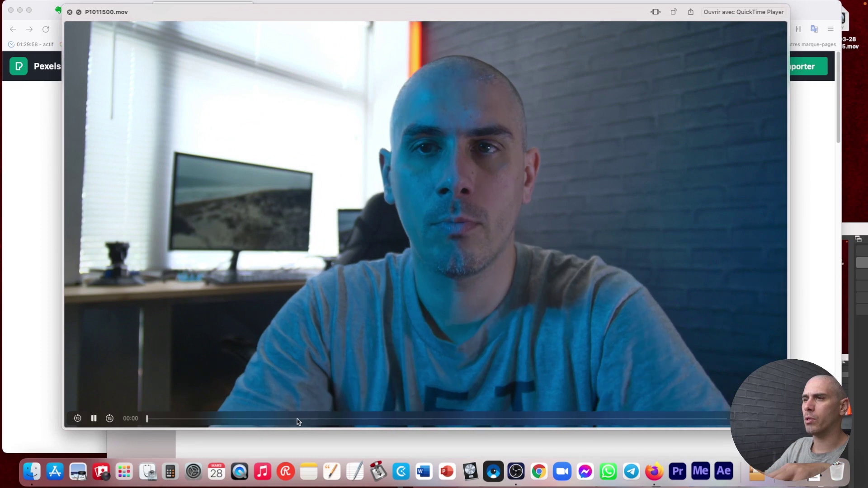
click(298, 420)
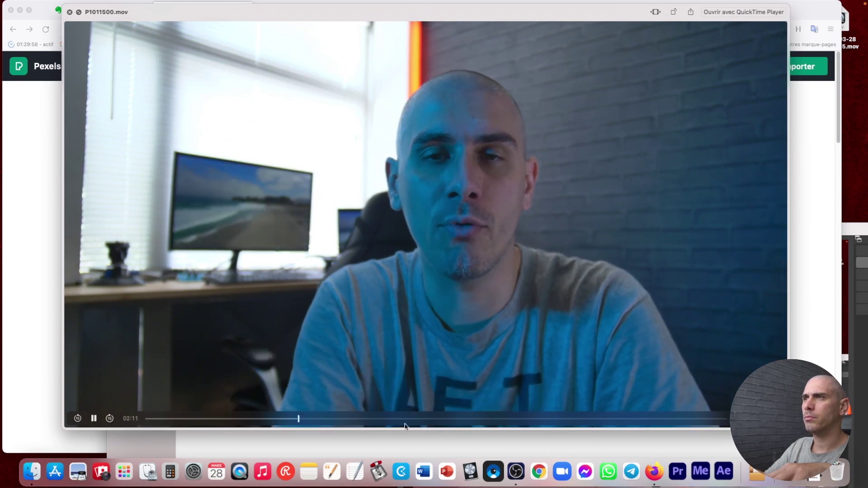
key(space)
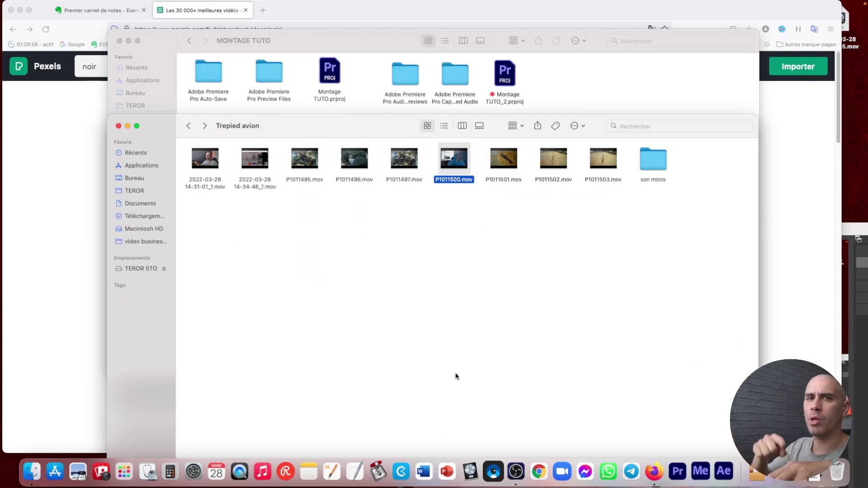
- Preview P1011496.mov in the Trepied avion folder and clear the file selection
click(438, 285)
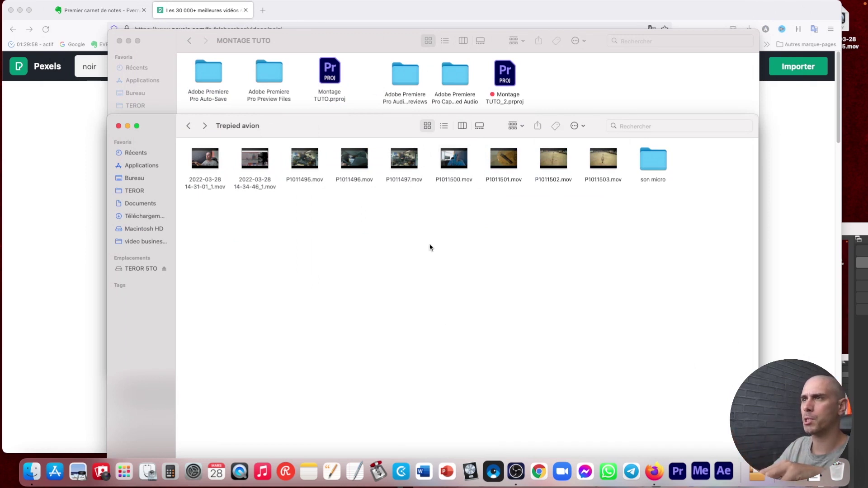
key(space)
key(space)
click(367, 171)
key(space)
key(space)
click(459, 306)
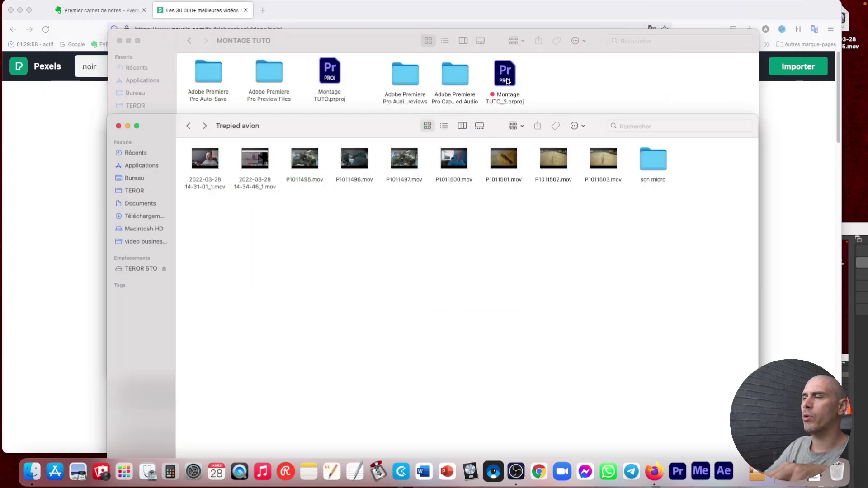
- Open the Montage TUTO_2.prproj project in Premiere Pro and set all the missing media offline
click(507, 77)
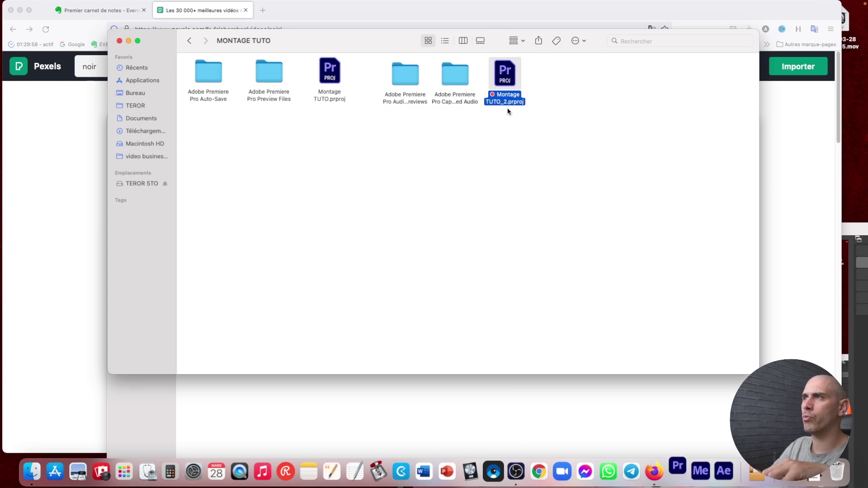
click(501, 420)
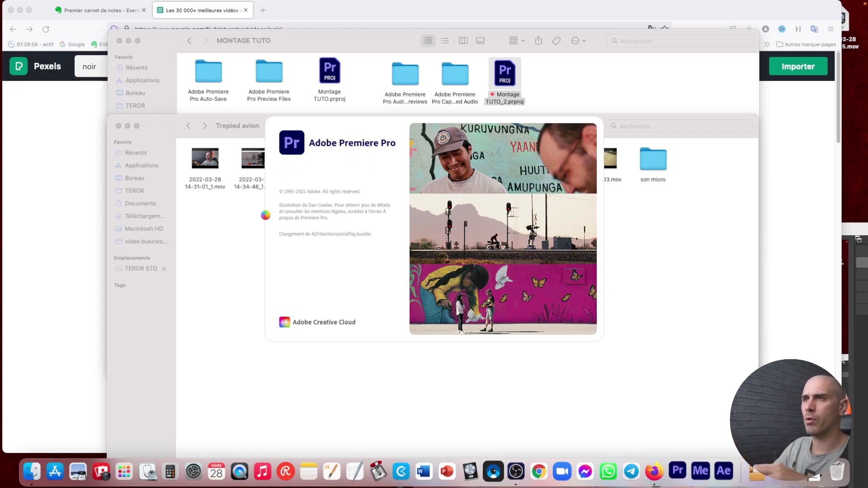
click(86, 189)
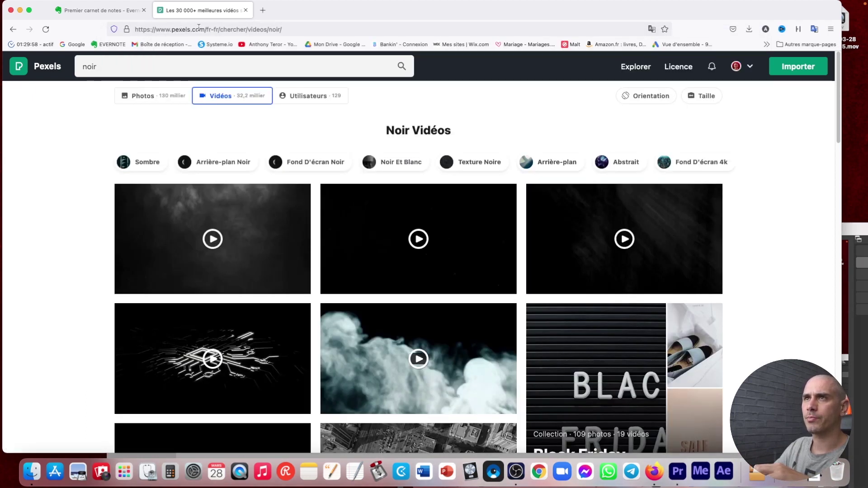
click(178, 70)
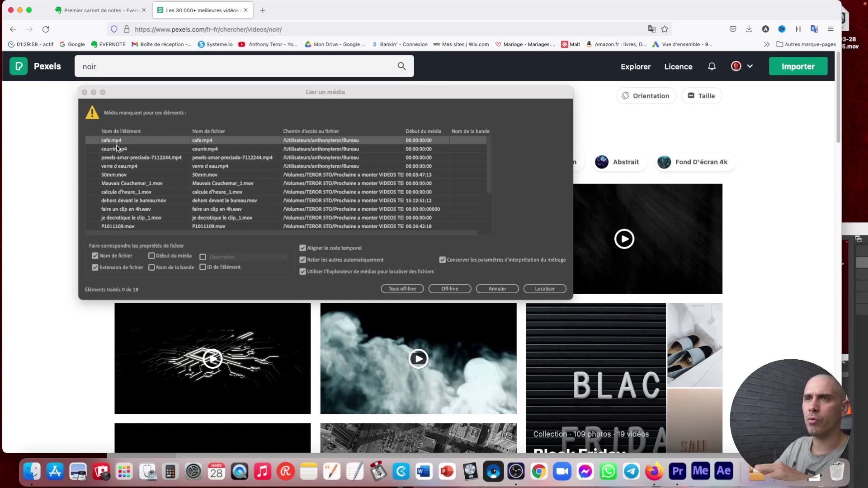
click(407, 241)
click(407, 292)
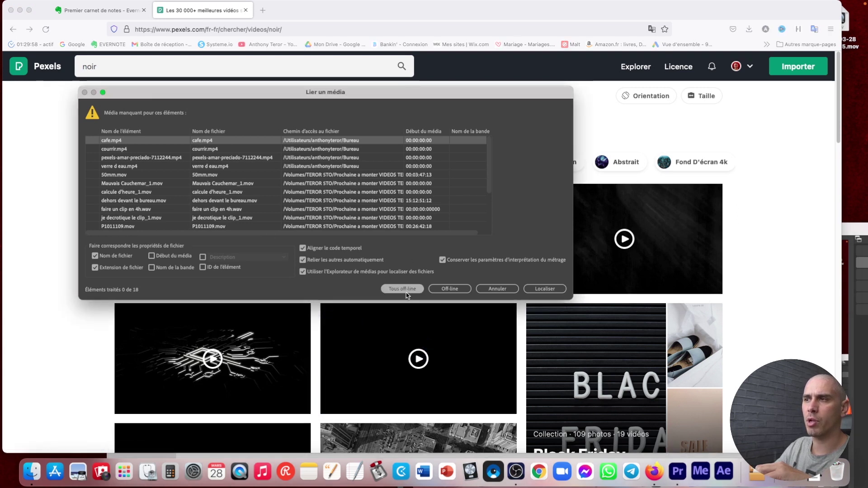
click(407, 291)
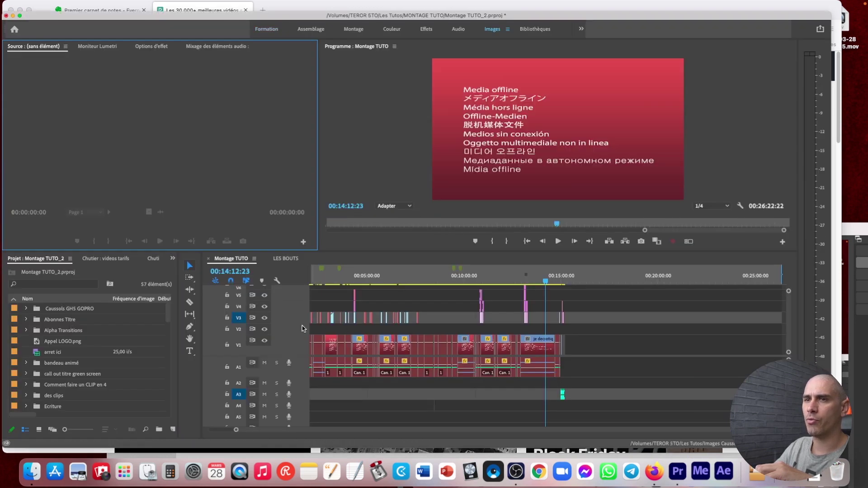
- Delete the old bin "Comment faire un CLIP en 4h" from the project, including its references in the sequences
drag(169, 312, 172, 383)
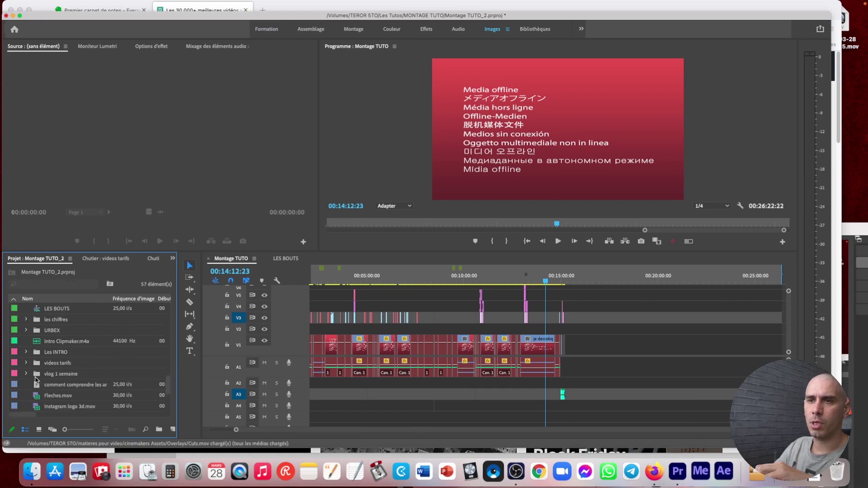
drag(172, 398, 175, 322)
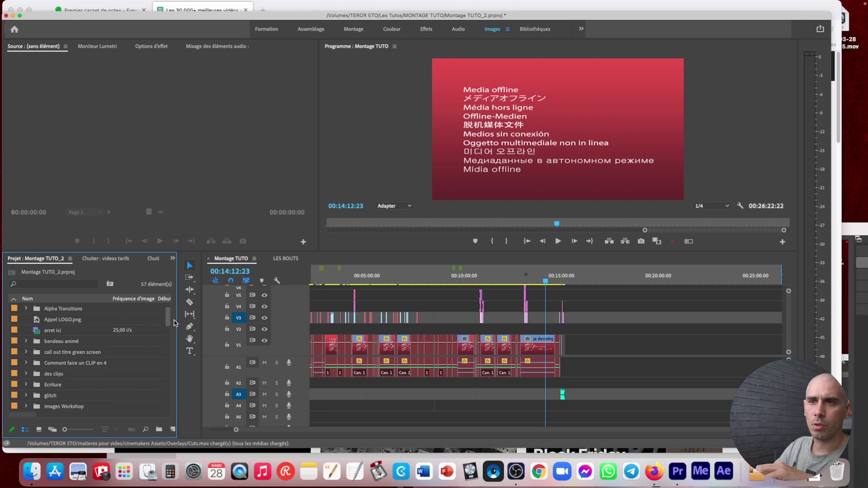
drag(35, 366, 44, 369)
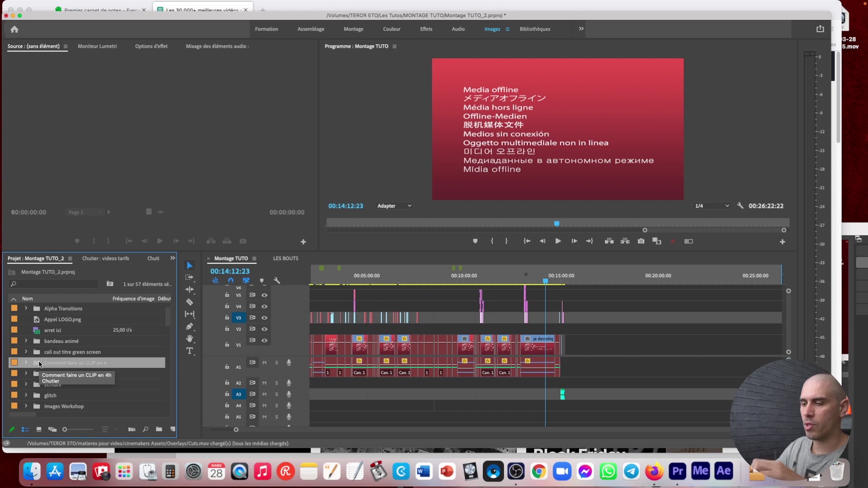
click(26, 363)
click(26, 363)
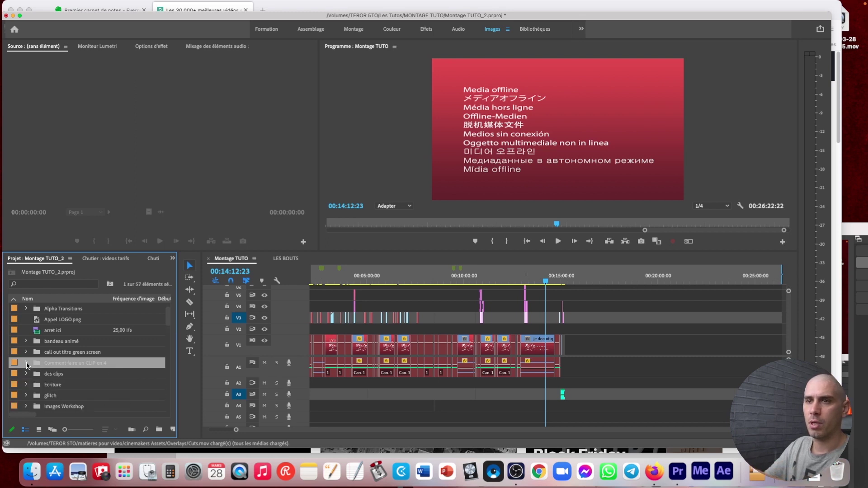
click(26, 363)
click(26, 364)
key(Delete)
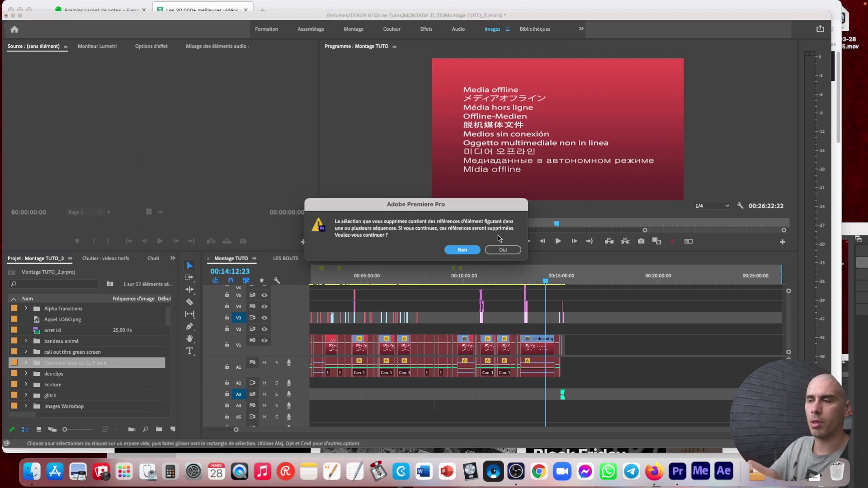
key(Return)
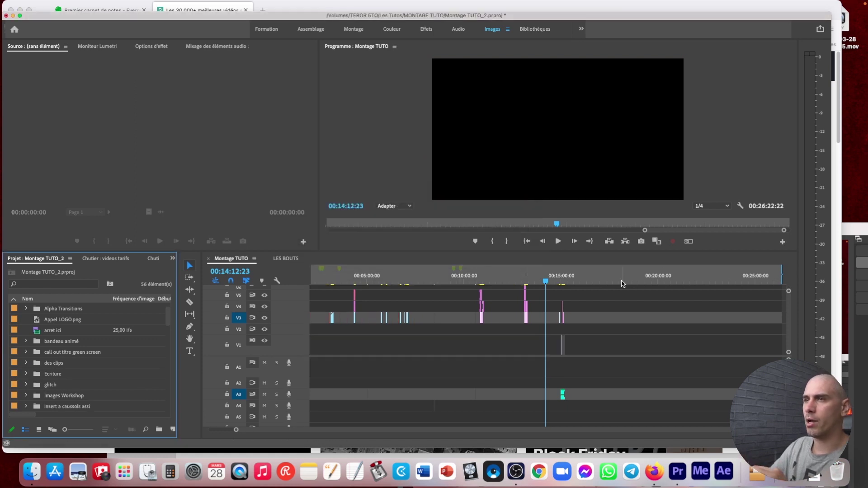
- Examine the remaining timeline tracks and the banner at 00:10:52:01 in the Montage TUTO sequence
click(521, 280)
drag(526, 282, 493, 282)
key(grave)
mouse_move(432, 100)
mouse_down()
mouse_move(370, 77)
mouse_move(229, 82)
mouse_move(410, 86)
mouse_move(348, 93)
mouse_move(417, 95)
mouse_up()
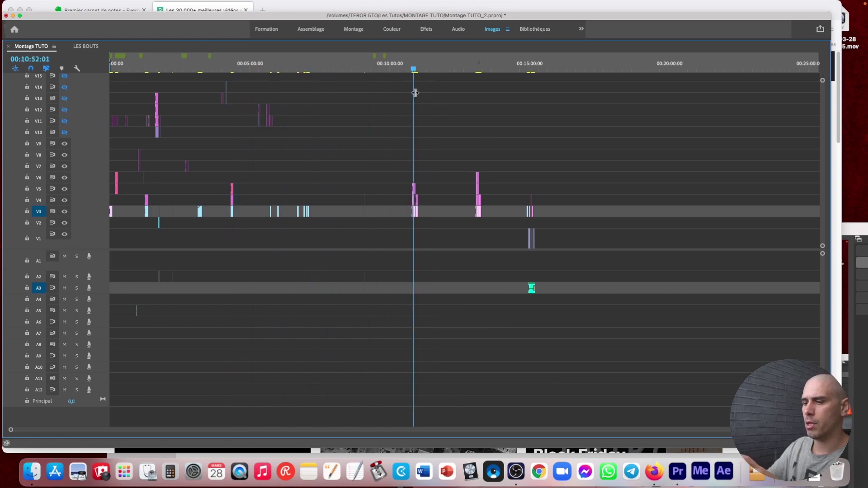
key(grave)
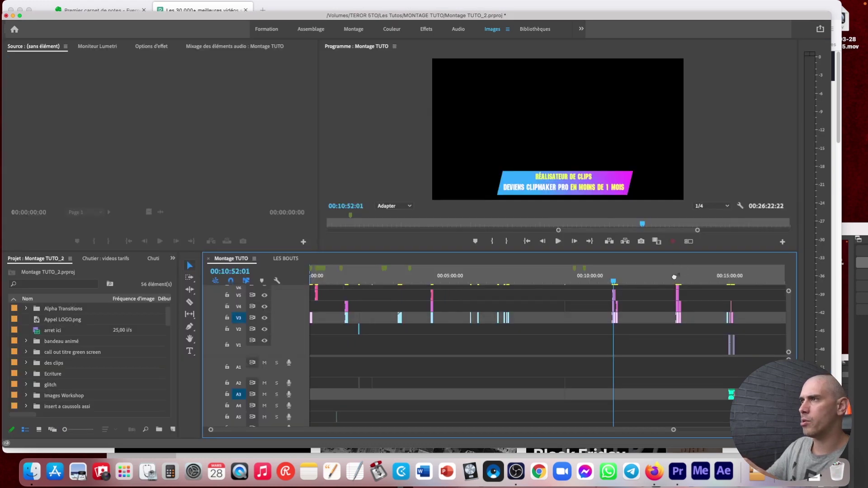
- Examine the like-and-subscribe animation between 00:14:56 and 00:14:58 in an enlarged program view
drag(668, 275, 729, 274)
key(grave)
key(grave)
key(grave)
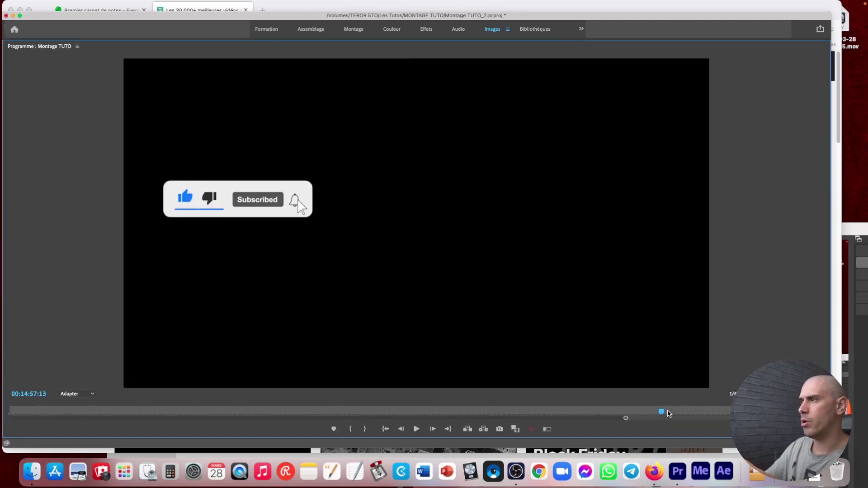
mouse_move(662, 413)
mouse_down()
mouse_move(633, 412)
mouse_move(651, 412)
mouse_up()
key(grave)
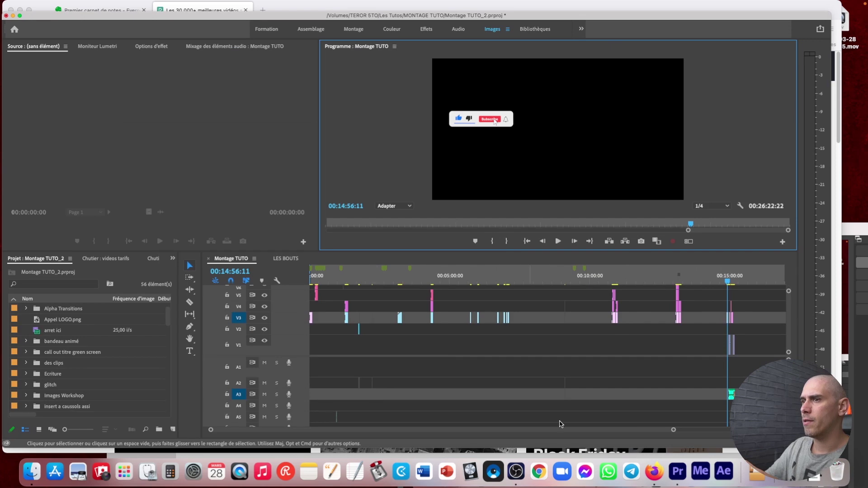
- Return to the beginning of the Montage TUTO sequence and zoom the timeline in on its first clips
drag(674, 433, 724, 430)
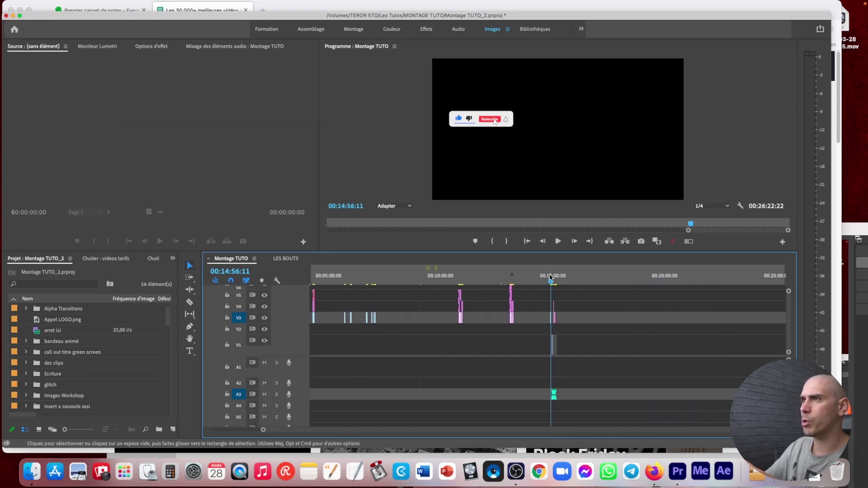
drag(325, 277, 303, 280)
key(grave)
key(grave)
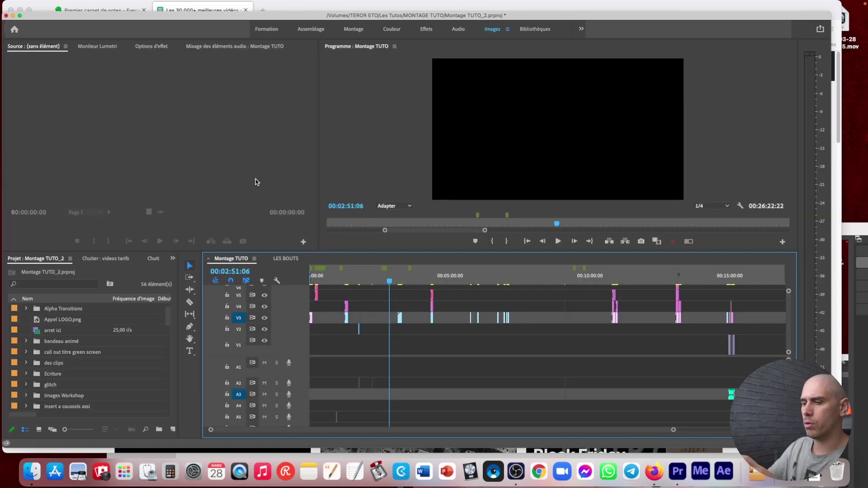
key(equal)
key(minus)
key(minus)
key(minus)
key(equal)
key(equal)
key(equal)
mouse_move(333, 277)
mouse_down()
mouse_move(300, 284)
mouse_move(332, 279)
mouse_up()
key(equal)
- Examine the opening subscribe animation in an enlarged program view and the title clip at 00:00:14:06
click(747, 146)
key(grave)
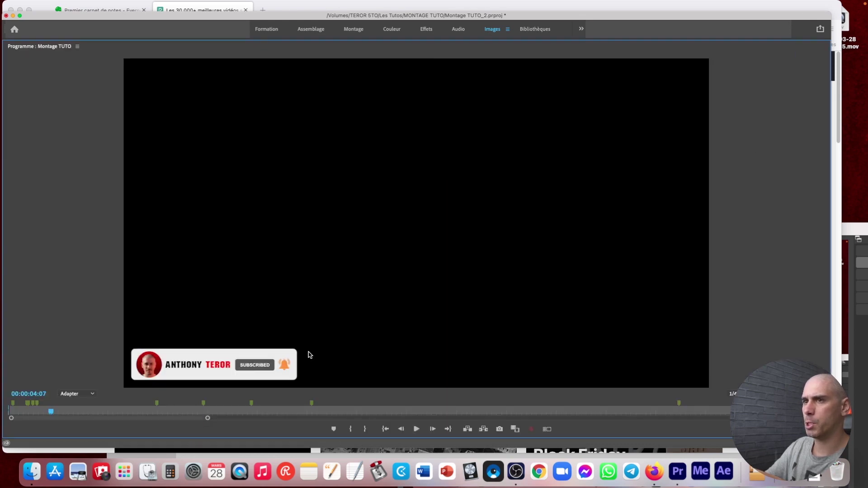
click(48, 412)
mouse_move(39, 413)
mouse_down()
mouse_move(15, 413)
mouse_move(34, 413)
mouse_up()
key(grave)
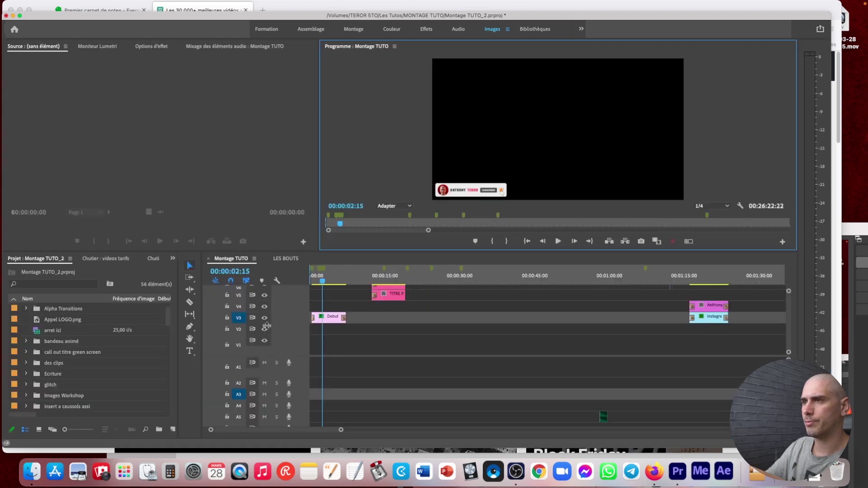
drag(367, 277, 380, 277)
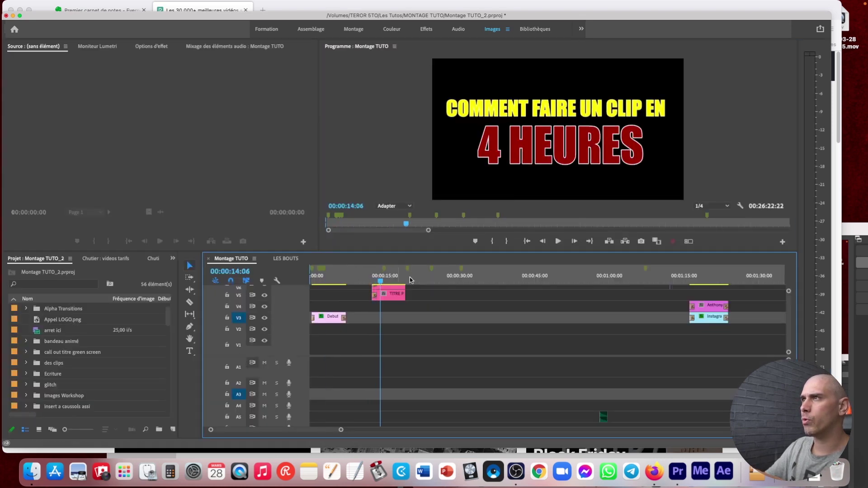
- Examine the Instagram name banner at 00:01:20:14 and then the overall layout of the Montage TUTO sequence
drag(691, 279, 712, 277)
key(minus)
key(minus)
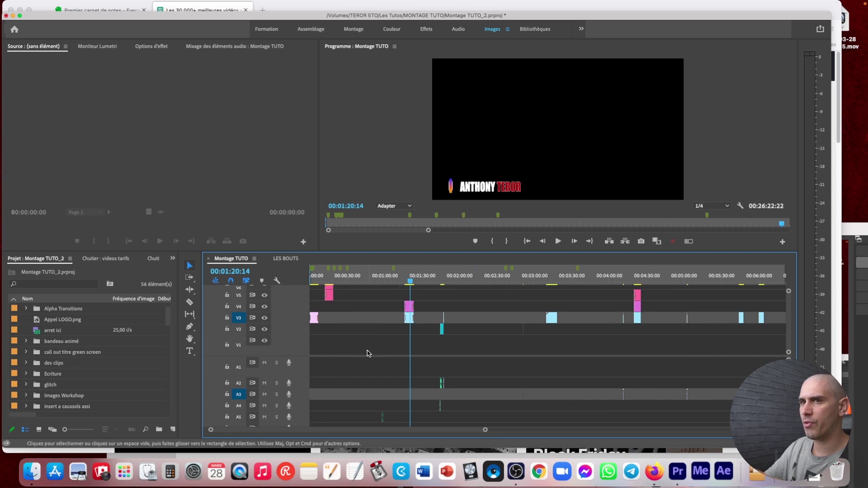
key(minus)
key(minus)
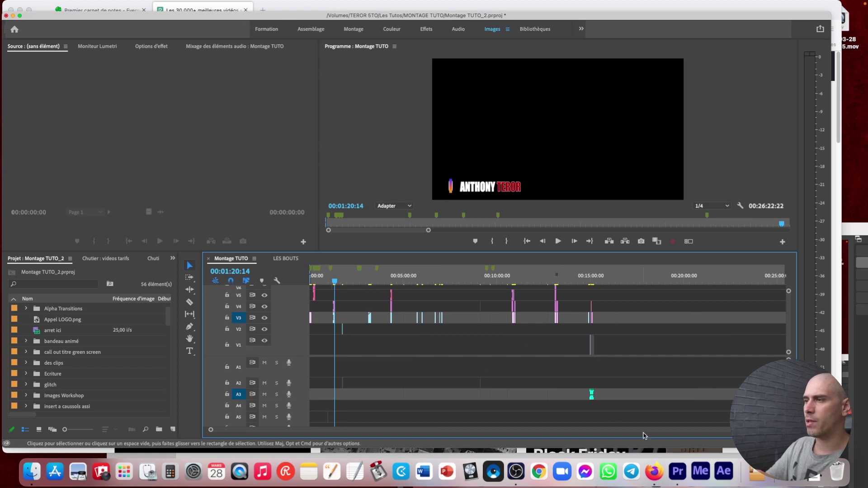
- Switch to Firefox and search the Pexels video library for "montage video"
click(655, 471)
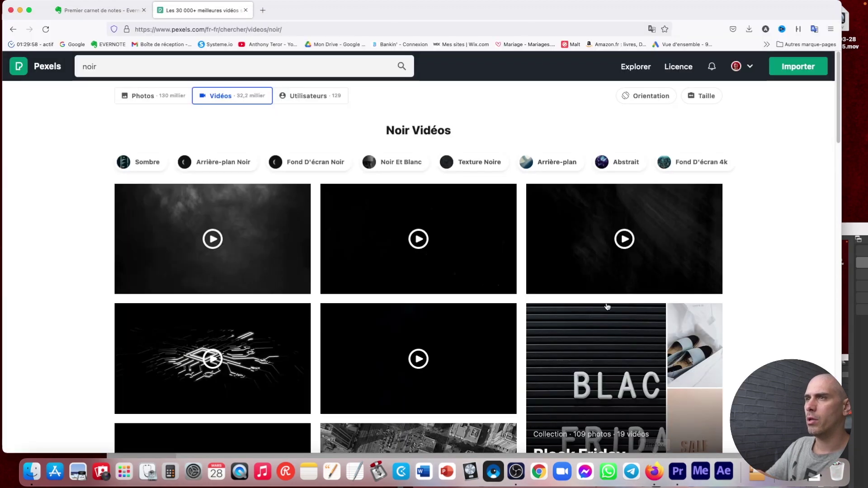
click(125, 74)
click(28, 266)
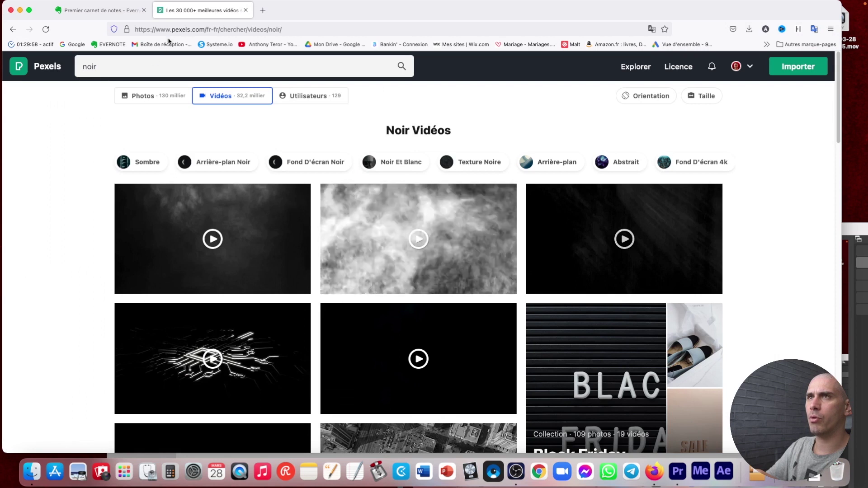
click(131, 67)
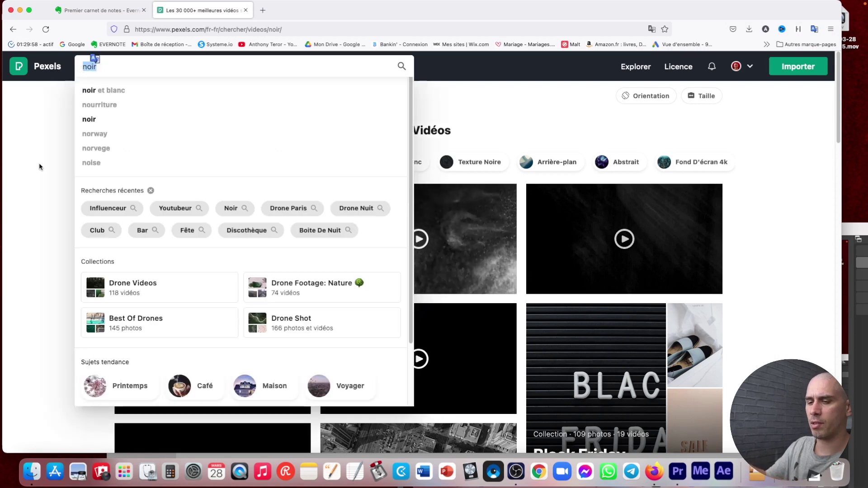
text(monta)
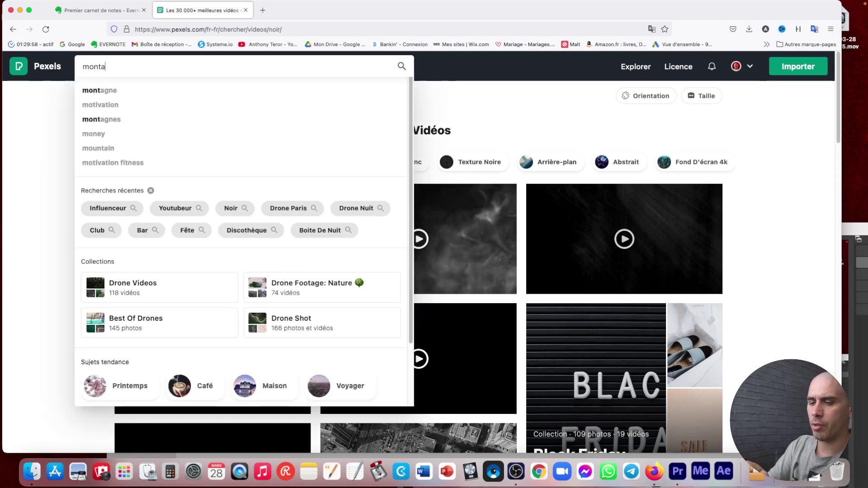
text(ge video)
key(Return)
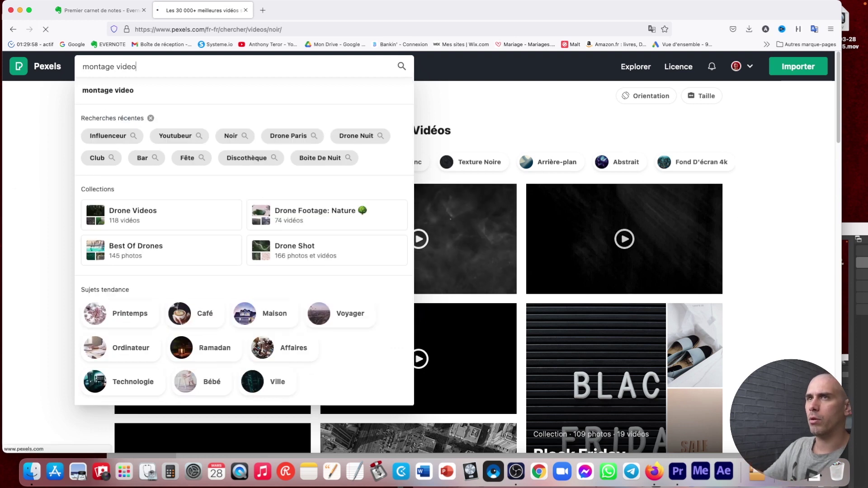
click(31, 205)
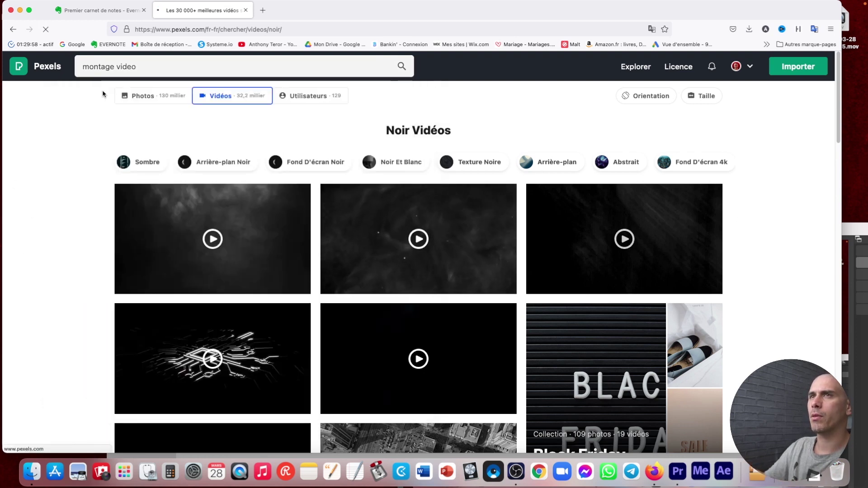
click(85, 67)
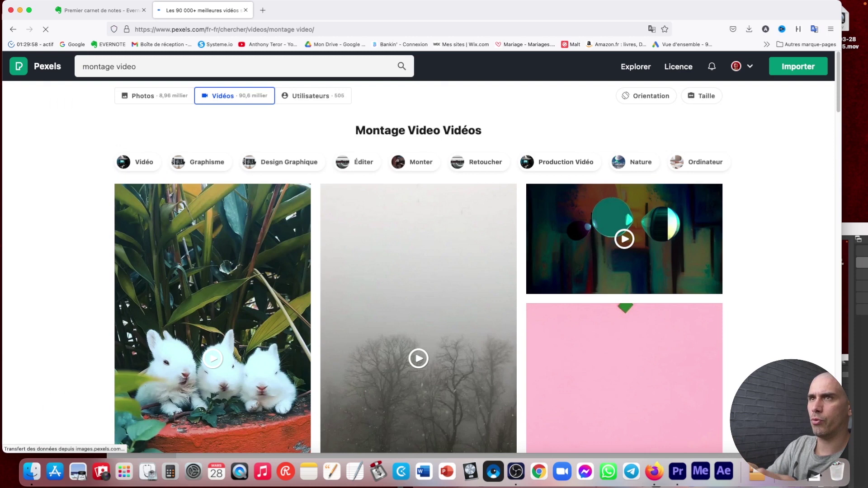
- Replace the Pexels search with "avion" to browse airplane stock videos
click(143, 68)
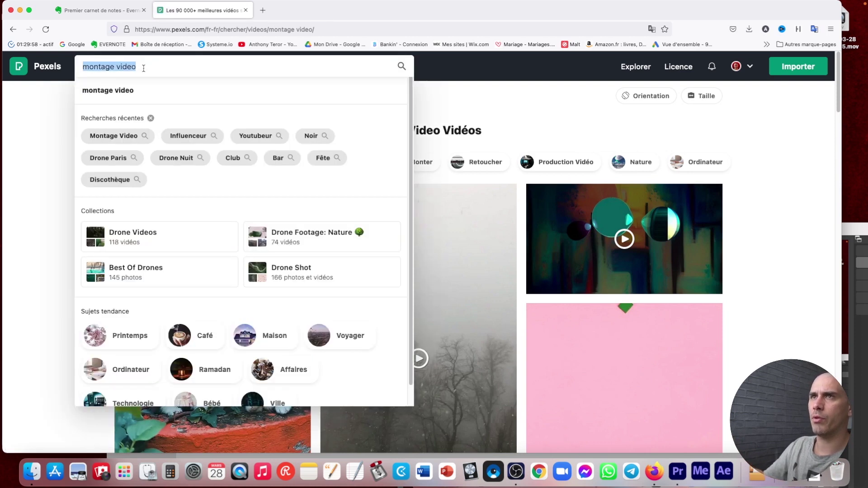
key(BackSpace)
text(avion)
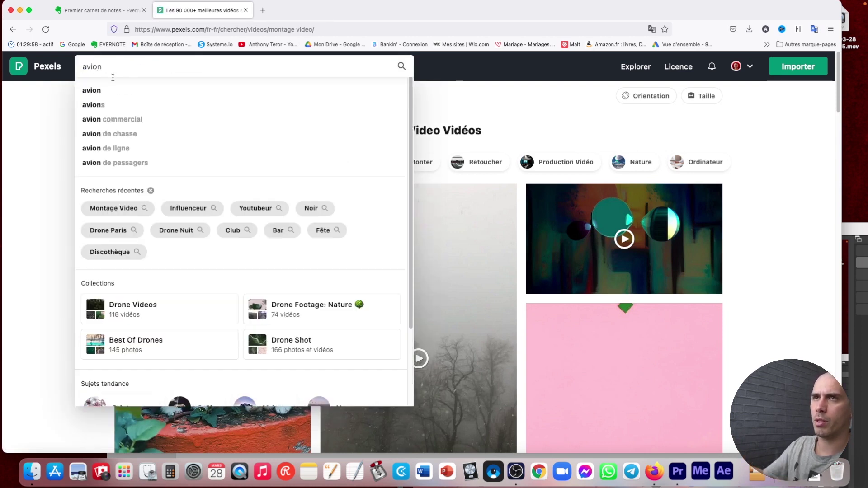
click(112, 92)
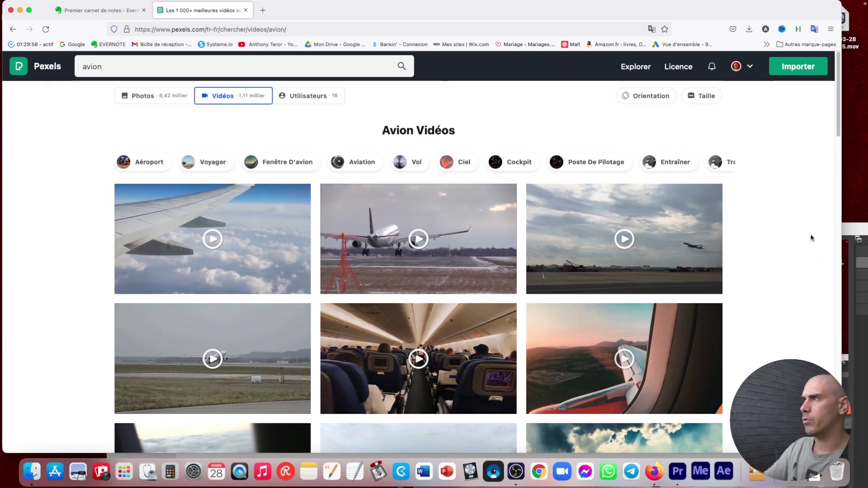
- Return to Premiere Pro and import the Trepied avion folder from Finder into the Montage TUTO_2 project
key(super+Tab)
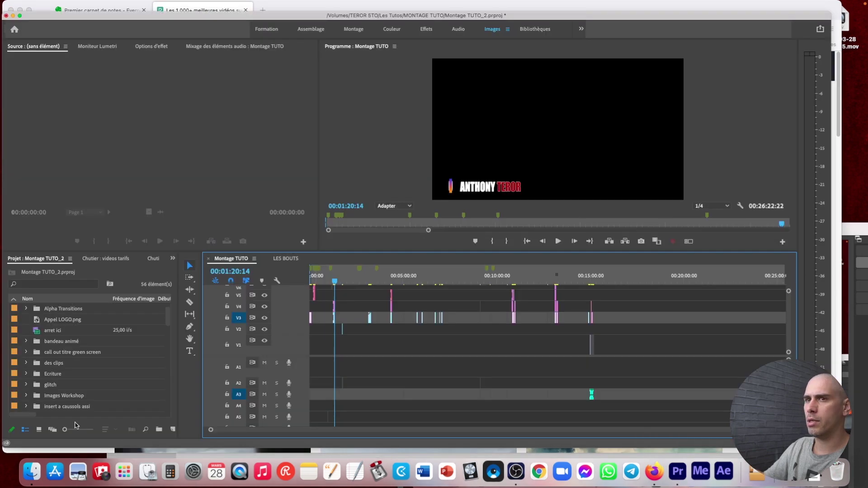
click(32, 472)
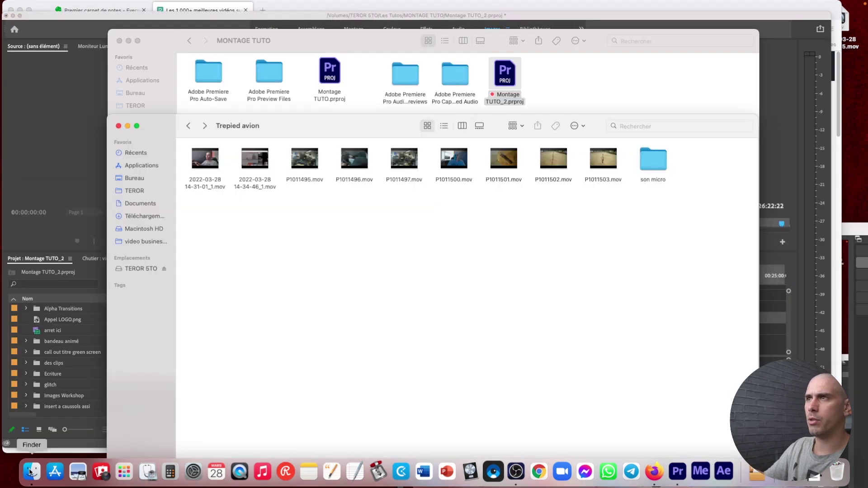
click(119, 41)
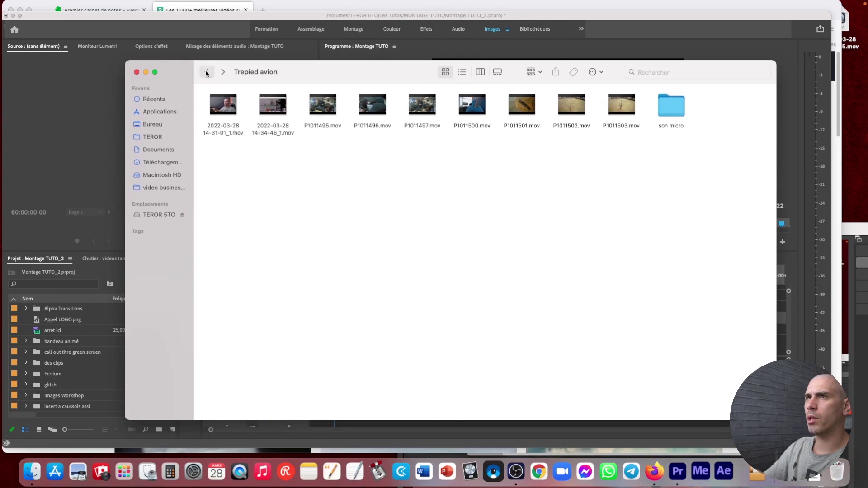
click(206, 73)
drag(622, 102, 26, 323)
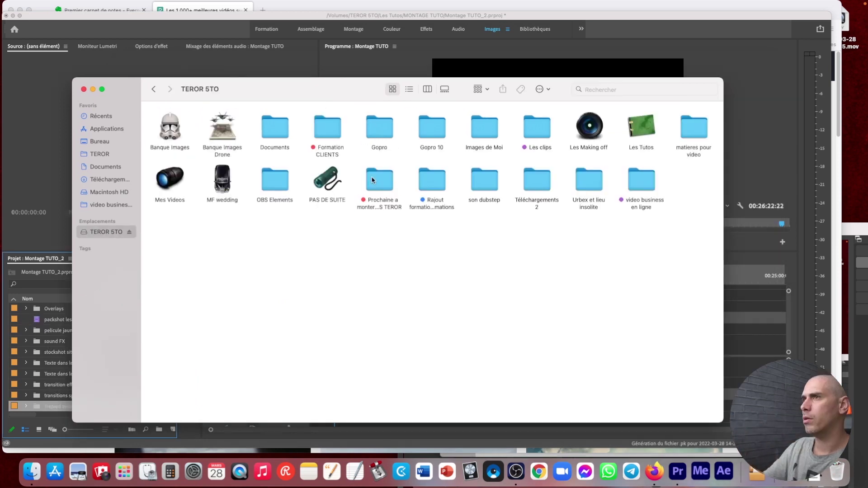
- Open the "description & fiche CLIPMAKER" document from CLIPMAKER Videos a monter, and close the Ordre du clip document and the Finder window
double_click(376, 179)
double_click(274, 133)
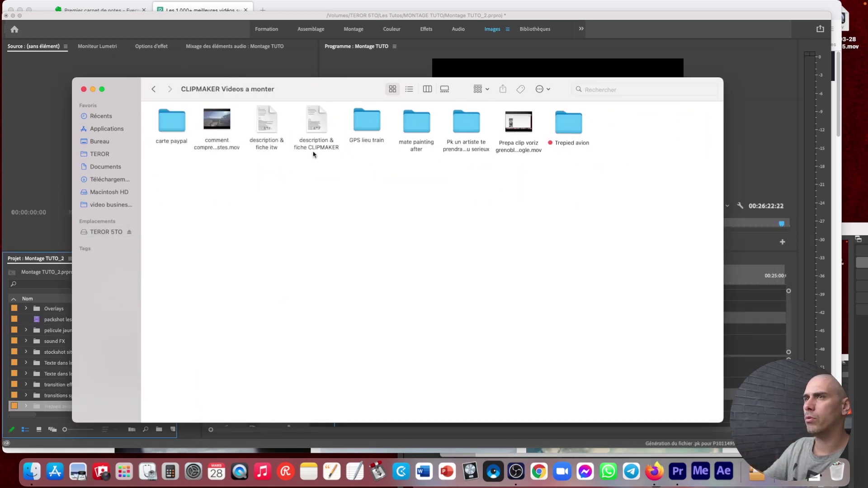
click(320, 124)
double_click(320, 125)
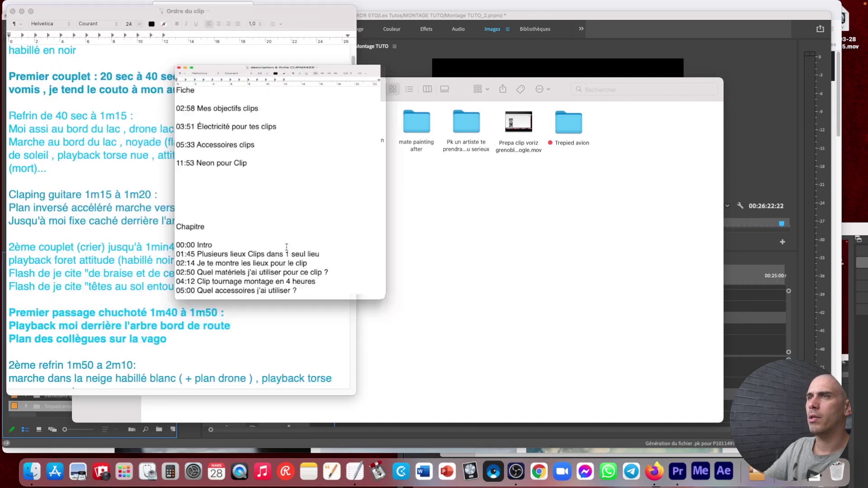
click(12, 12)
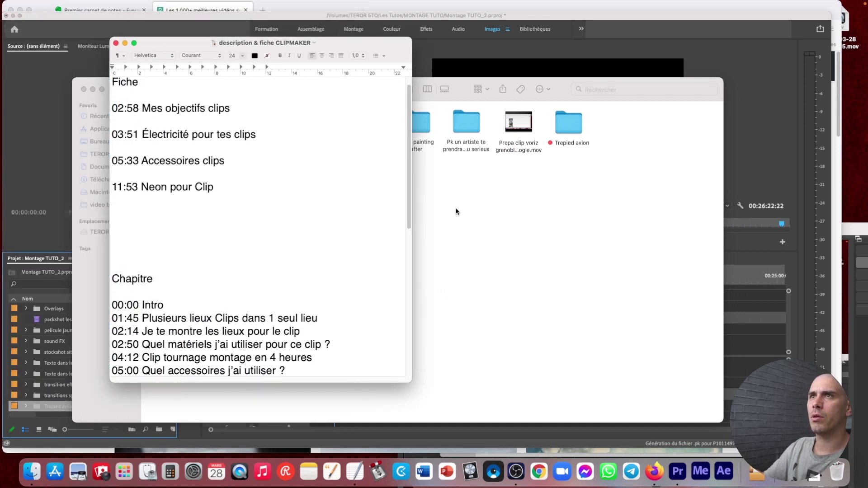
click(487, 221)
click(84, 89)
drag(181, 43, 89, 30)
drag(128, 171, 20, 98)
key(BackSpace)
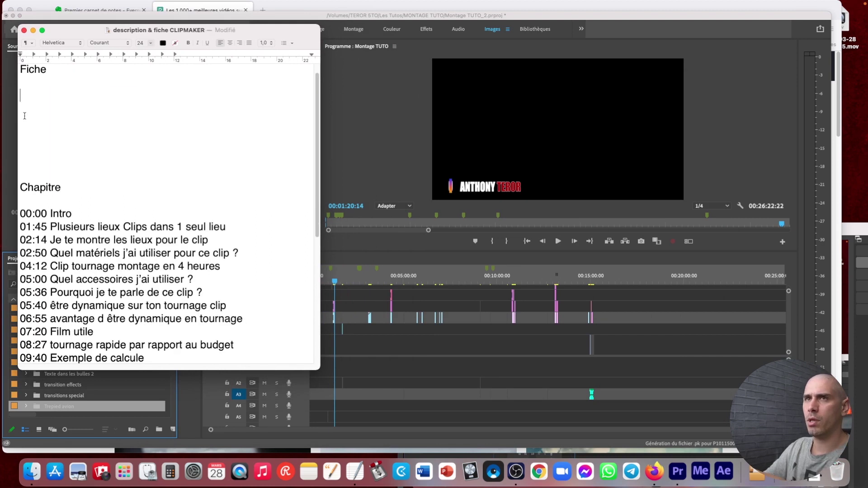
key(super+z)
click(63, 158)
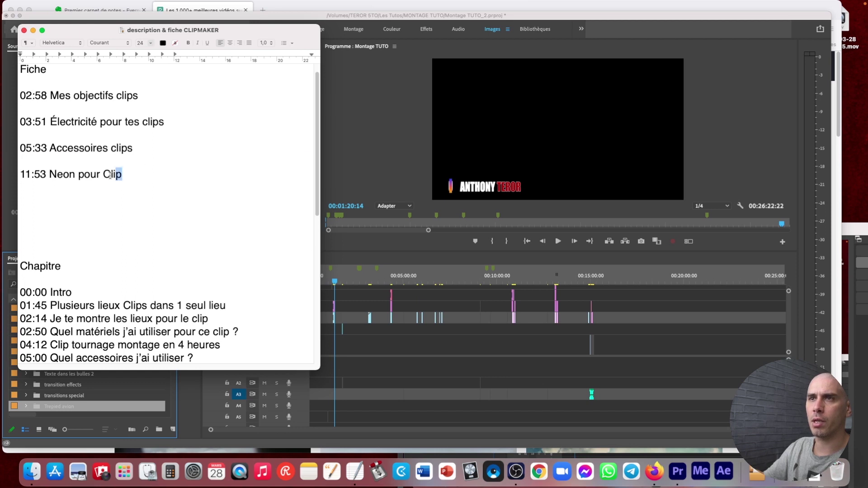
- Clear the old timestamped entries under Fiche and Chapitre in the description document
drag(110, 175, 24, 95)
key(BackSpace)
scroll(132, 196, down, 2)
click(159, 309)
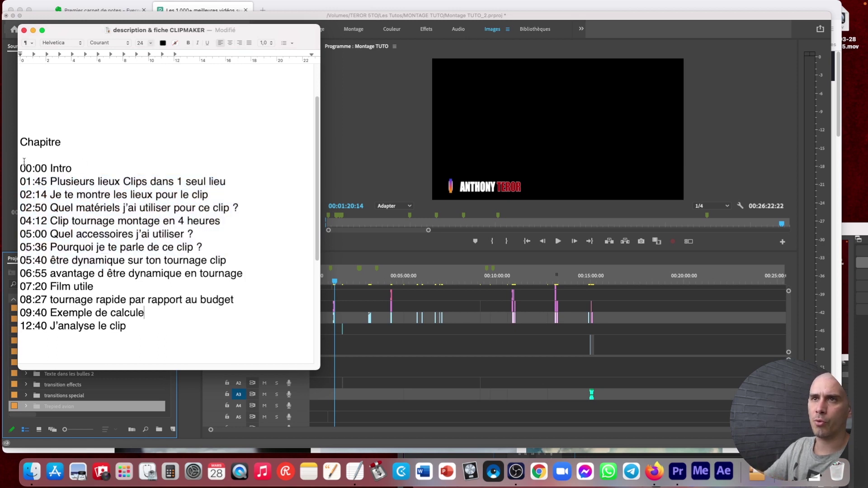
mouse_move(27, 168)
mouse_down()
mouse_move(81, 223)
mouse_move(126, 328)
mouse_move(163, 332)
mouse_move(70, 286)
mouse_move(18, 171)
mouse_up()
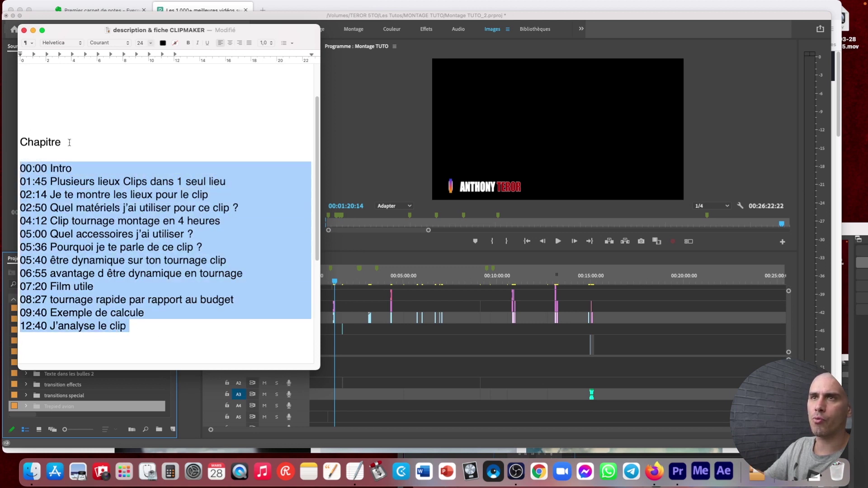
key(super+x)
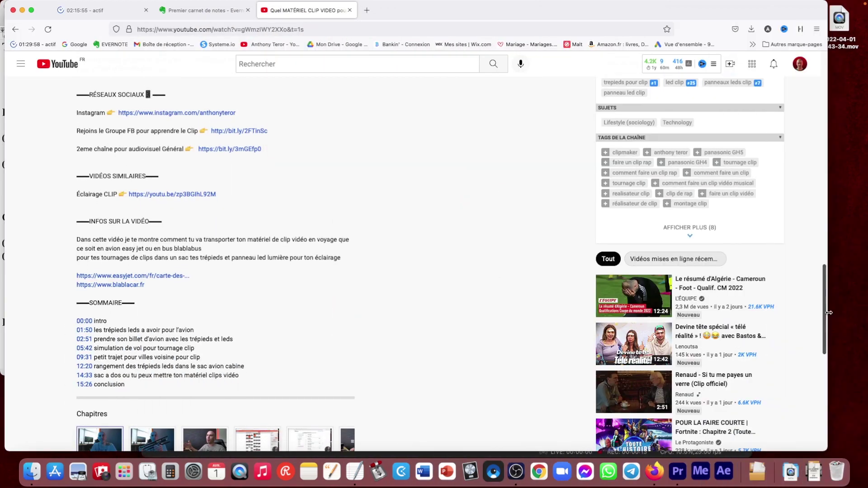
scroll(829, 312, down, 1)
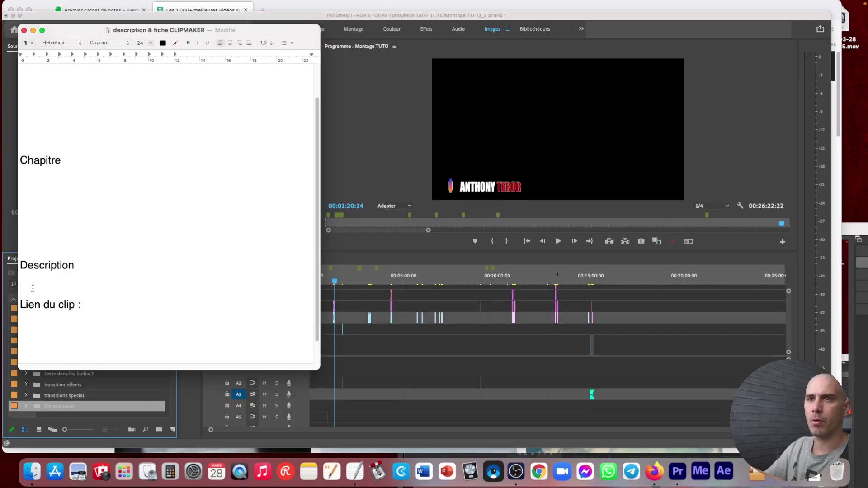
- Replace the Groupe électrogène, Machine à fumée and Convertisseur 1500 watt lines in the description with "Trepied"
key(super+z)
click(120, 333)
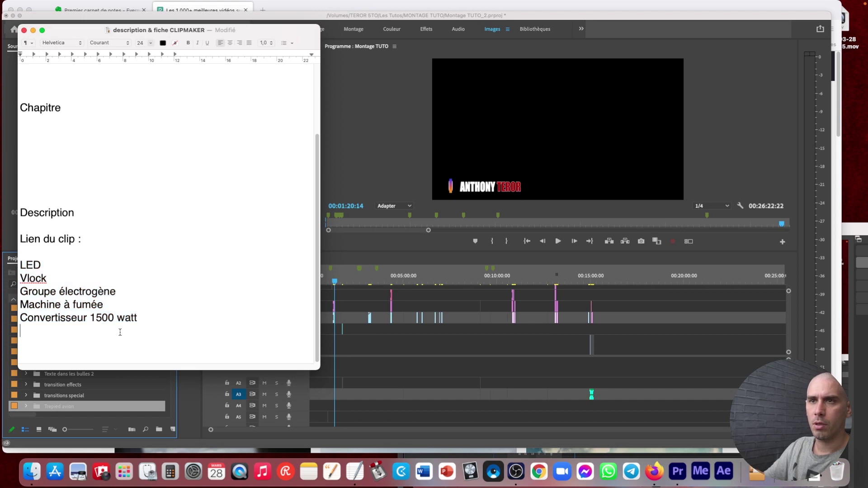
drag(146, 318, 13, 295)
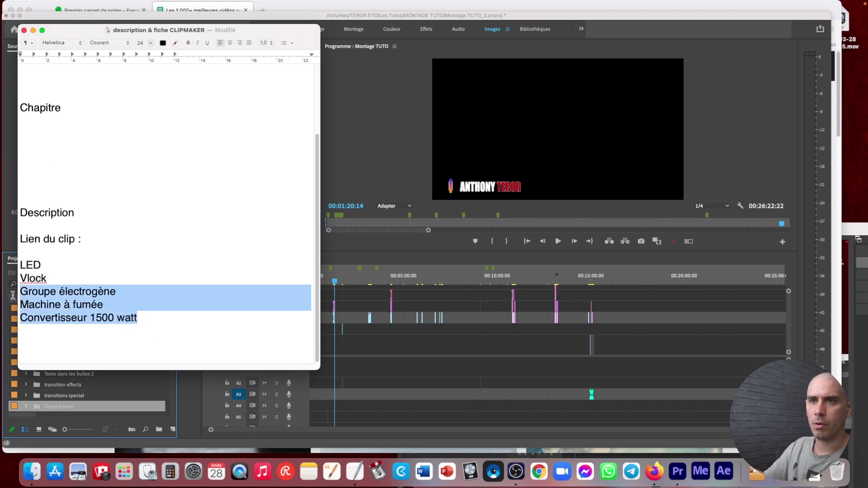
key(super+x)
text(trepied)
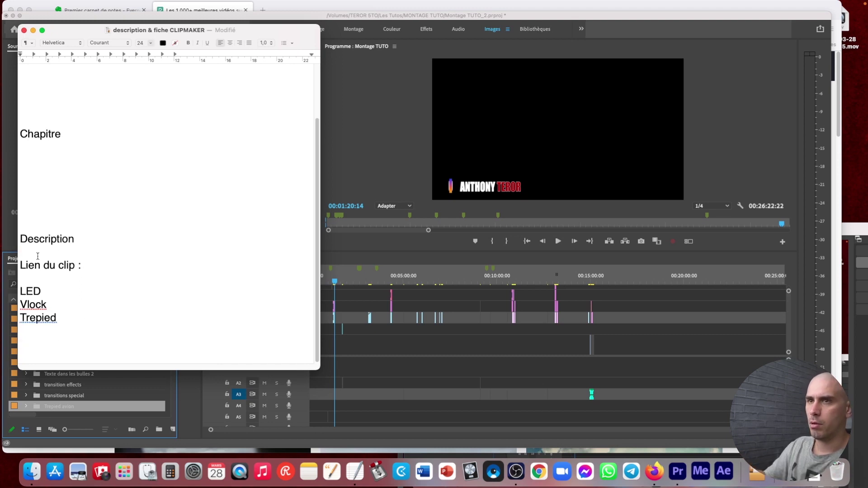
- Delete the "Lien du clip :" line under Description and tidy the blank lines above LED
drag(90, 264, 20, 266)
key(BackSpace)
scroll(82, 275, up, 3)
scroll(83, 273, down, 3)
scroll(85, 272, up, 3)
scroll(85, 271, down, 3)
key(Return)
key(Return)
key(BackSpace)
key(BackSpace)
key(BackSpace)
click(157, 298)
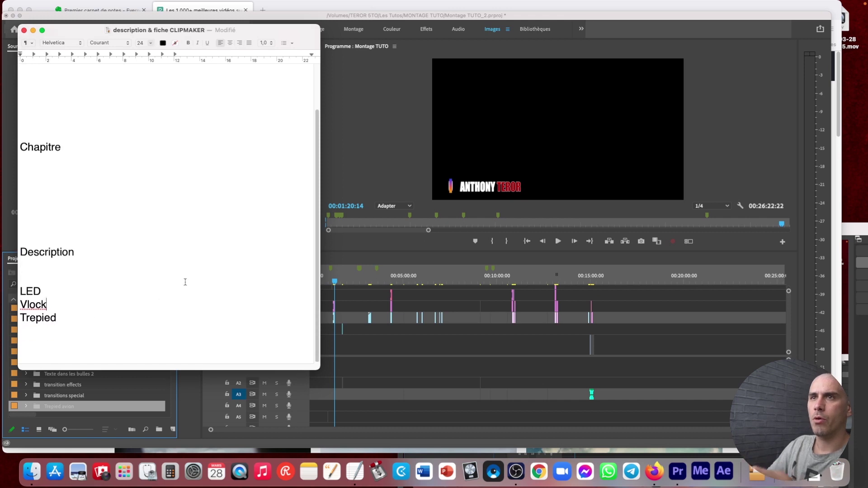
- Move the description document aside and start the Chapitre list with a "00:00 intro" entry
drag(226, 30, 212, 13)
scroll(194, 194, up, 3)
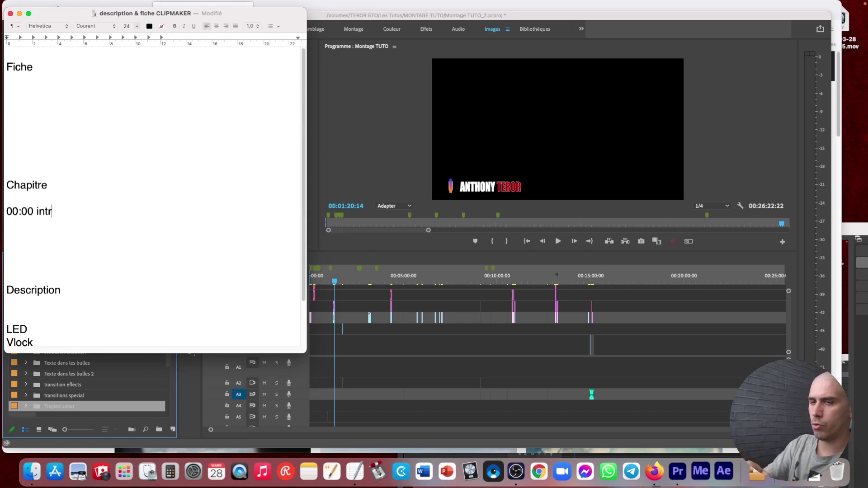
- Return to Premiere Pro and set the label colour of the imported Trepied avion bin to Bleu
click(422, 371)
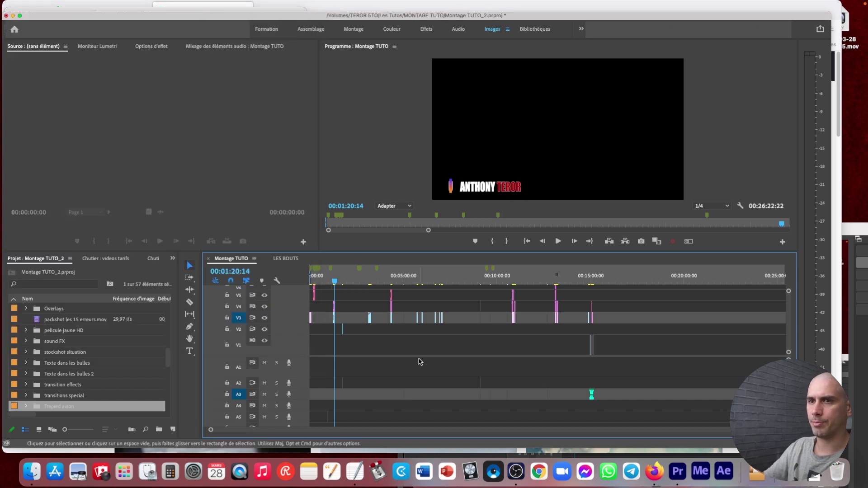
right_click(15, 409)
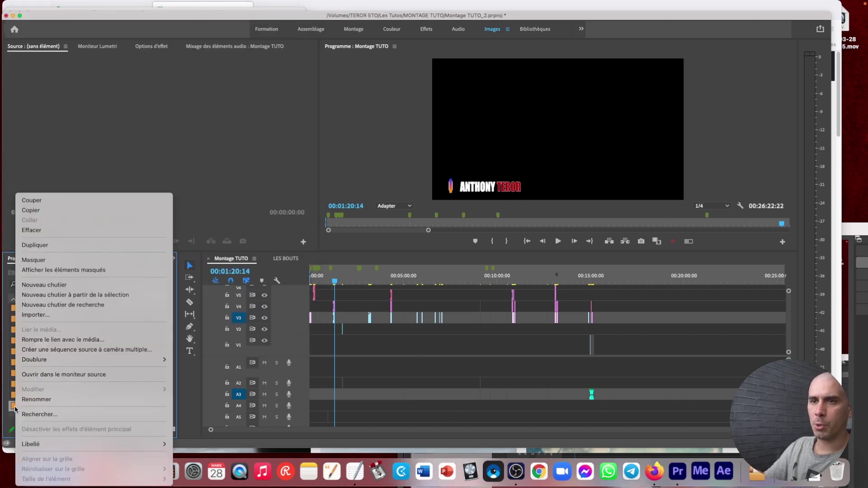
mouse_move(136, 444)
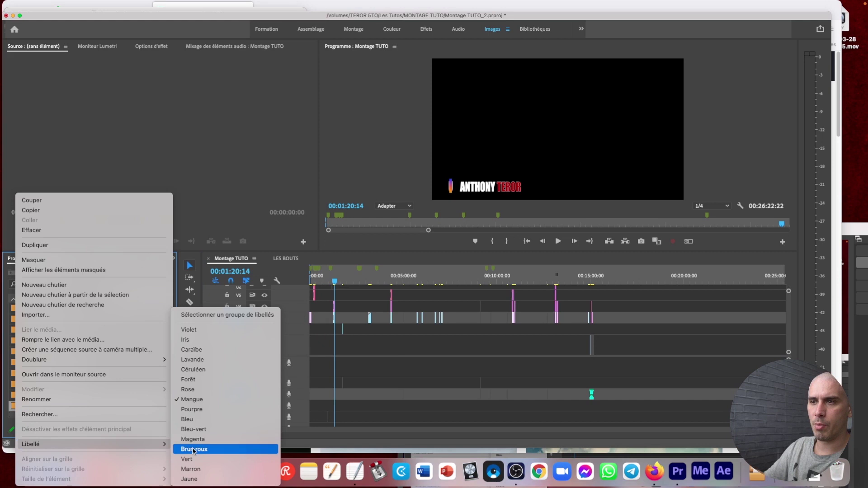
click(187, 420)
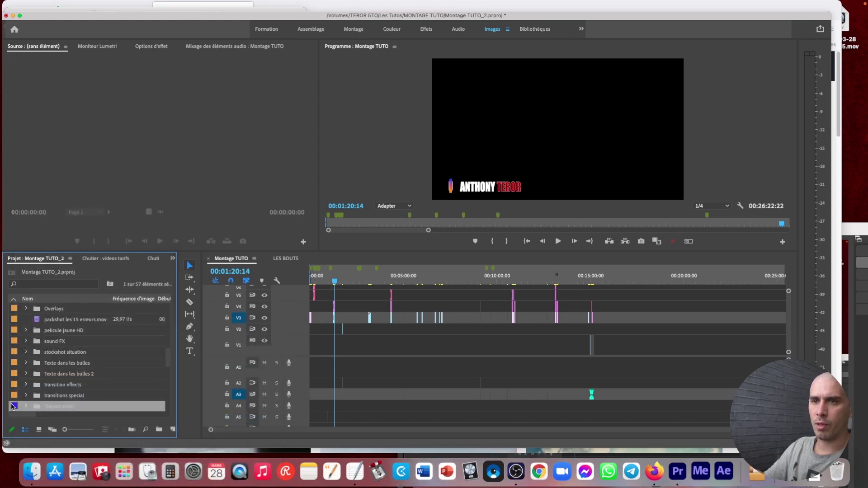
drag(168, 366, 168, 375)
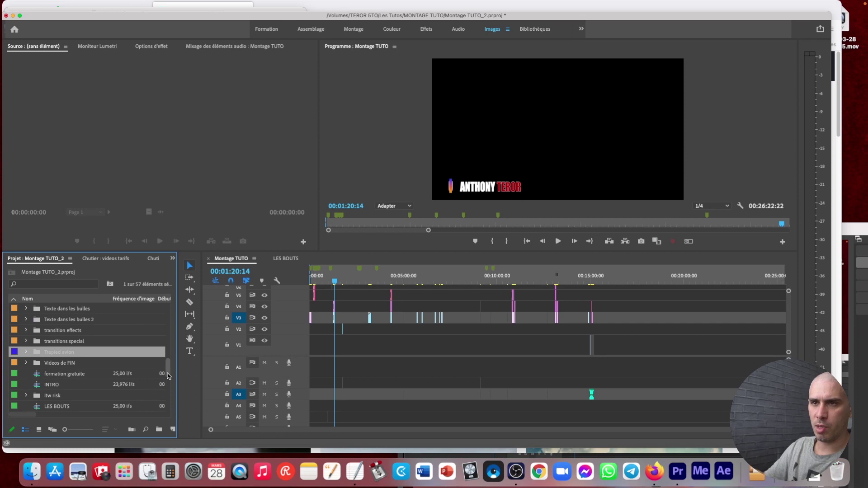
- Open the Trepied avion bin in icon view and load P1011500.mov in the source monitor
double_click(14, 354)
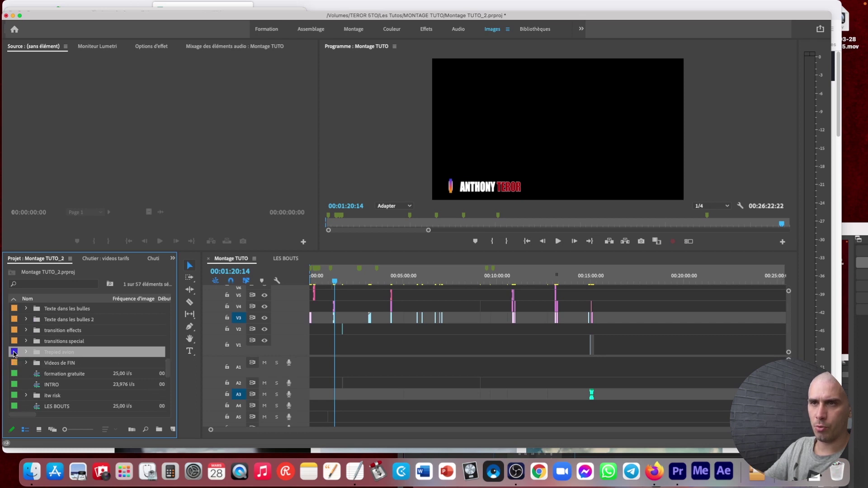
click(39, 431)
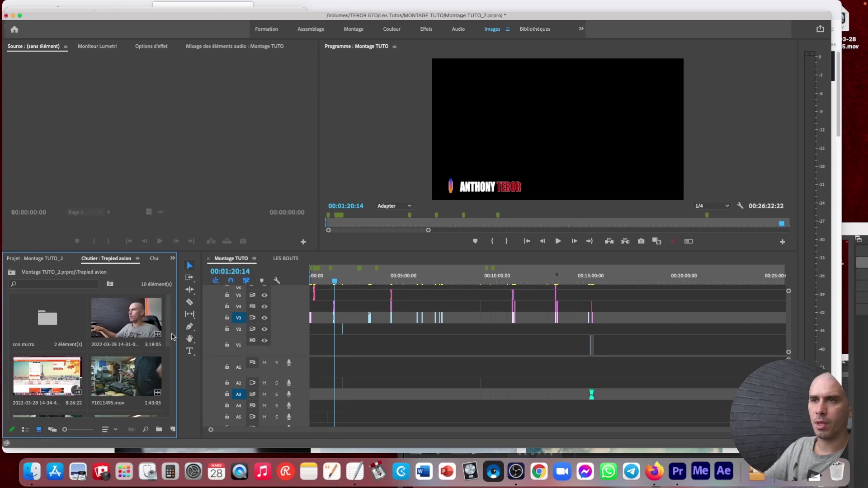
drag(171, 326, 169, 407)
double_click(59, 324)
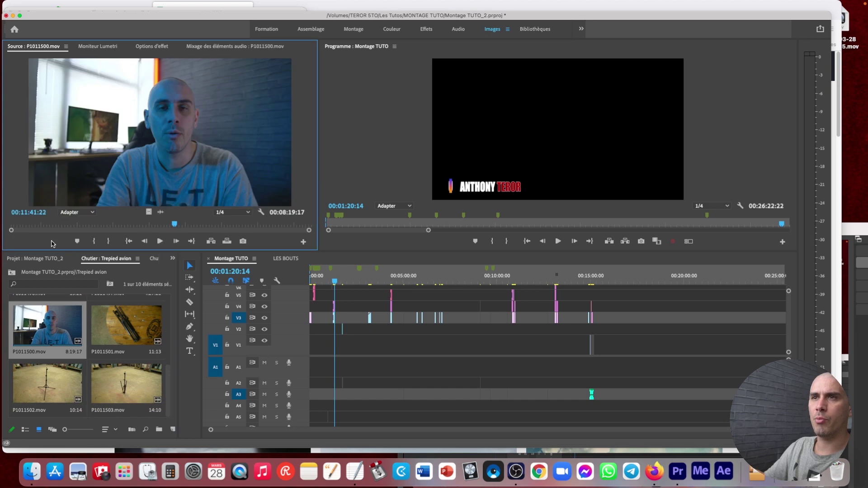
- Mark an In point near the beginning of P1011500.mov and place the clip at the start of V1 and A1
click(17, 225)
key(space)
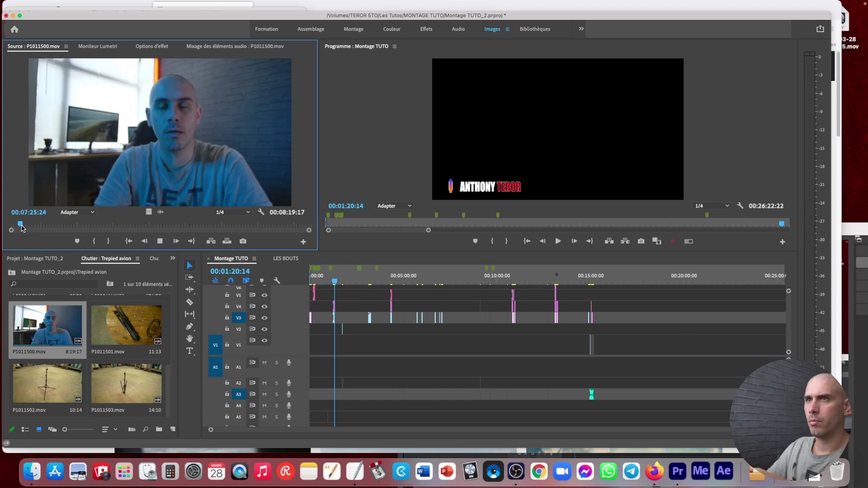
key(i)
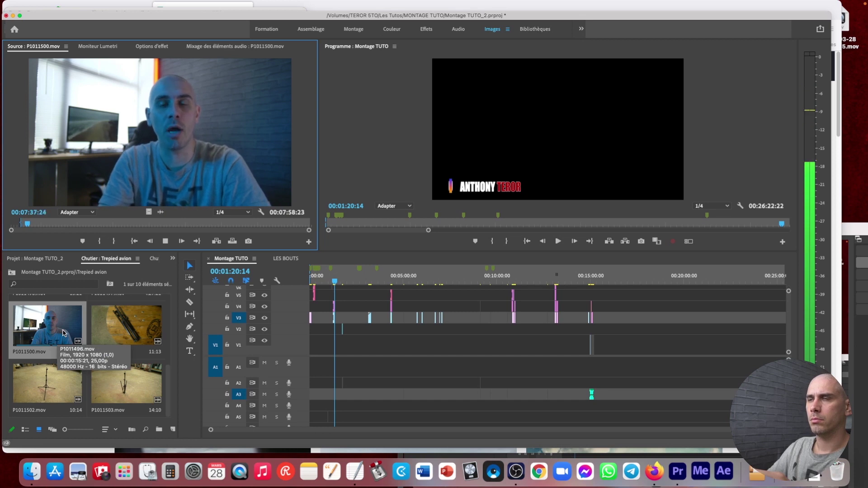
key(space)
drag(63, 334, 319, 355)
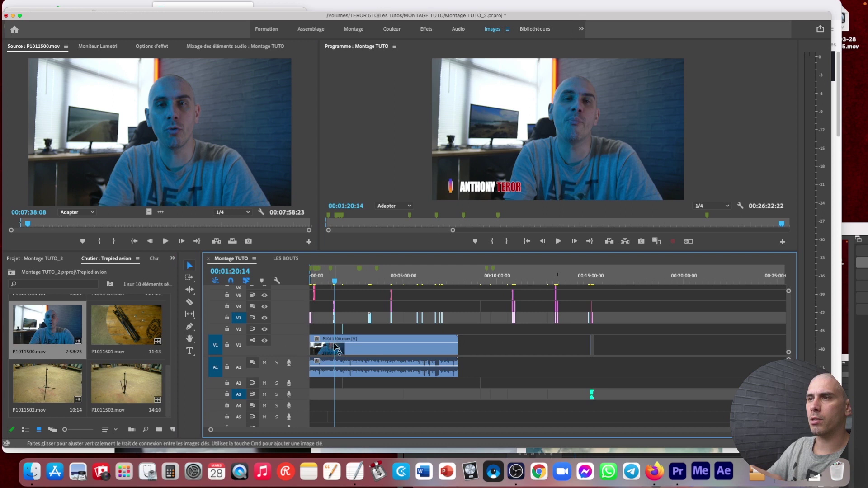
- Disable keyframing of the P1011500.mov audio level and lower its volume to -4,6 dB
click(149, 46)
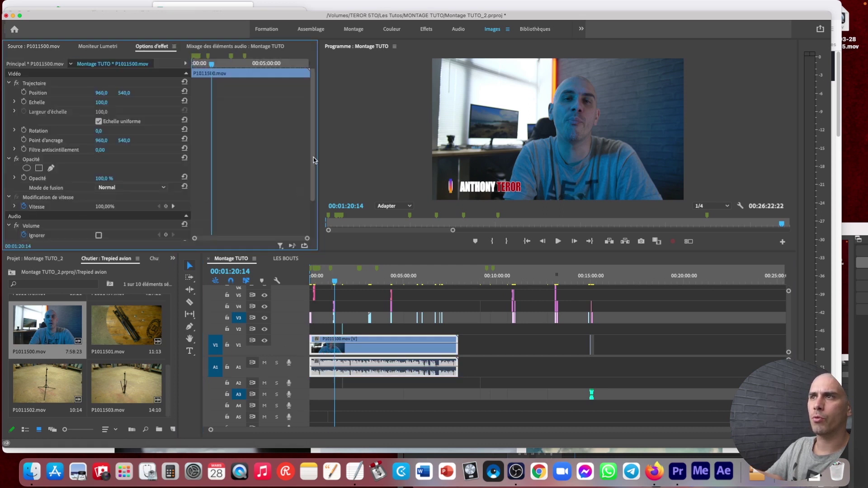
scroll(101, 219, down, 3)
click(24, 200)
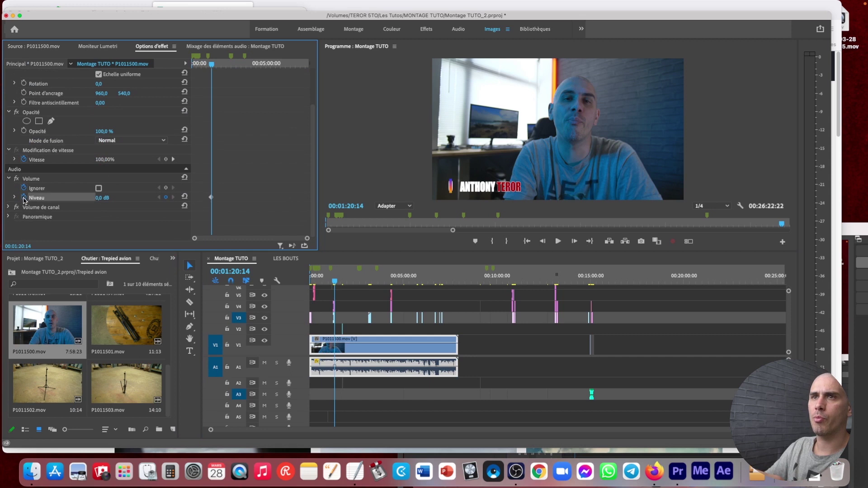
click(25, 199)
click(497, 247)
click(14, 198)
click(320, 283)
key(space)
drag(107, 215, 92, 215)
key(space)
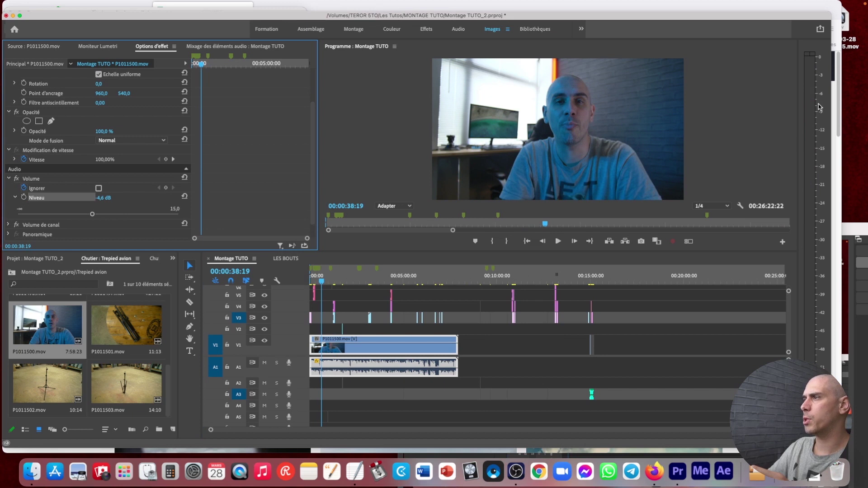
- Play the sequence from its start to check the opening and find where the main title belongs
drag(320, 281, 292, 285)
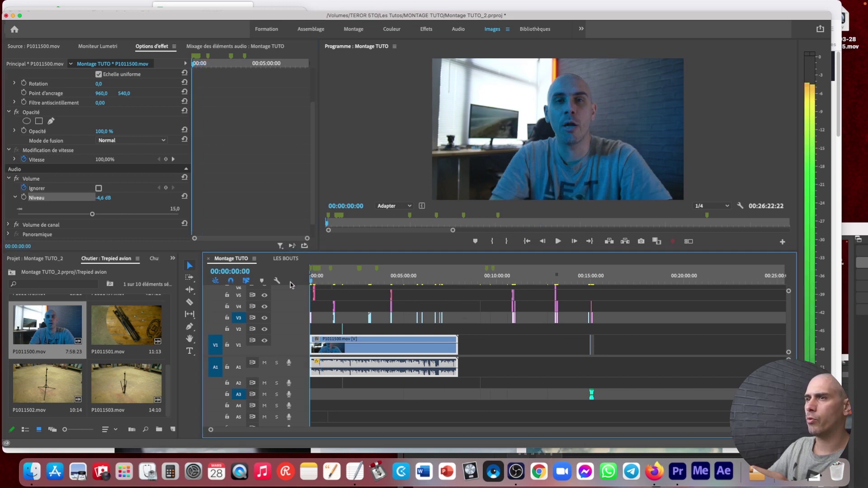
key(equal)
key(equal)
key(equal)
key(equal)
key(equal)
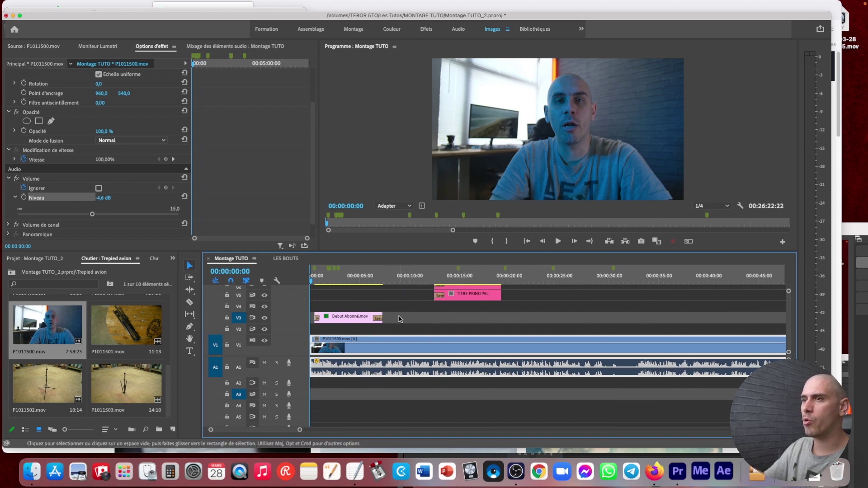
key(space)
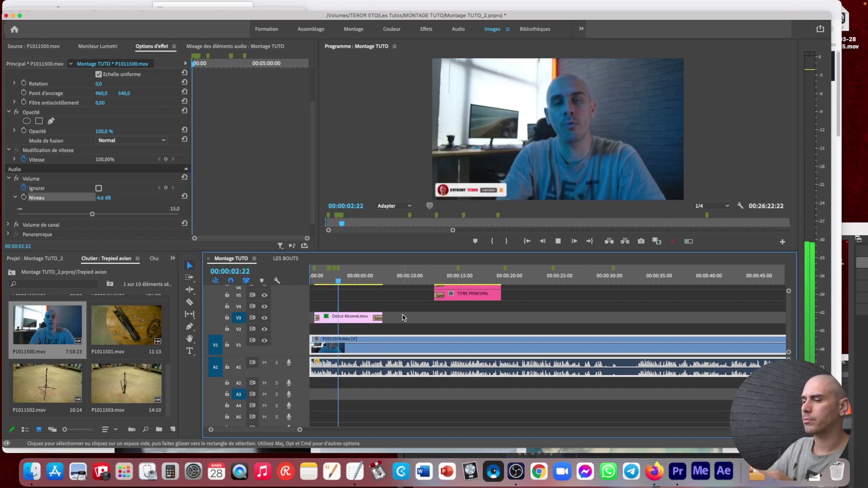
key(minus)
key(equal)
key(minus)
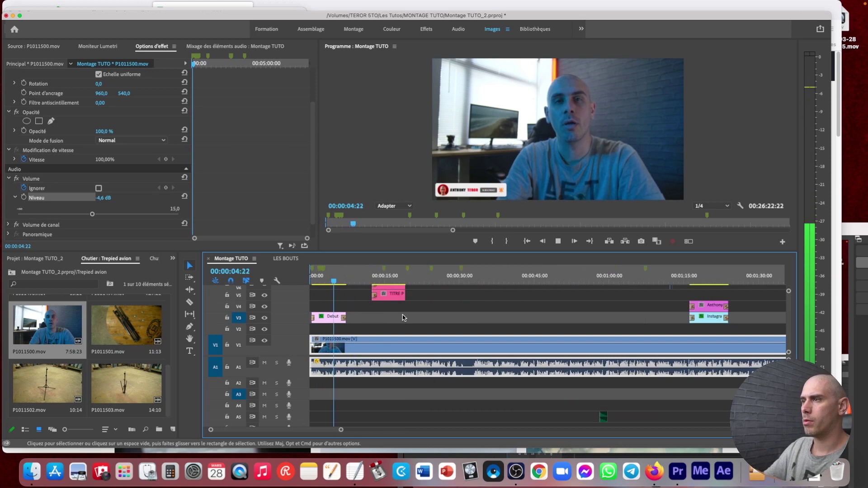
key(equal)
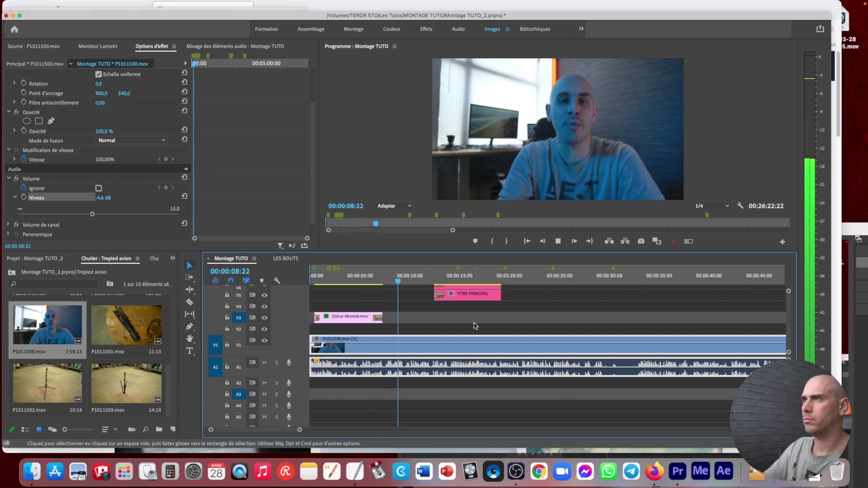
- Move the two TITRE PRINCIPAL clips to start at 00:00:08:24 on V5 and V6
key(space)
scroll(462, 319, up, 2)
drag(467, 321, 428, 314)
click(505, 320)
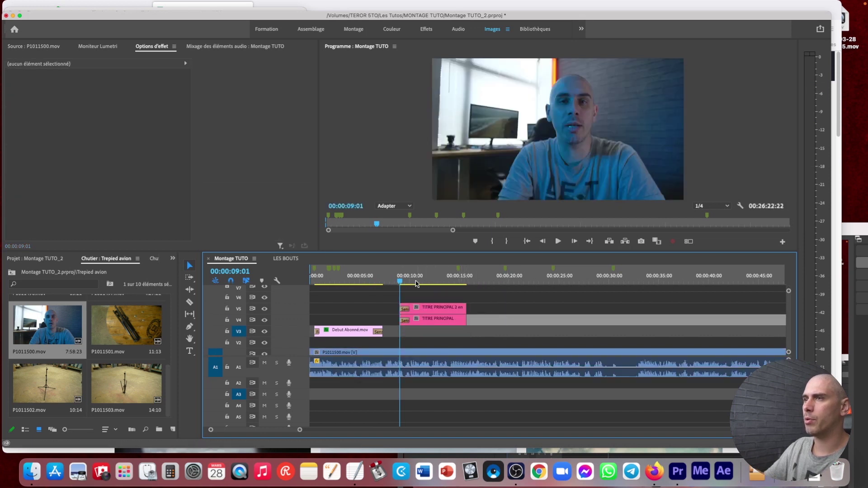
key(space)
click(399, 278)
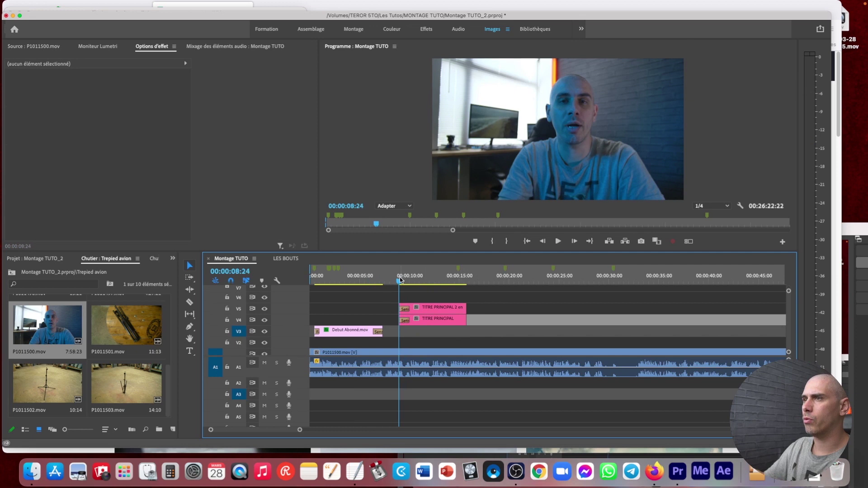
drag(420, 296, 438, 317)
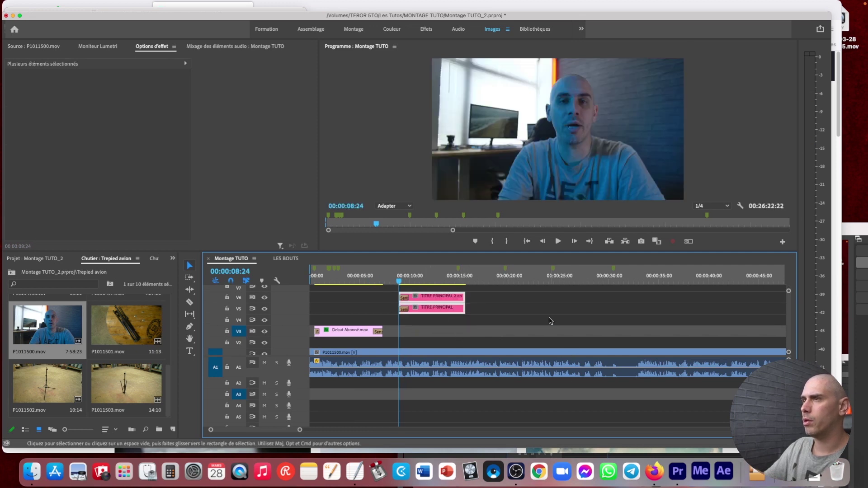
scroll(551, 321, down, 1)
- Switch to Firefox and download the "Un Avion Qui Décolle" video from the Pexels avion results
click(655, 472)
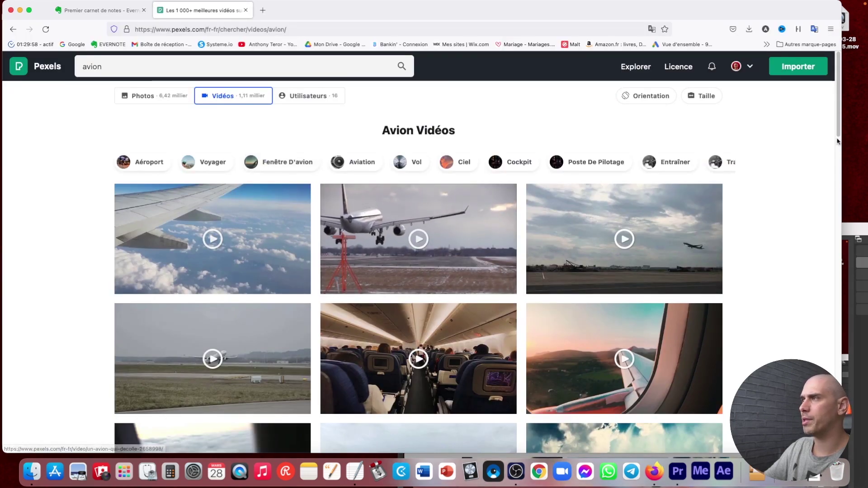
scroll(838, 145, down, 2)
scroll(838, 146, down, 2)
scroll(838, 147, up, 1)
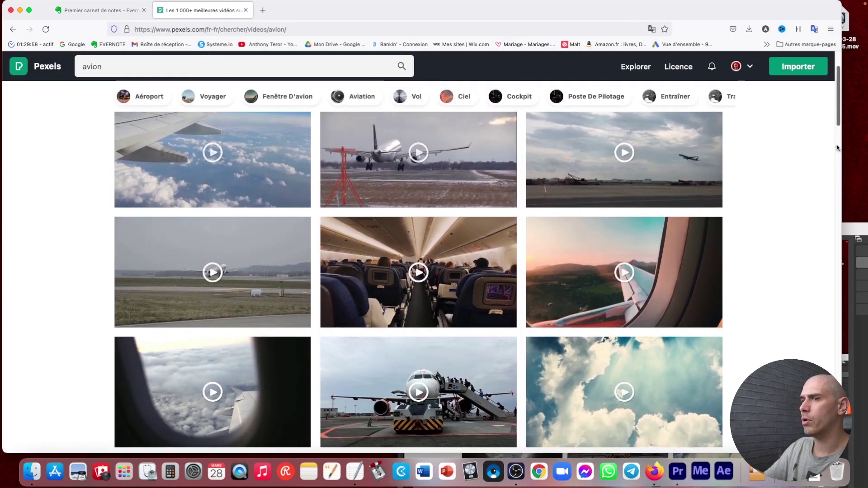
scroll(837, 148, up, 2)
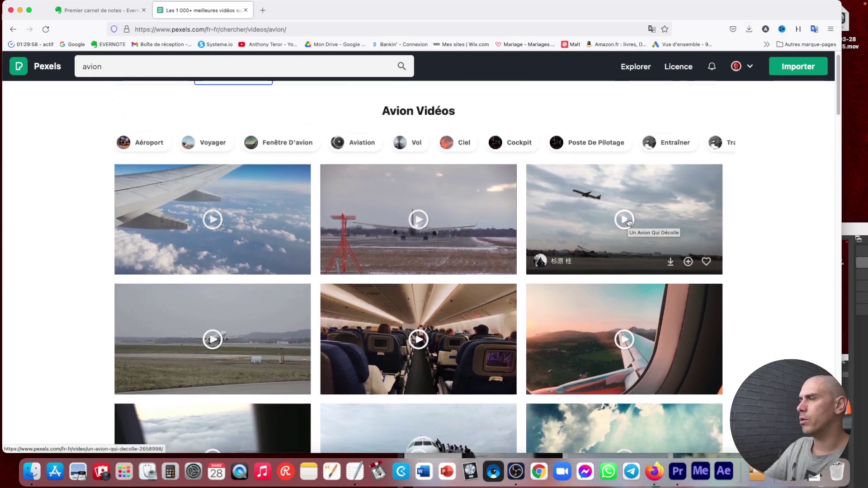
click(671, 263)
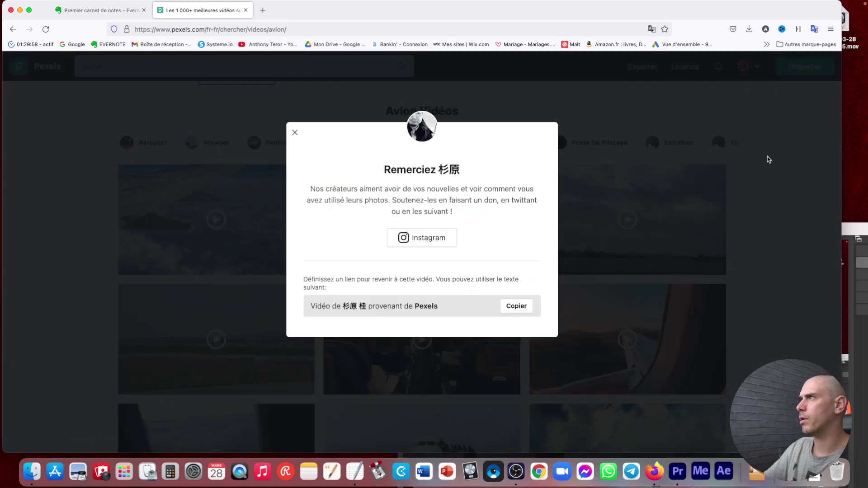
click(575, 296)
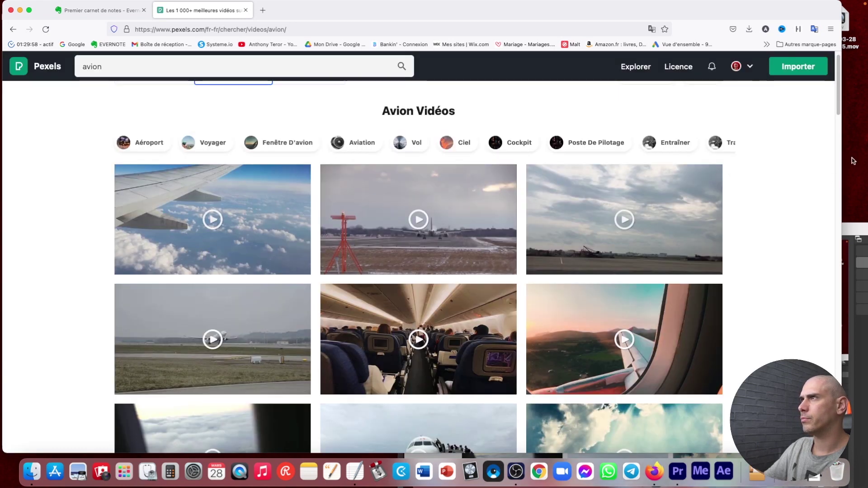
- Create a new desktop folder named "elements video transport"
right_click(849, 120)
click(841, 109)
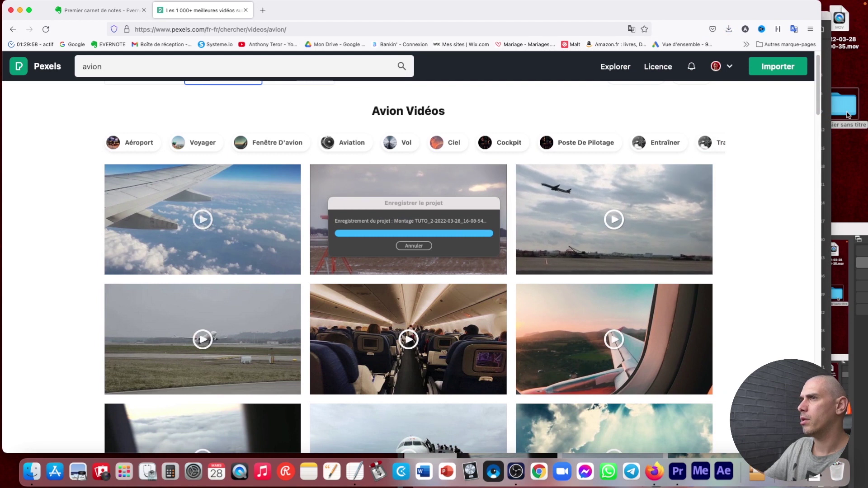
click(848, 107)
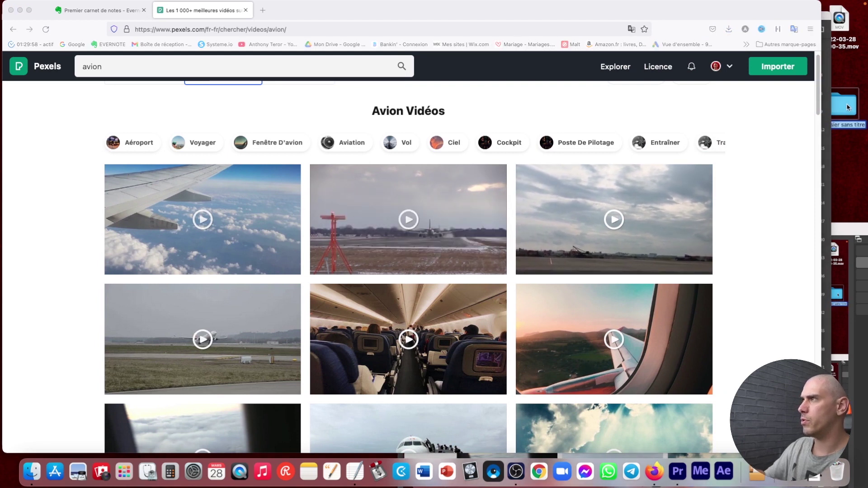
key(Return)
text(elements)
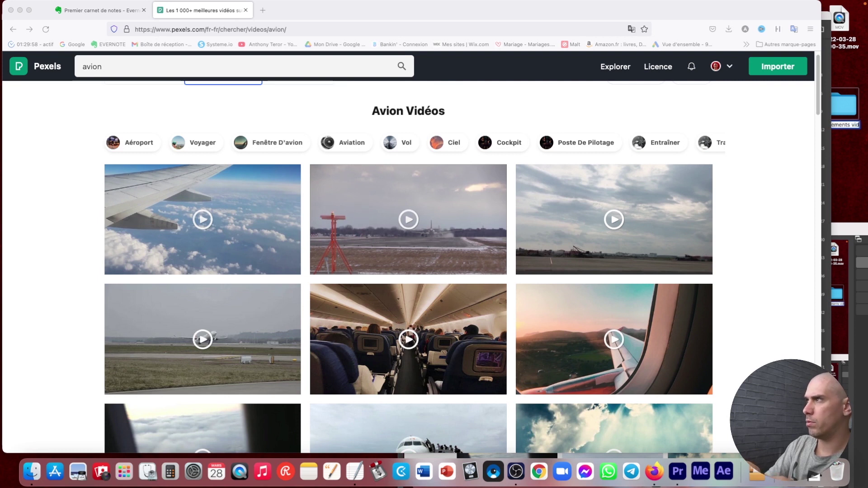
text( videotransport)
key(Return)
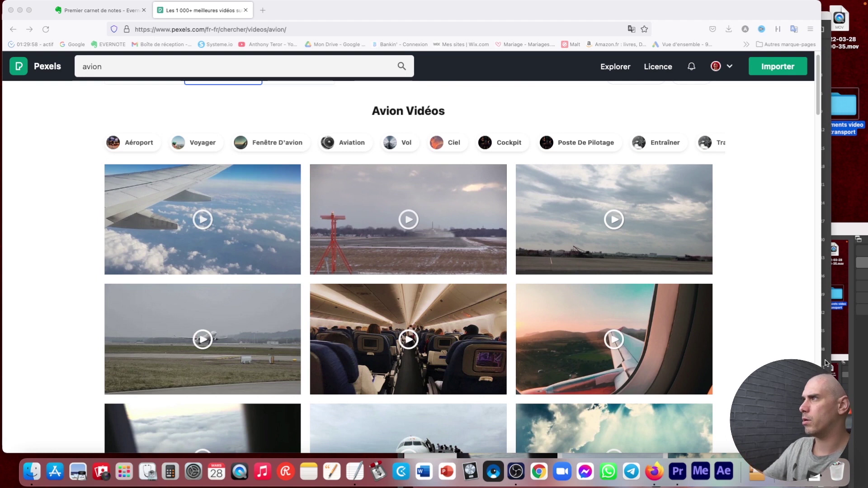
- Move the downloaded Pexels airplane video into the "elements video transport" folder and return to Premiere Pro
click(817, 480)
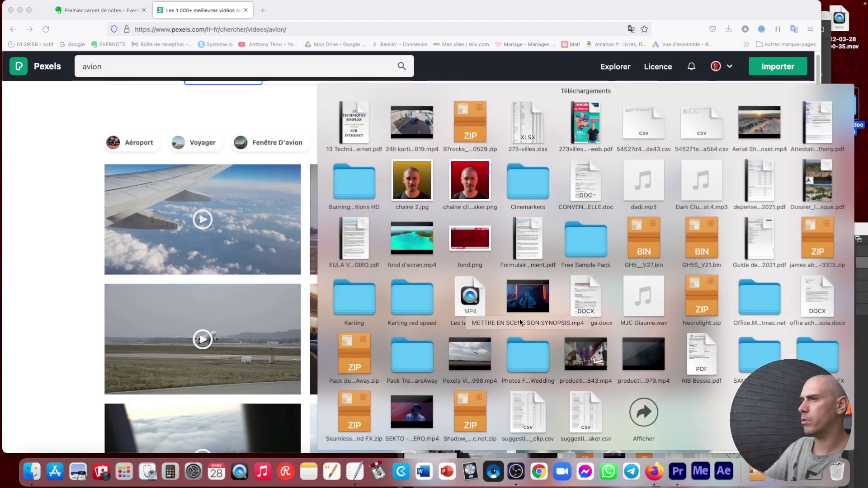
drag(806, 122, 850, 105)
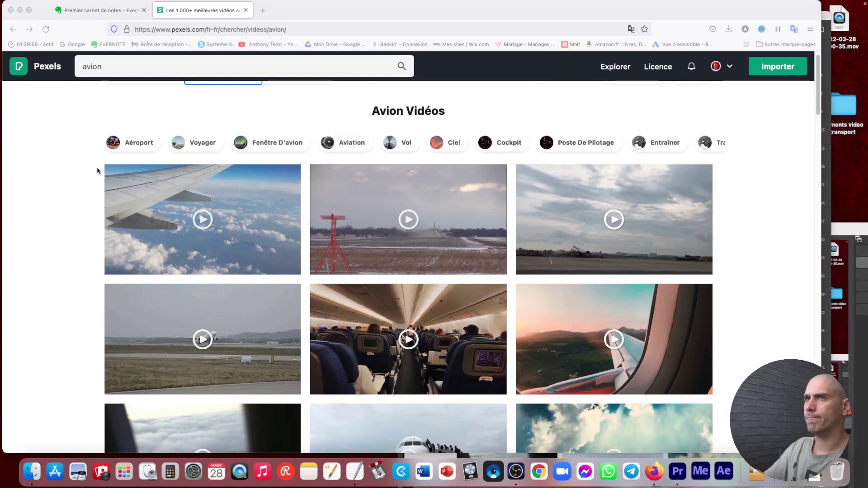
key(super+Tab)
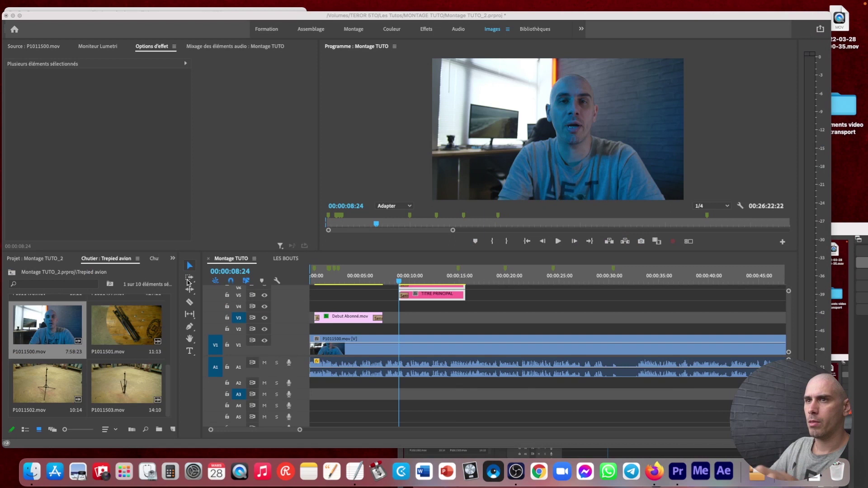
- Import avion.mp4 from the "elements video transport" folder into the Trepied avion bin
double_click(846, 114)
drag(329, 120, 52, 379)
click(153, 204)
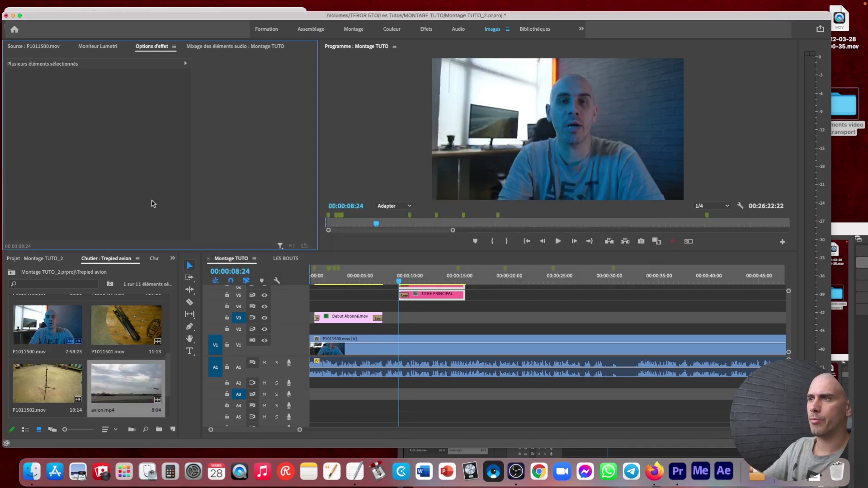
- Open avion.mp4 in the source monitor and mark its In point at 00:00:00:08 and Out point at 00:00:00:21
double_click(131, 398)
click(27, 226)
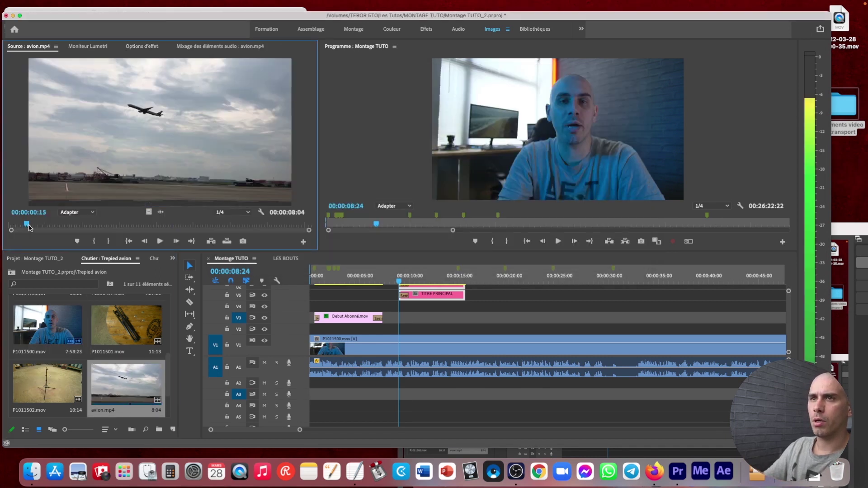
click(19, 226)
key(i)
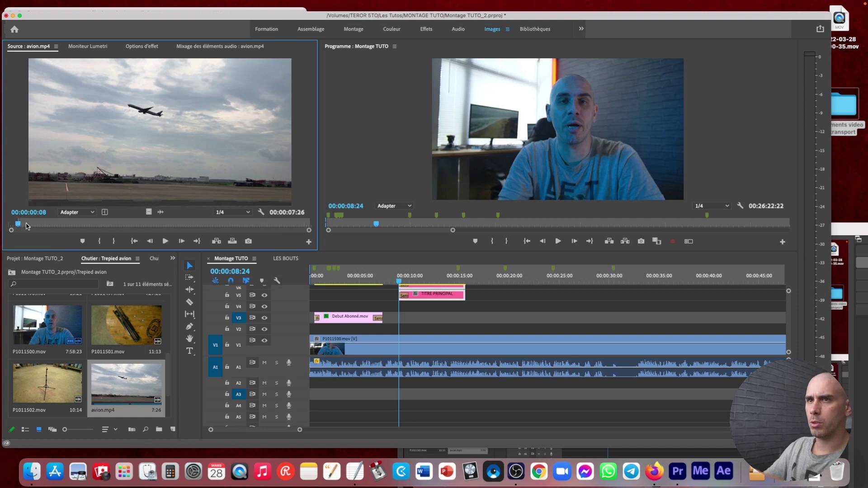
click(34, 226)
key(o)
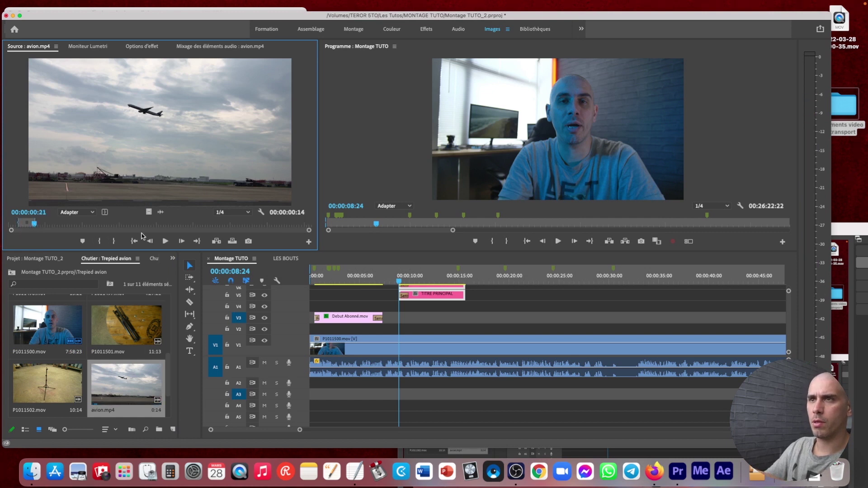
- Place only the video of avion.mp4 on V4 beneath the main titles, match it to their length, and play the result
drag(147, 213, 149, 217)
drag(324, 282, 463, 308)
key(space)
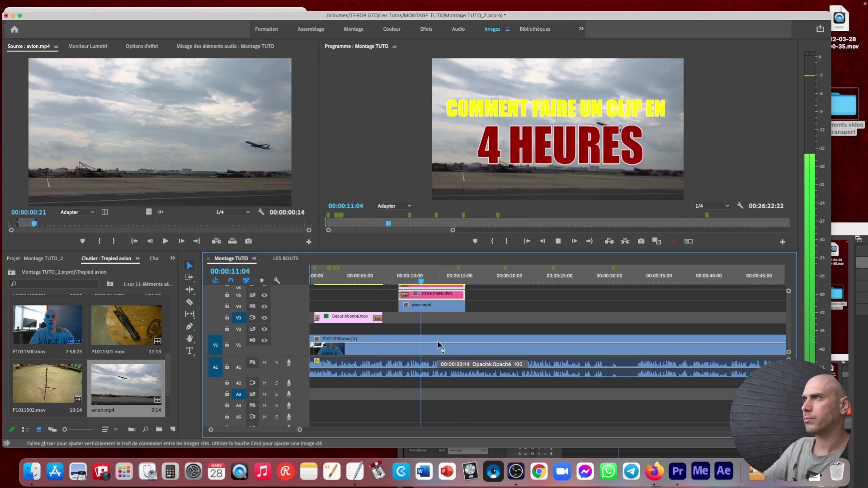
key(space)
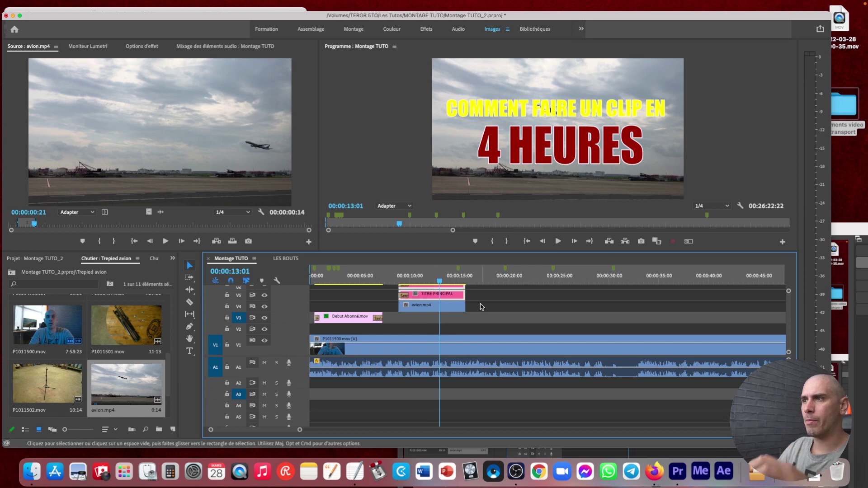
- Disable the two main title clips above avion.mp4 and move the playhead to 00:00:09:10
scroll(480, 307, up, 1)
drag(382, 292, 441, 303)
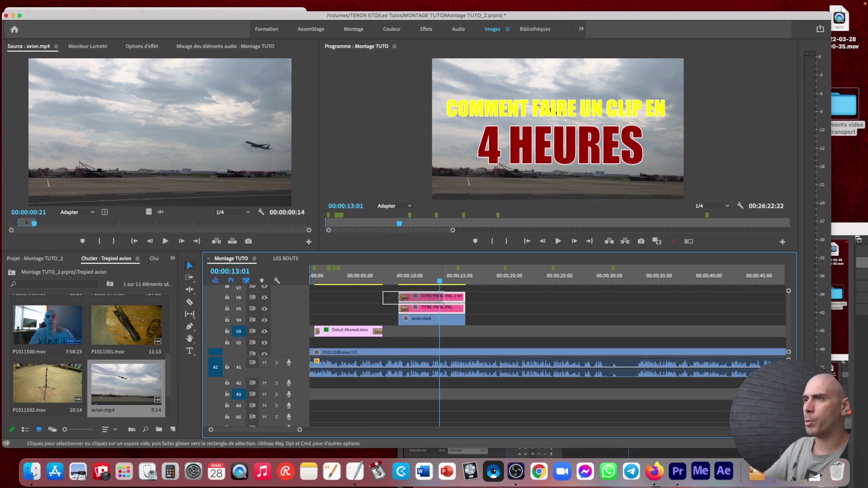
scroll(534, 304, down, 1)
right_click(450, 302)
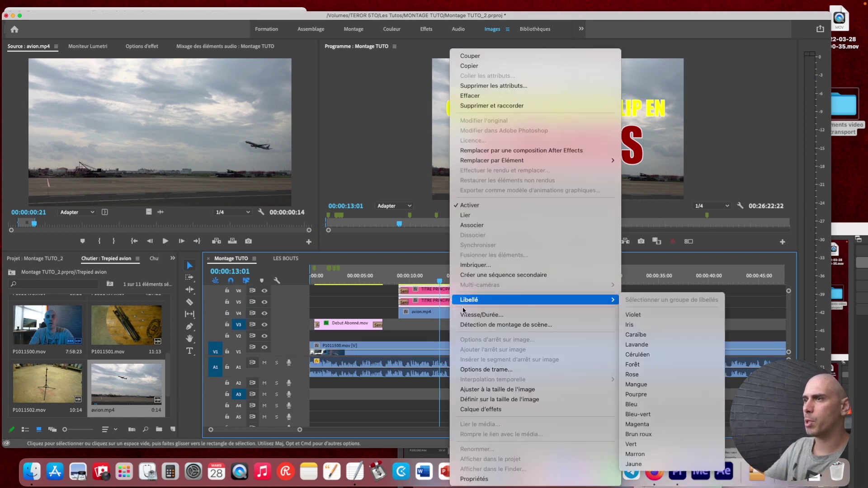
click(470, 205)
drag(430, 277, 405, 279)
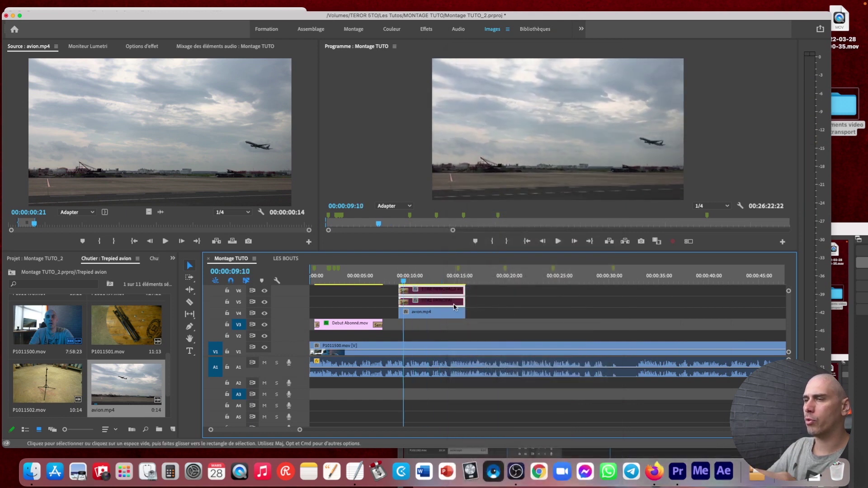
- Play the sequence from the start of avion.mp4 to find where the tripod footage belongs
scroll(454, 308, down, 1)
key(space)
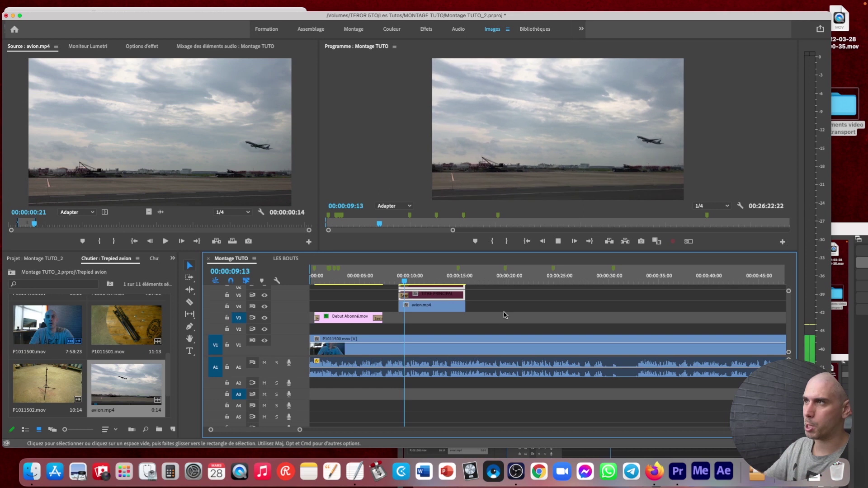
key(minus)
key(equal)
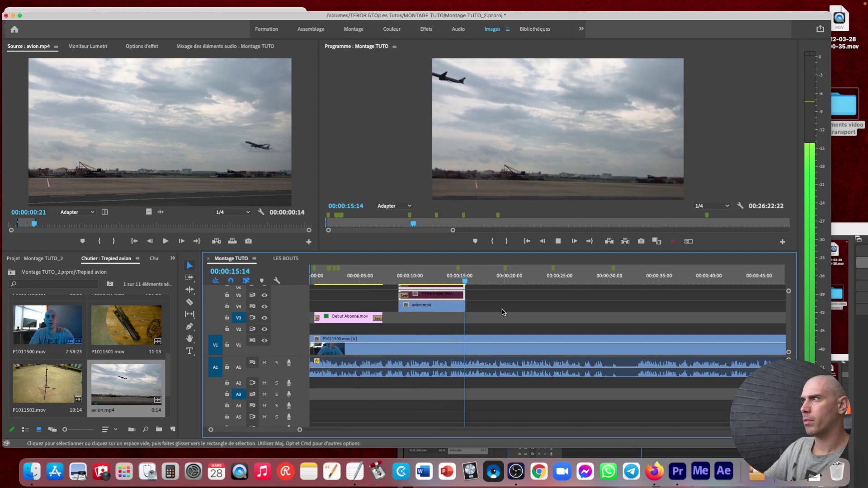
key(minus)
key(equal)
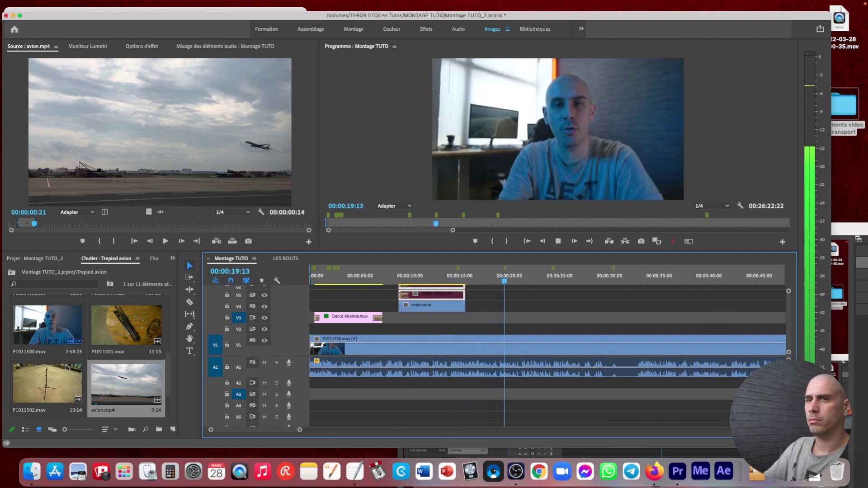
- Open P1011502.mov in the source monitor and mark its In point at about 00:15:40 and Out point at about 00:15:43
double_click(55, 387)
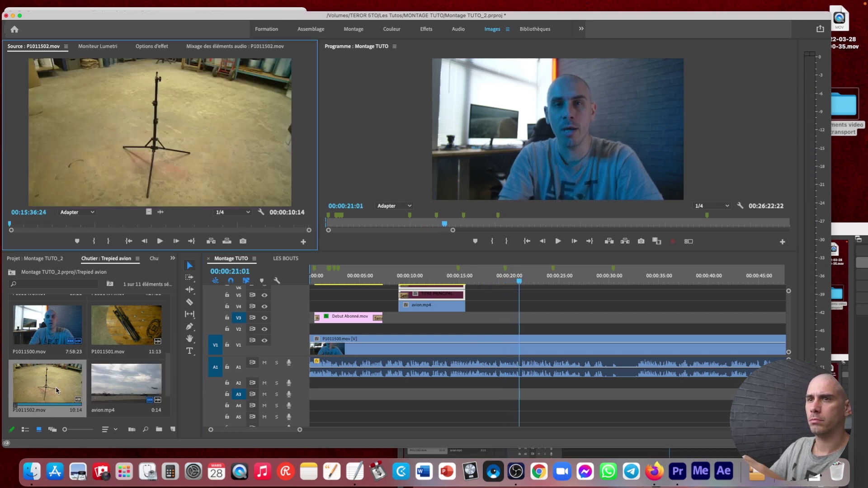
drag(60, 226, 102, 229)
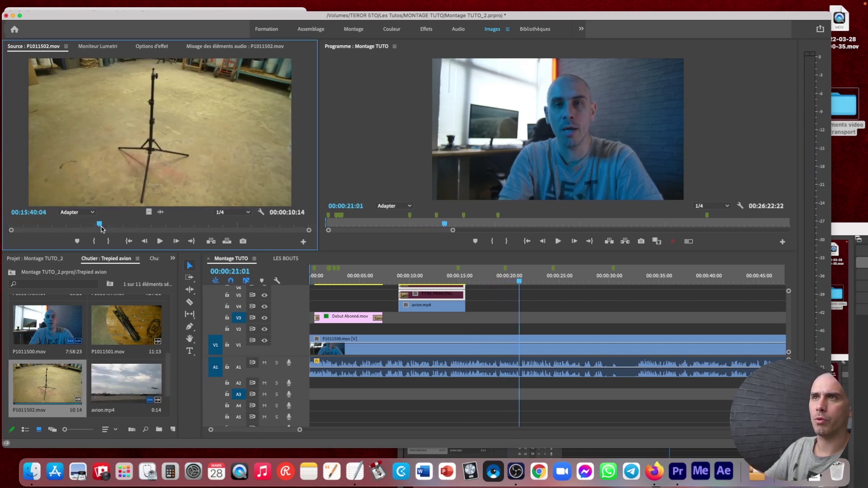
key(i)
key(space)
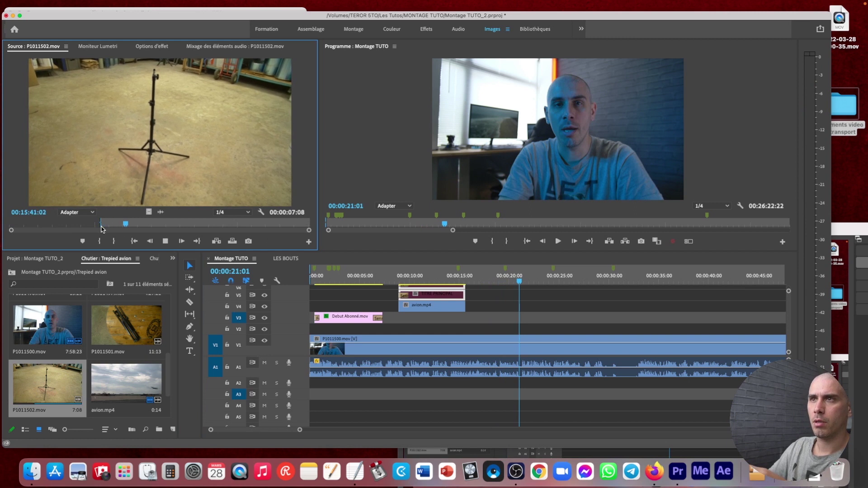
key(o)
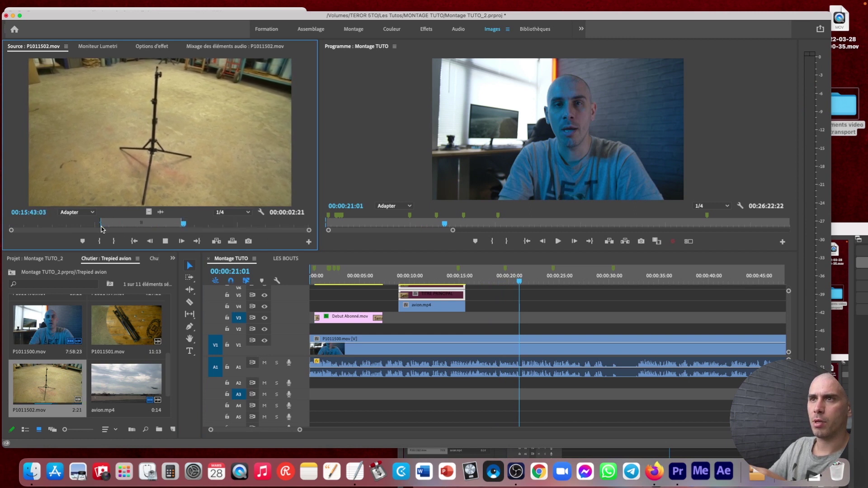
- Place only the video of P1011502.mov on V4 at about 00:00:20, where the sequence playback calls for it
click(495, 277)
key(space)
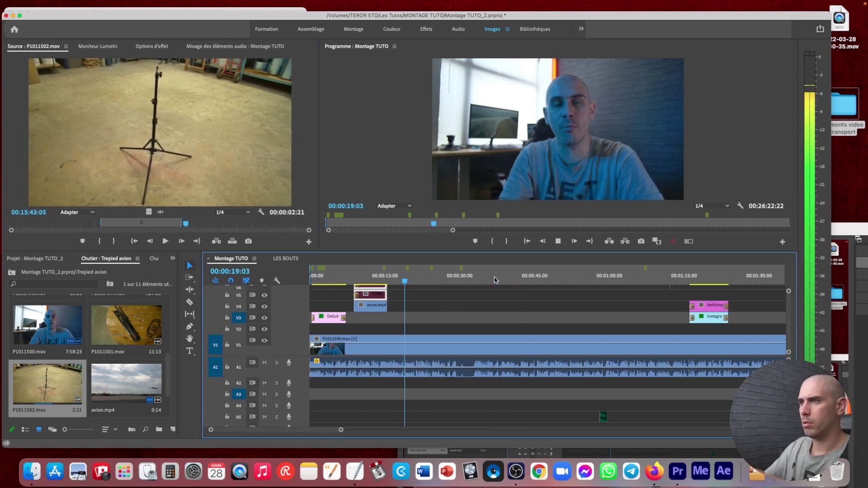
drag(149, 212, 518, 311)
key(space)
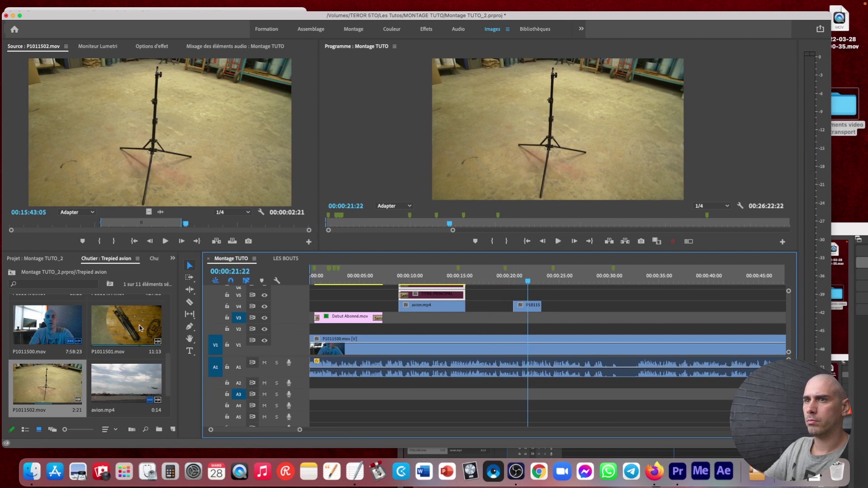
- Mark about three seconds of P1011501.mov from about 00:15:28 and place only its video on V4 right after P1011502.mov
double_click(126, 324)
drag(85, 225, 99, 225)
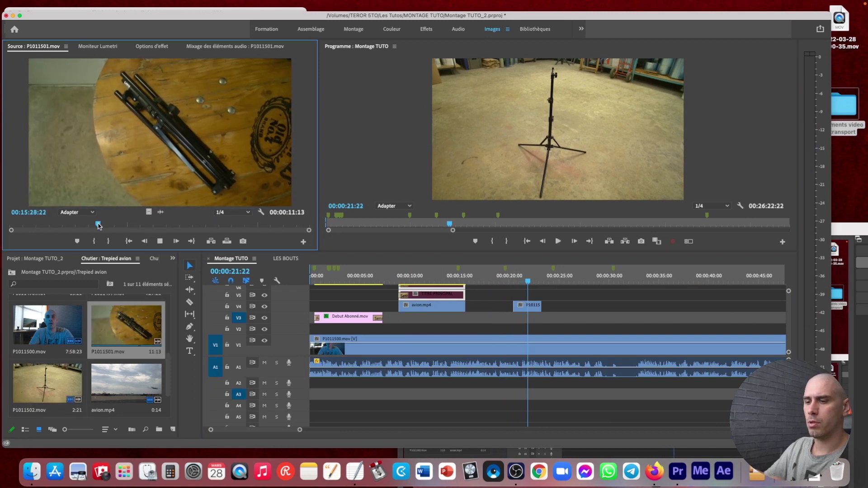
key(i)
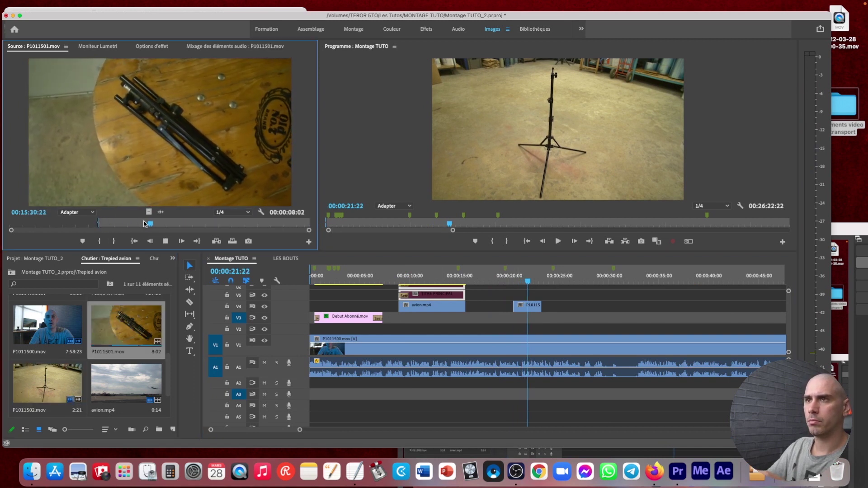
key(space)
key(o)
drag(149, 212, 557, 307)
- Re-mark P1011501.mov in the source monitor with In at 00:15:28:17 and Out at 00:15:30:15
drag(166, 228, 94, 227)
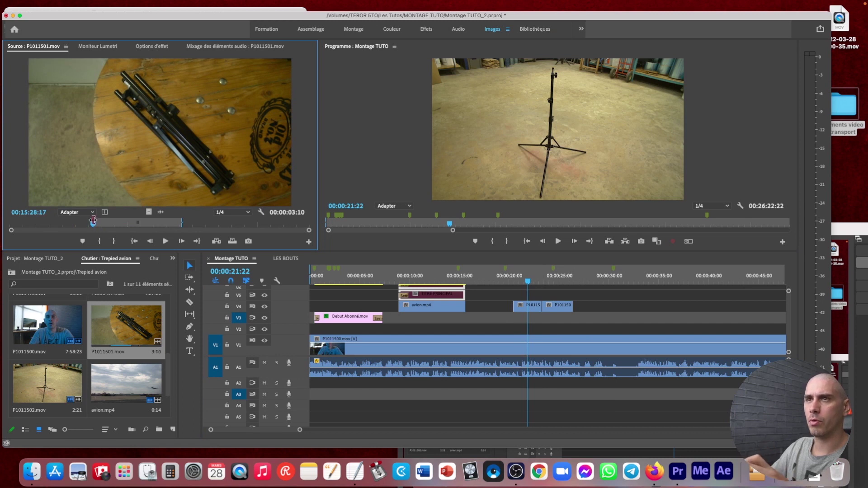
key(space)
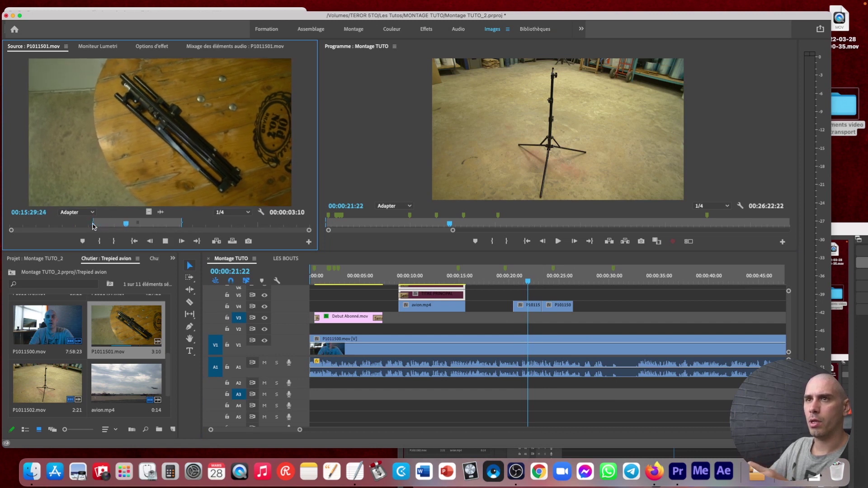
key(o)
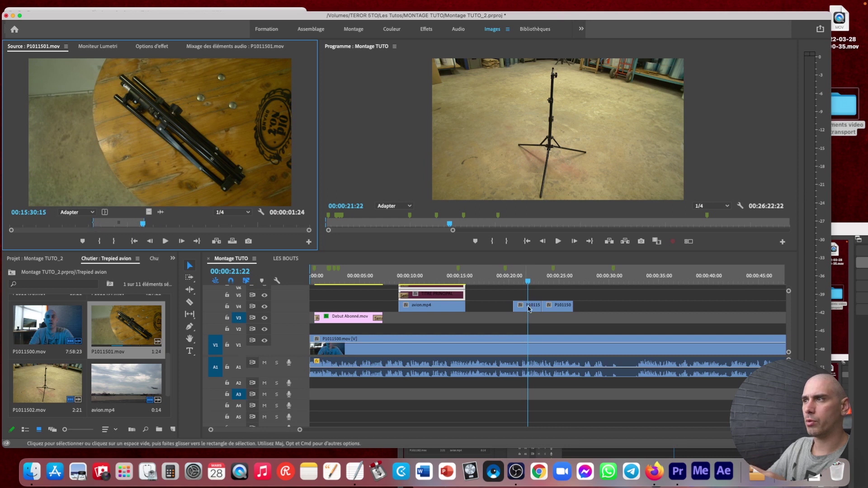
- Play the sequence through the two tripod clips on V4 and save the project
click(511, 281)
key(space)
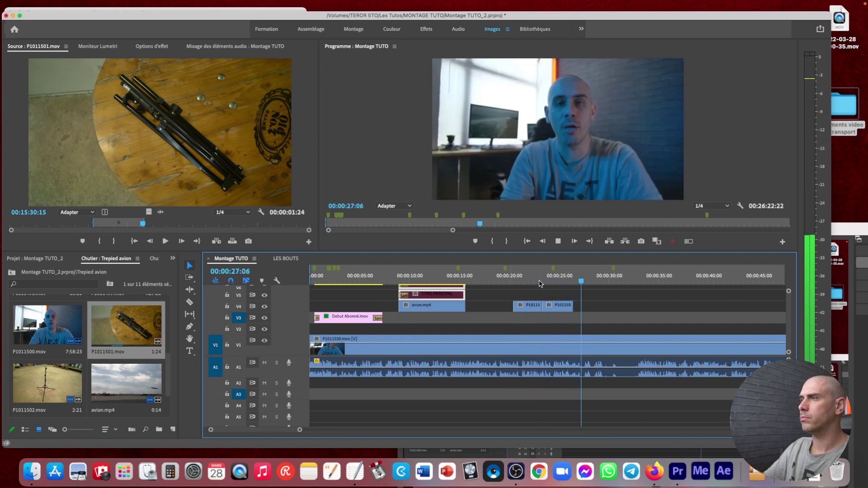
key(space)
click(522, 343)
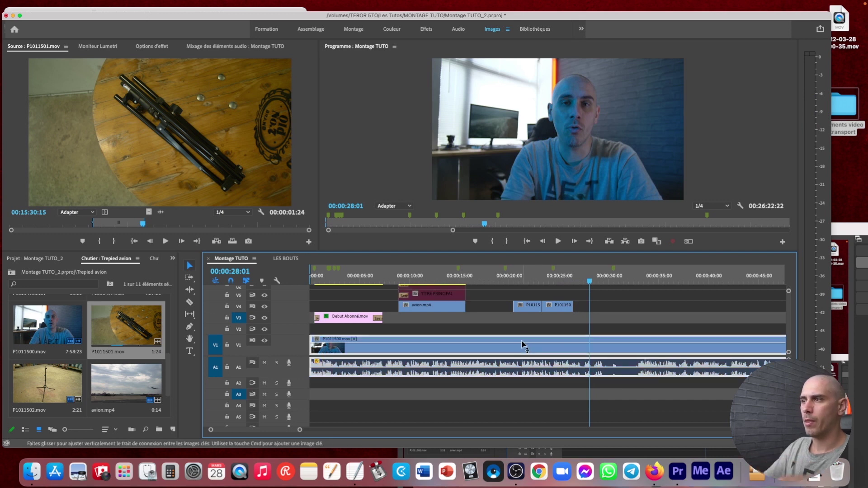
key(super+s)
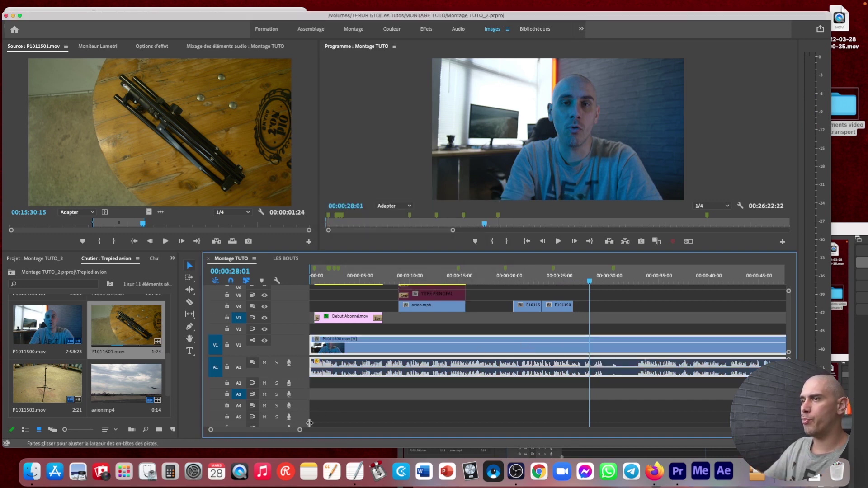
- Move the template's intro clips to about 00:02:05, with their video on V3 and V4 and their audio starting on A3
mouse_move(300, 433)
mouse_down()
mouse_move(560, 446)
mouse_move(464, 443)
mouse_up()
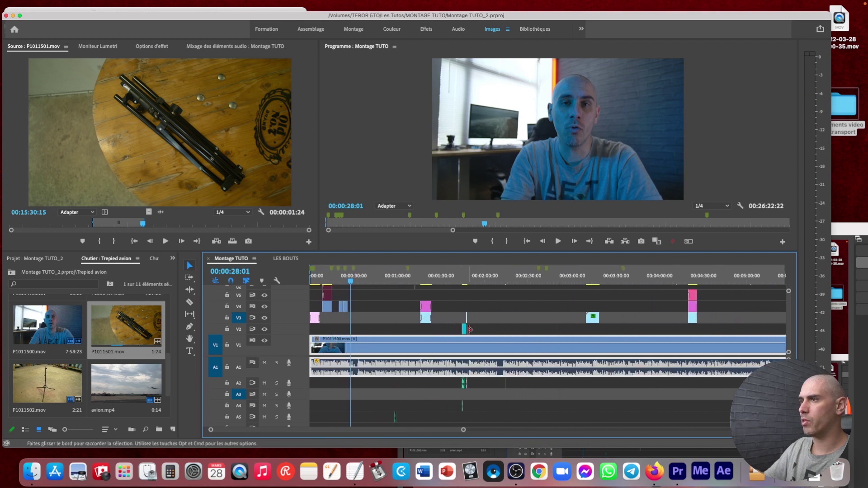
drag(465, 331, 497, 335)
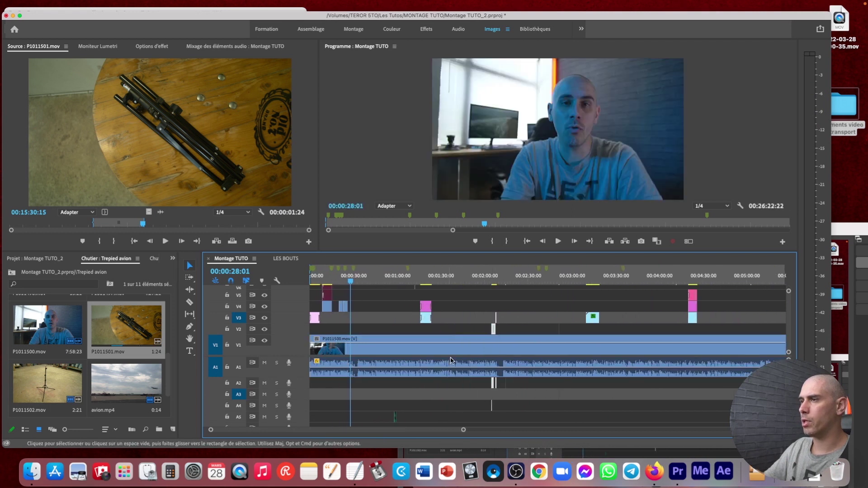
drag(493, 280, 484, 281)
drag(495, 334, 495, 324)
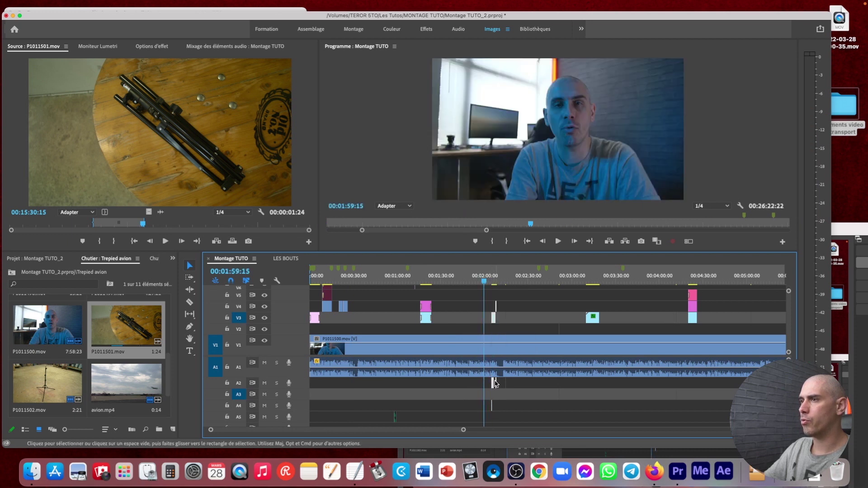
drag(494, 383, 494, 396)
click(492, 282)
drag(493, 282, 494, 283)
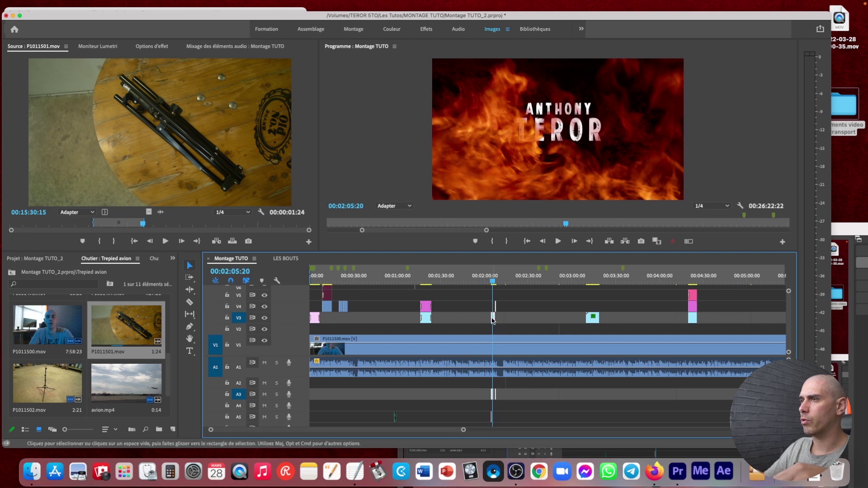
- Disable the selected intro clips and shift them one track outward, with video on V4 and V5 and audio from A4
key(=)
key(=)
key(=)
right_click(553, 317)
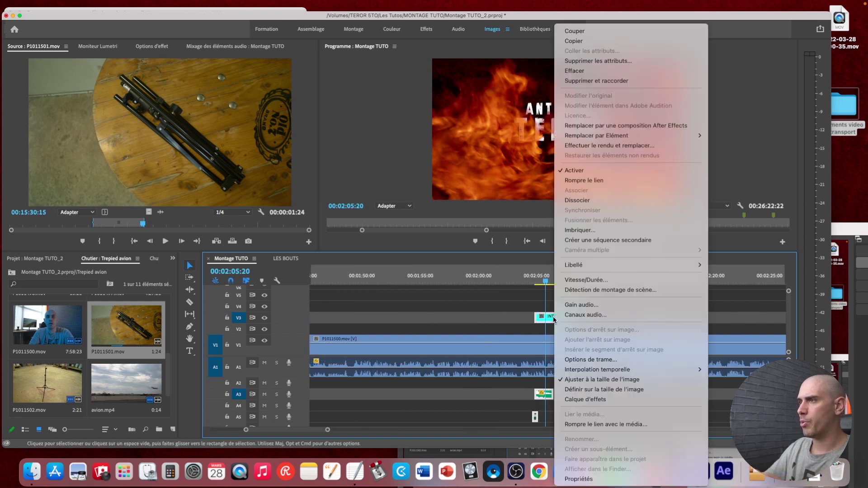
click(575, 171)
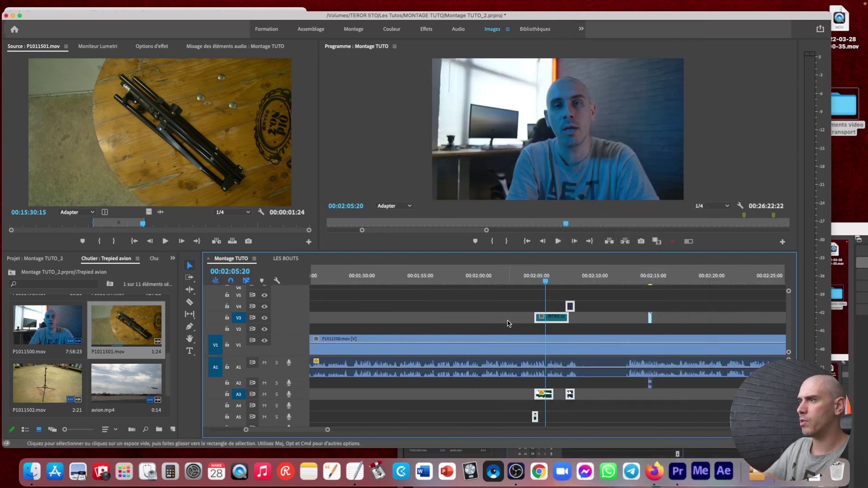
drag(557, 318, 544, 405)
key(-)
key(-)
key(-)
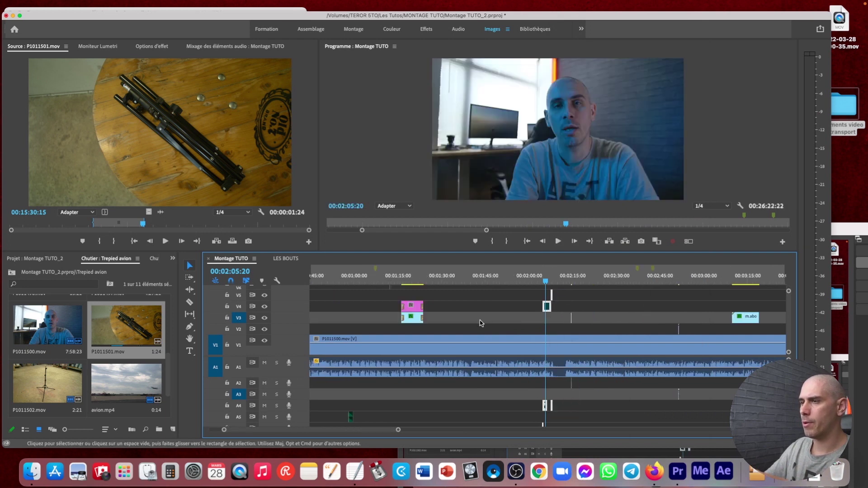
- Move the TV glitch transition overlay near 00:01:12 to V4 and enable it
click(424, 278)
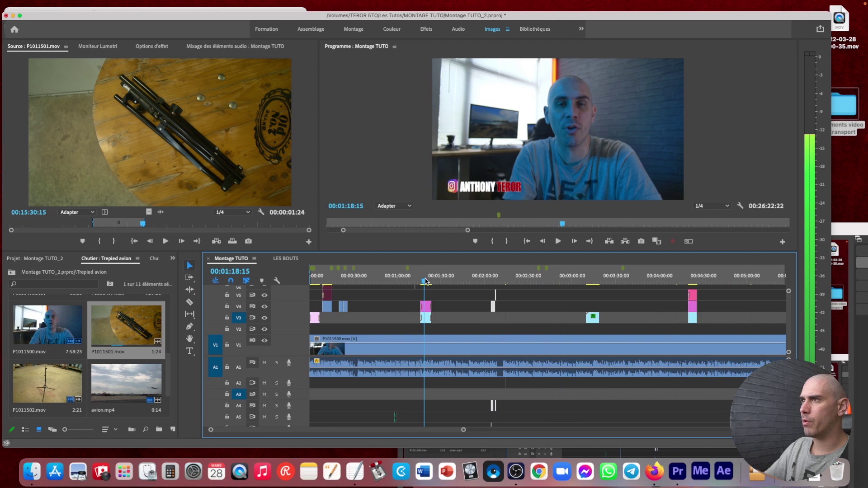
key(=)
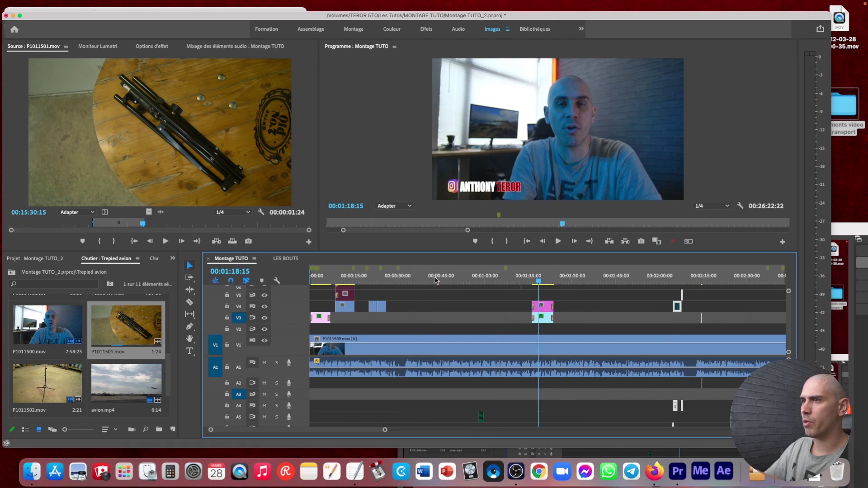
key(=)
scroll(561, 299, up, 3)
click(535, 280)
key(=)
key(=)
key(=)
drag(510, 313, 471, 337)
scroll(470, 337, down, 2)
right_click(471, 307)
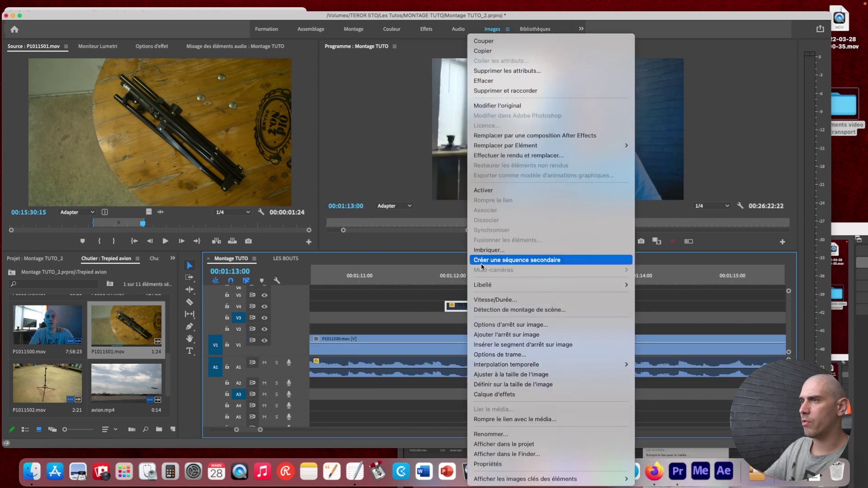
click(483, 190)
- Extend the end of the TV glitch transition overlay to a duration of 00:00:00:24 and play the result
click(439, 278)
key(space)
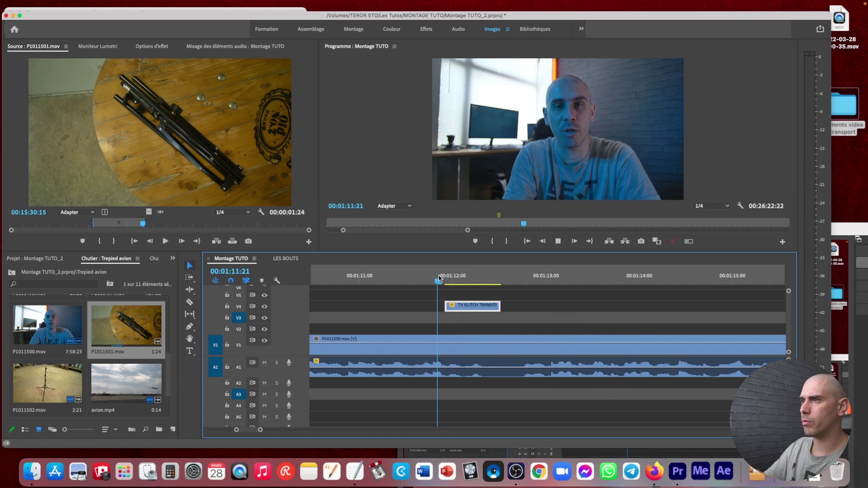
drag(500, 307, 531, 310)
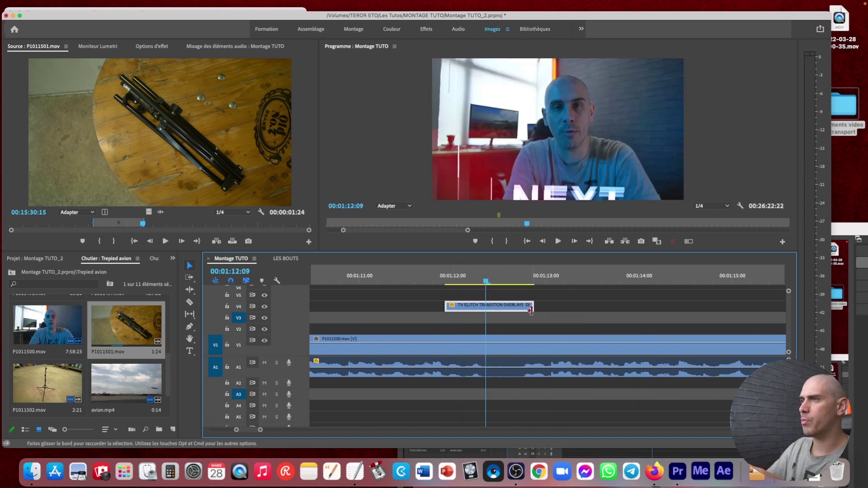
click(439, 278)
key(space)
key(space)
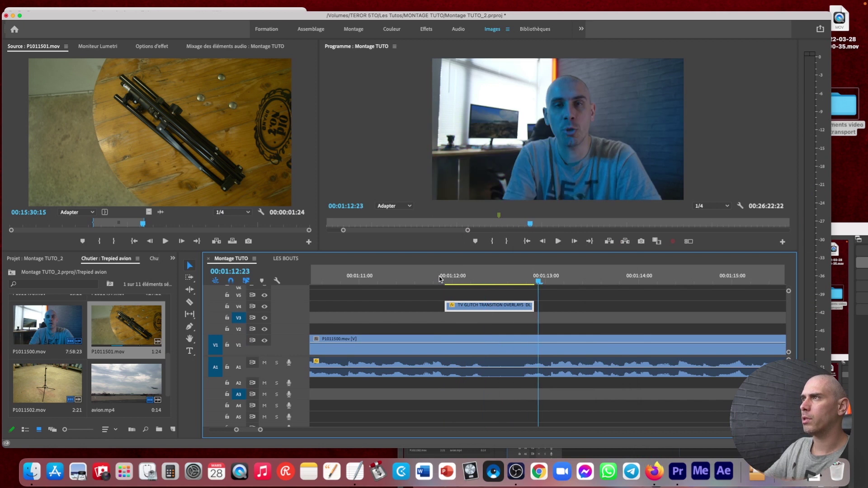
- Move the TV glitch transition overlay on V4 to start at 00:00:43:13 and save the project
key(minus)
key(minus)
key(minus)
key(minus)
drag(542, 307, 438, 312)
key(minus)
key(minus)
key(super+s)
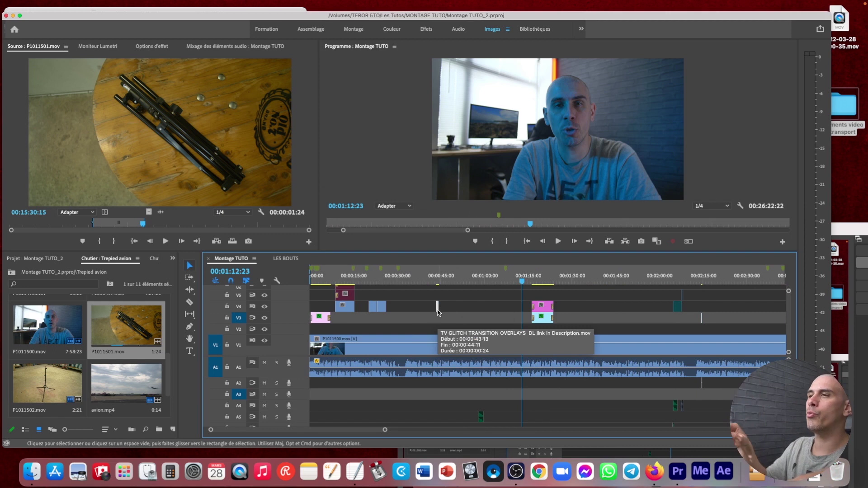
drag(438, 312, 492, 304)
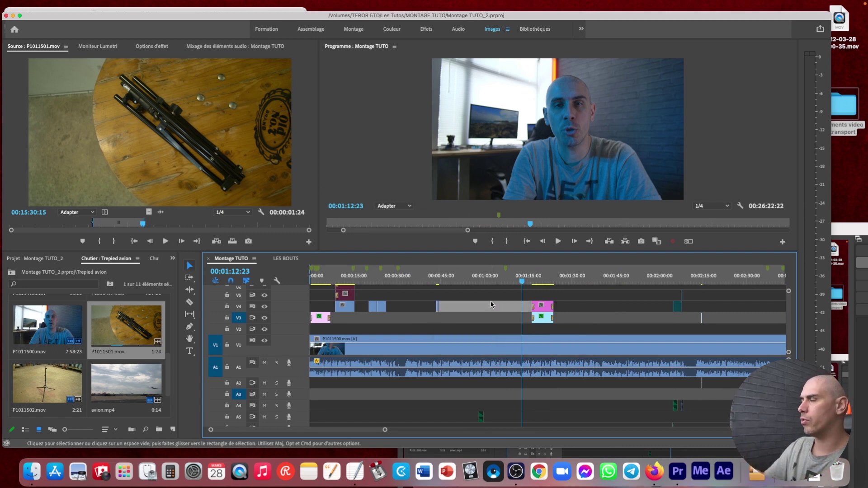
key(minus)
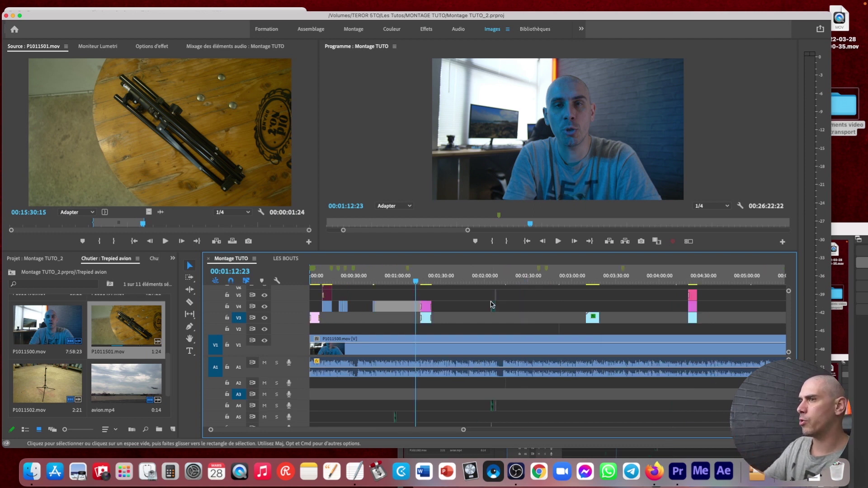
key(minus)
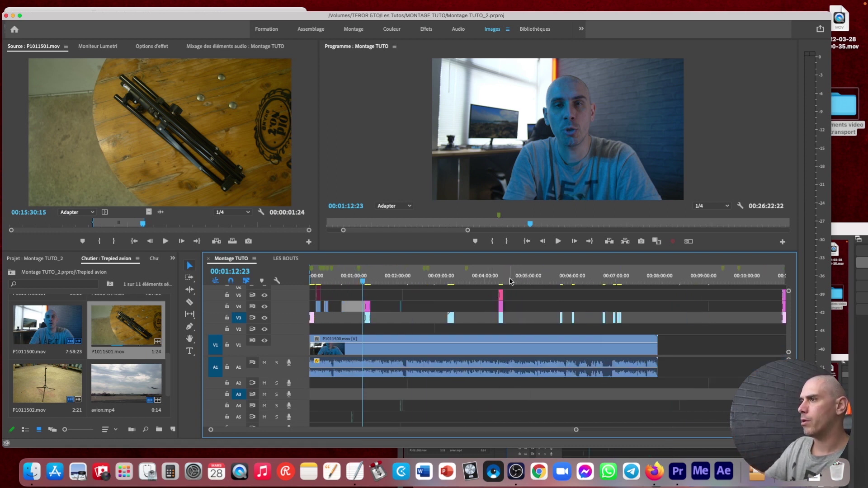
key(equal)
key(equal)
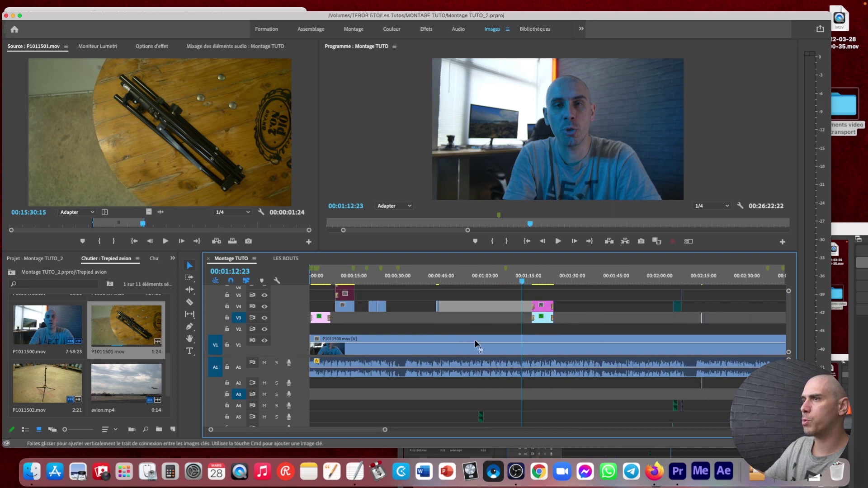
- Save the project and open the Creative settings of Lumetri Color for the main P1011500.mov clip in the Couleur workspace
key(super+s)
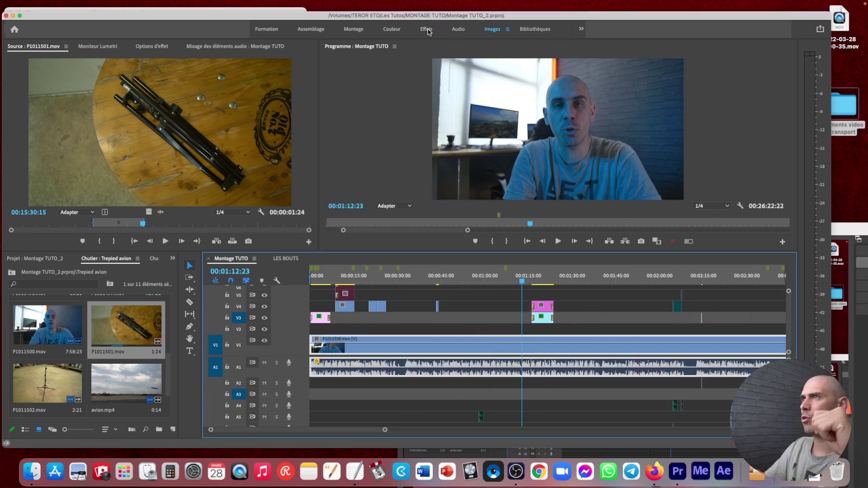
click(400, 31)
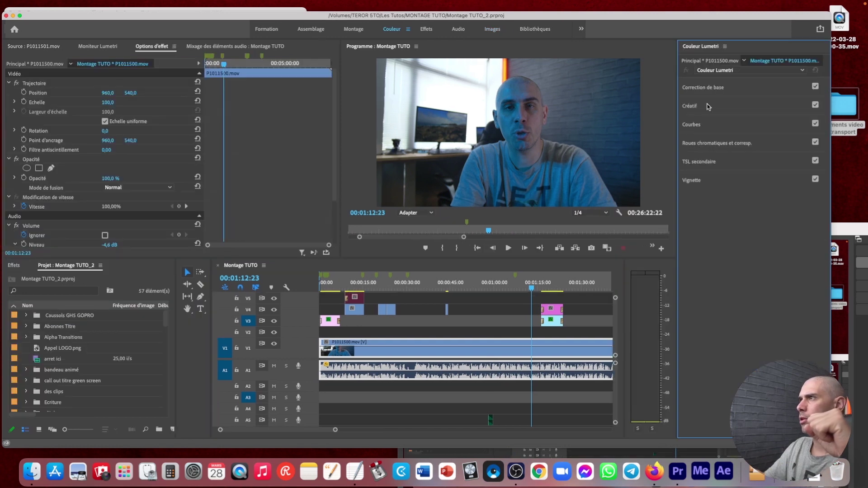
click(692, 106)
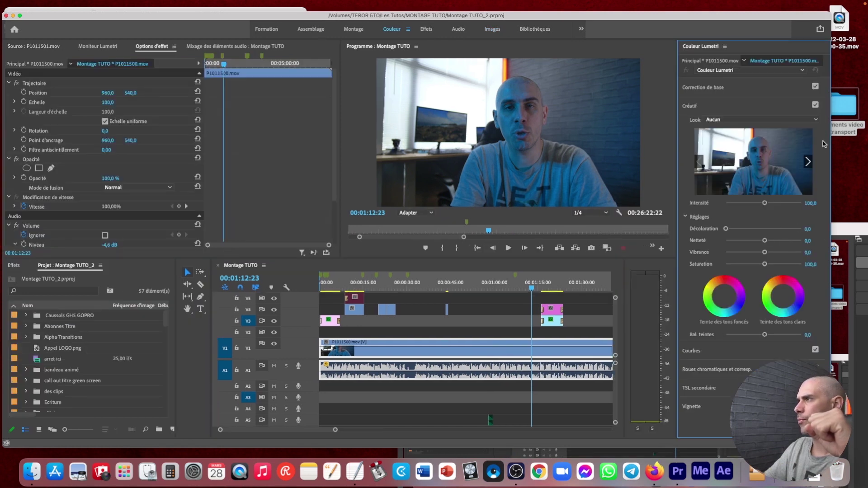
click(692, 106)
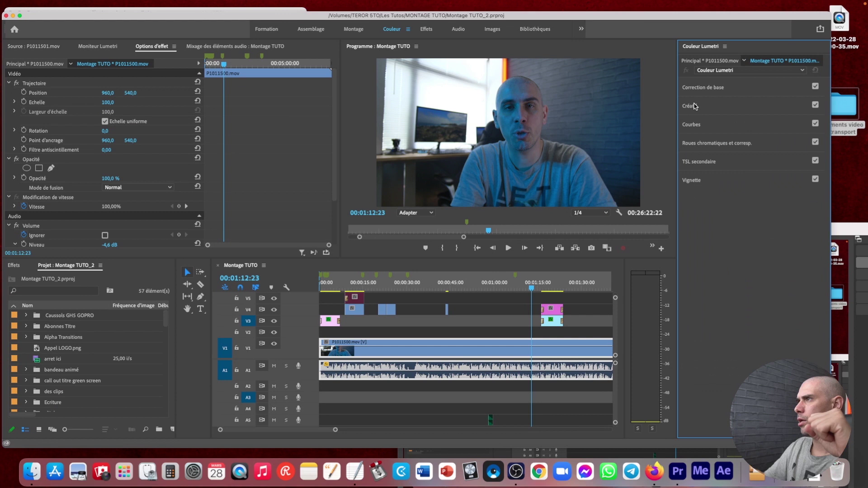
click(693, 107)
- Try the looks F-6510-LOG, F-6590-LOG, F-6590-STD and F-6620-STD on the main clip, and reset the look to Aucun
click(721, 121)
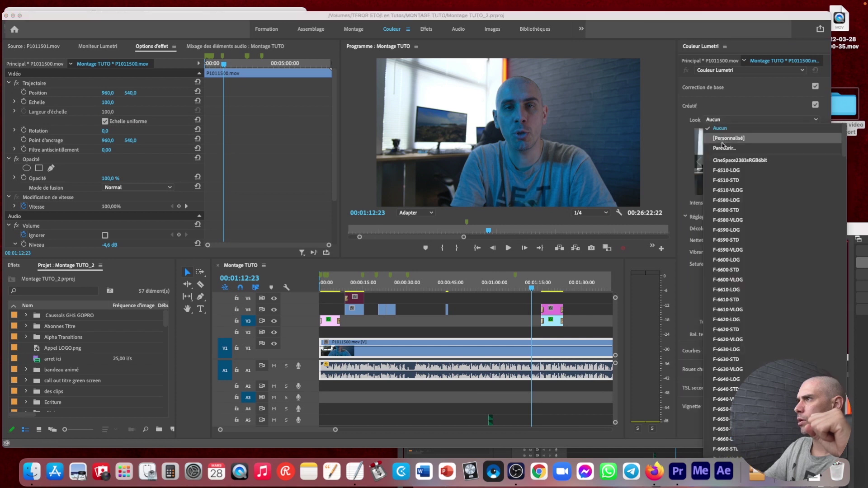
click(726, 170)
click(726, 120)
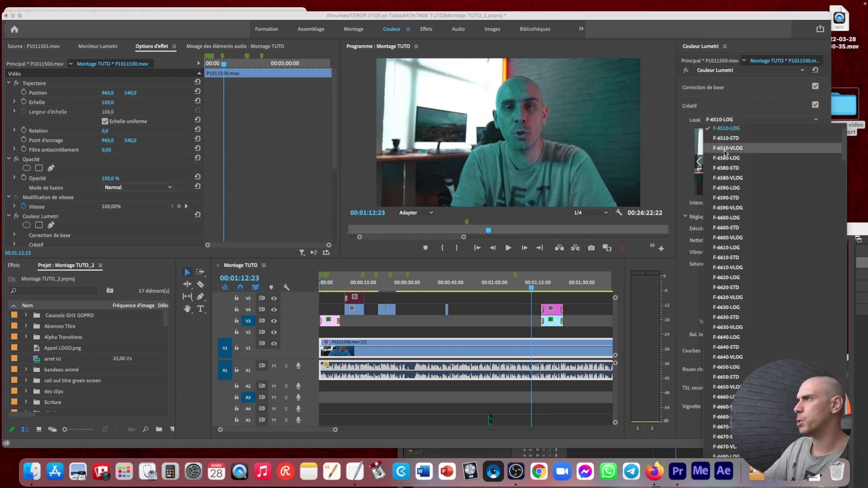
click(727, 189)
click(726, 122)
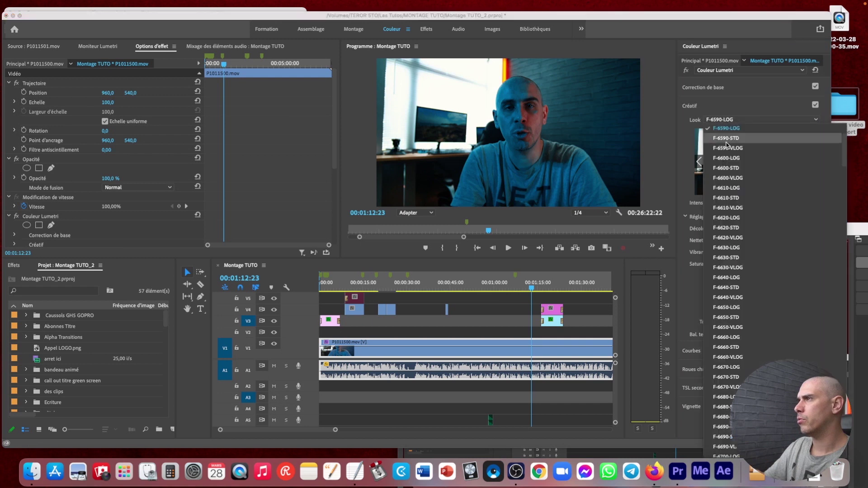
click(726, 141)
click(726, 117)
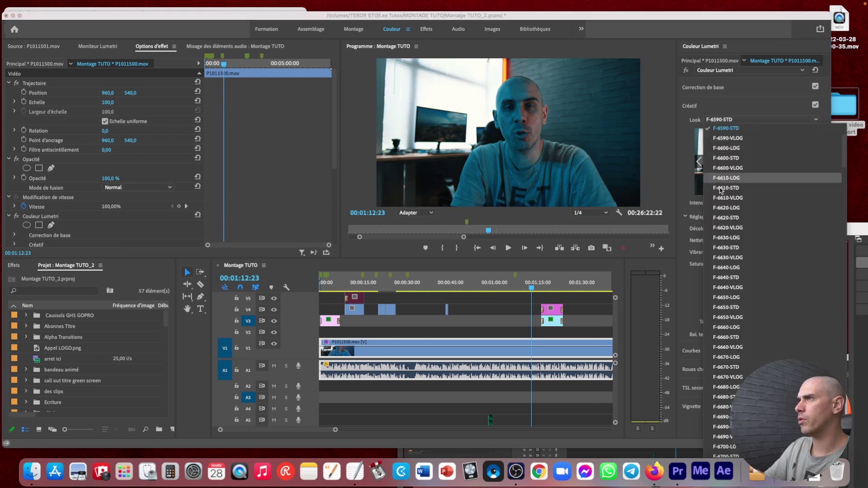
click(722, 220)
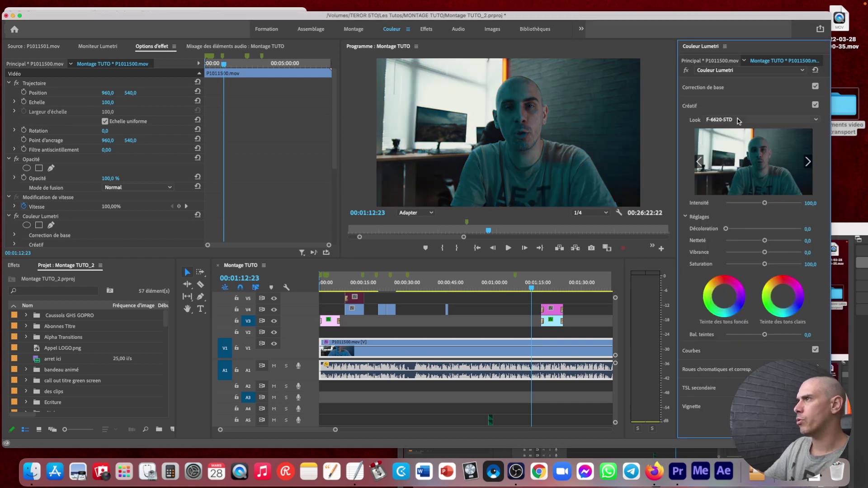
click(790, 121)
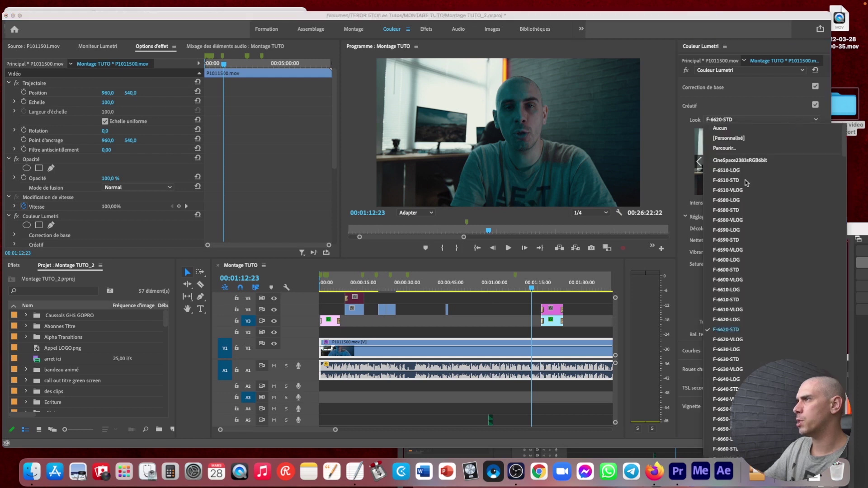
click(722, 130)
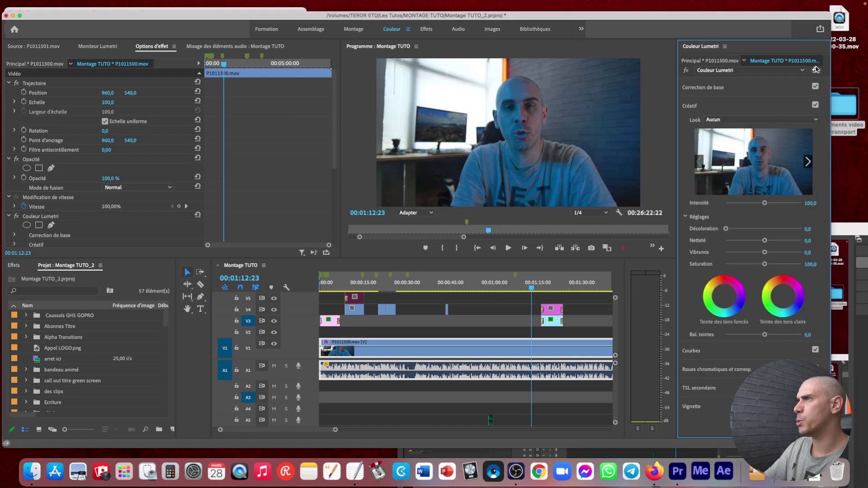
- Shape the main clip's RGB curve into a slight S with three points and raise its Creative saturation to about 126
click(698, 106)
click(700, 125)
click(783, 206)
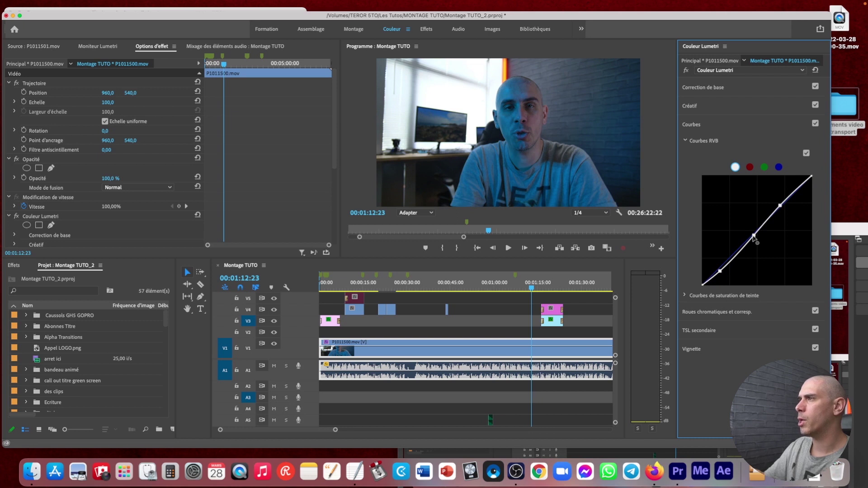
click(699, 126)
click(697, 107)
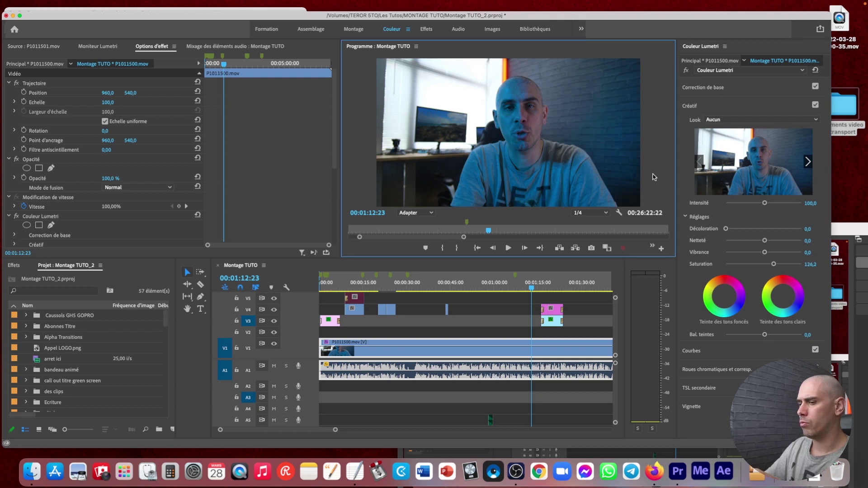
- Play the graded footage in the maximized program monitor at full playback resolution, and return the resolution to 1/4
key(grave)
key(space)
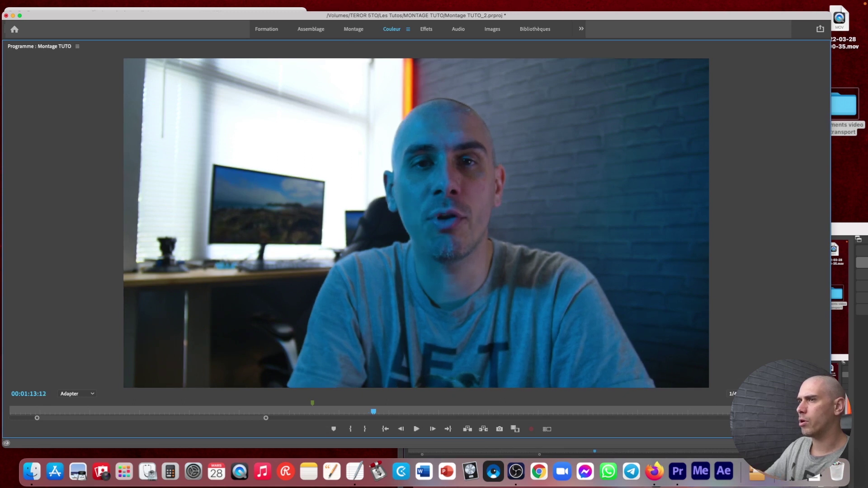
click(746, 394)
click(747, 403)
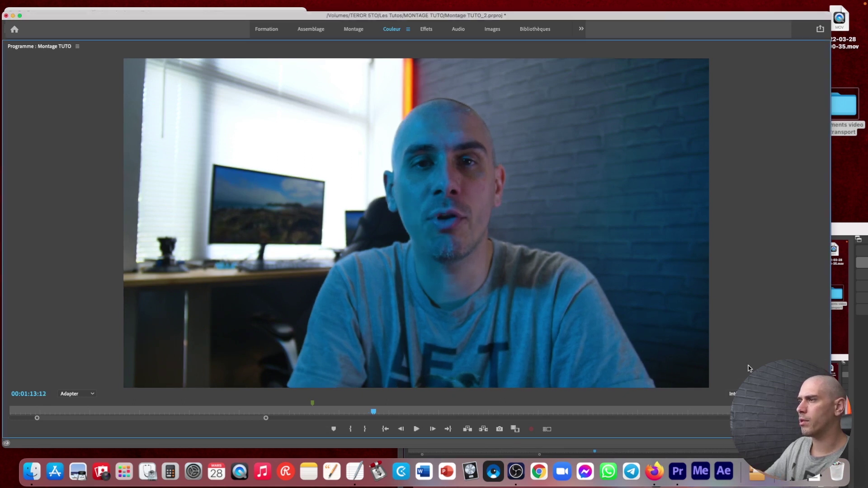
key(space)
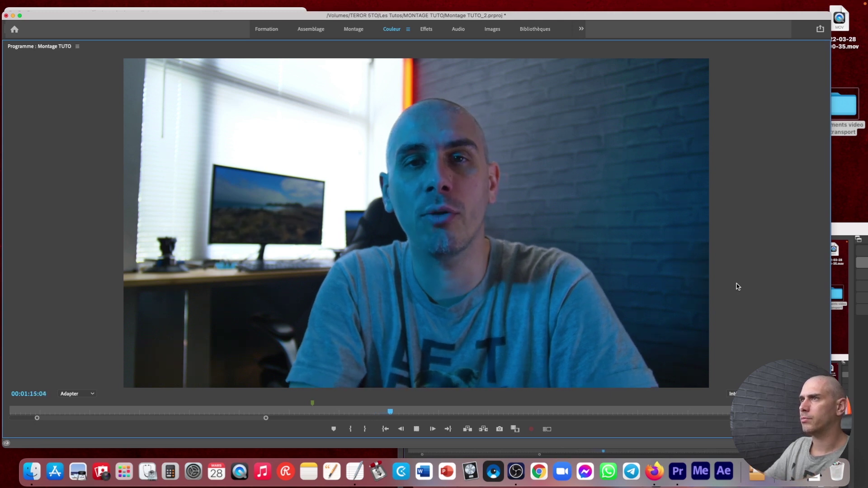
key(space)
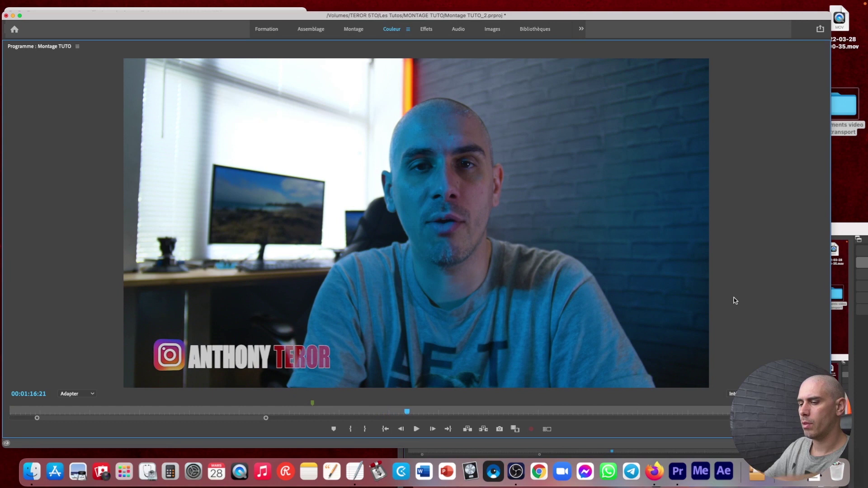
click(747, 394)
click(747, 320)
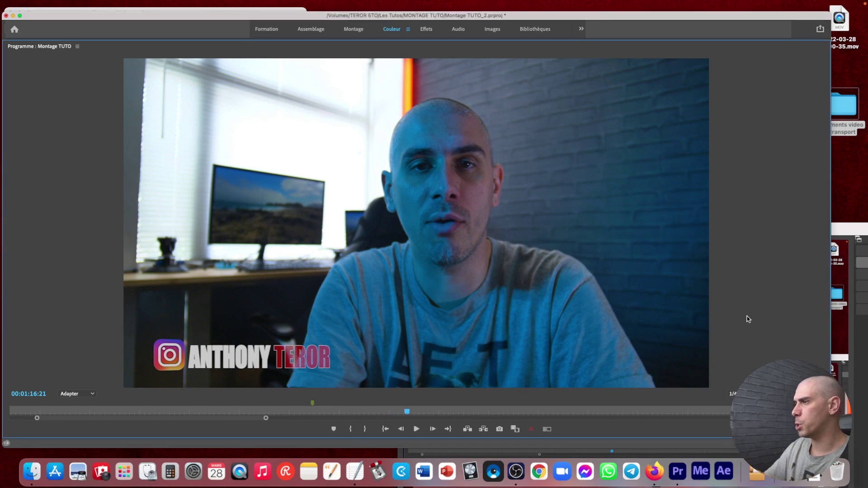
- Restore the program monitor to normal size, save the project and return to the Images workspace
key(grave)
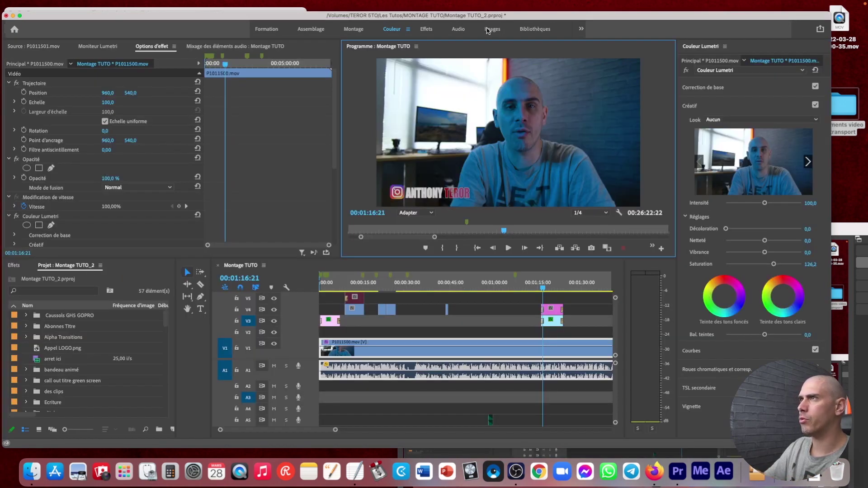
key(super+s)
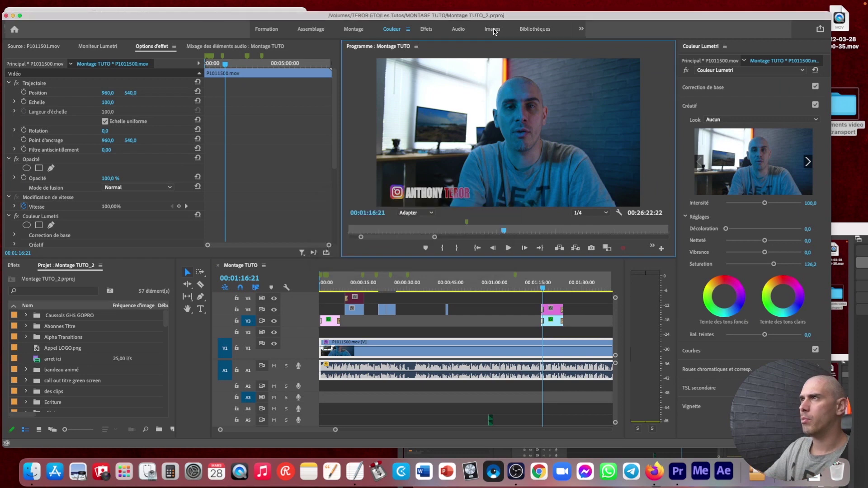
click(493, 29)
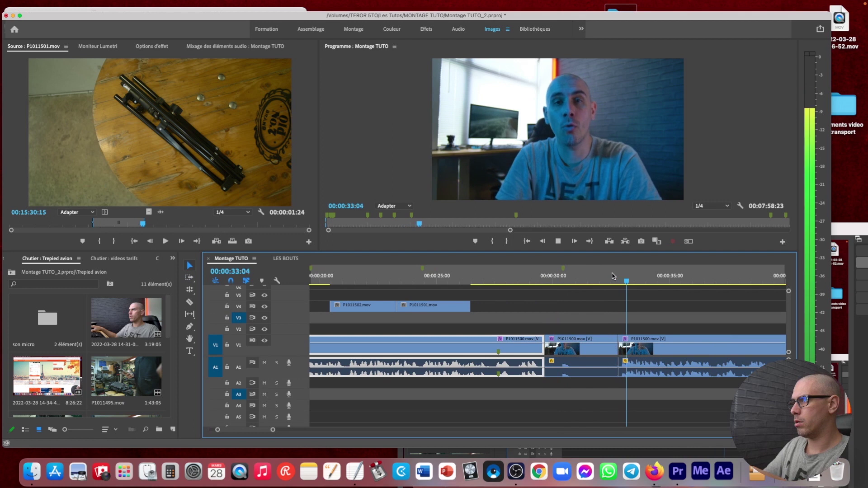
- Stop playback and delete the short P1011500.mov section between about 00:00:29:15 and 00:00:33 on the main track
key(space)
click(584, 348)
key(Delete)
- Cut the main clip at 00:00:27:04, delete the short segment after the cut, and close the resulting gap
drag(513, 277, 486, 280)
key(c)
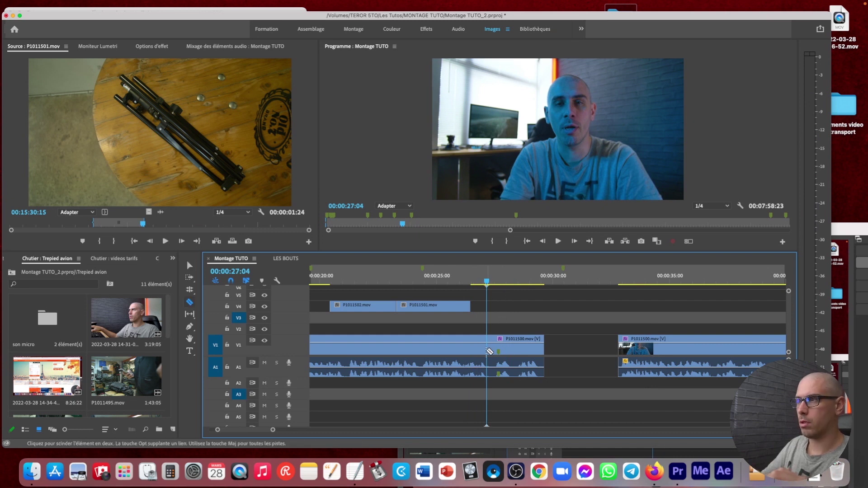
click(488, 351)
key(v)
click(520, 342)
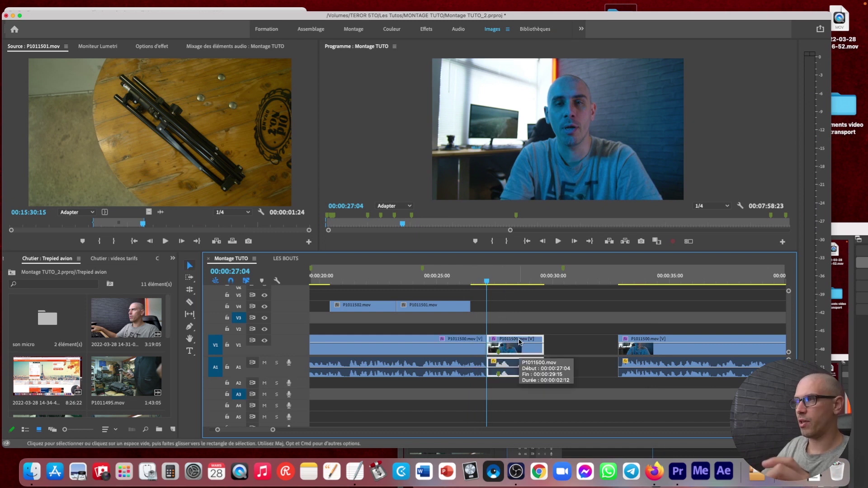
key(Delete)
click(560, 345)
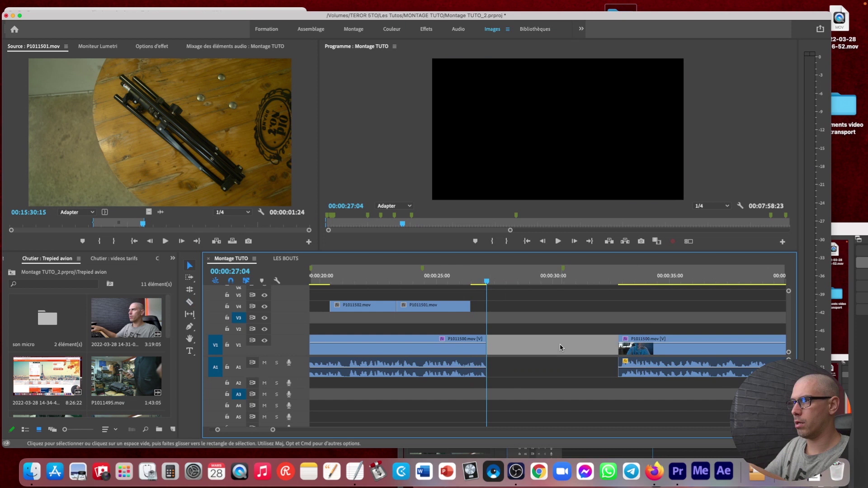
key(Delete)
- Move the TV glitch transition overlay to V3 over the cut at 00:00:27:04 and play the result
drag(746, 307, 576, 309)
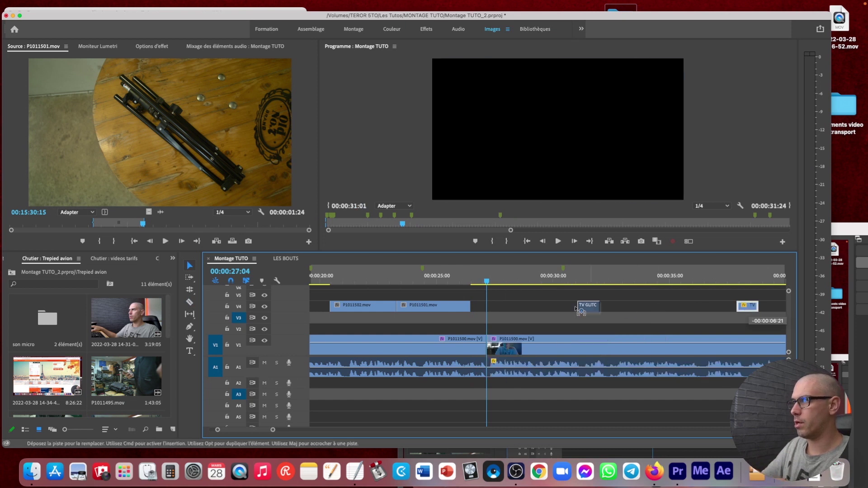
drag(491, 318, 490, 318)
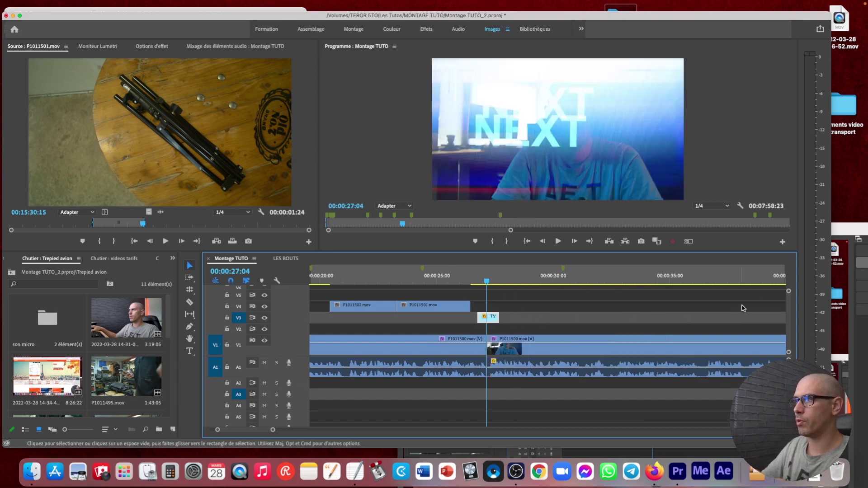
click(468, 276)
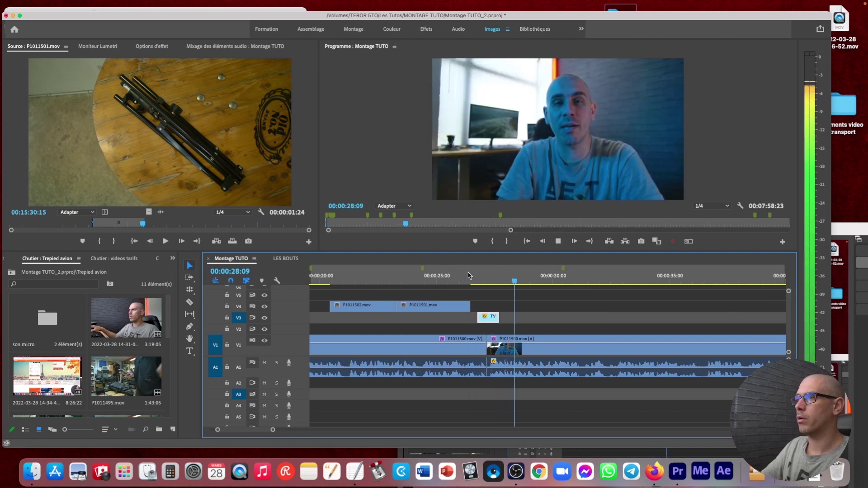
key(minus)
key(minus)
key(minus)
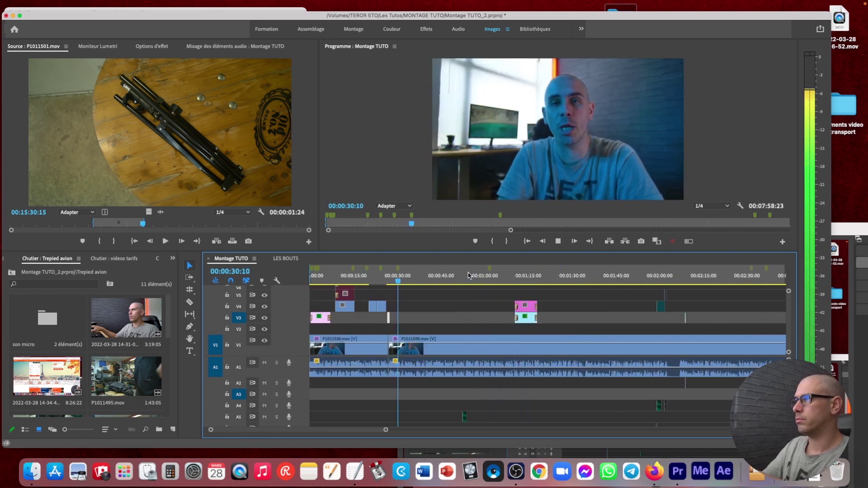
key(equal)
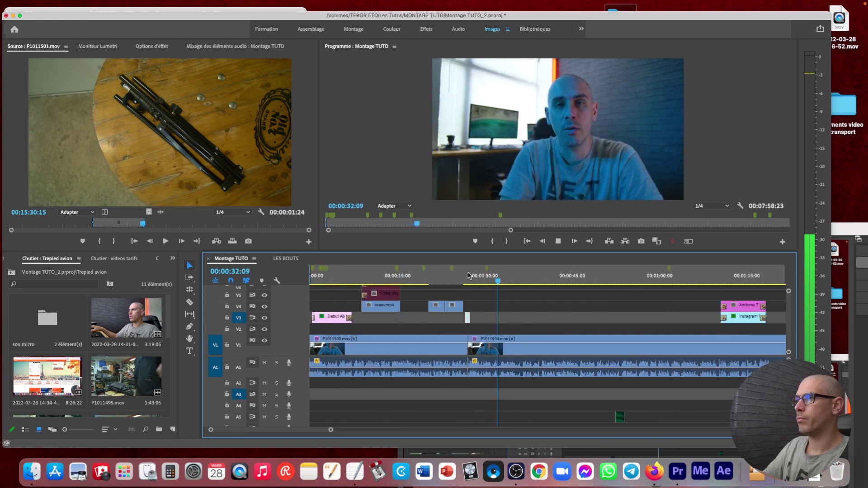
key(equal)
key(minus)
key(minus)
key(equal)
key(equal)
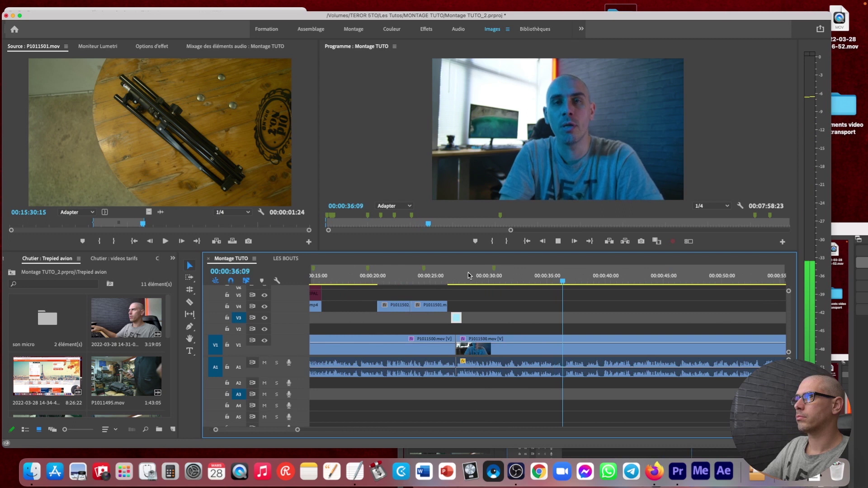
key(minus)
key(minus)
key(minus)
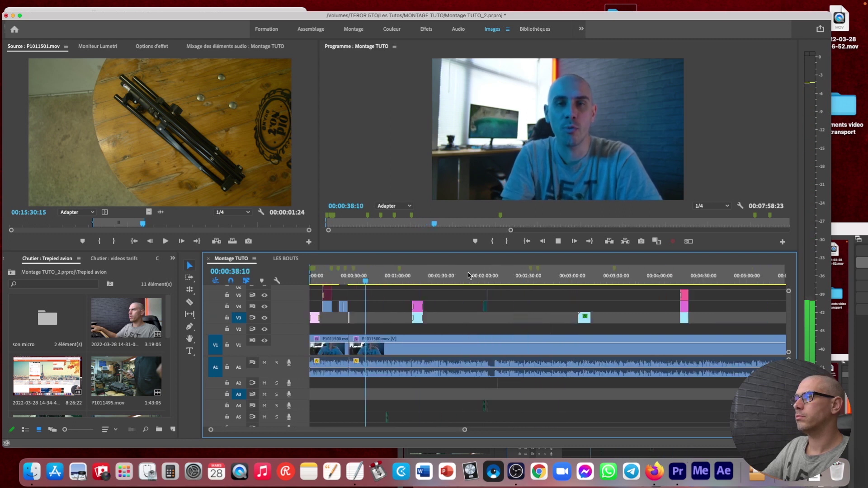
key(equal)
key(equal)
key(minus)
key(minus)
key(minus)
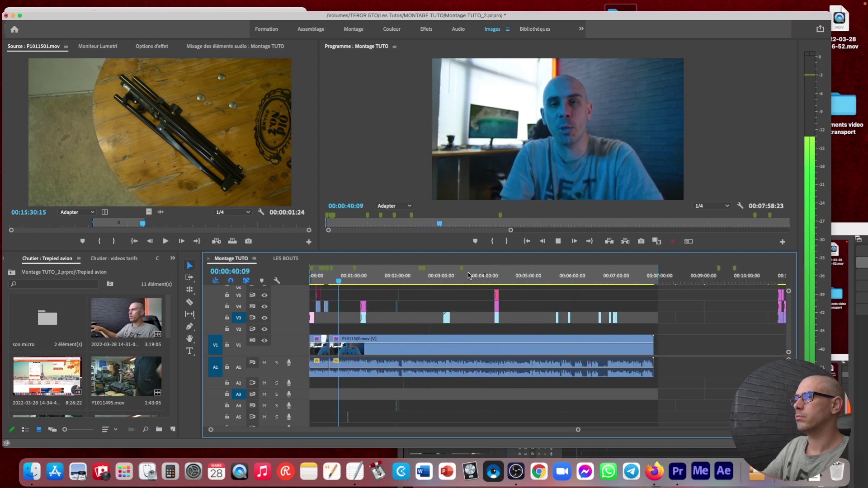
- Play the main clip to 00:00:45:05, browse the Trepied avion footage and look over the title clips around 00:01:15
key(minus)
key(equal)
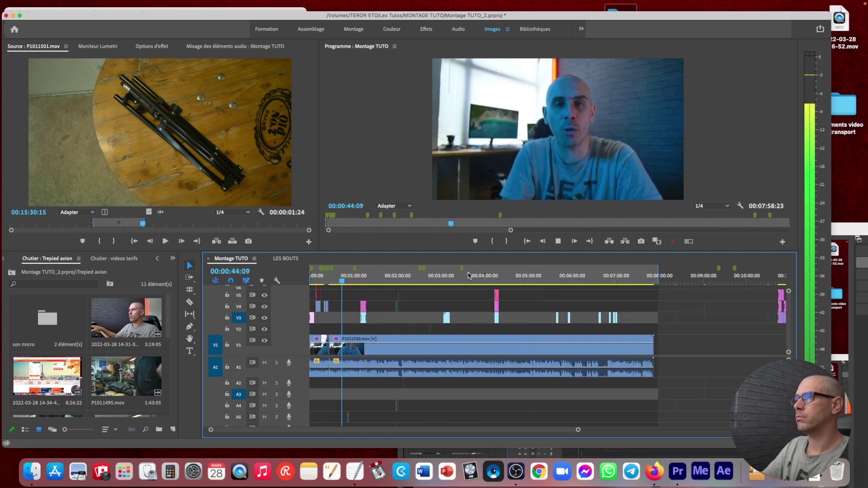
key(space)
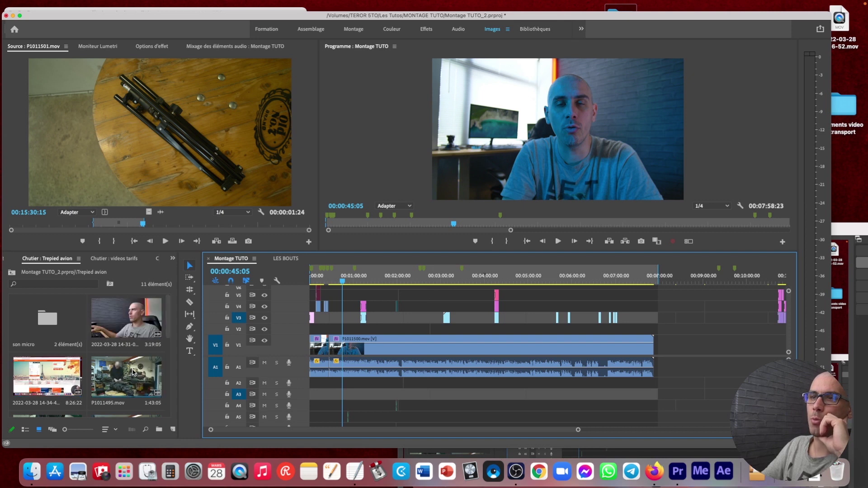
scroll(140, 365, down, 5)
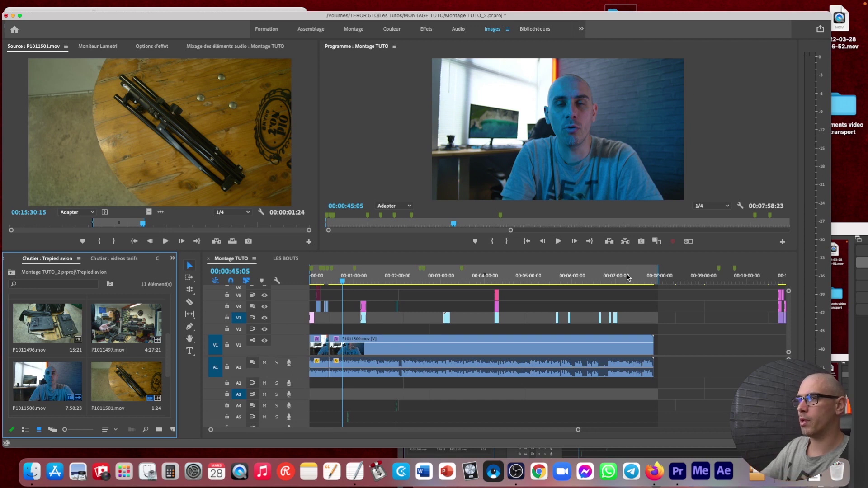
click(357, 281)
key(=)
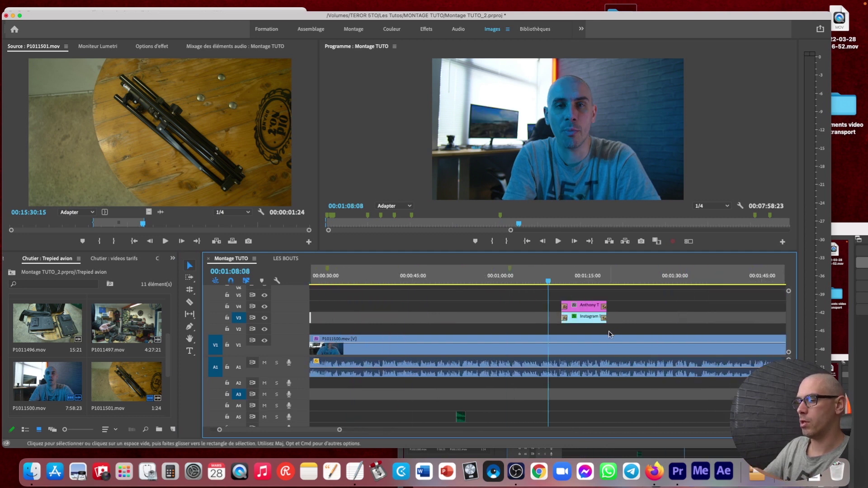
key(minus)
key(minus)
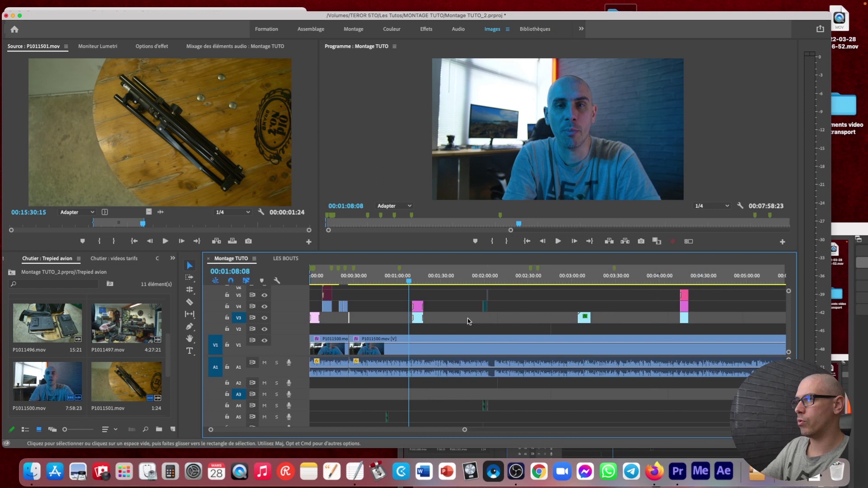
key(=)
key(=)
key(minus)
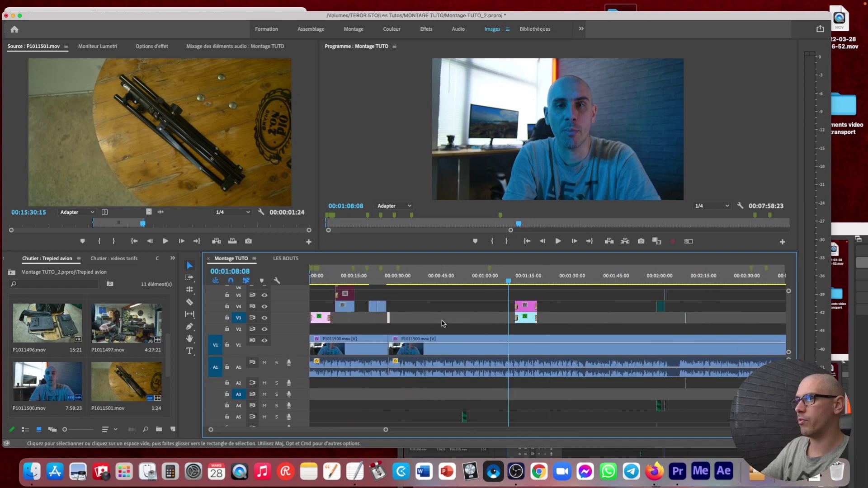
key(backslash)
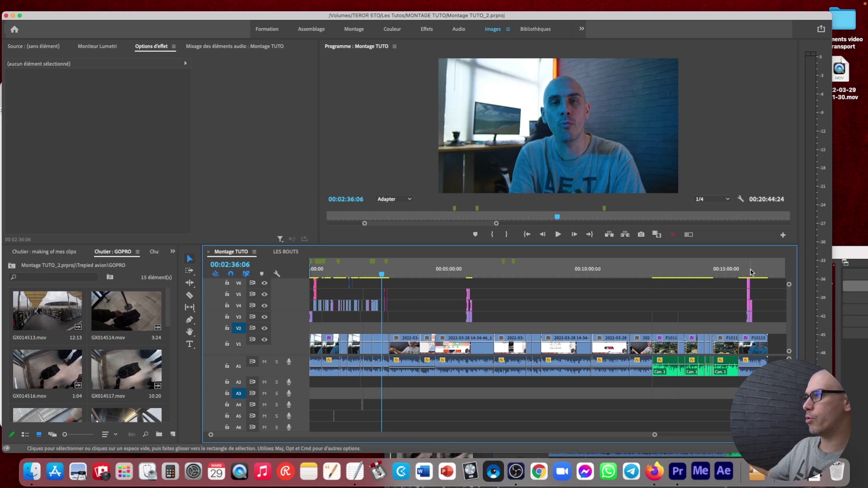
- Consult the chapter timecodes in the description & fiche CLIPMAKER document and compare them with the Montage TUTO timeline around 00:02:42
drag(656, 437, 702, 429)
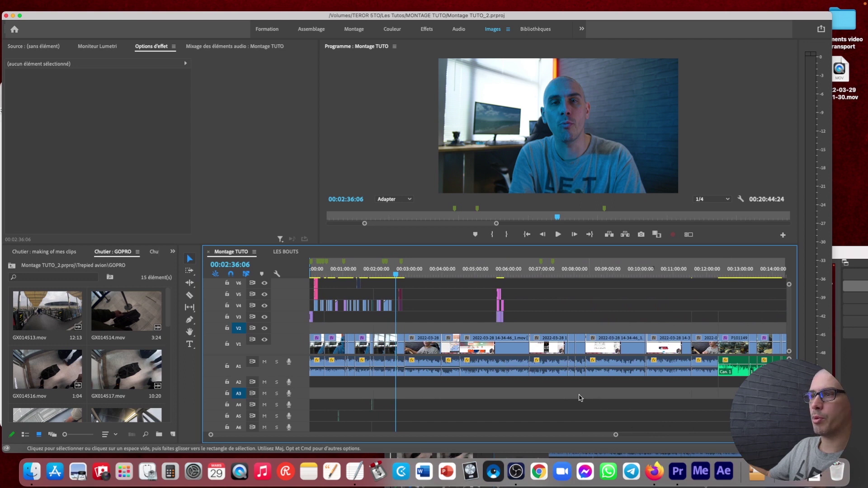
click(355, 472)
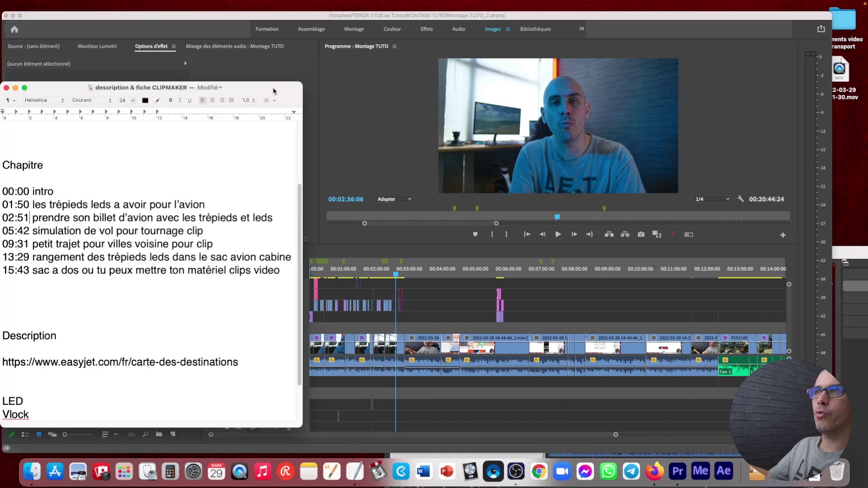
drag(273, 91, 274, 55)
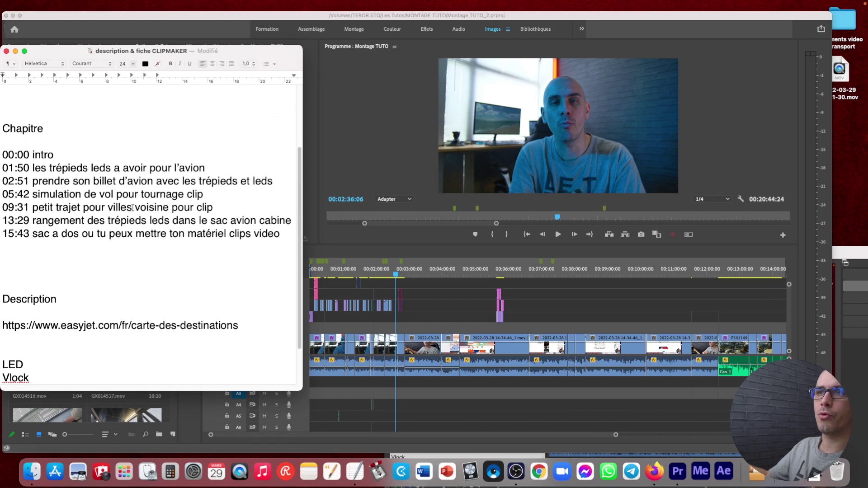
click(396, 274)
drag(398, 275, 400, 274)
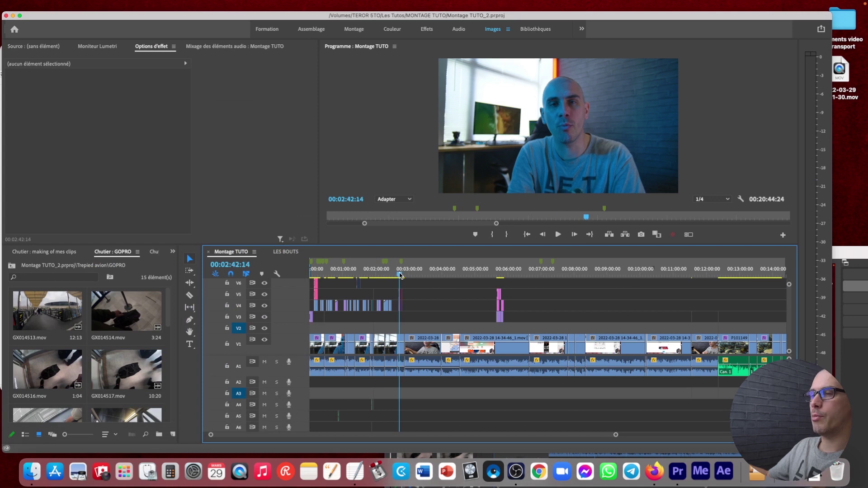
click(358, 485)
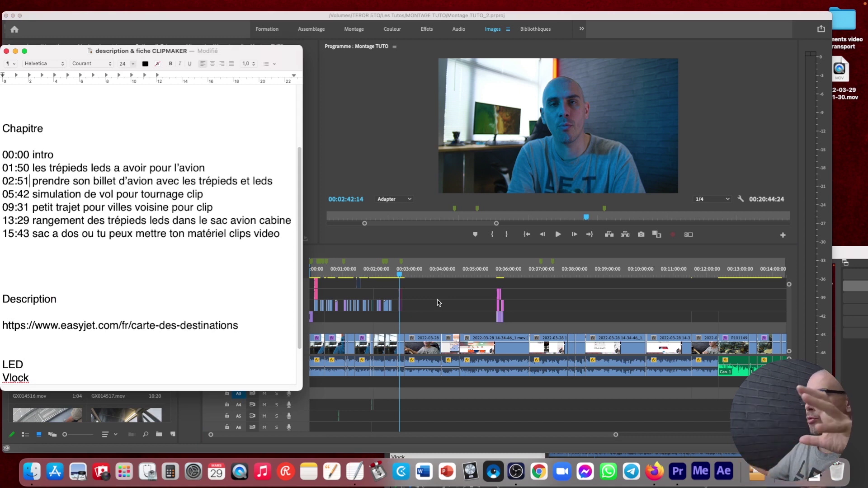
- Play the screen-recording section near 00:04:34, then examine the titles and transitions around 00:02:38
click(472, 277)
click(452, 271)
click(458, 272)
key(space)
key(=)
key(=)
key(=)
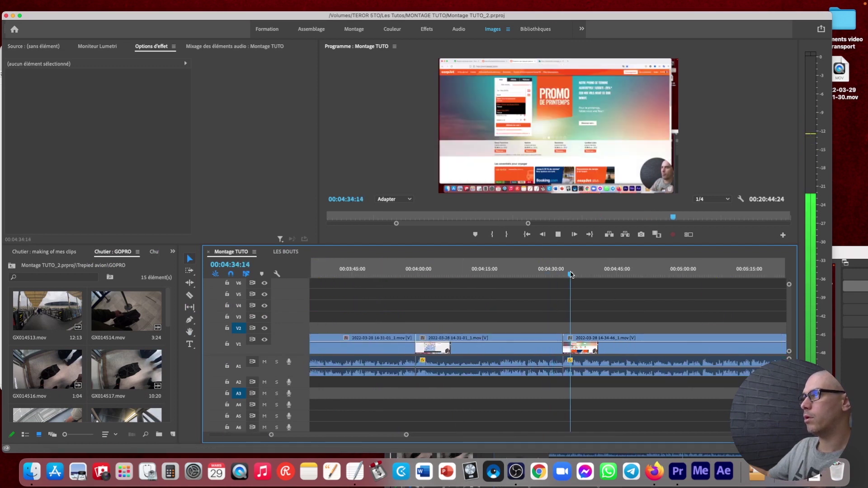
key(-)
key(-)
click(427, 272)
key(=)
key(=)
key(=)
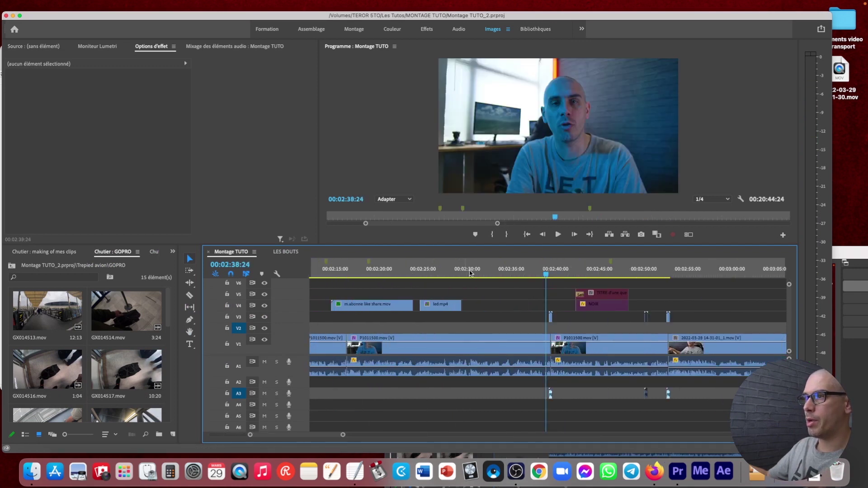
- Enable the Alpha Transition 00.mov clip on V3 at 00:02:50:09 and play that passage
click(647, 317)
click(647, 274)
key(=)
key(=)
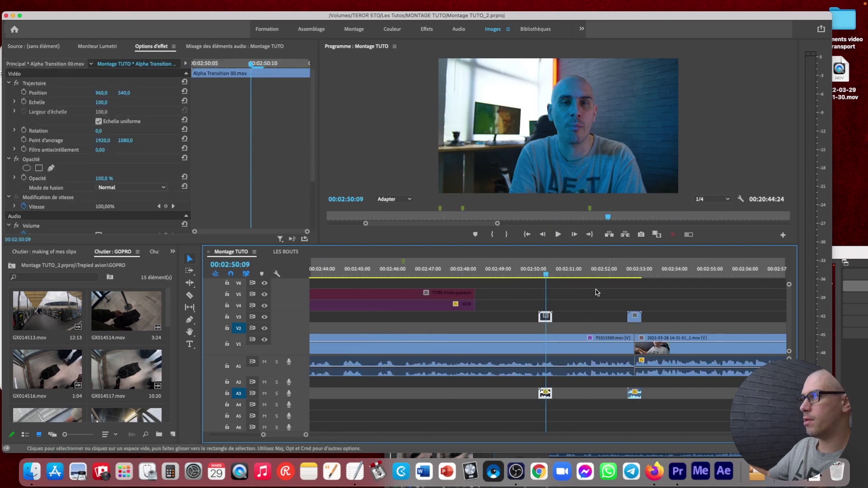
right_click(542, 318)
click(535, 299)
click(546, 319)
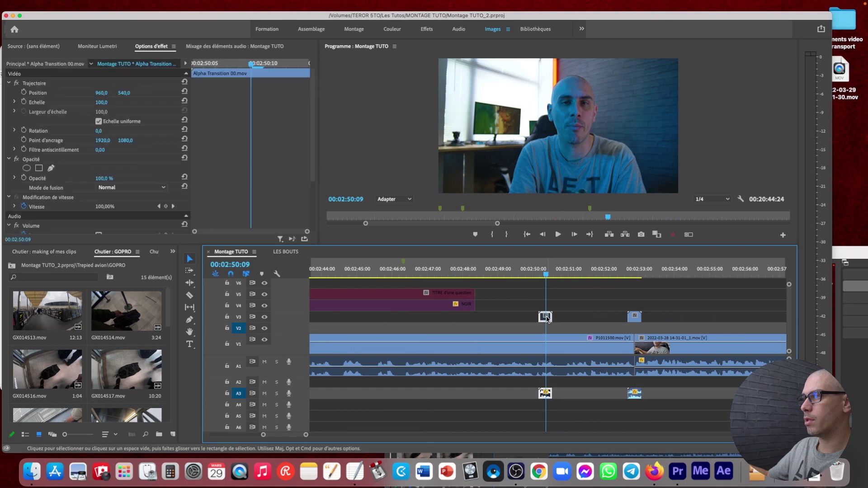
key(=)
right_click(544, 318)
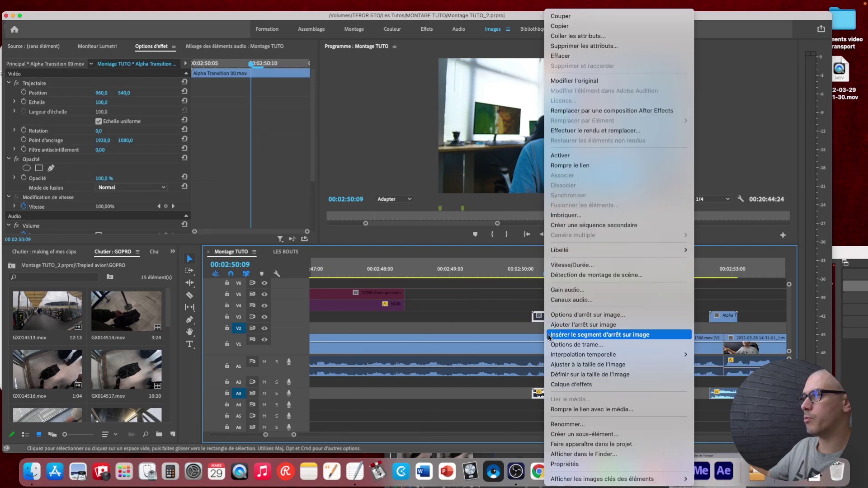
click(560, 155)
click(521, 271)
key(space)
key(space)
key(-)
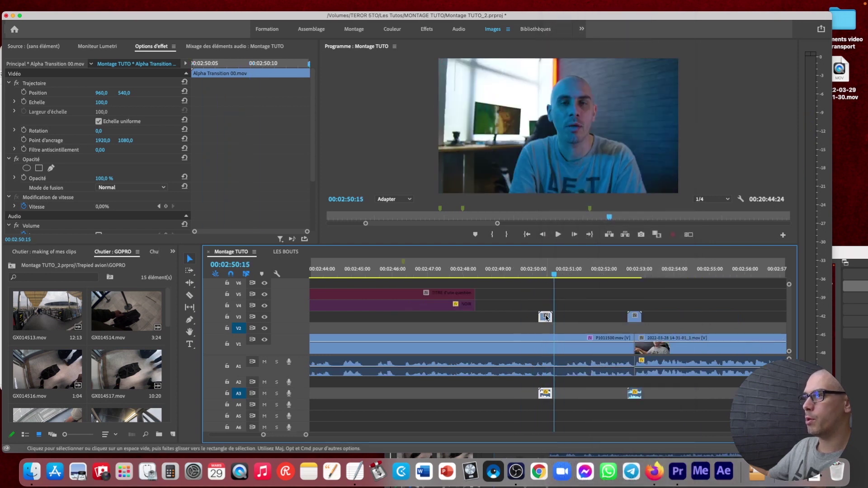
- Remove the alpha transition at 00:02:50 and paste it on V2 over the main-track cut near 00:02:16, then preview it
key(Delete)
key(-)
key(-)
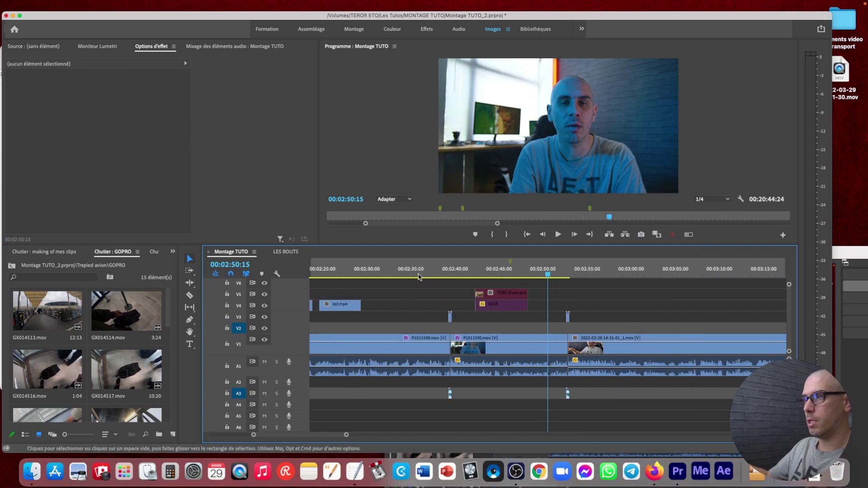
click(387, 274)
key(-)
click(390, 274)
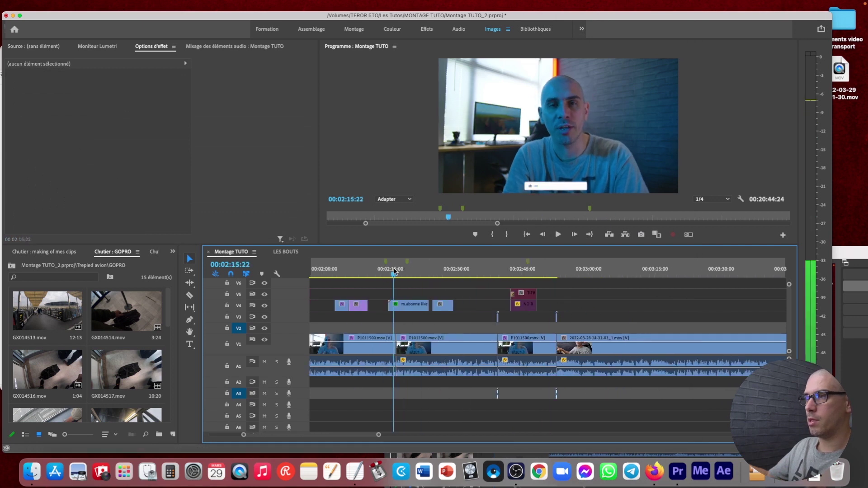
key(=)
key(=)
key(=)
drag(557, 274, 561, 278)
key(ctrl+v)
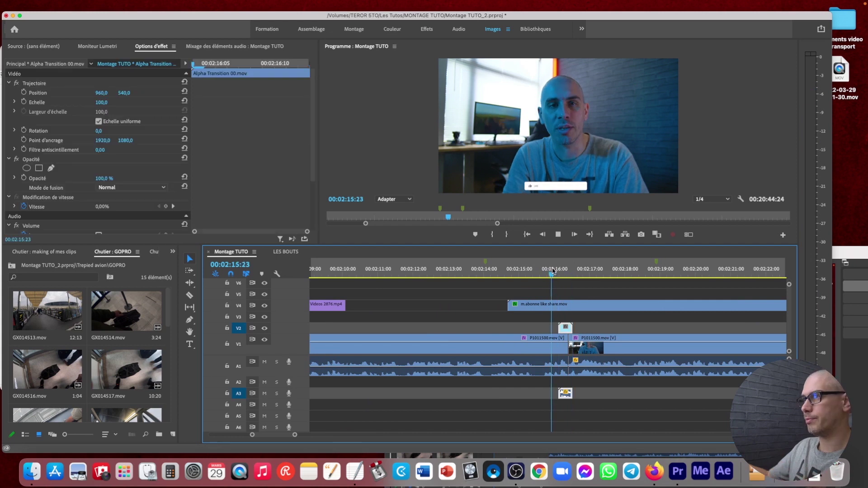
key(space)
key(space)
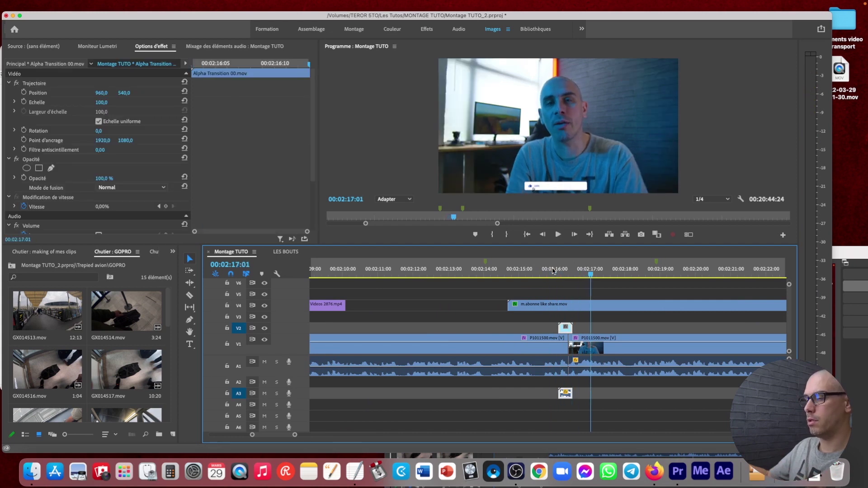
- Review the timeline from 00:02:17 to the promo titles near 00:05:40 and scrub through the titles to 00:05:51:17
key(minus)
key(minus)
key(minus)
drag(611, 274, 724, 274)
key(minus)
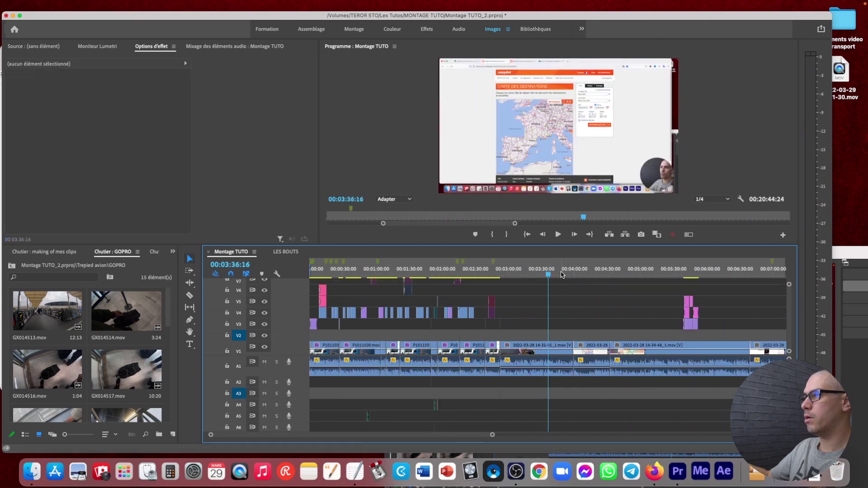
click(571, 274)
key(space)
click(571, 274)
drag(571, 274, 687, 286)
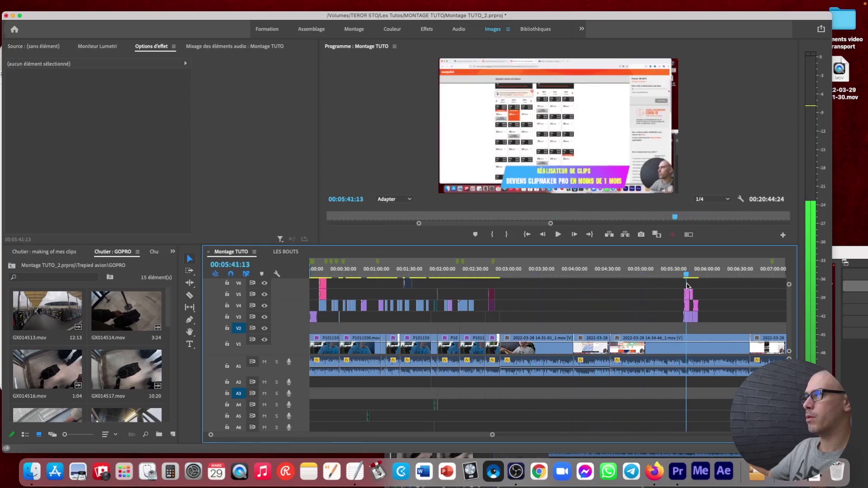
key(equal)
click(546, 297)
drag(550, 272, 636, 276)
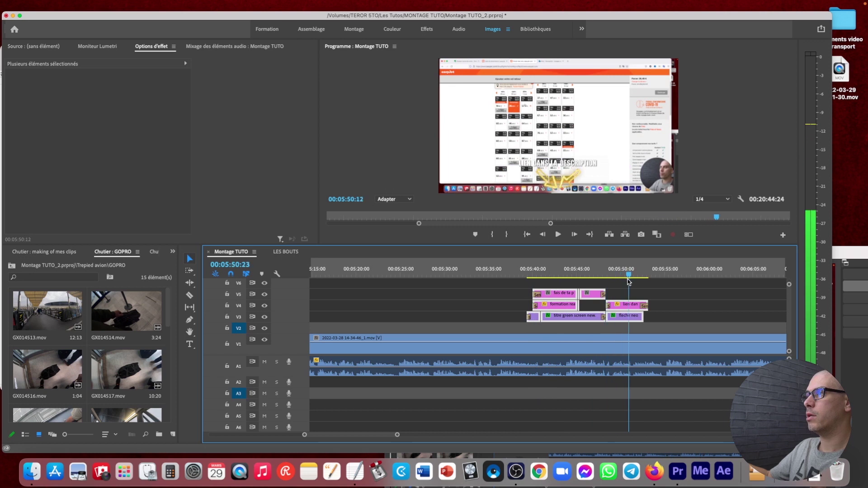
- Try shifting the group of promo titles near 00:05:40 about five seconds earlier on the timeline
right_click(556, 294)
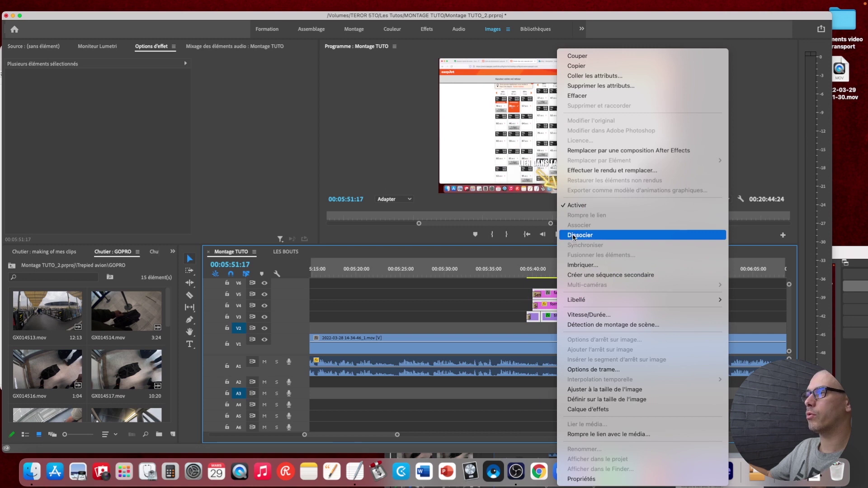
click(627, 276)
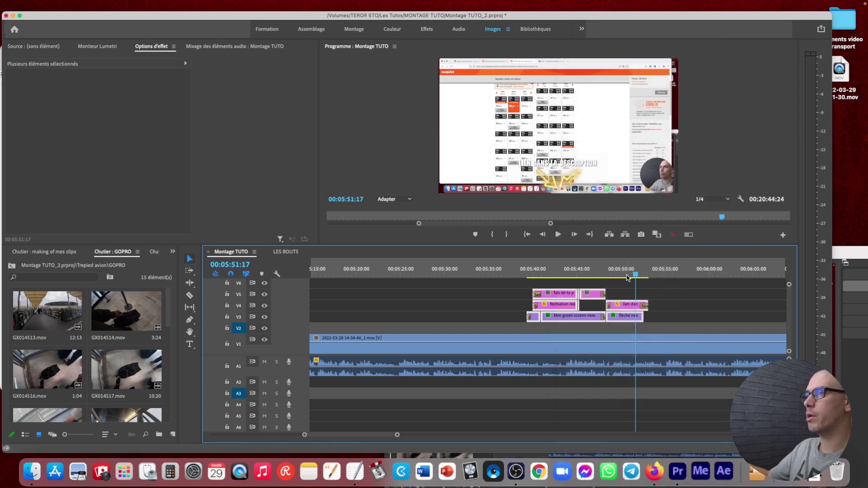
click(519, 295)
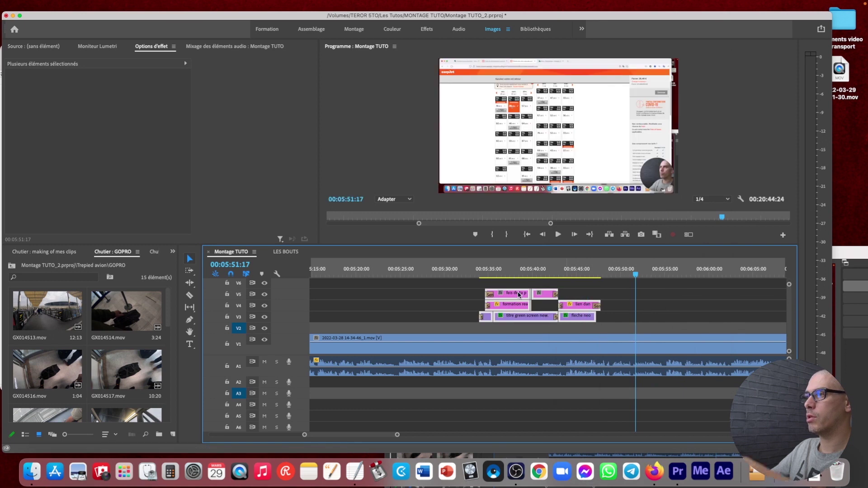
- Review the webcam and screen-recording clips between about 00:08:08 and 00:08:30
key(minus)
key(minus)
key(minus)
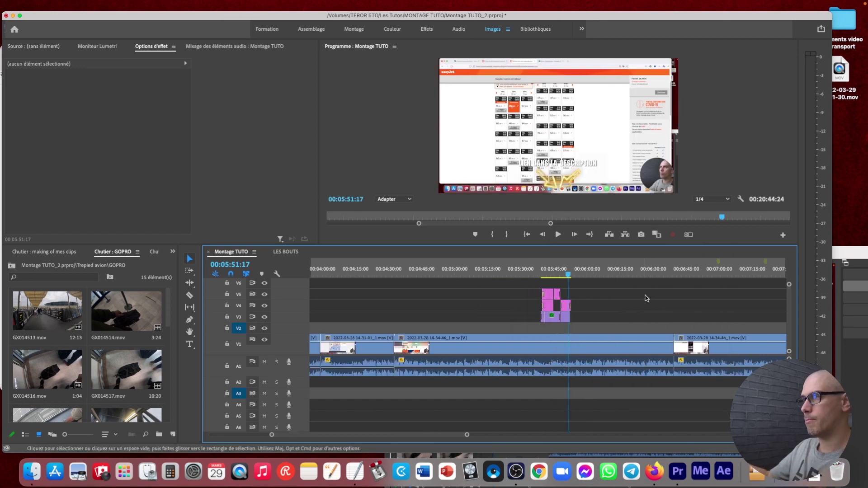
drag(600, 270, 713, 277)
key(space)
key(equal)
key(equal)
key(equal)
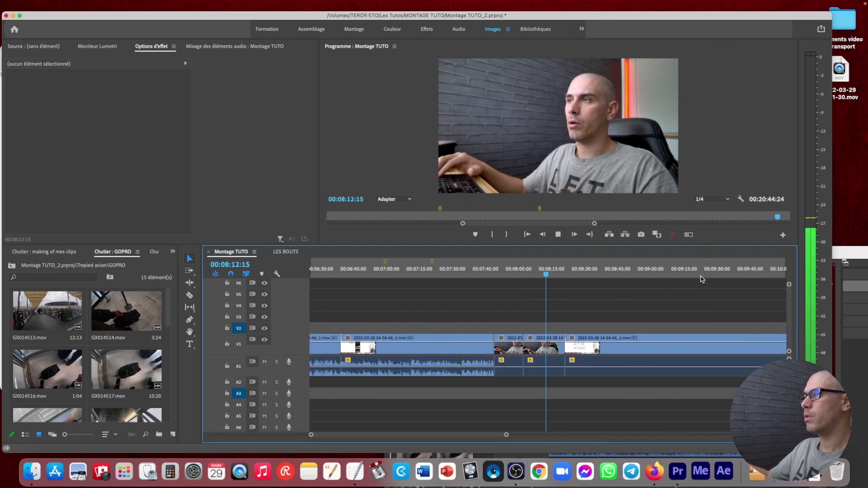
drag(573, 275, 526, 285)
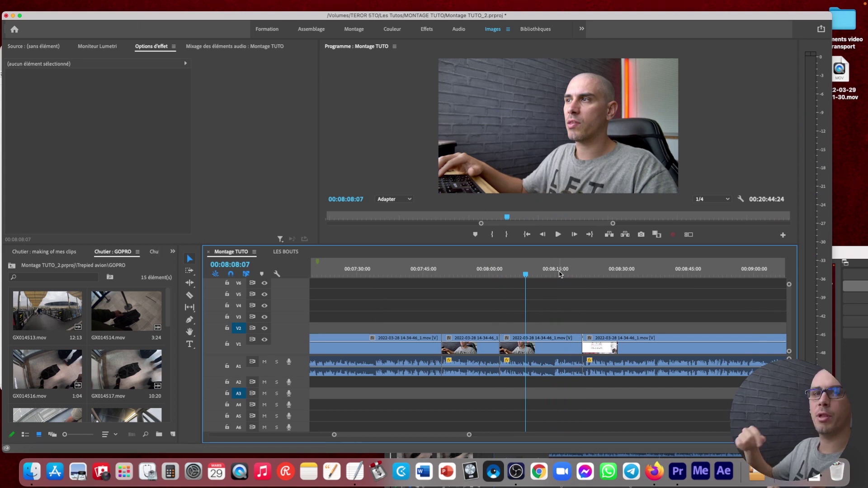
drag(561, 274, 625, 274)
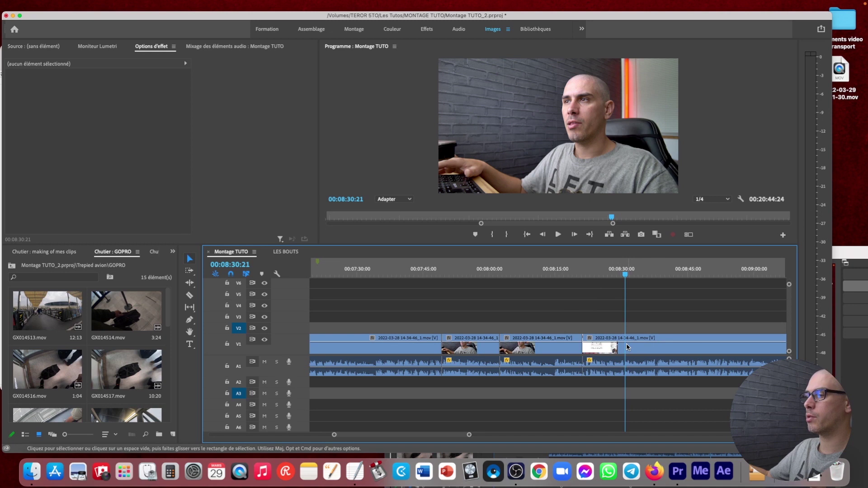
- Move through the timeline from 00:08:30 to about 00:12:16 and play up to the cut into the garage footage
key(minus)
key(minus)
key(minus)
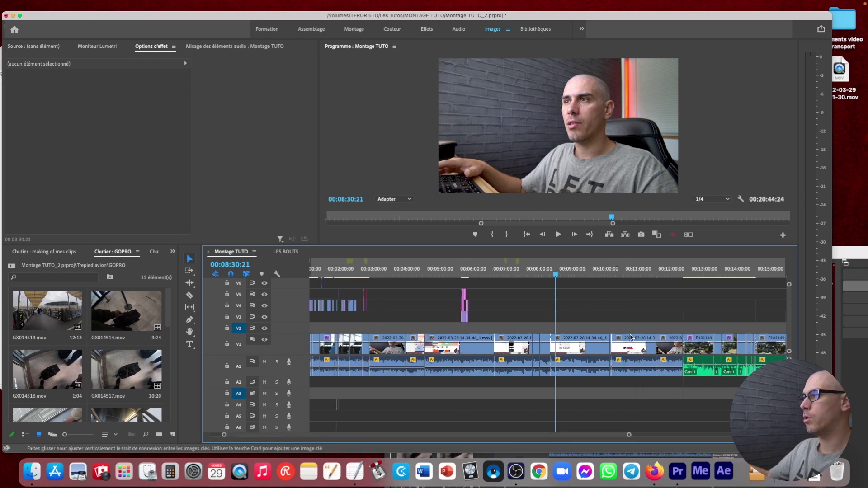
click(607, 270)
drag(608, 270, 680, 274)
key(equal)
key(equal)
key(equal)
key(equal)
key(space)
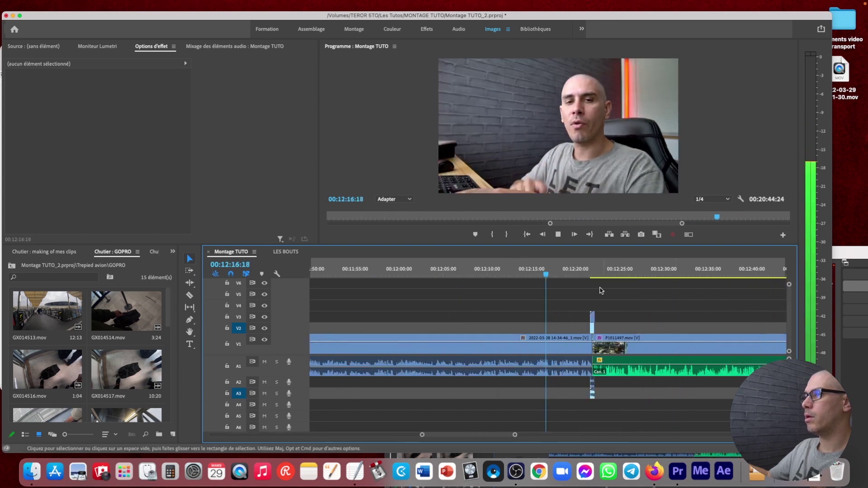
- Locate the transition into the garage footage near 00:12:21, and set the tripod-packing chapter's time to 12:20 in the description & fiche CLIPMAKER document
click(585, 275)
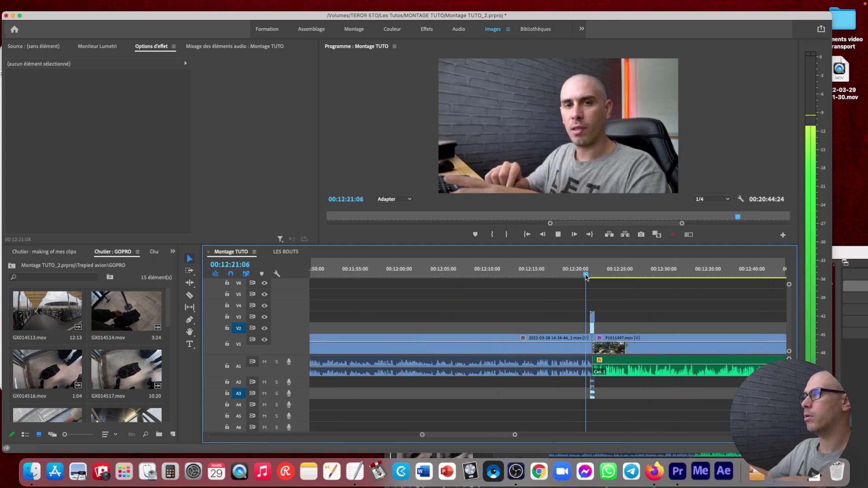
key(space)
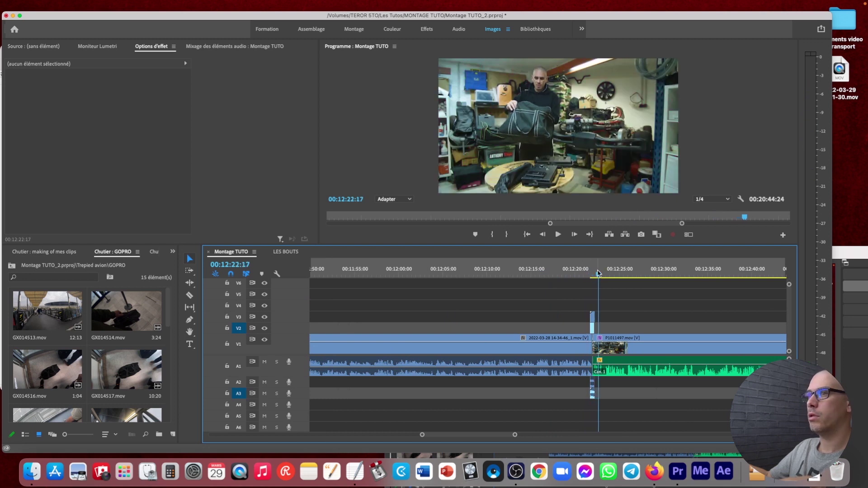
click(591, 274)
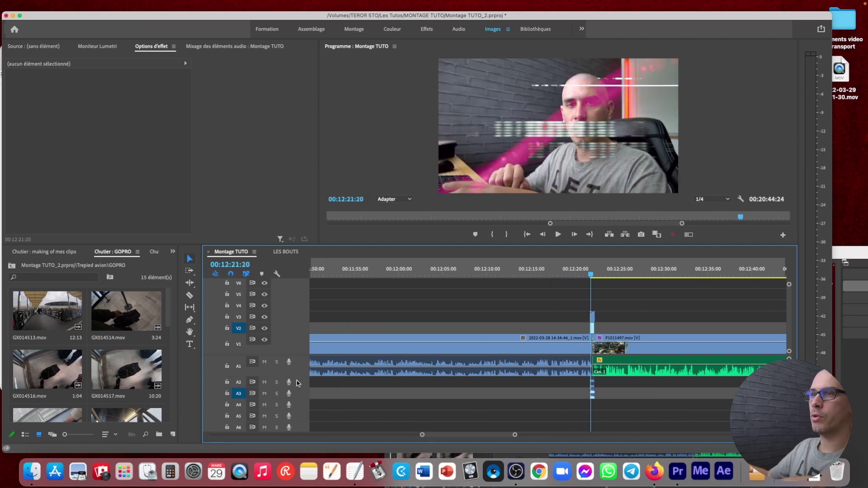
click(355, 471)
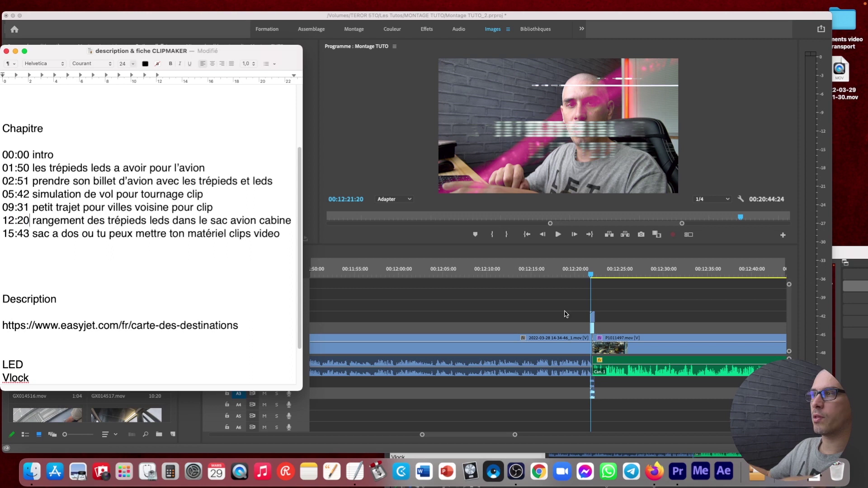
click(520, 299)
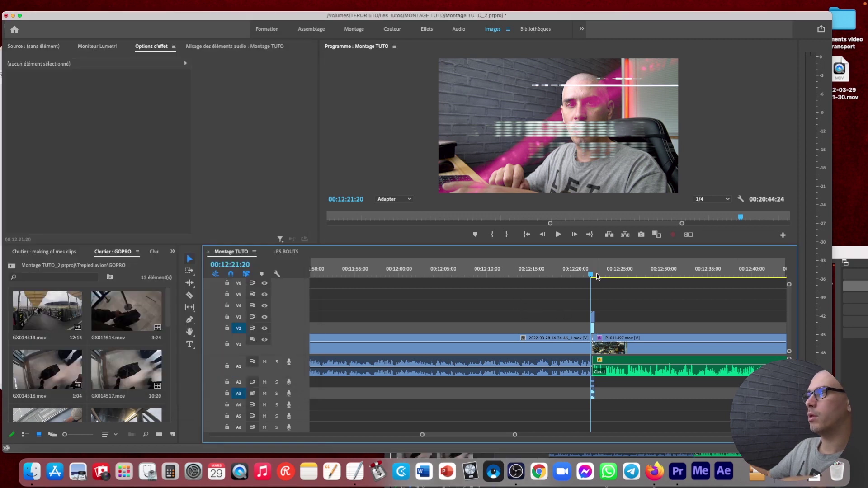
- Examine the garage footage on the timeline from 00:12:22 to the transition near 00:14:33
click(597, 275)
key(minus)
key(minus)
key(minus)
drag(618, 270, 697, 274)
key(equal)
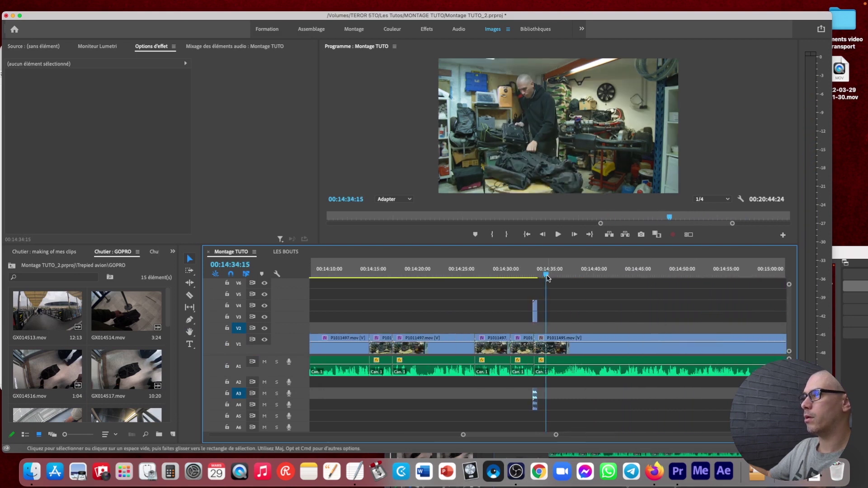
click(528, 274)
key(space)
key(space)
click(525, 275)
key(minus)
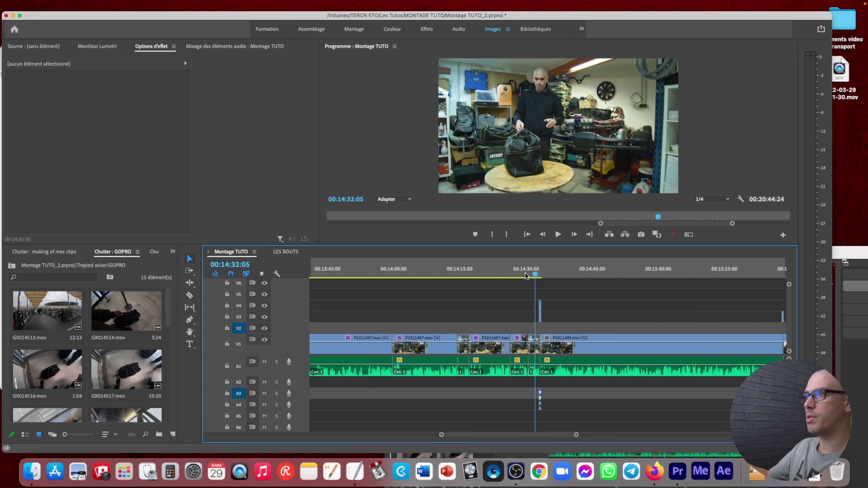
key(equal)
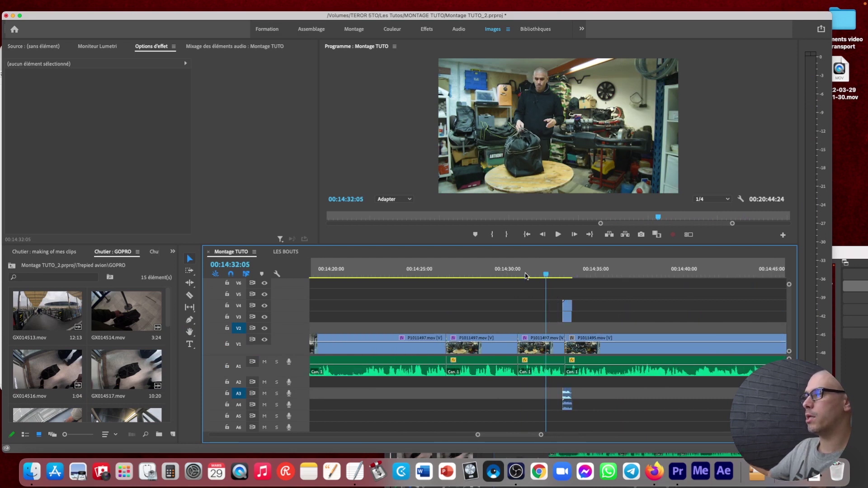
- Preview the transition near 00:14:33 and set the backpack chapter's time to 14:33 in the description & fiche CLIPMAKER document
key(space)
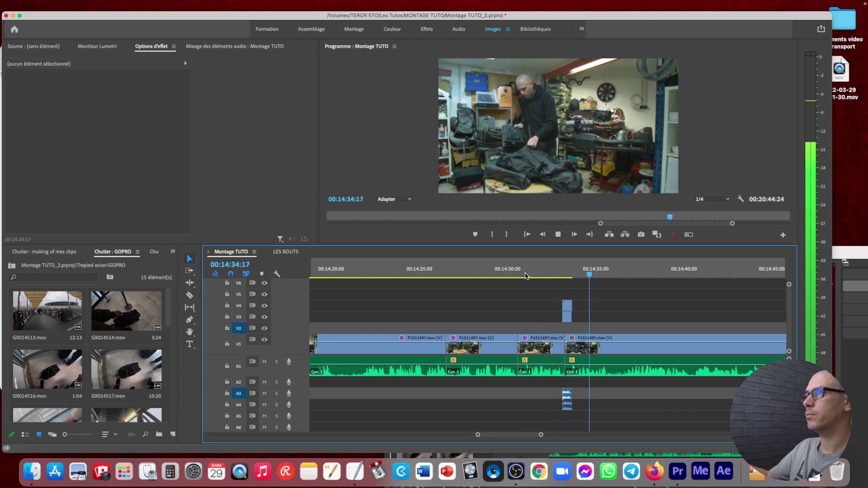
key(space)
click(563, 274)
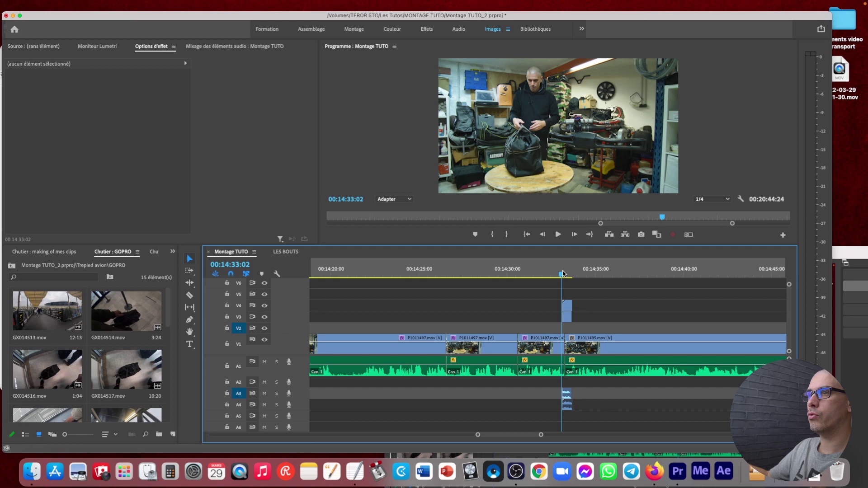
click(355, 471)
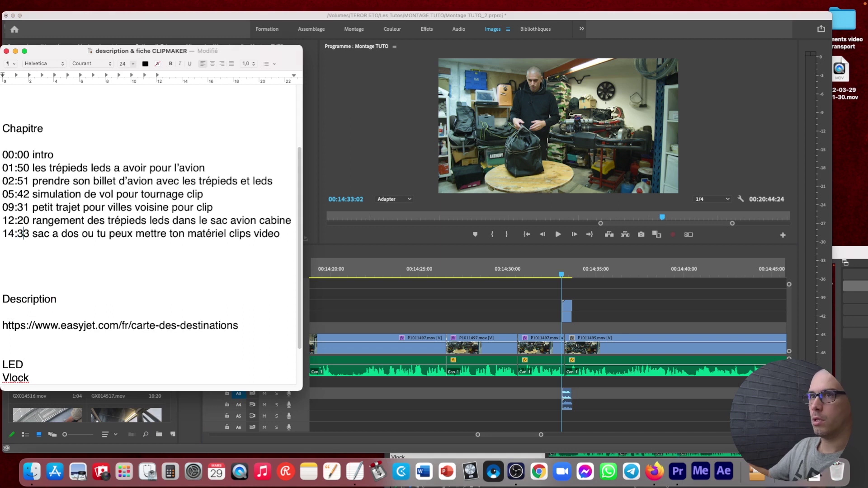
click(595, 323)
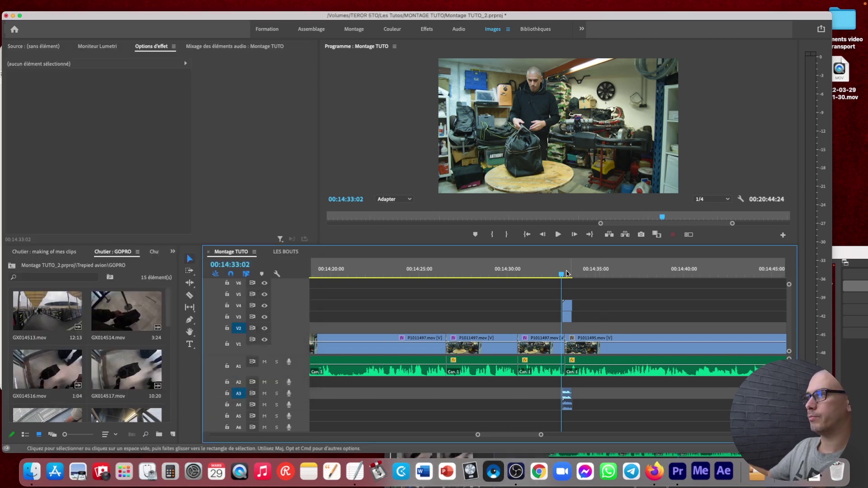
- Play the start of the backpack footage and move ahead to just before the transition near 00:15:28
key(space)
key(minus)
key(minus)
key(minus)
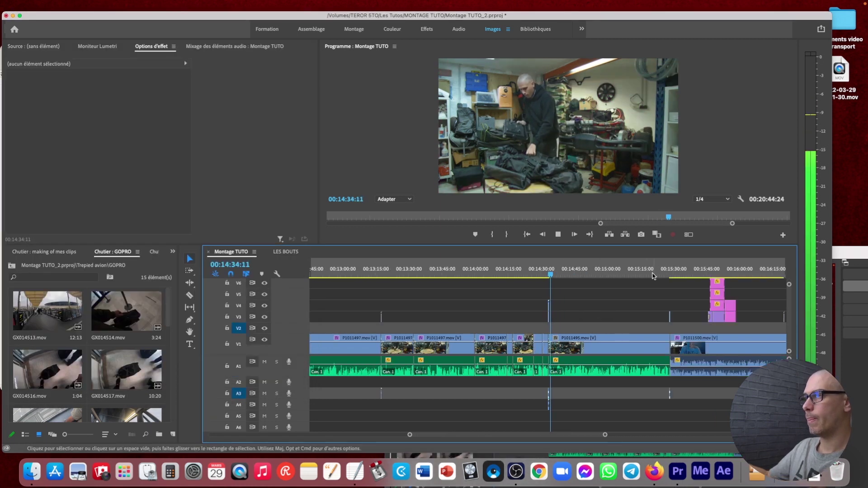
drag(653, 273, 666, 270)
key(equal)
key(equal)
key(equal)
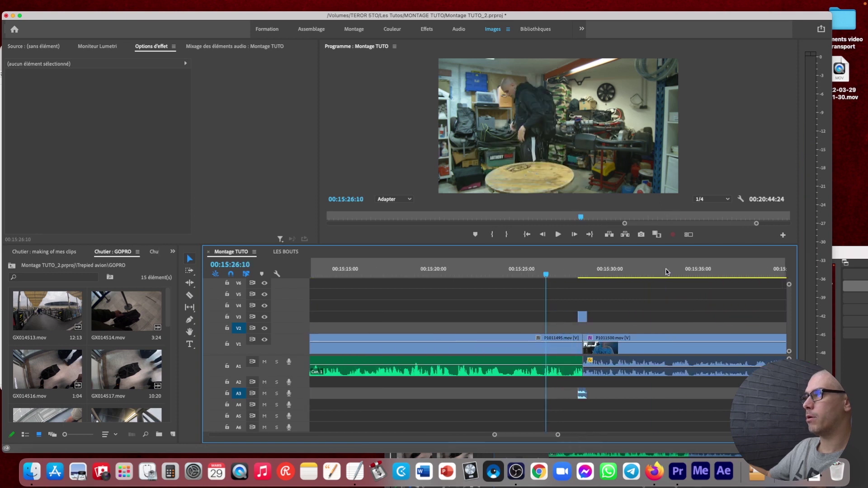
- Preview the transition near 00:15:28 and add the line "15:26 conclusion" at the end of the chapter list in the text document
key(space)
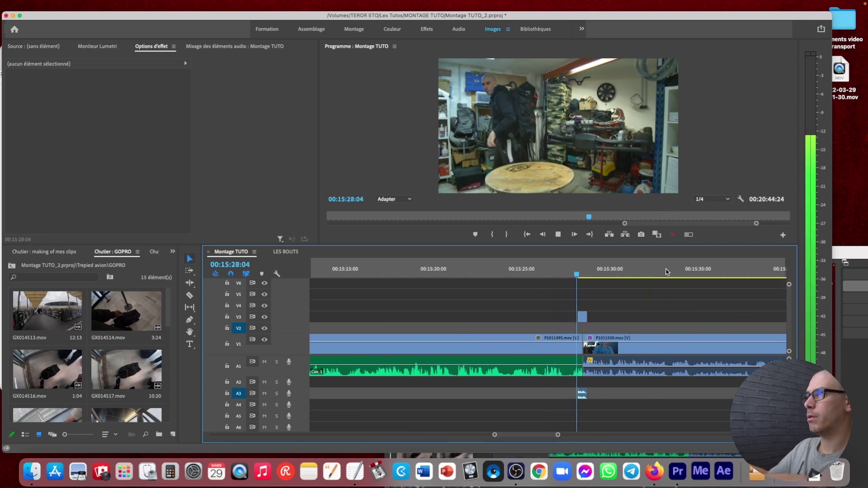
drag(579, 273, 585, 273)
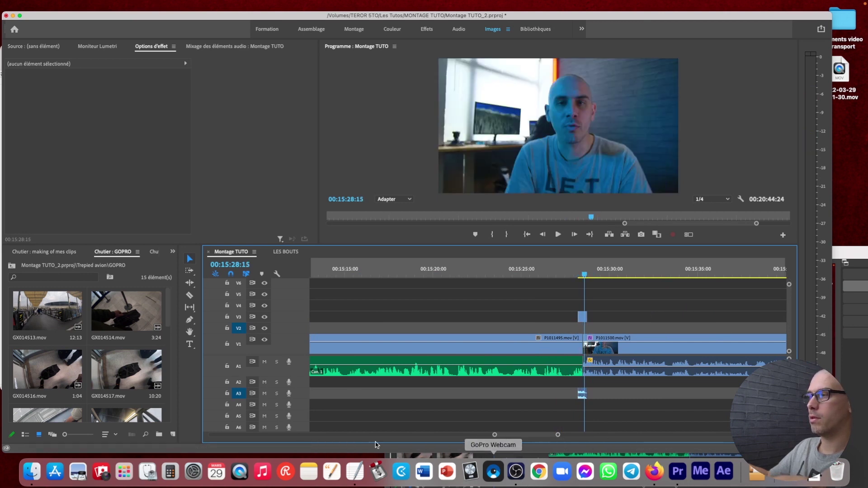
click(356, 472)
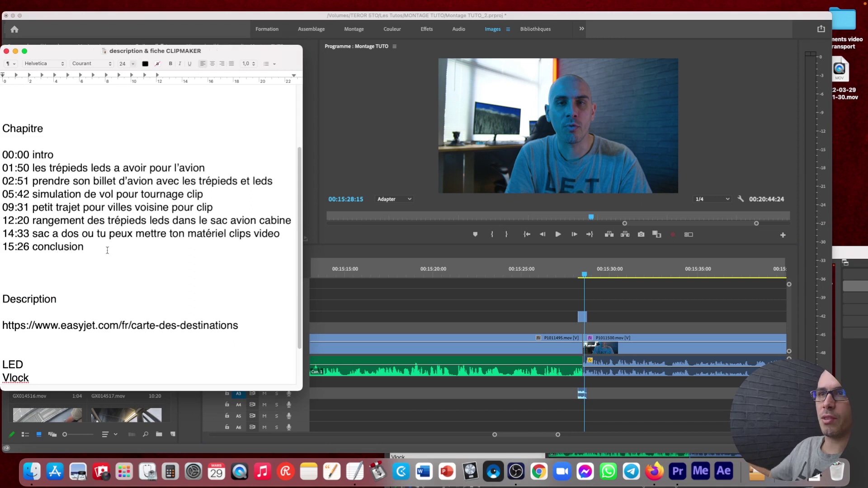
drag(107, 250, 2, 152)
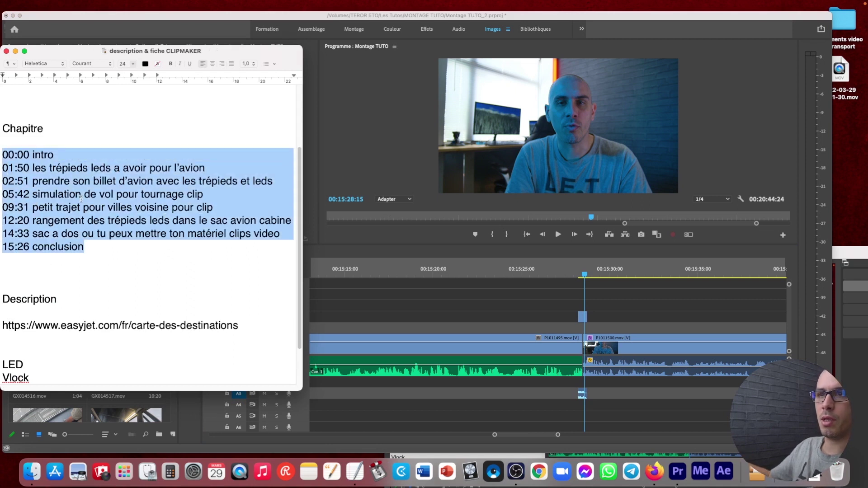
click(146, 256)
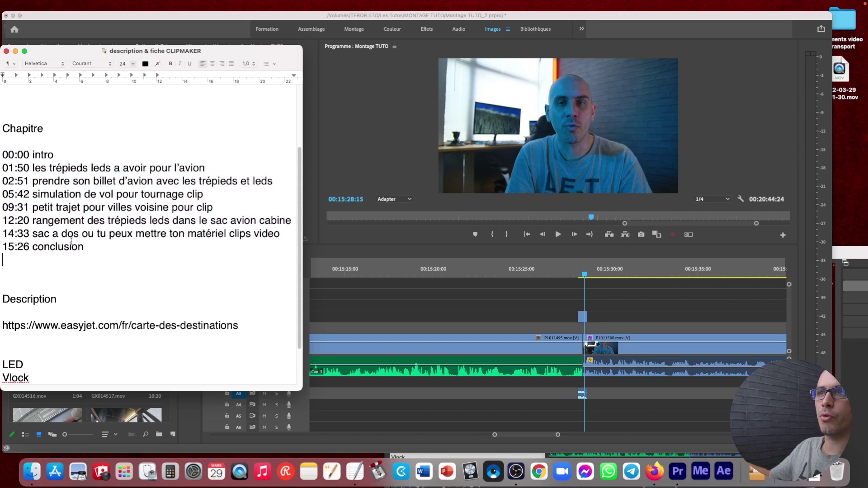
click(576, 276)
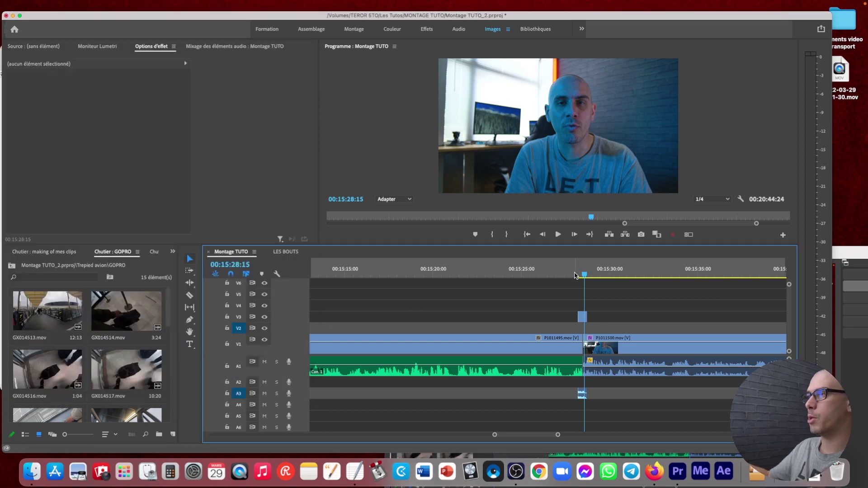
- Play the start of the conclusion to 00:15:33:04 and examine the clips and titles surrounding it on the timeline
key(space)
key(minus)
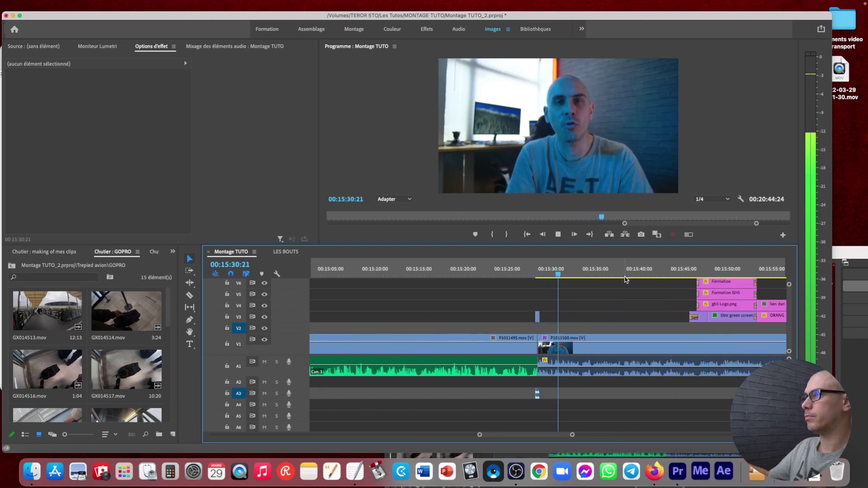
key(equal)
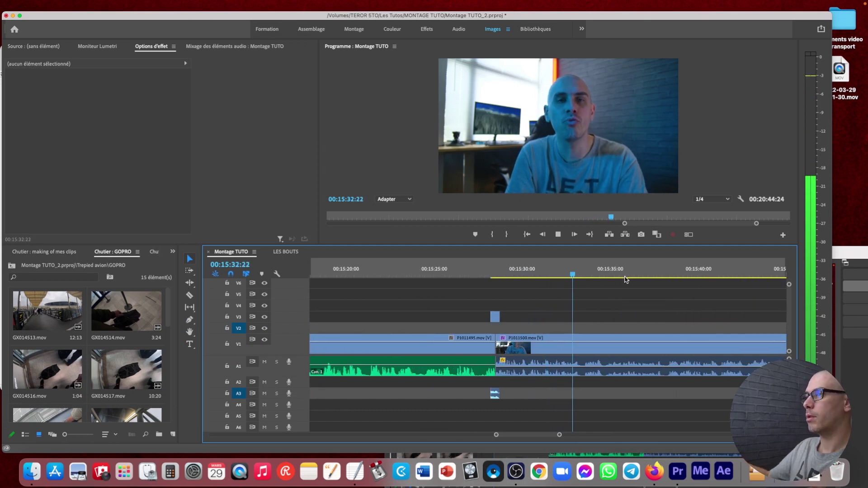
key(space)
key(minus)
key(minus)
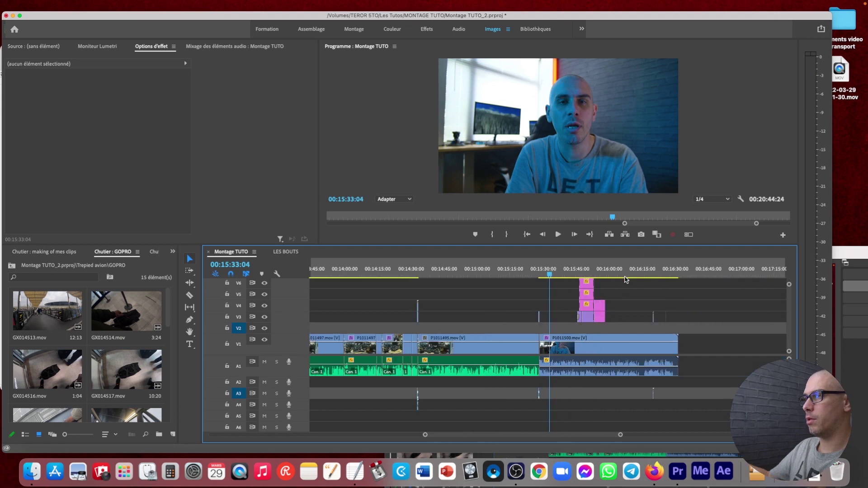
key(equal)
key(equal)
key(equal)
key(equal)
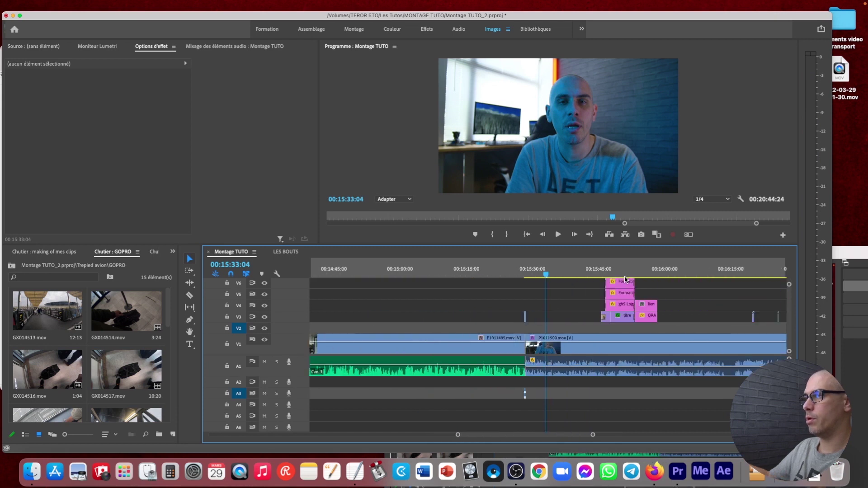
key(minus)
key(minus)
key(minus)
key(equal)
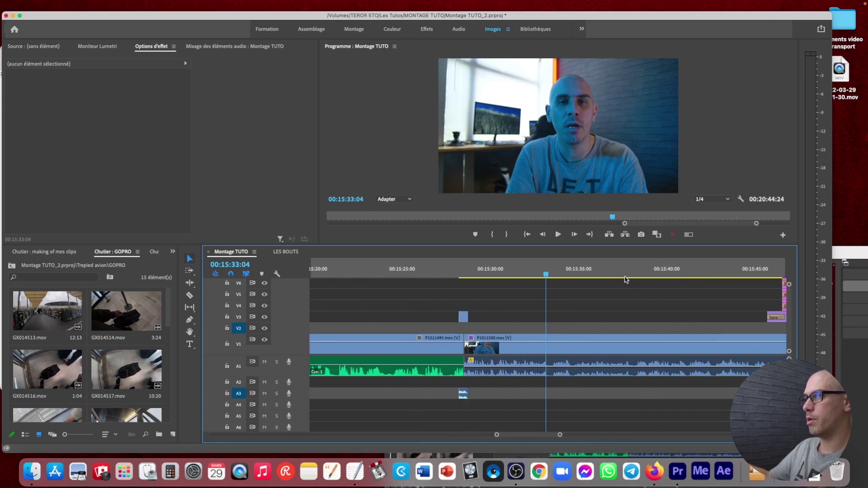
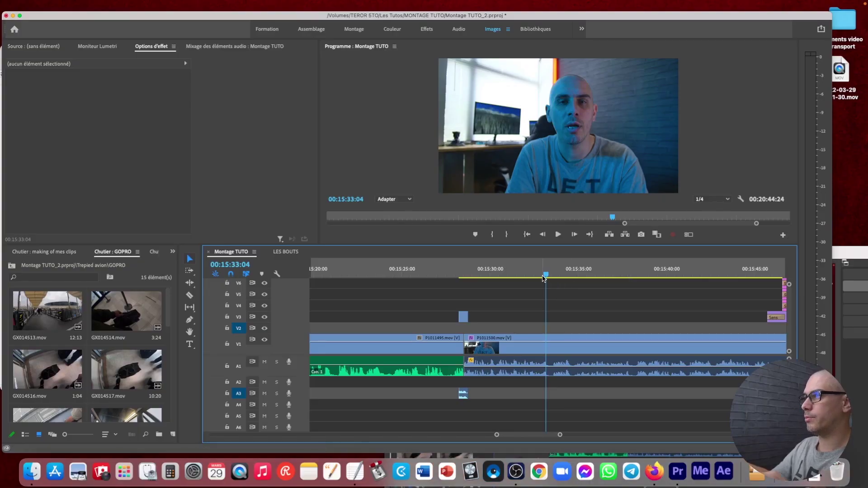
- Replay the conclusion from its start to 00:15:40:16 to find a spot for illustrative footage before the promo titles
click(539, 275)
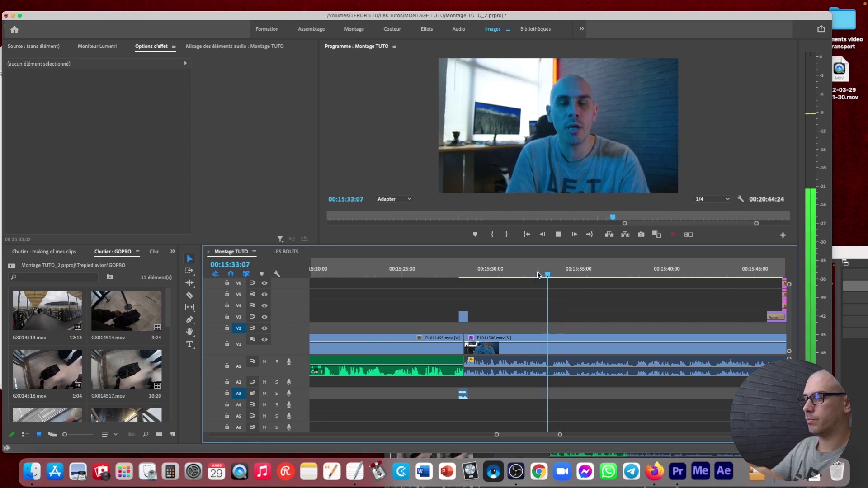
scroll(539, 317, right, 5)
scroll(538, 317, left, 4)
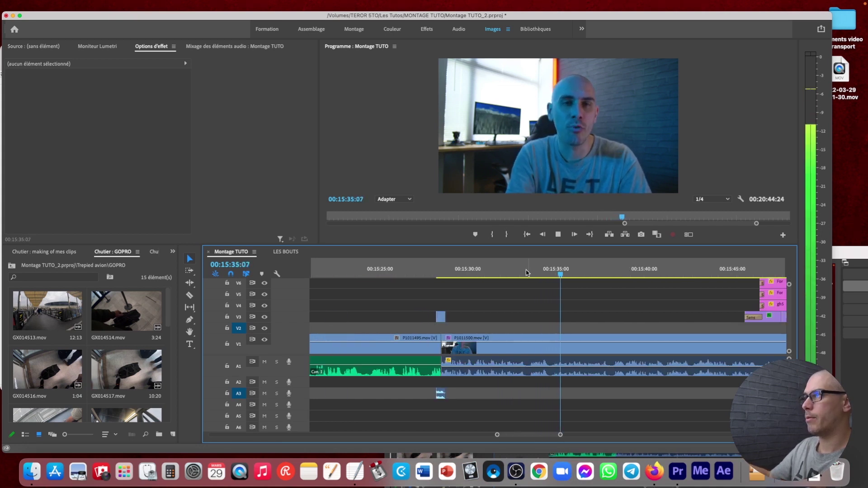
click(427, 267)
key(minus)
key(minus)
key(minus)
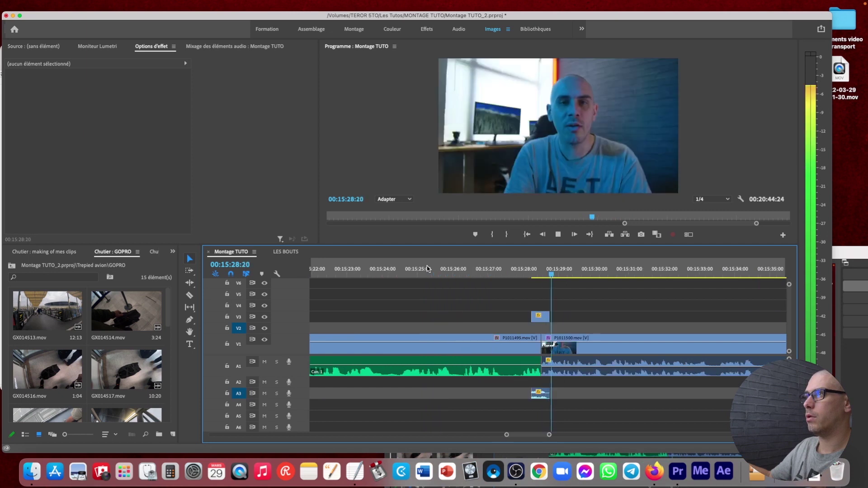
key(equal)
key(equal)
key(equal)
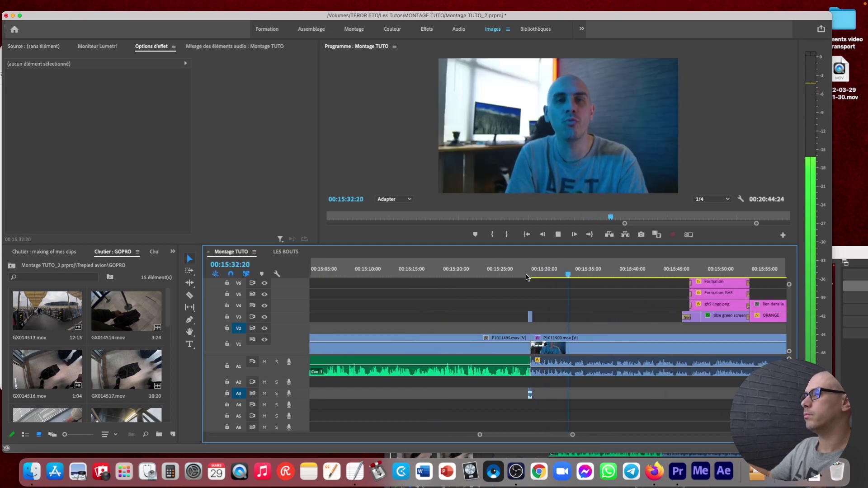
key(minus)
key(minus)
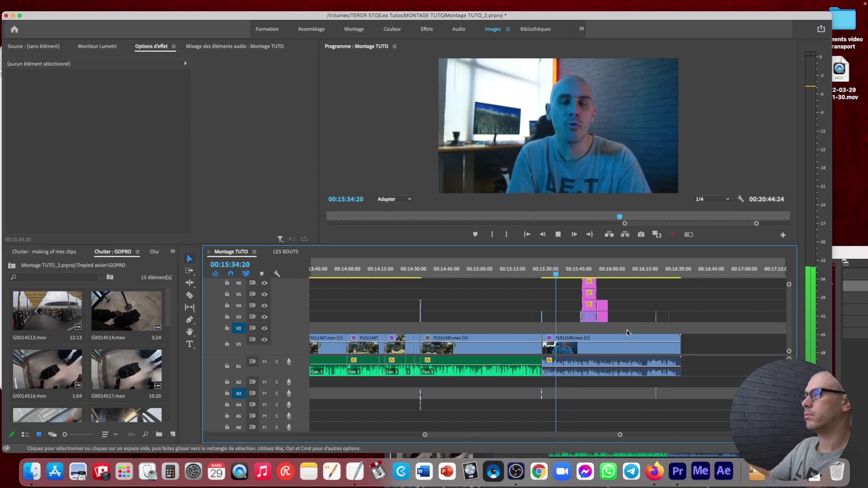
key(equal)
key(equal)
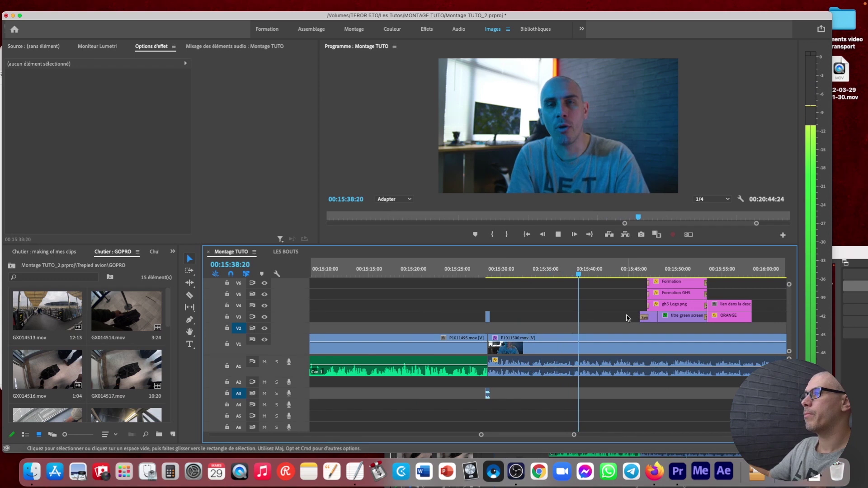
key(space)
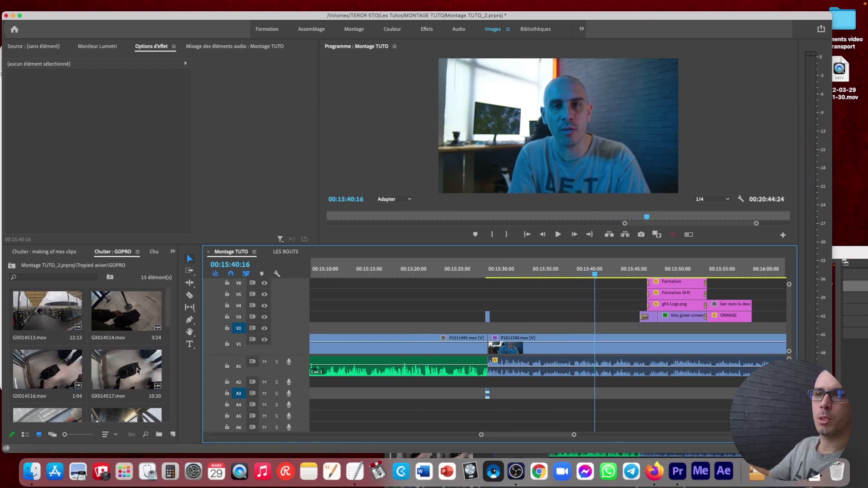
- Open GX014519.mov from the GOPRO bin in the Source monitor and mark a 00:00:03:13 excerpt showing the airplane boarding
scroll(117, 380, down, 2)
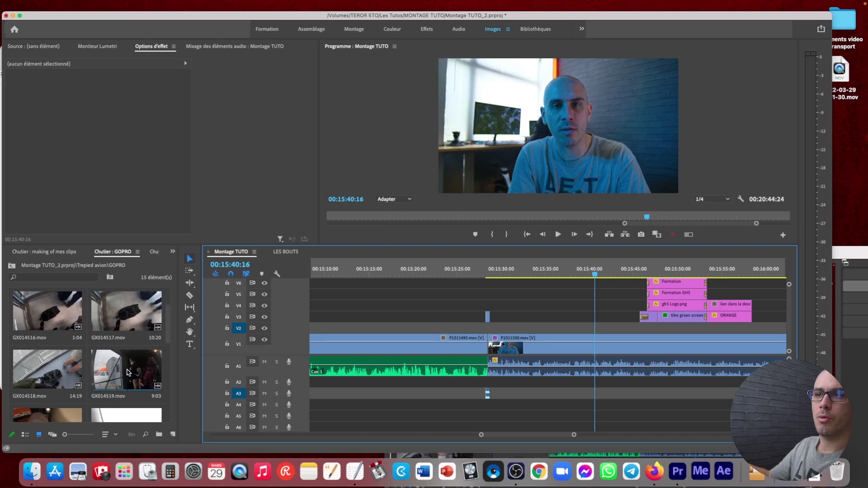
double_click(116, 378)
drag(44, 218, 51, 218)
key(space)
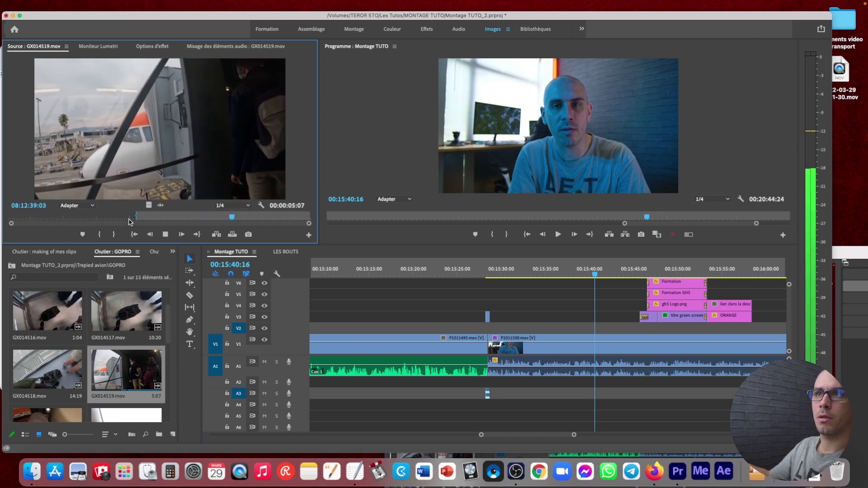
key(o)
key(space)
- Place only the video of the GX014519.mov excerpt on V3 at about 00:15:37 over the conclusion clip, and preview it
click(550, 278)
key(space)
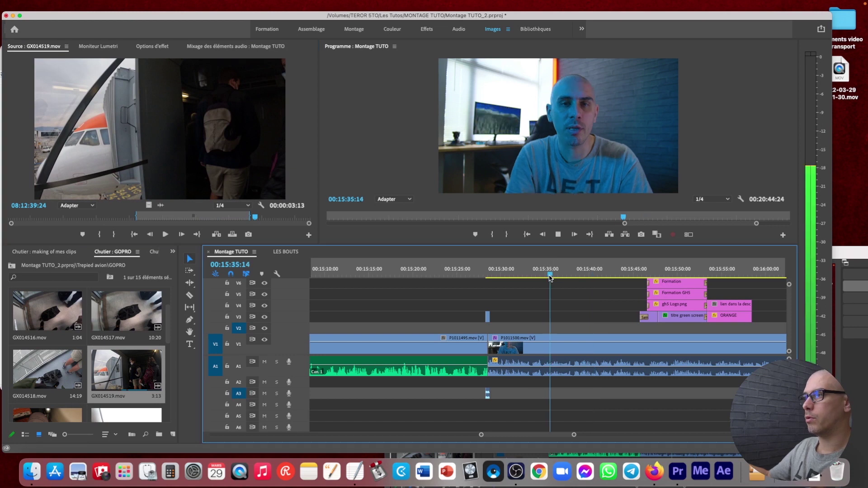
key(=)
drag(149, 204, 575, 304)
key(space)
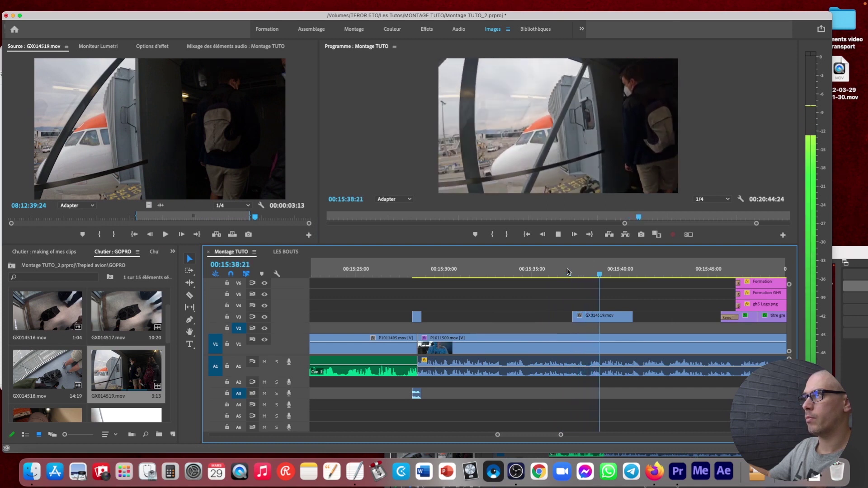
key(space)
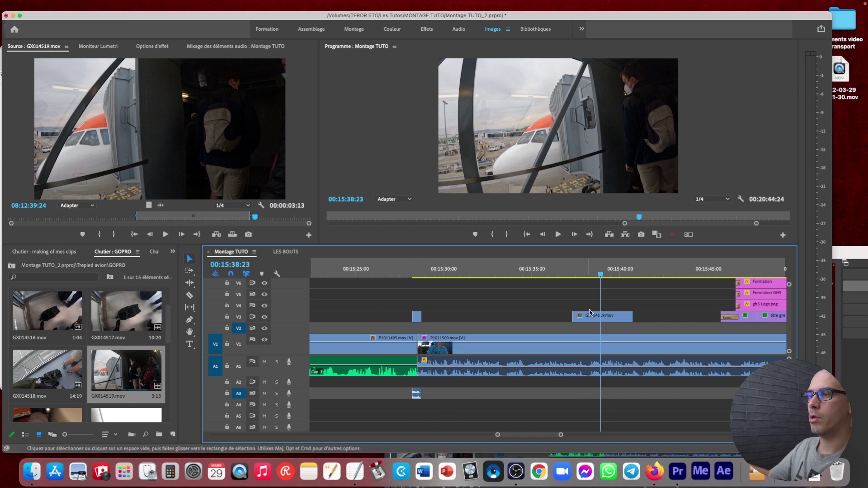
- Play the sequence from 00:15:38:23 toward the title overlays
key(space)
key(minus)
key(minus)
key(minus)
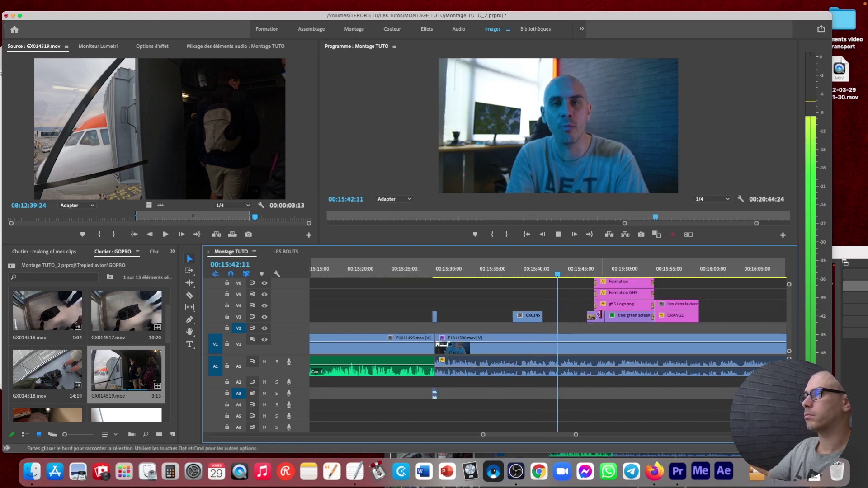
click(628, 319)
right_click(628, 319)
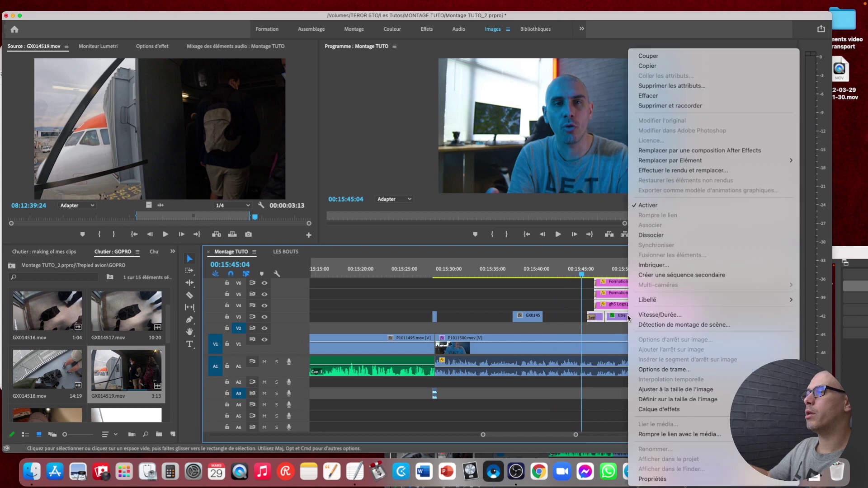
click(640, 209)
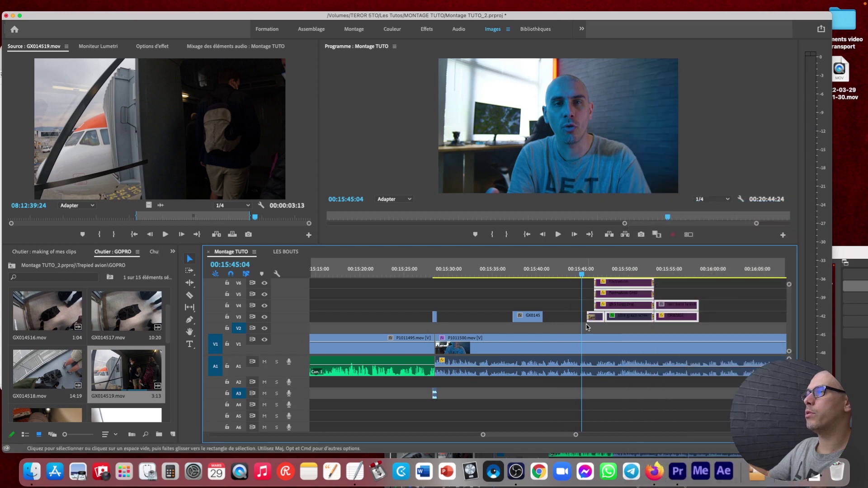
right_click(628, 287)
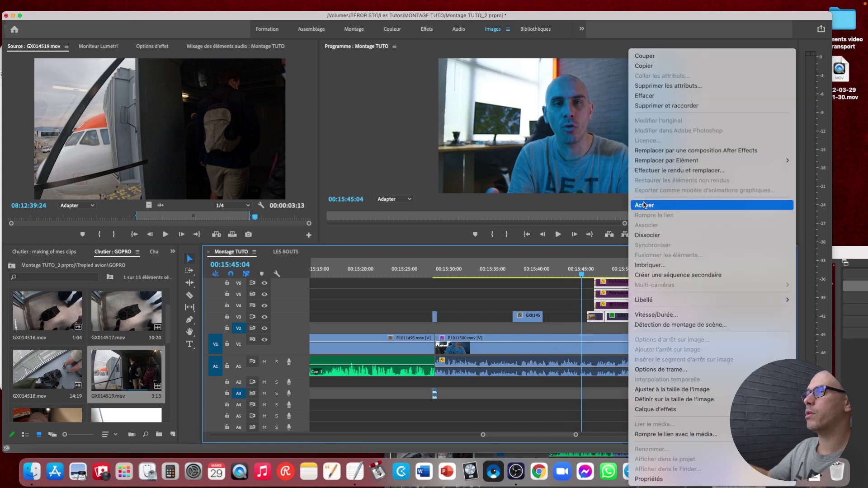
click(643, 204)
click(571, 310)
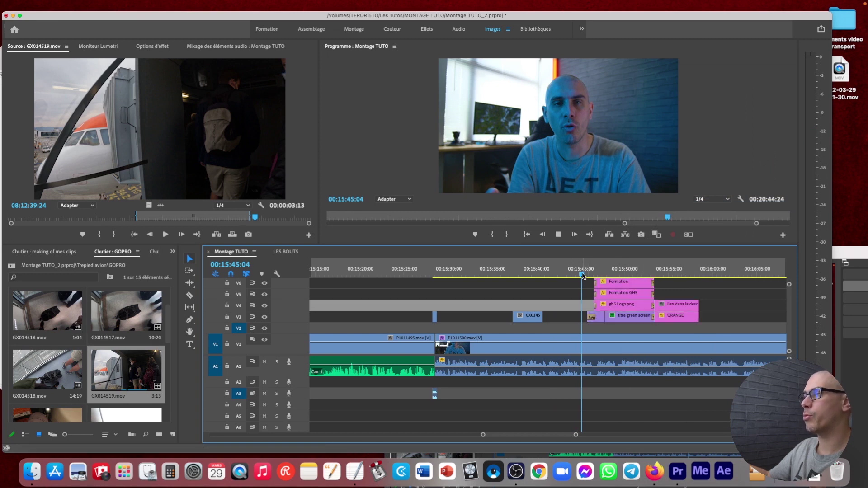
- Review the lead-in to the title overlays and split the P1011500.mov clip on V1 at about 00:15:45
key(space)
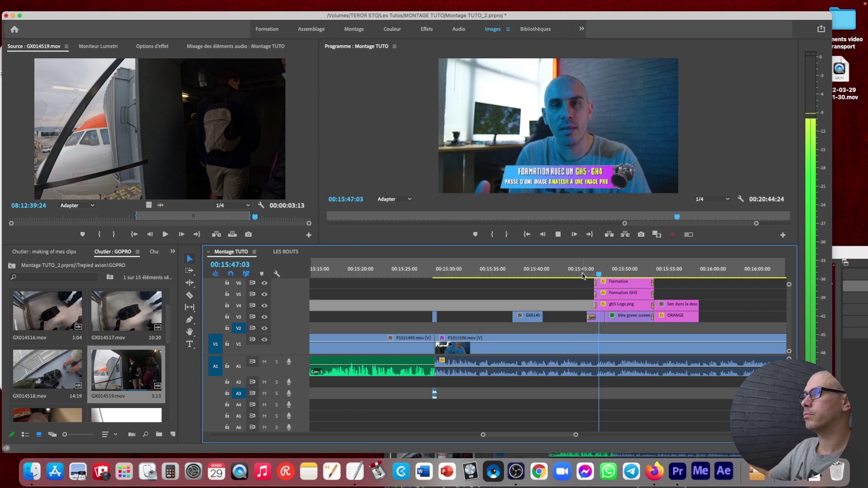
key(=)
click(504, 268)
key(space)
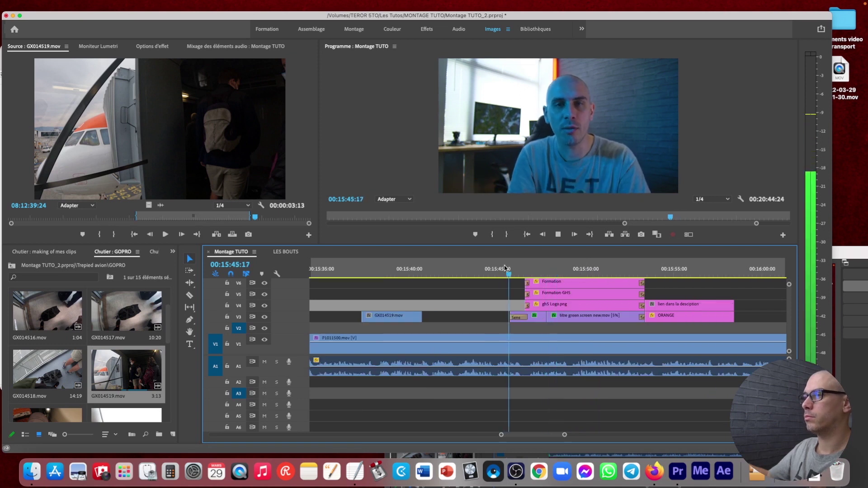
click(484, 269)
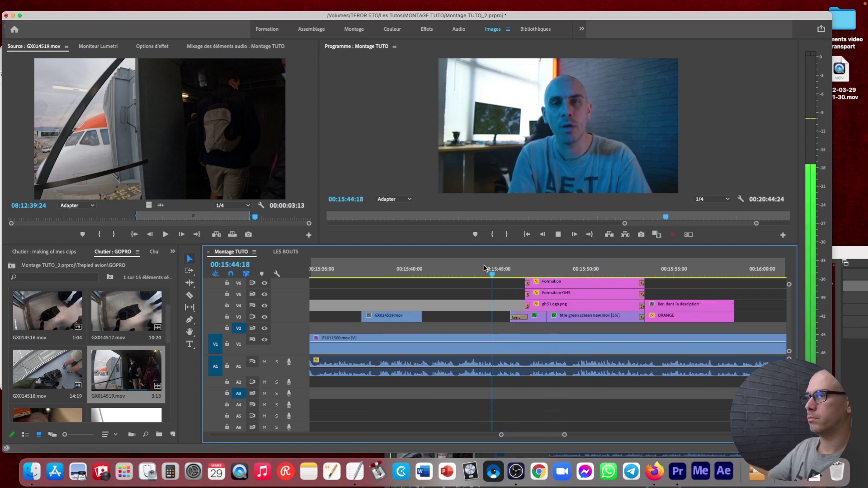
key(space)
key(c)
click(497, 343)
key(v)
key(space)
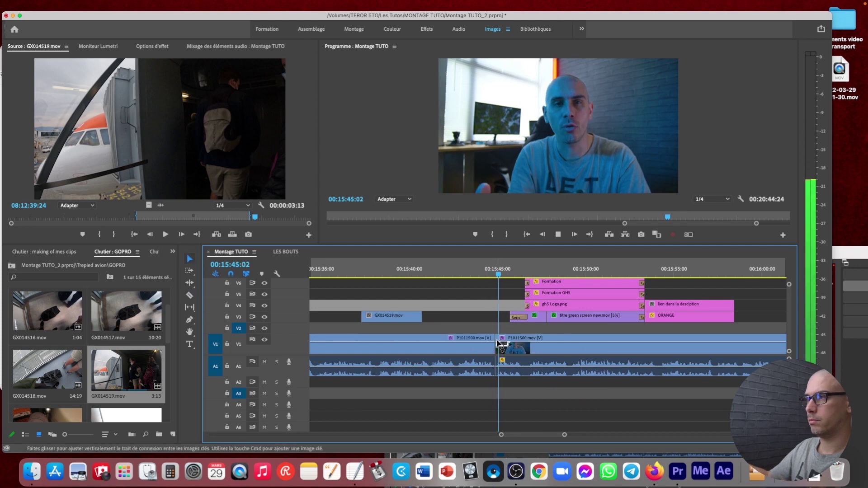
- Split P1011500.mov at 00:15:46:20 and move the later part back to the cut at about 00:15:45, overwriting the piece between
key(space)
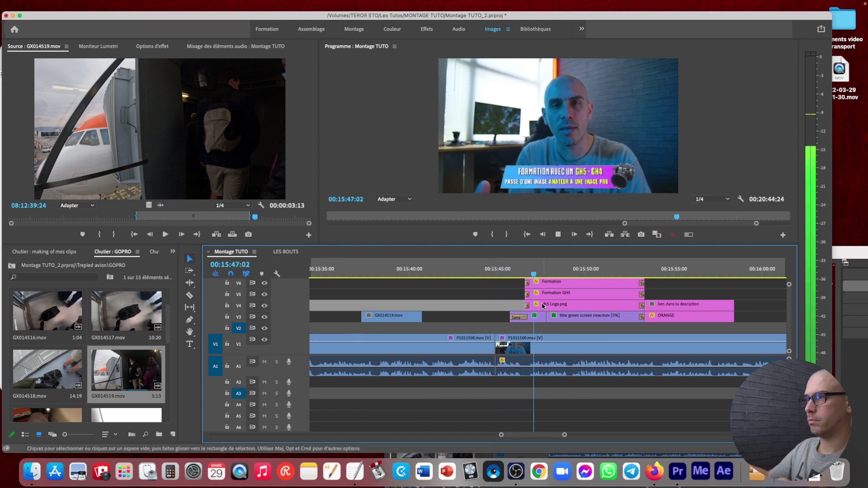
key(c)
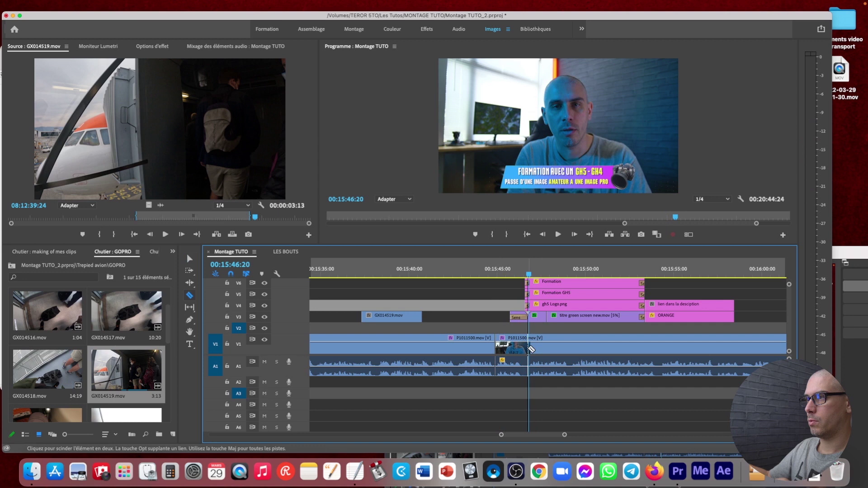
key(equal)
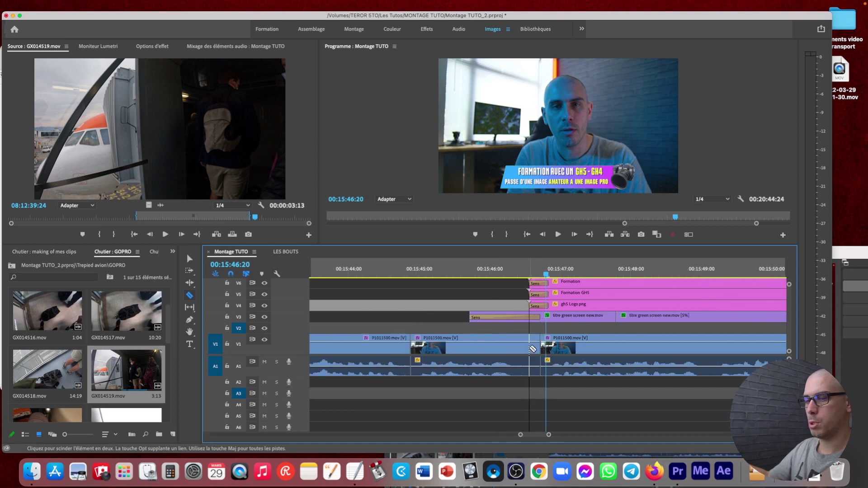
key(super+z)
click(549, 344)
key(v)
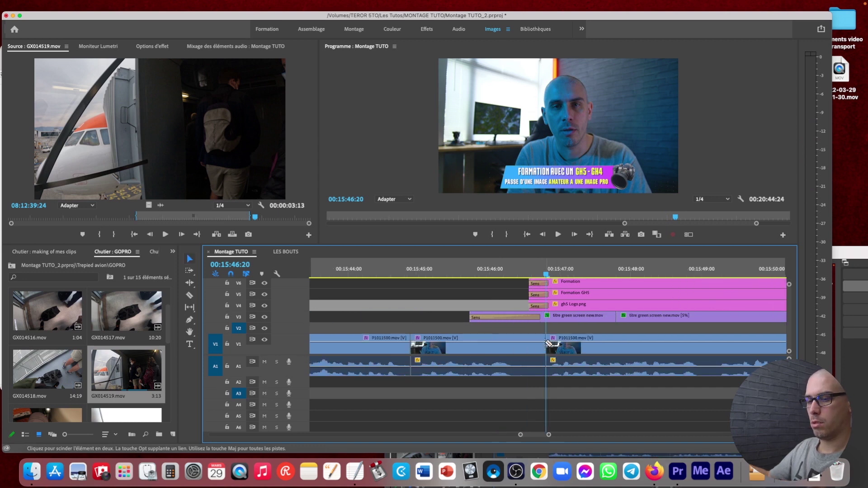
drag(563, 339, 434, 343)
- Play back the join at about 00:15:45 and on into the title overlays to check the edit
key(minus)
click(509, 272)
key(space)
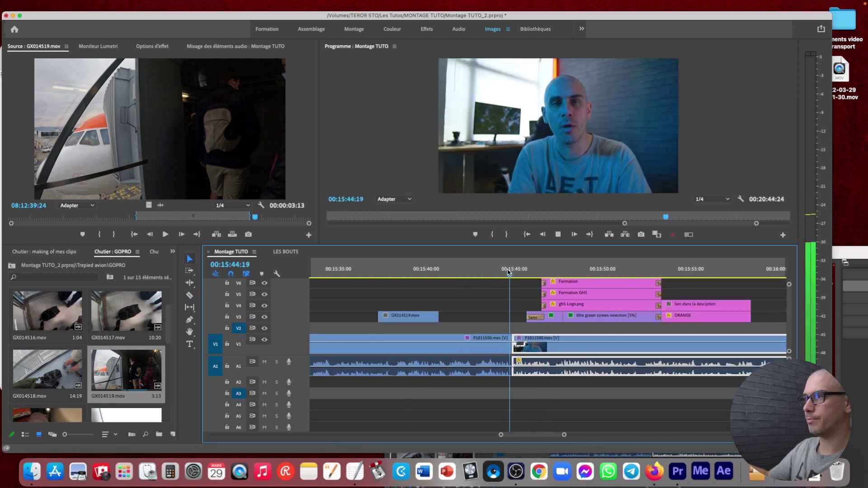
key(equal)
key(equal)
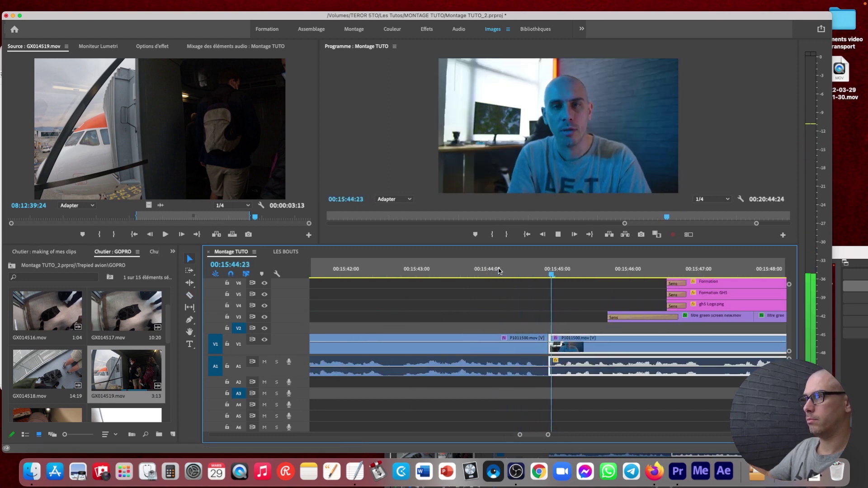
key(minus)
key(minus)
key(minus)
key(minus)
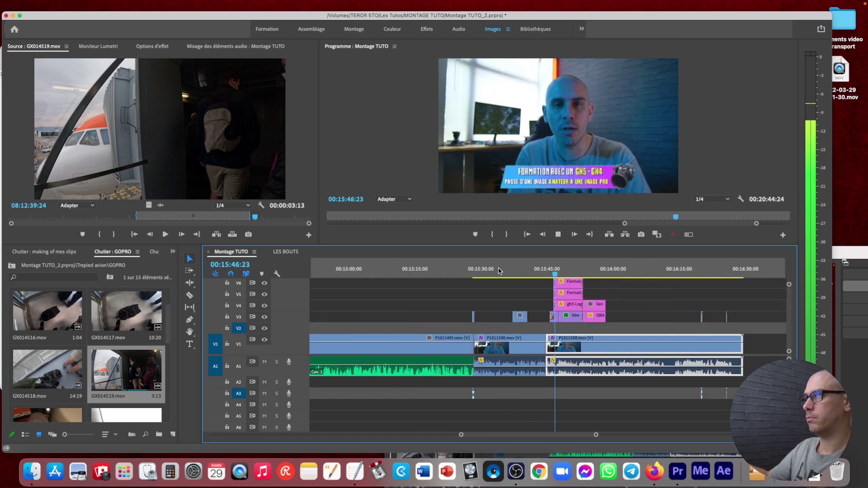
- Move the title overlays on V3 to V6 about 1.2 seconds earlier, so the Formation titles start just after the cut
key(equal)
key(equal)
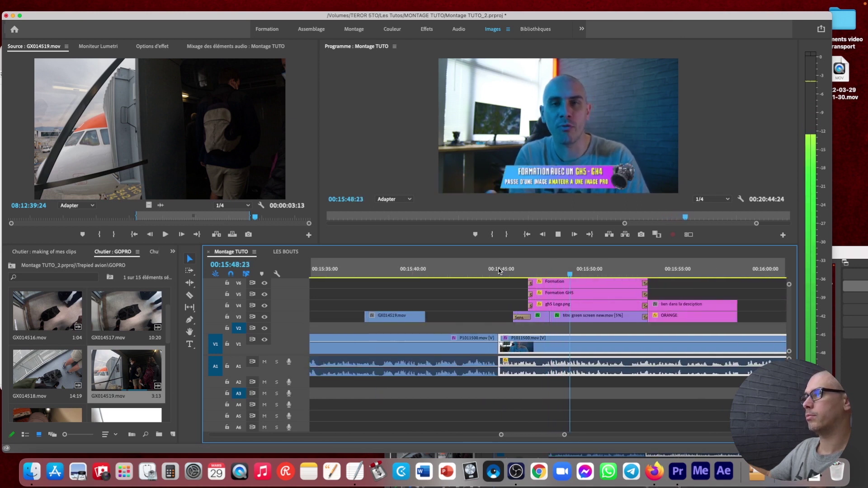
drag(580, 319, 559, 319)
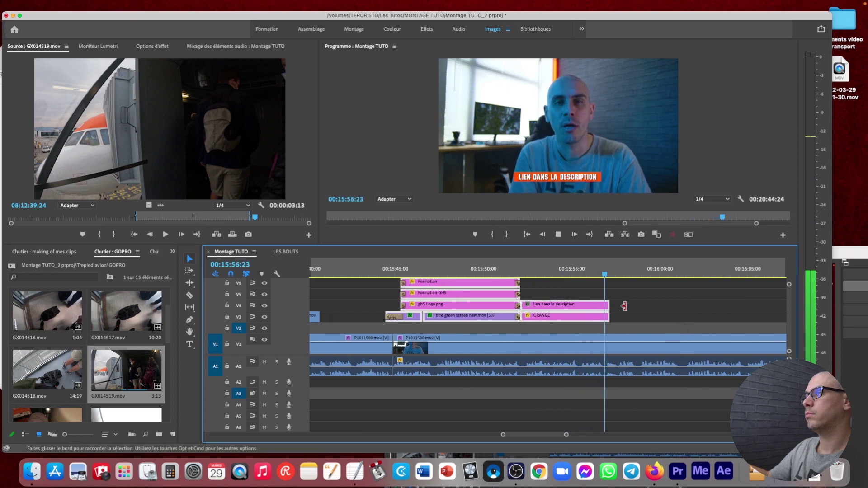
- Split P1011500.mov at about 00:15:55, under the "lien dans la desciption" title
click(501, 270)
mouse_move(501, 269)
mouse_down()
mouse_move(488, 270)
mouse_move(497, 272)
mouse_up()
key(c)
key(space)
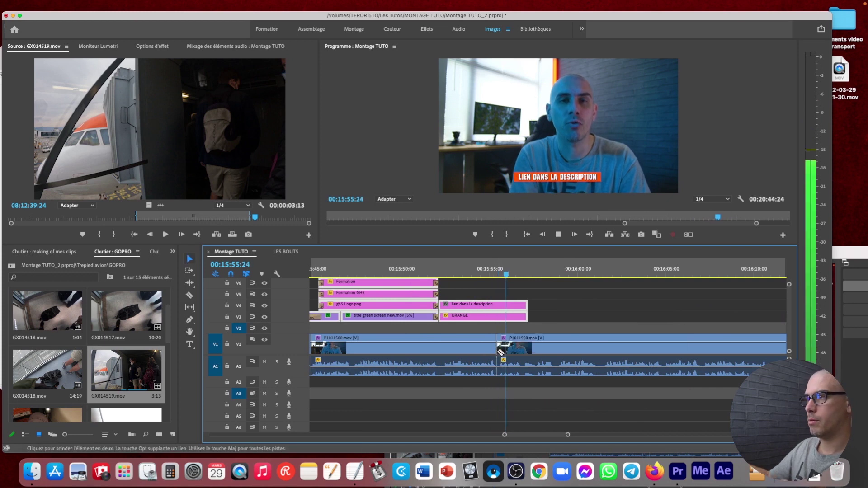
key(v)
- Remove the part of P1011500.mov from the cut under the ORANGE clip up to 00:15:57:16 and close the gap
key(space)
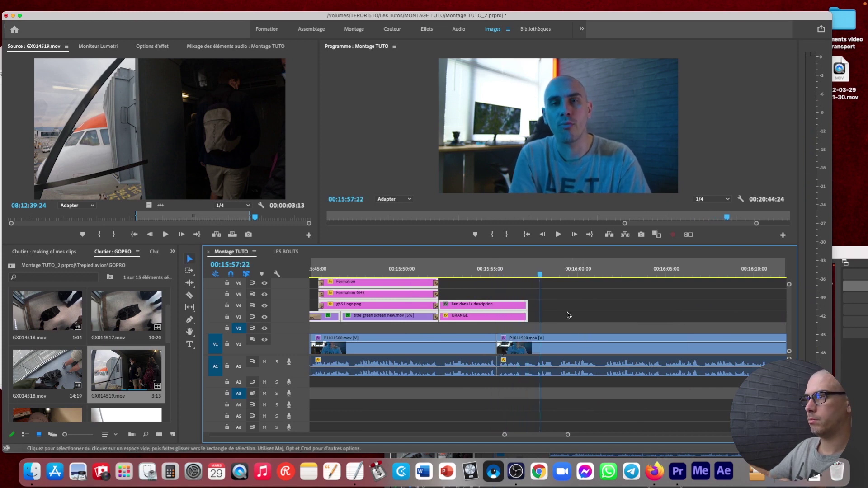
drag(541, 274, 537, 275)
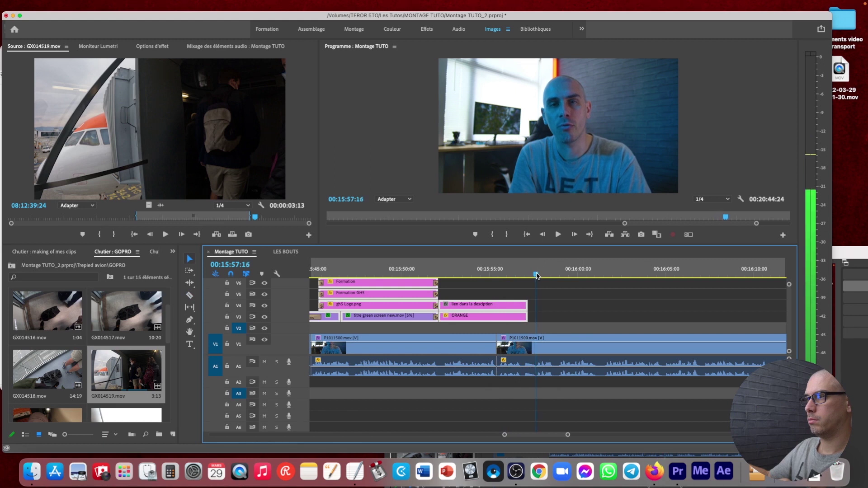
key(super+k)
click(512, 341)
key(shift+Delete)
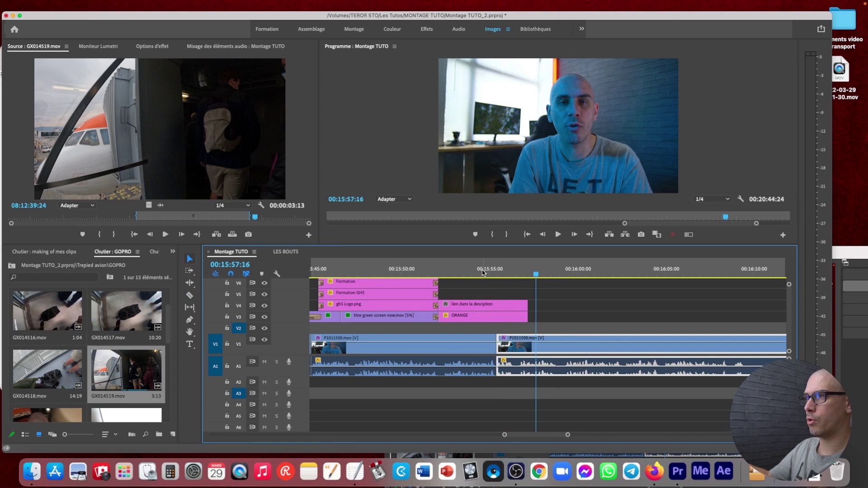
- Split P1011500.mov at about 00:15:56:17 and move the later part back to the cut at about 00:15:55
key(=)
key(shift+k)
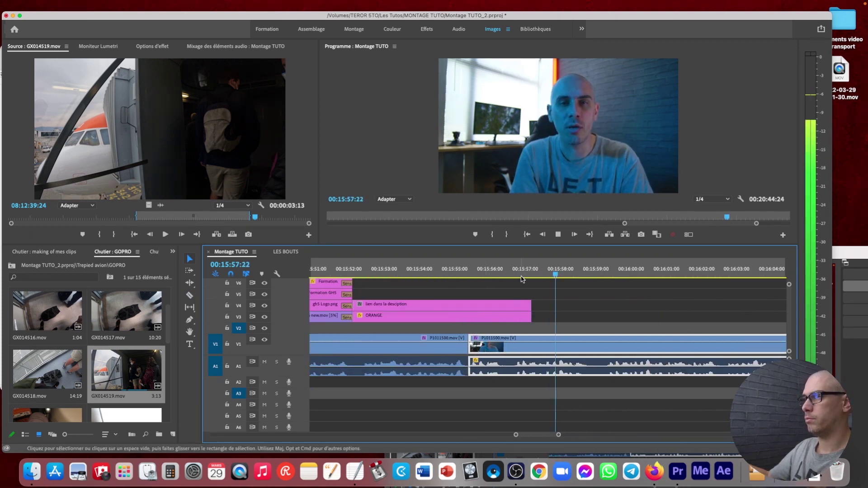
click(515, 274)
key(v)
drag(515, 343, 495, 339)
- Replay the new join, split P1011500.mov at 00:15:58:00 and move the later part back to the cut at about 00:15:55
click(450, 274)
key(space)
click(424, 274)
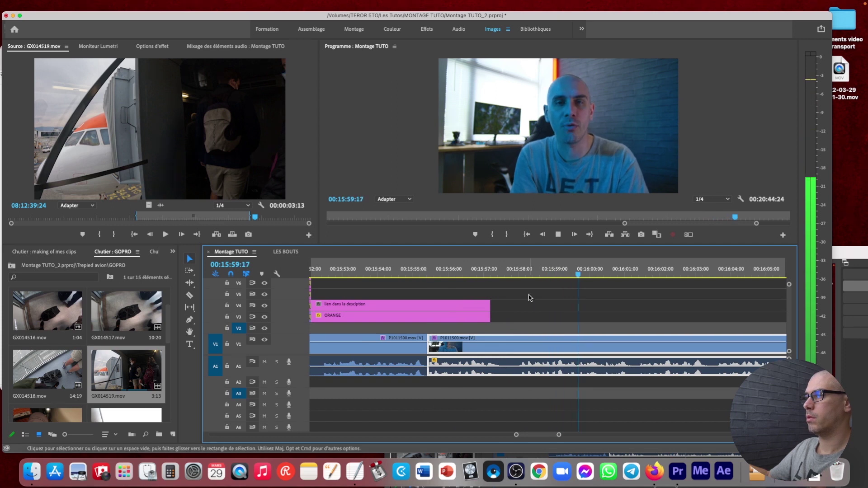
click(519, 273)
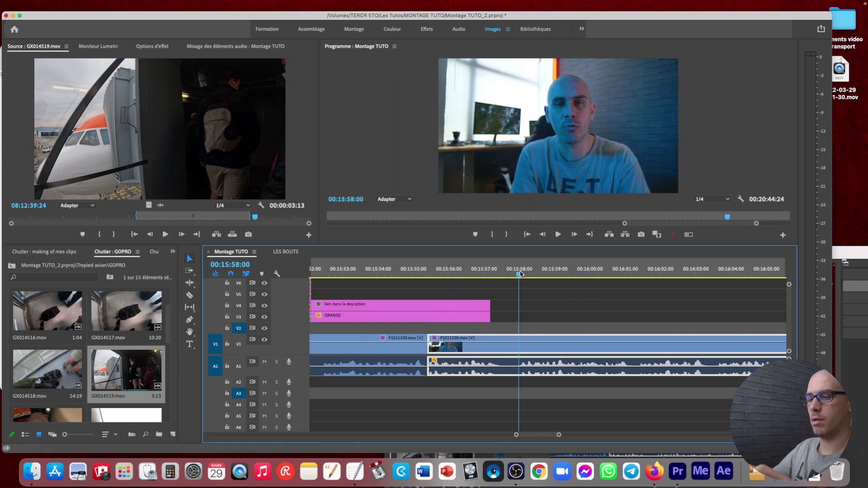
key(super+k)
drag(534, 344, 441, 342)
- Cut out the piece of P1011500.mov from about 00:15:55 to 00:15:56:18 and move the remainder back to close the gap
key(minus)
click(485, 274)
key(space)
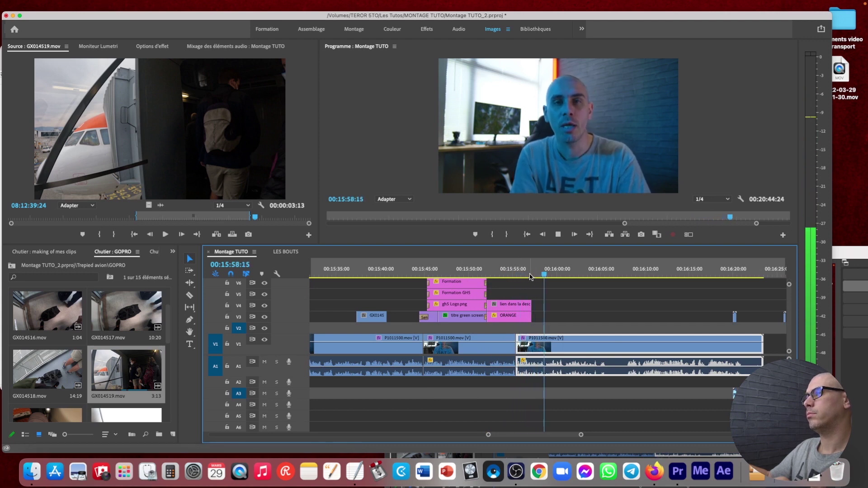
click(530, 276)
scroll(530, 277, up, 5)
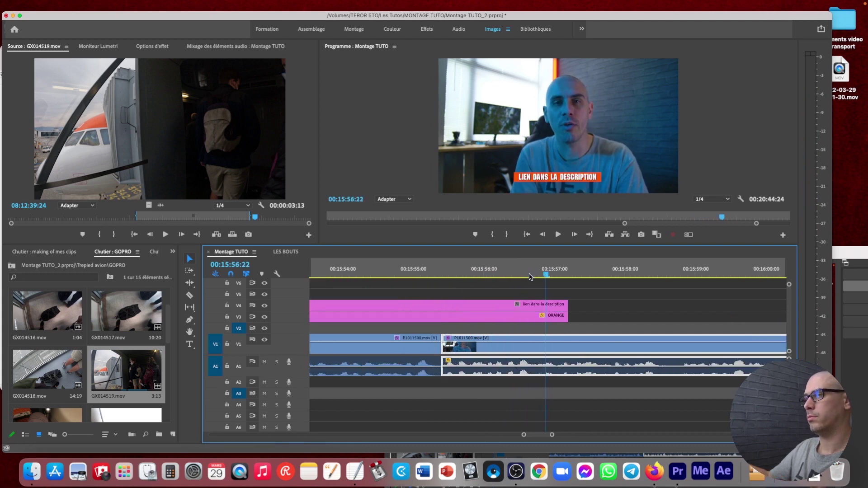
click(516, 277)
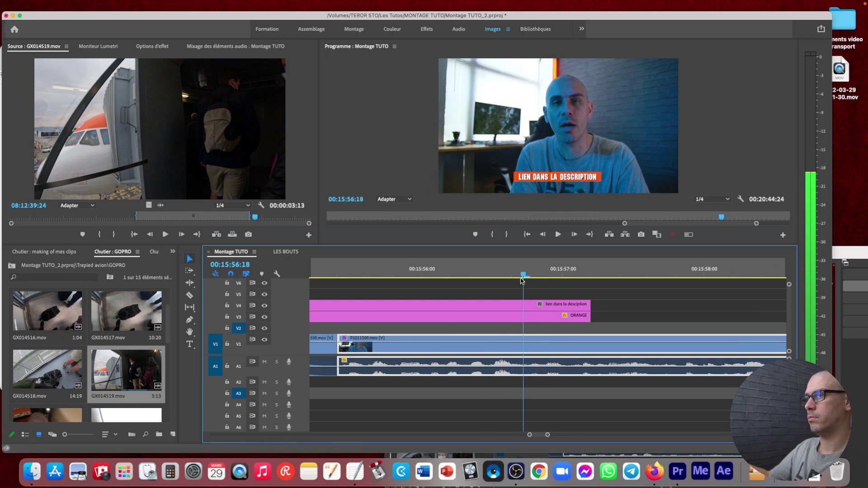
key(c)
click(526, 348)
key(v)
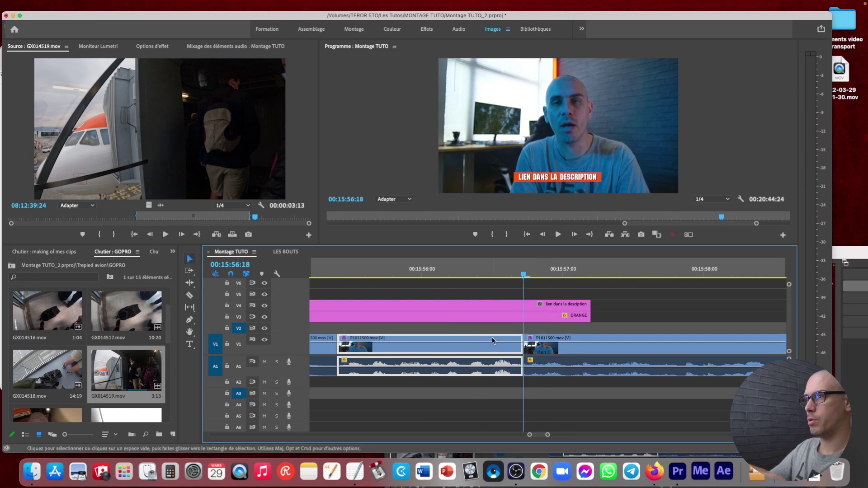
key(Delete)
drag(557, 342, 369, 339)
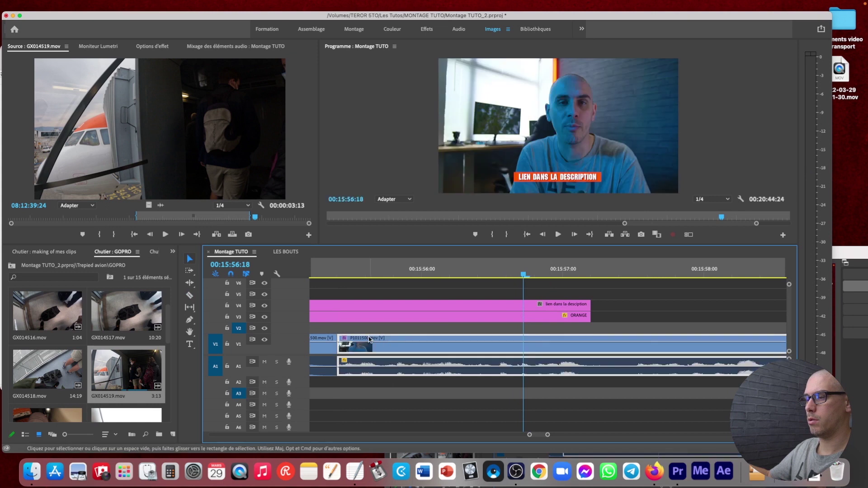
- Play back the join under the "lien dans la desciption" title and the speech that follows it
key(minus)
key(space)
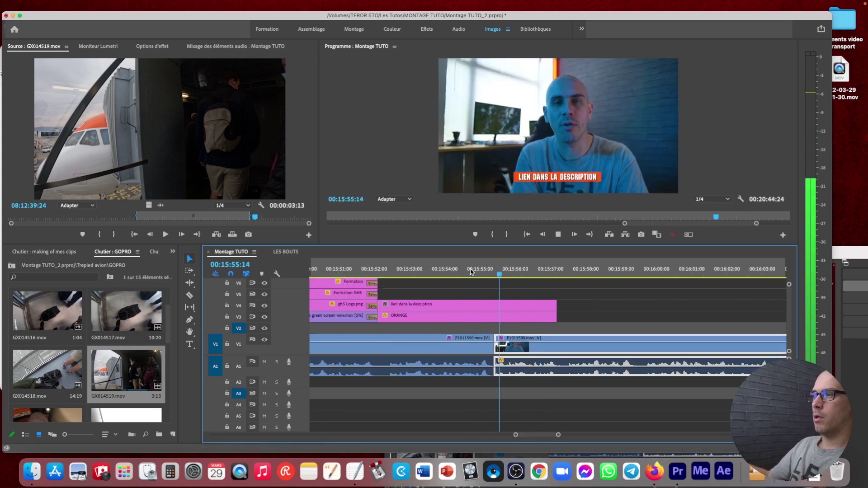
key(minus)
key(minus)
key(minus)
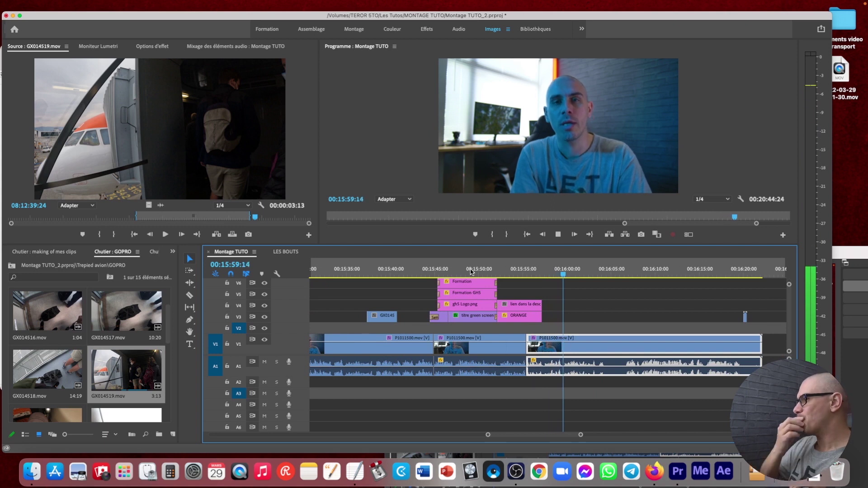
key(equal)
key(equal)
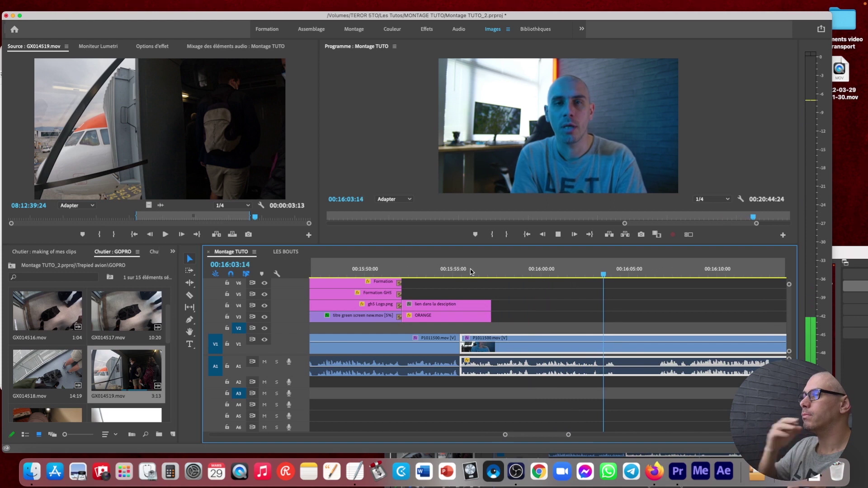
- Cut out the piece of P1011500.mov from about 00:16:02:00 to 00:16:06:18 and close the gap
click(556, 273)
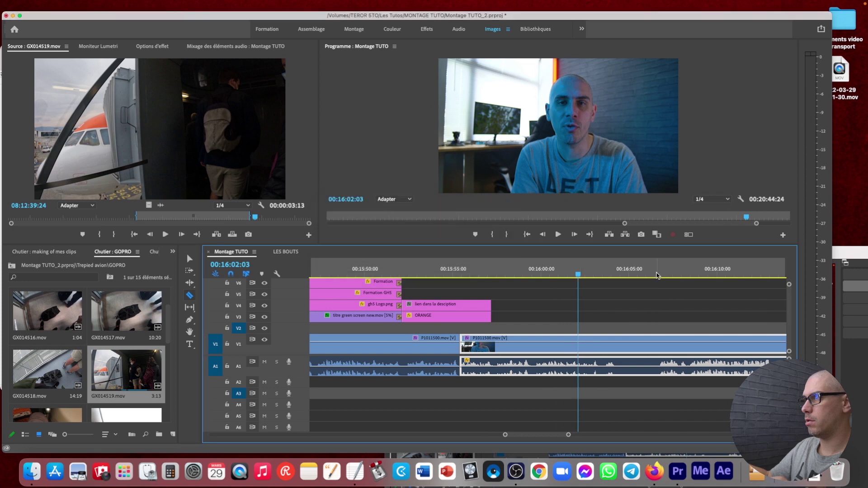
click(659, 276)
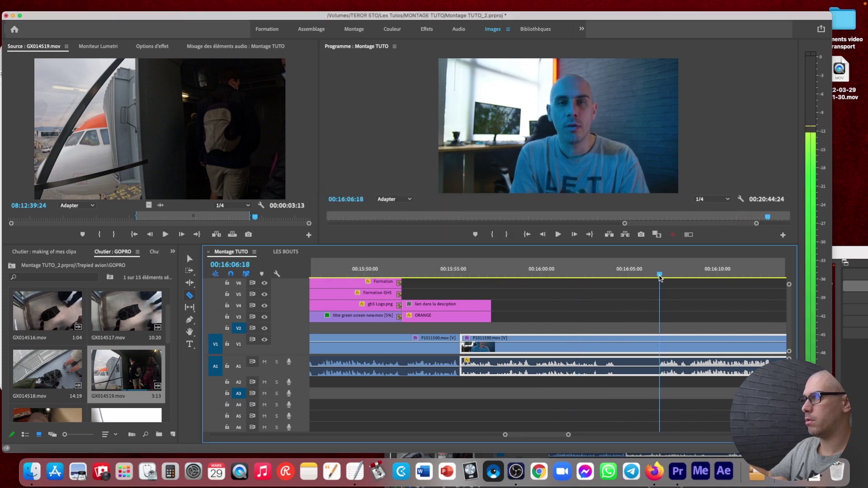
click(663, 342)
key(v)
click(567, 276)
click(551, 272)
key(space)
click(574, 340)
key(v)
click(606, 342)
key(shift+Delete)
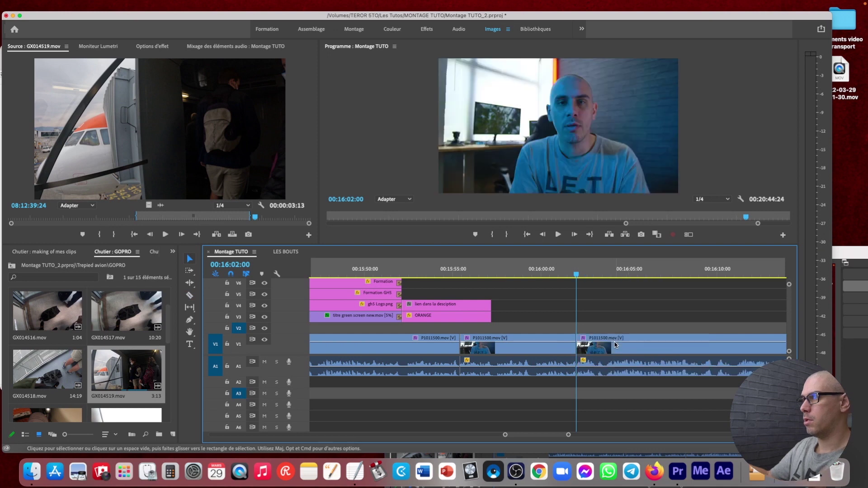
- Place the short Alpha transition clip on V3 over the cut at about 00:16:02 and play back the join
key(-)
drag(678, 321, 548, 319)
key(=)
click(519, 273)
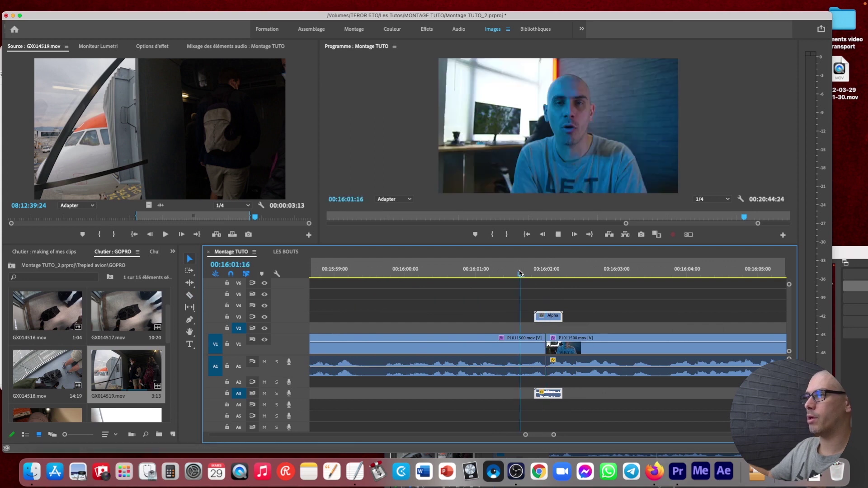
key(space)
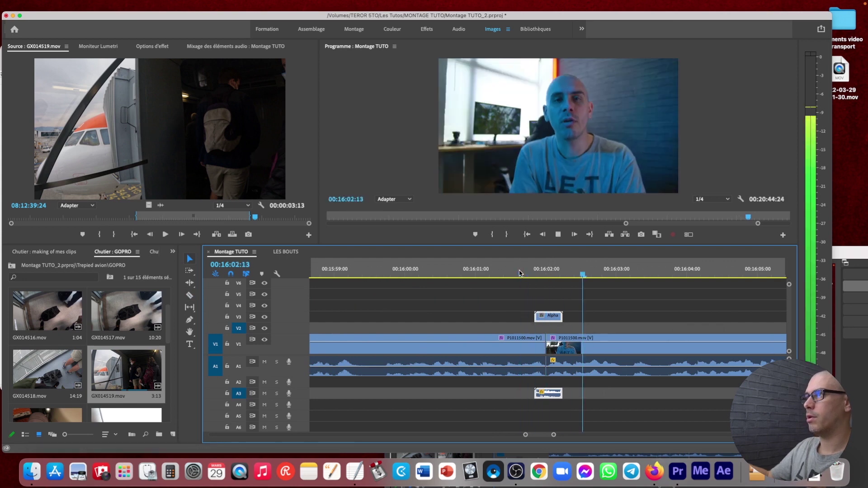
key(space)
- Examine how the rest of the sequence is laid out after the new cut, up to the clips around 00:17:30
key(minus)
key(minus)
key(minus)
key(minus)
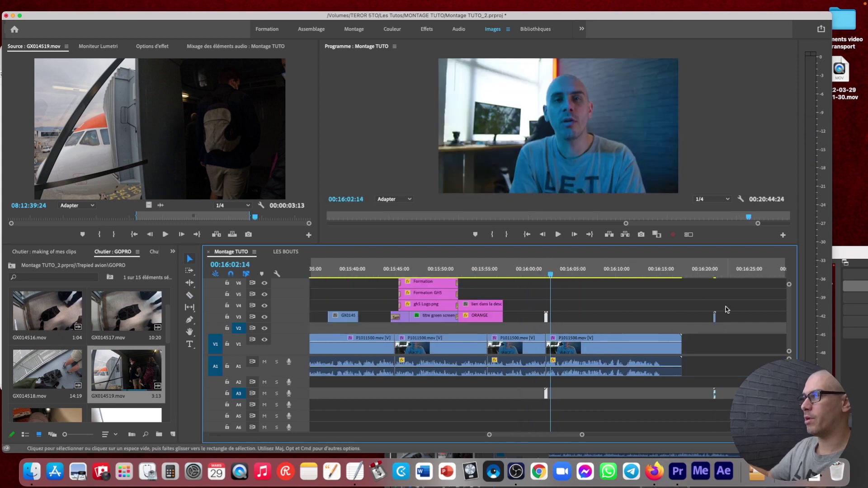
key(equal)
key(equal)
key(equal)
key(equal)
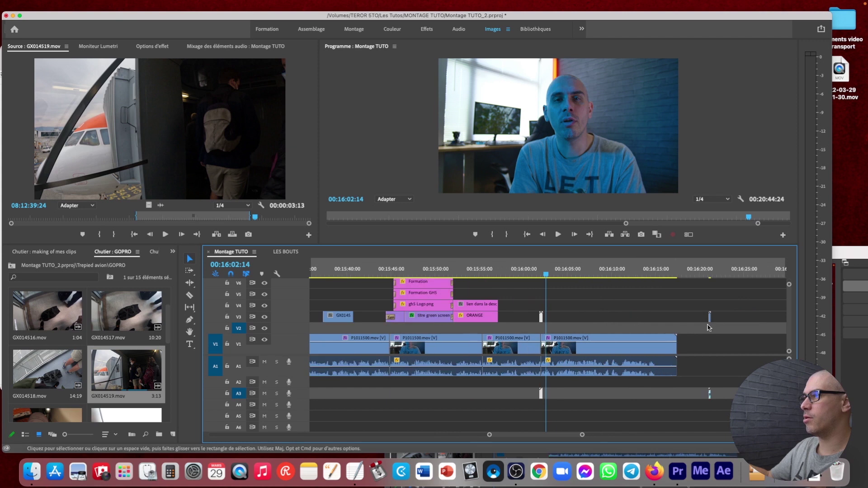
key(minus)
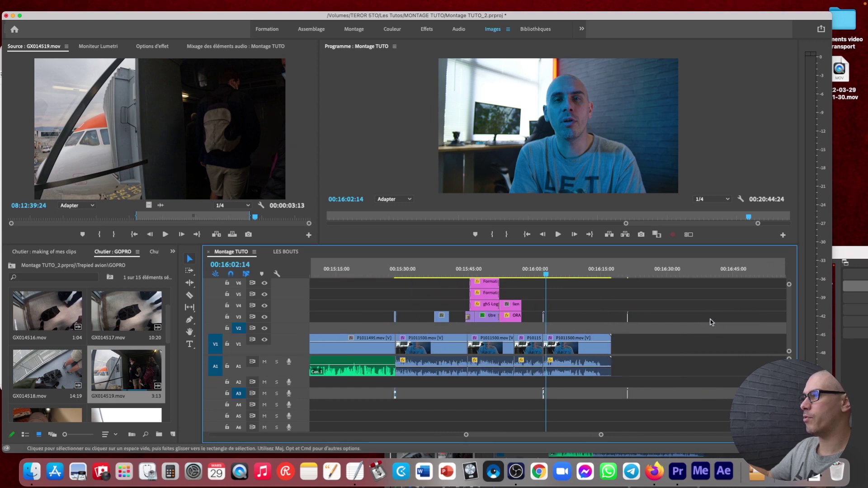
key(minus)
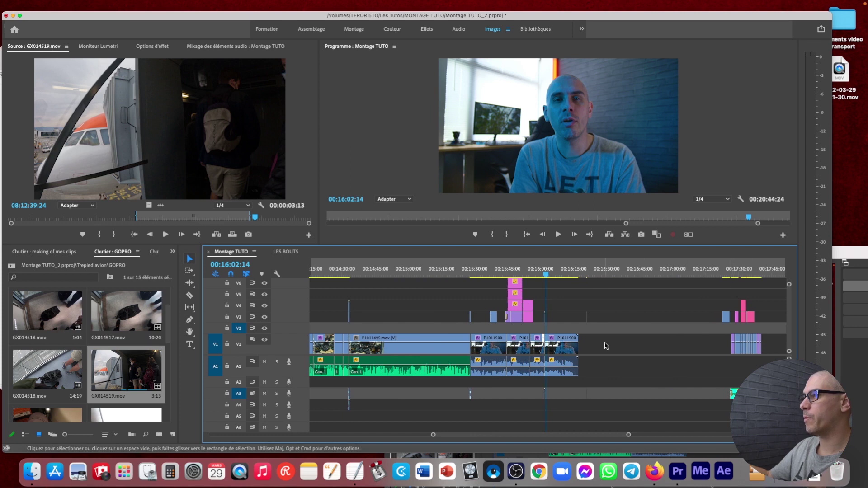
key(equal)
key(equal)
key(equal)
key(equal)
key(equal)
- Play on from the transition, then cut out the piece of P1011500.mov from about 00:16:02 to 00:16:03:16 and close the gap
key(space)
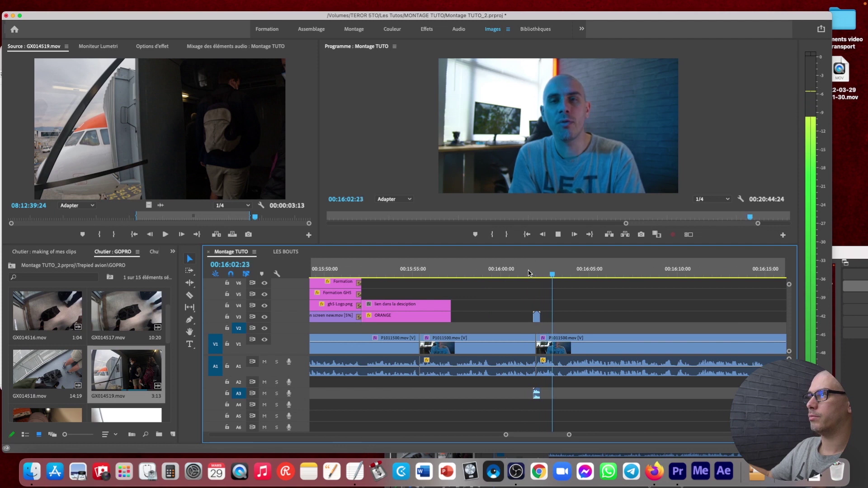
click(562, 275)
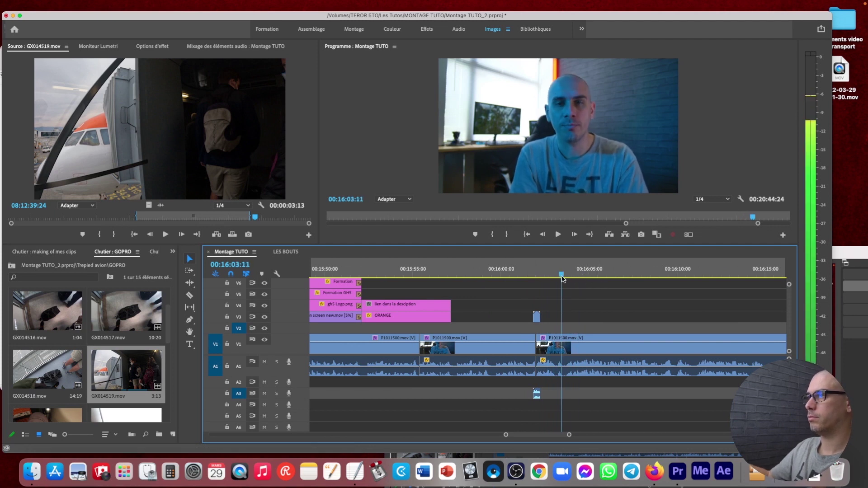
drag(562, 279, 566, 280)
key(c)
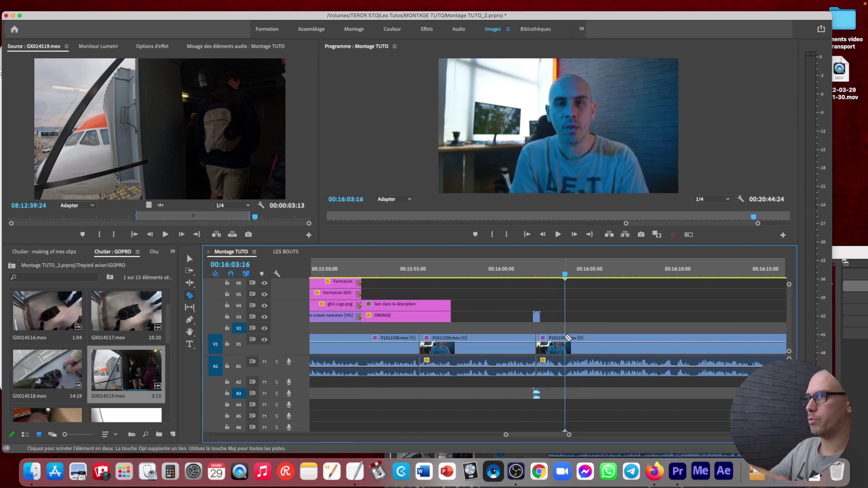
click(566, 338)
key(v)
click(544, 346)
key(shift+Delete)
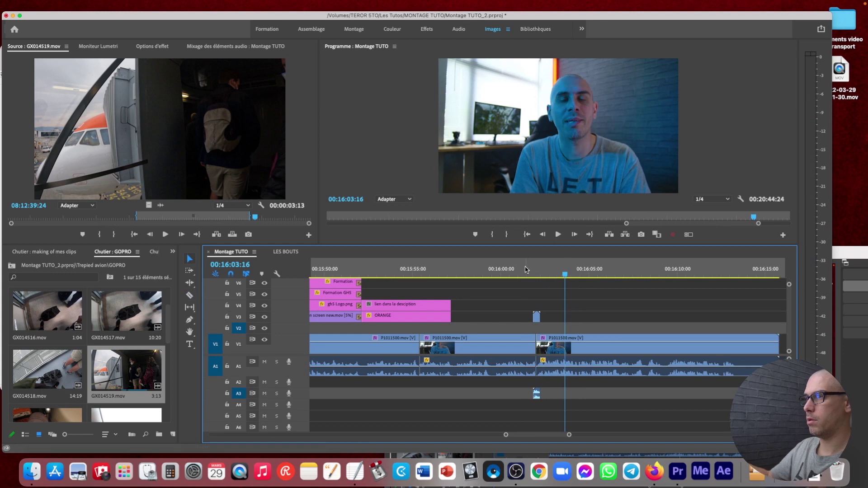
- Replay the join at about 00:16:02 and split P1011500.mov at 00:16:08:03
click(525, 270)
key(space)
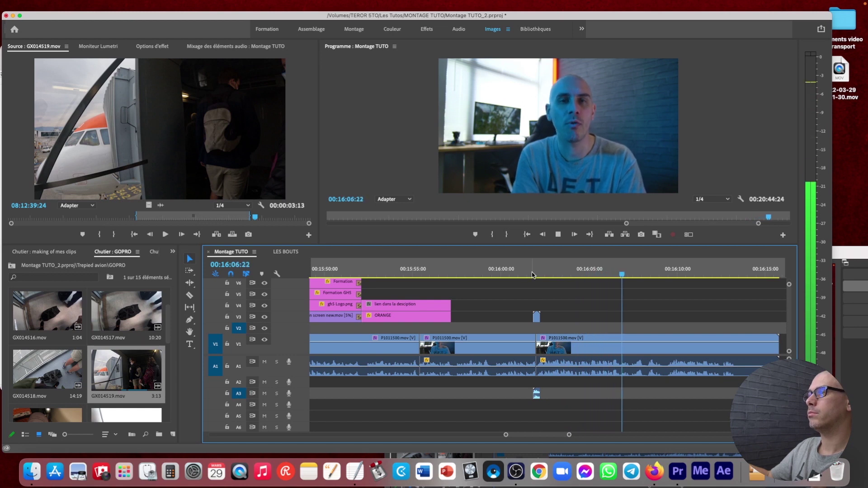
key(space)
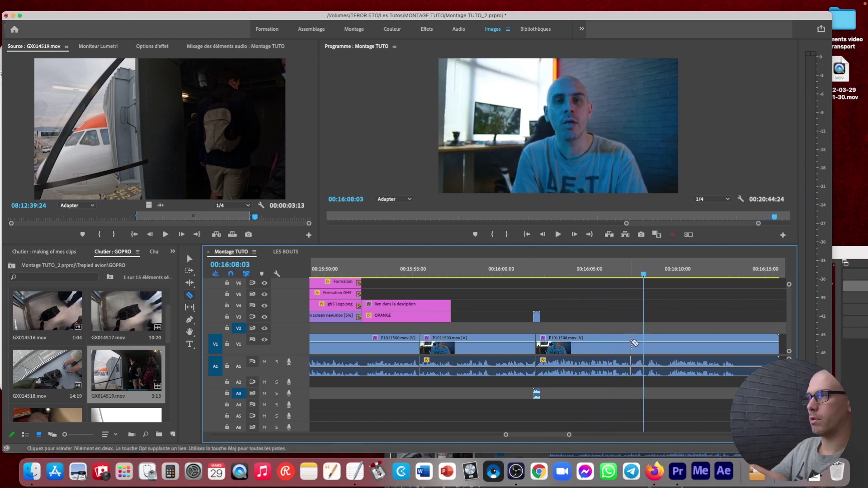
key(v)
key(space)
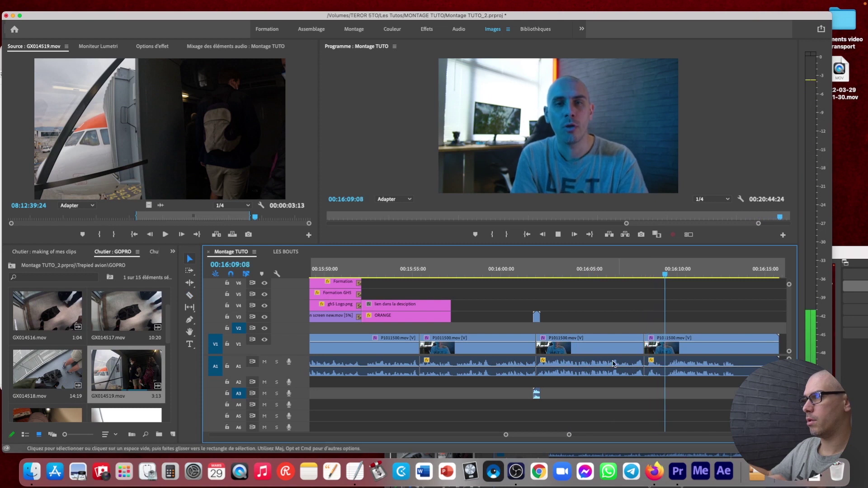
- Split P1011500.mov at 00:16:09:09, delete the piece back to the cut at about 00:16:08:03 and close the gap
click(663, 276)
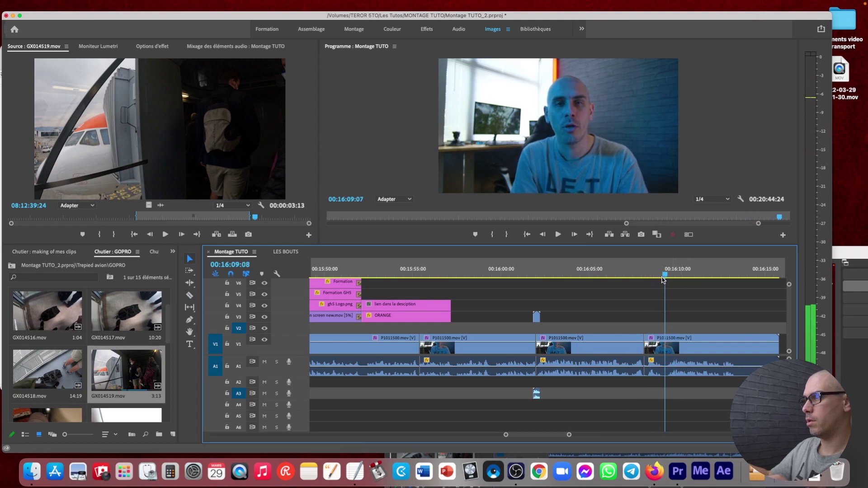
key(v)
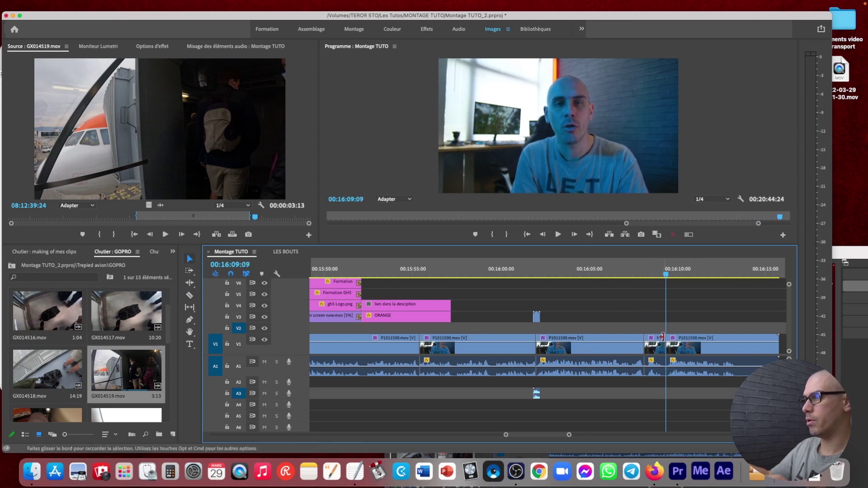
click(654, 341)
key(Delete)
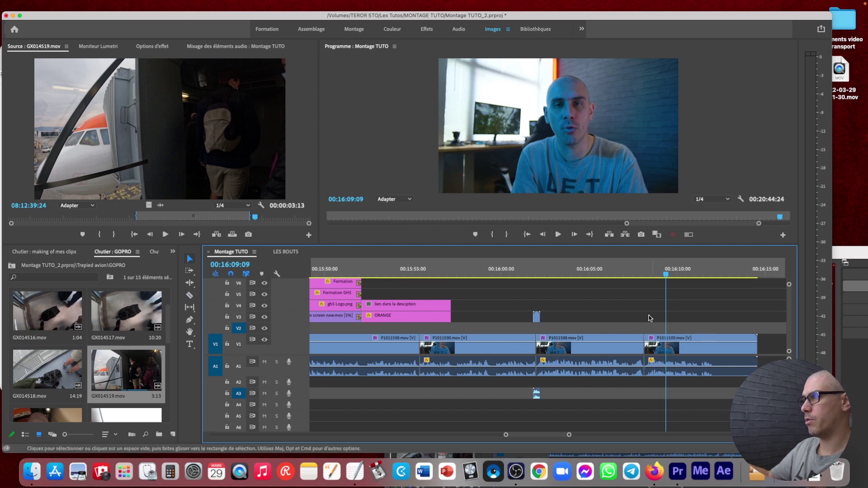
key(super+z)
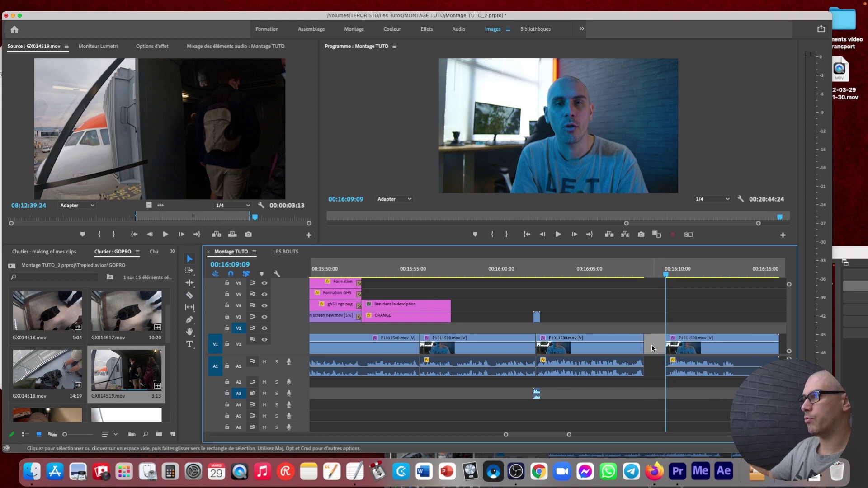
key(Delete)
- Play back the join at about 00:16:08 and remove the end of P1011500.mov after 00:16:12:01
click(636, 273)
key(space)
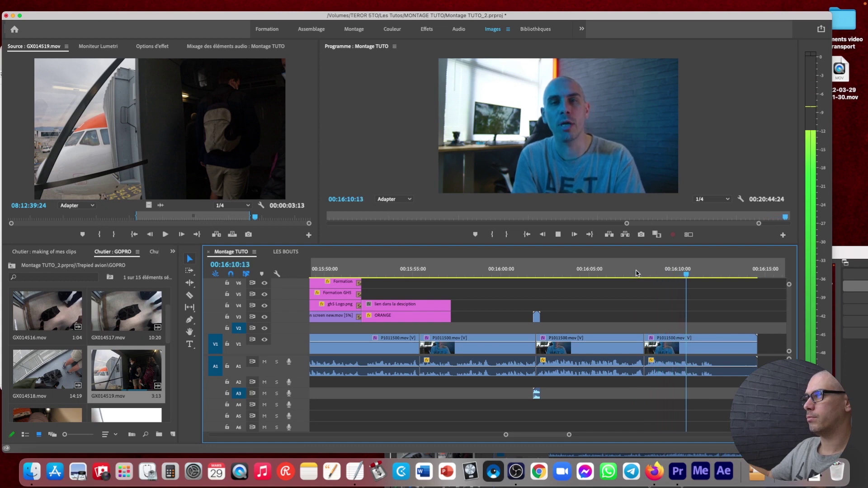
key(space)
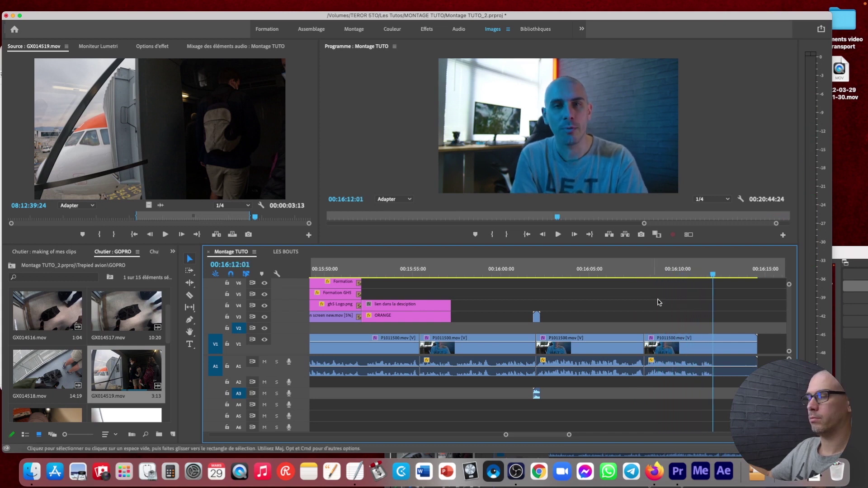
key(Delete)
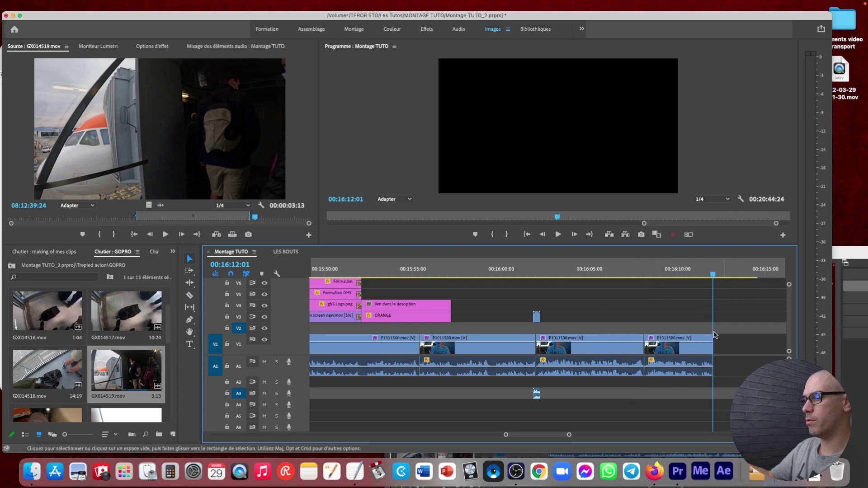
- Move the spare transition clip on V3 from about 00:16:18 to about 00:15:59 and disable it
click(638, 275)
key(=)
key(=)
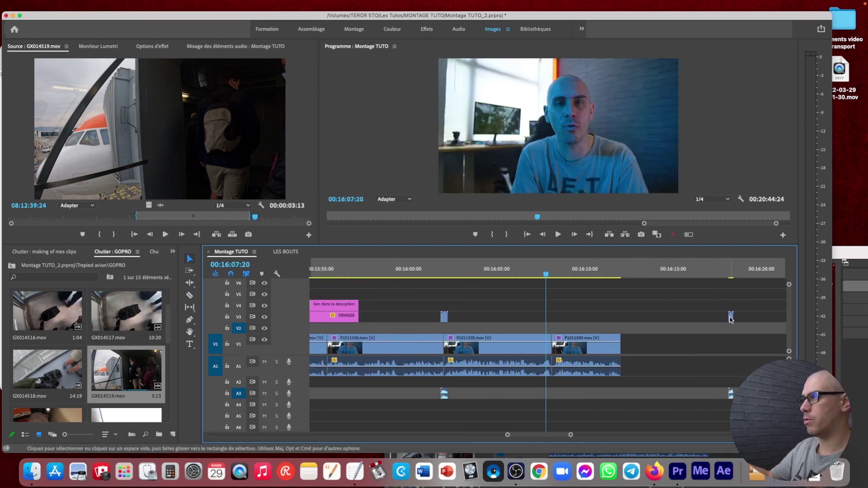
drag(731, 317, 392, 317)
right_click(393, 317)
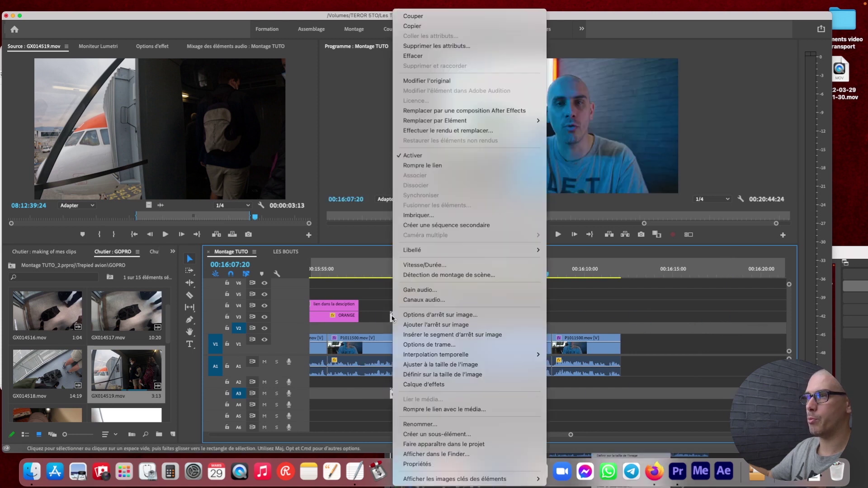
click(413, 156)
drag(387, 274, 395, 275)
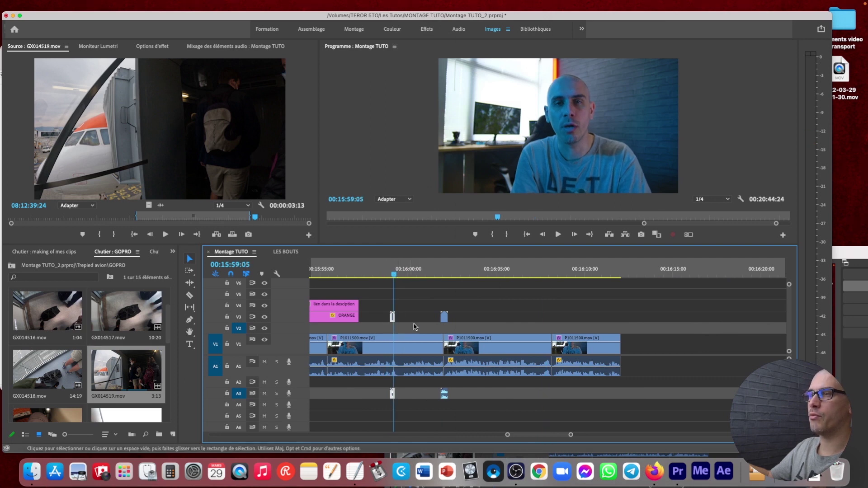
- Delete the empty gap between the end of the talking-head footage and the intro clips
key(minus)
key(minus)
key(minus)
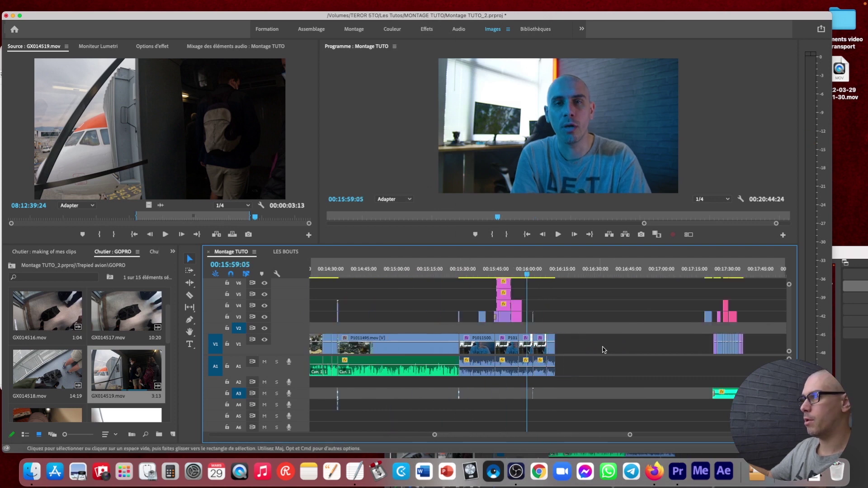
click(614, 349)
key(Delete)
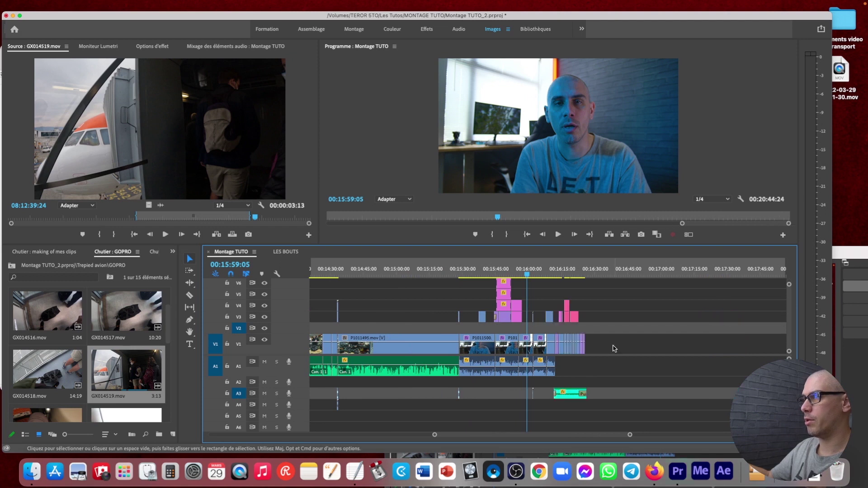
- Play back the end of the speech from about 00:16:06:19 through the abonne like.mov overlay into the intro titles
click(544, 279)
key(equal)
key(equal)
key(equal)
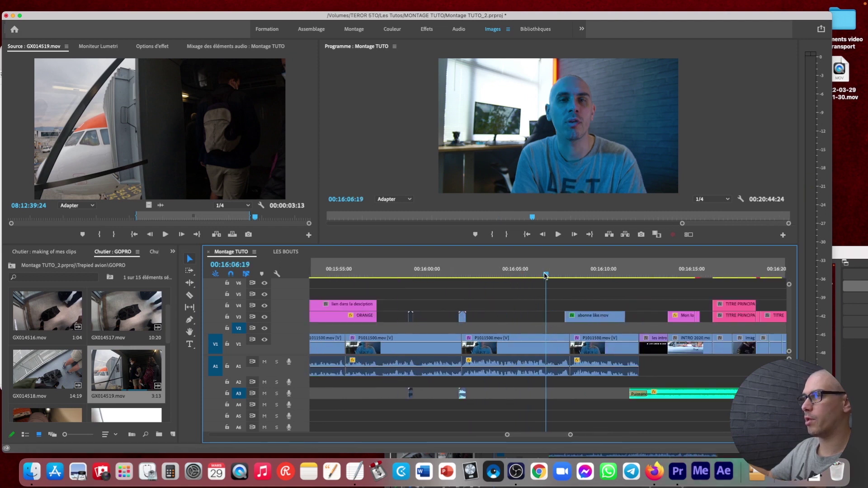
key(space)
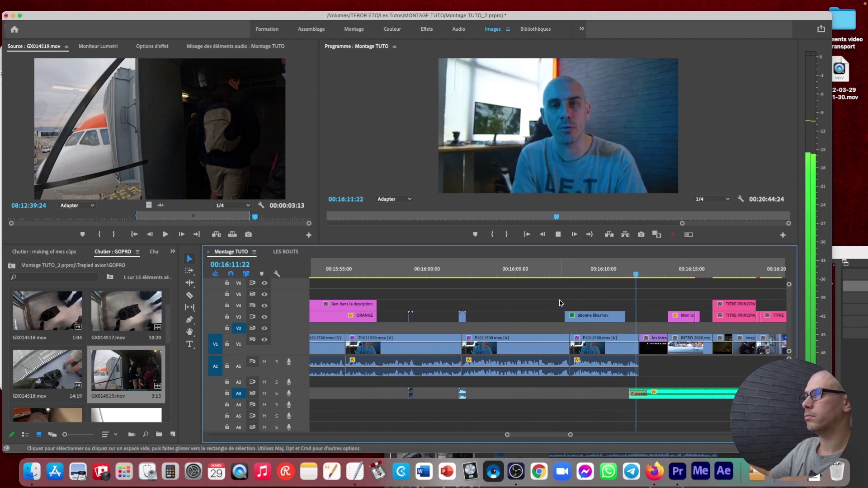
key(space)
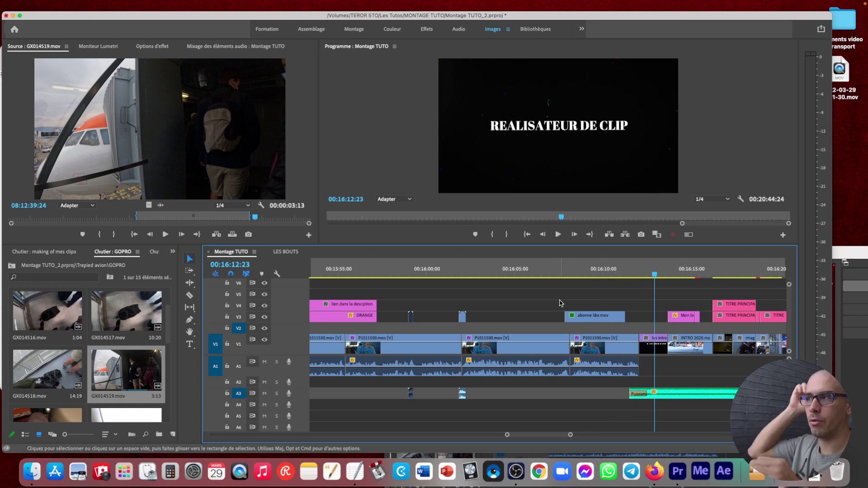
- Reposition the abonne like.mov subscribe overlay over the brick wall at 1568.8, 366.2 and play it back
click(578, 272)
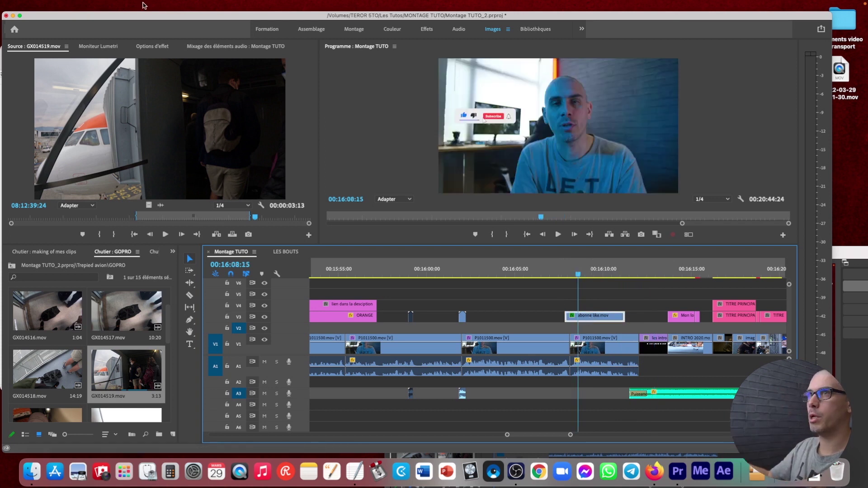
click(155, 47)
click(53, 84)
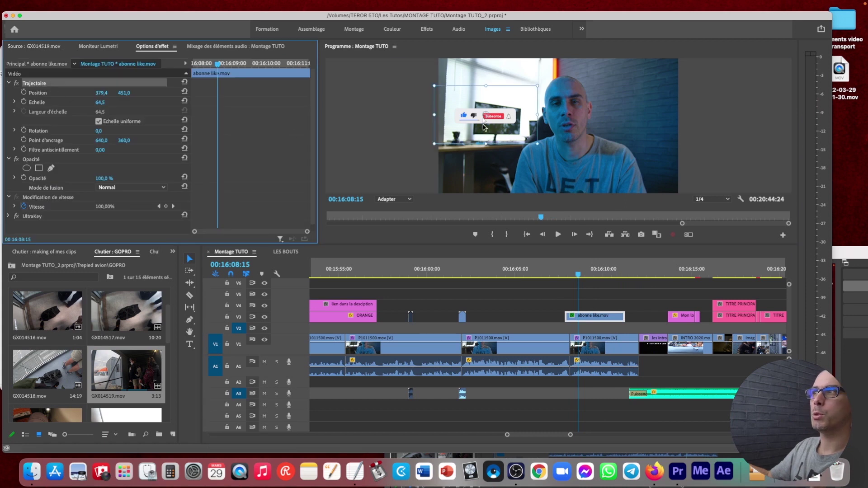
key(grave)
drag(289, 209, 656, 175)
key(grave)
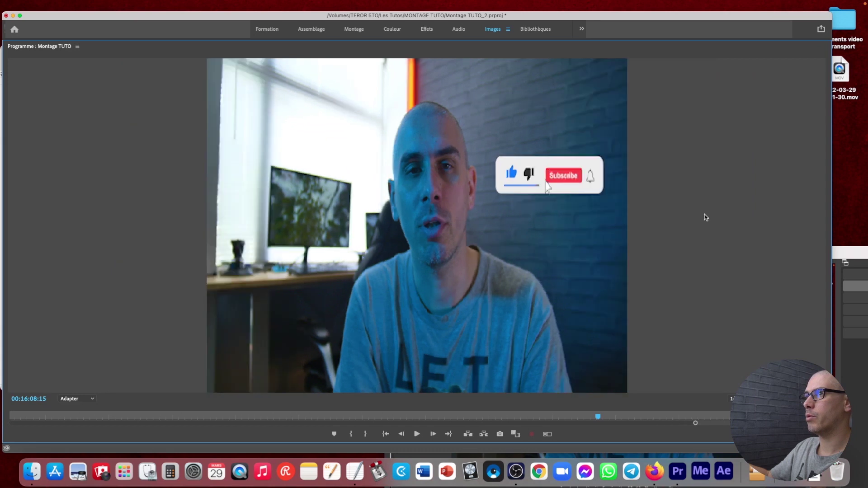
click(578, 308)
key(space)
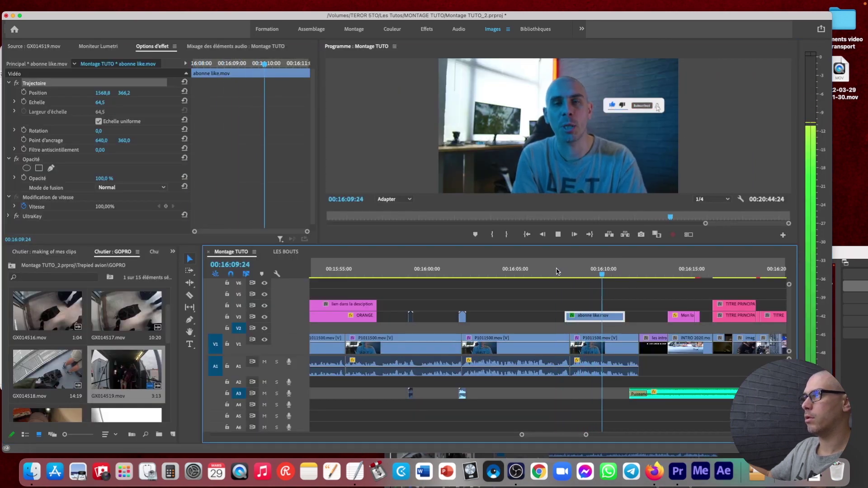
- Cut the last talking-head clip on V1 at 00:16:11:18, just before the intro clips
key(equal)
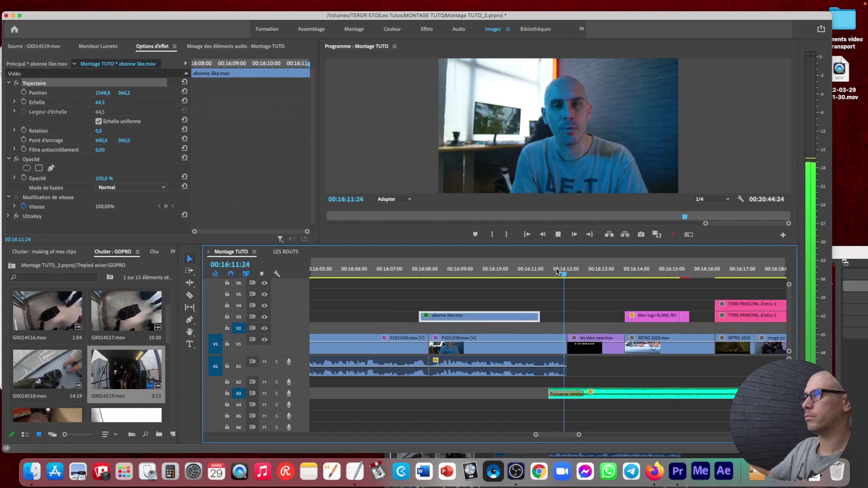
click(555, 270)
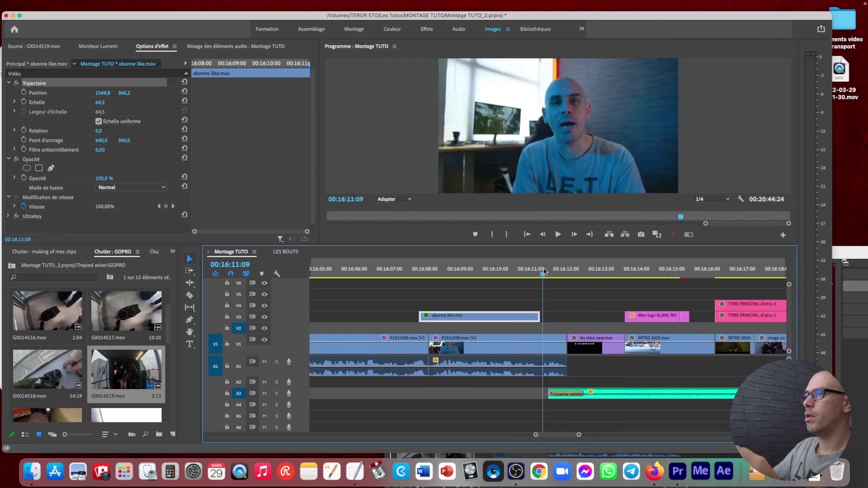
drag(556, 270, 559, 270)
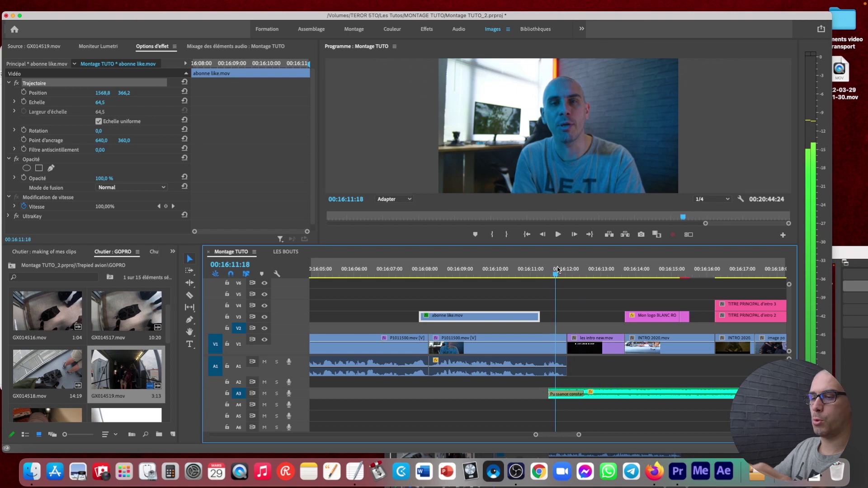
key(c)
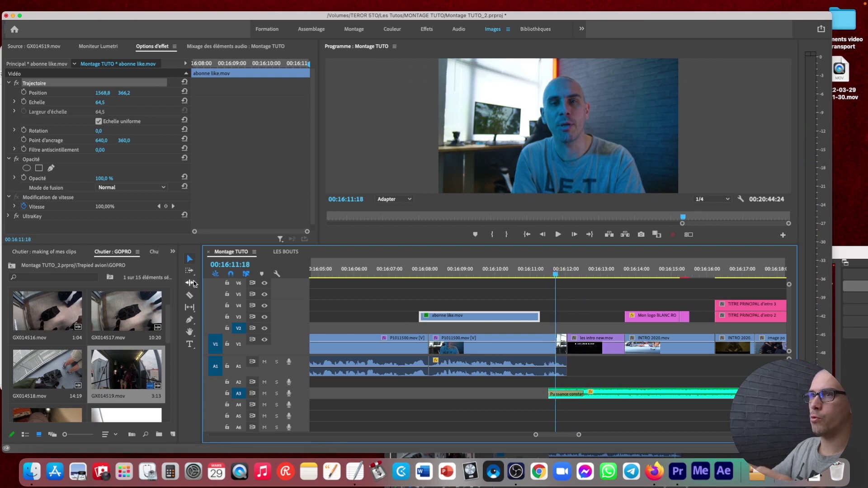
- Apply the Blur Left - L preset from 36 Smooth Transitions to the short end piece of the talking-head clip
click(173, 252)
click(183, 322)
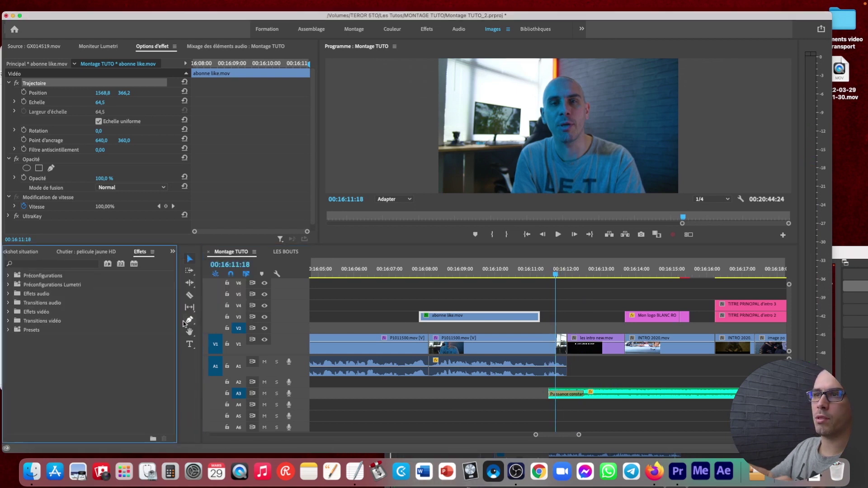
click(8, 329)
scroll(14, 357, down, 5)
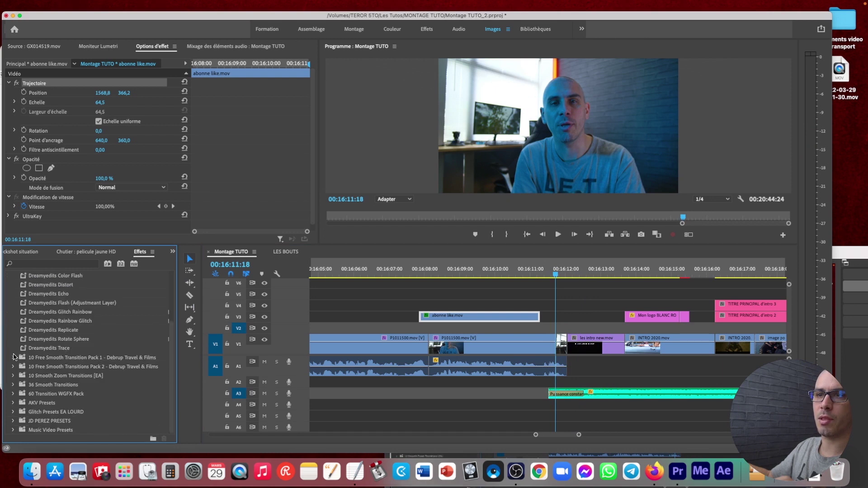
click(12, 385)
scroll(14, 386, down, 5)
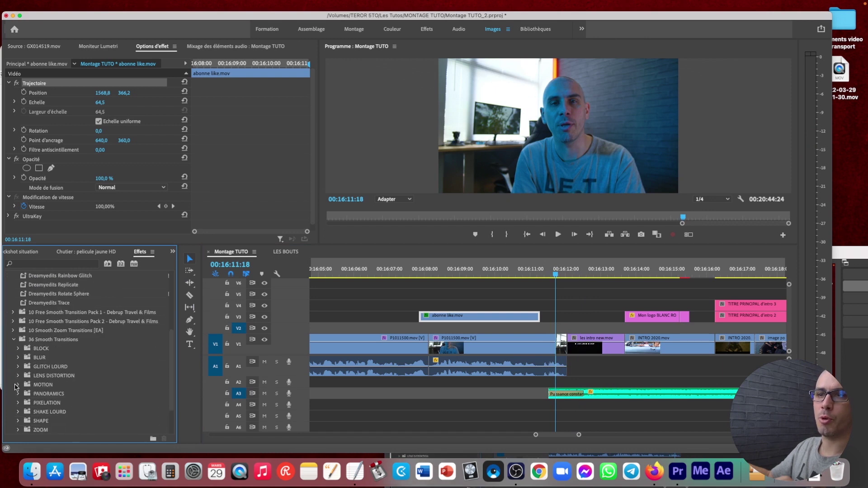
click(18, 366)
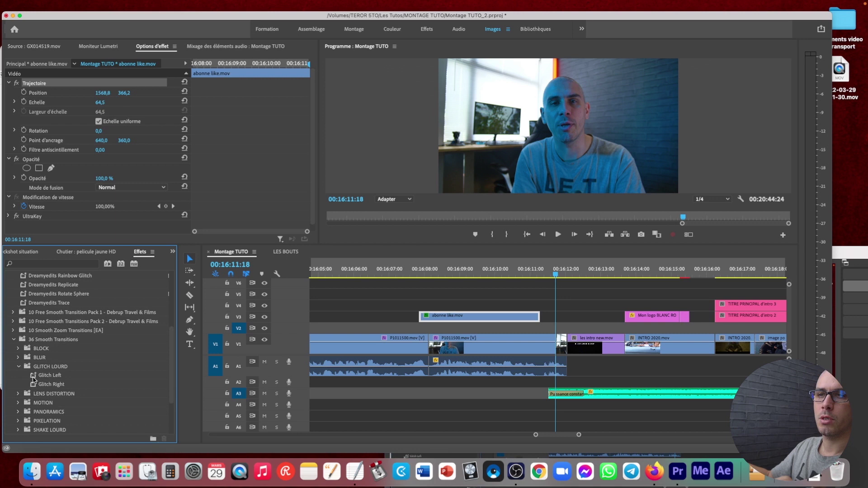
click(18, 367)
click(19, 357)
click(24, 385)
drag(40, 394, 547, 344)
- Play back the blur transition from about 00:16:11 into the intro and save the project
click(542, 273)
key(space)
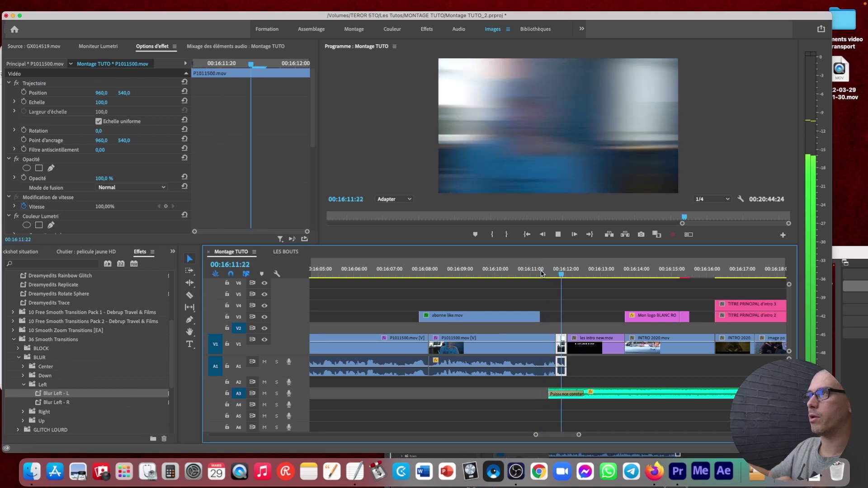
key(Left)
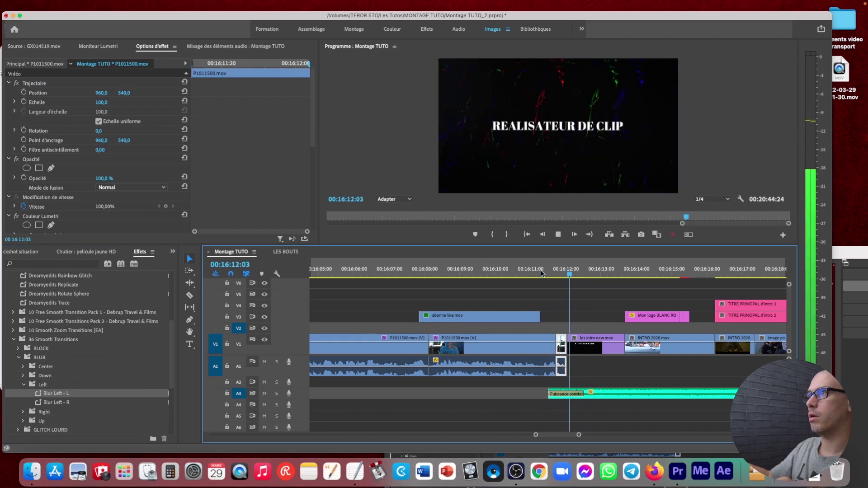
key(super+s)
- Switch to TextEdit and review the empty Fiche section above the chapter list in the description & fiche CLIPMAKER document
key(minus)
key(minus)
key(minus)
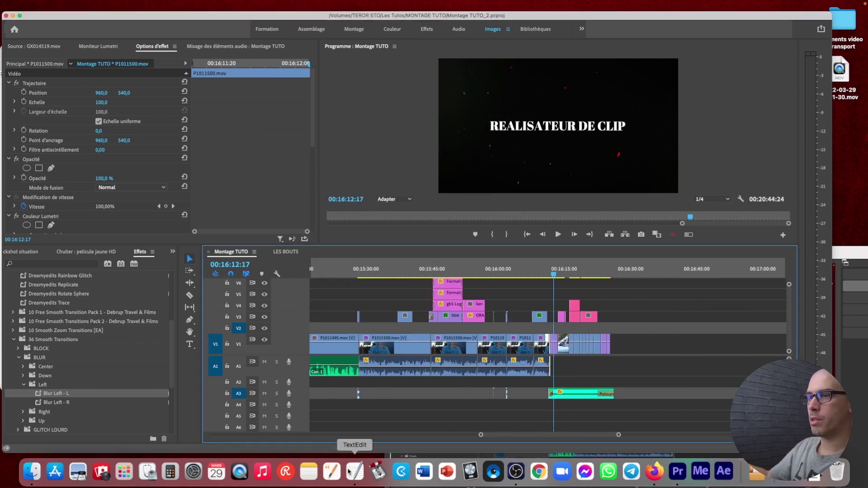
click(355, 472)
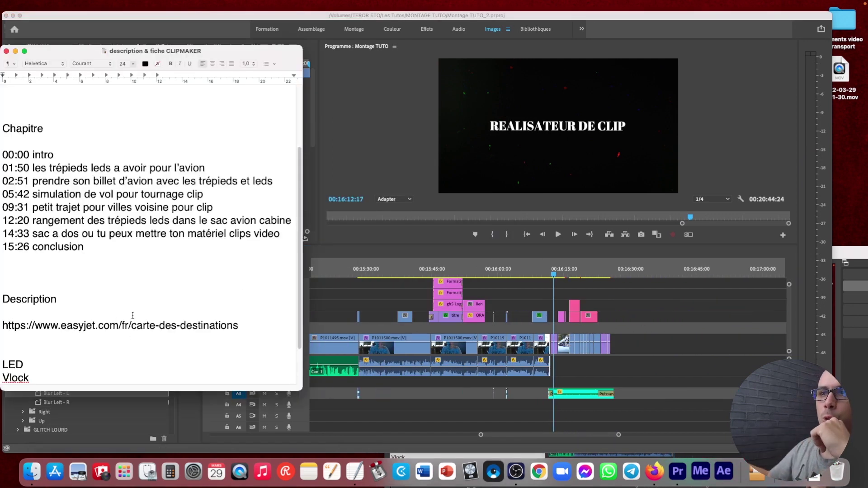
scroll(133, 315, up, 5)
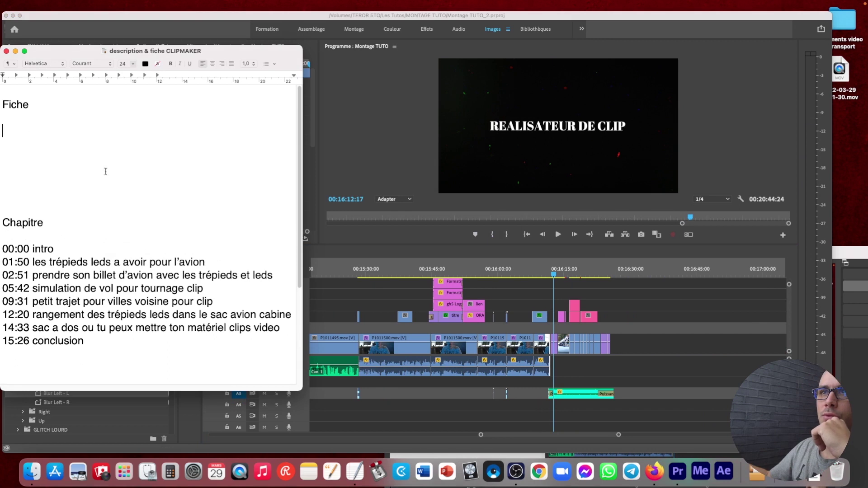
- Return to Premiere Pro and move the sequence out point back to the end of the last intro clip
click(553, 275)
scroll(553, 274, down, 5)
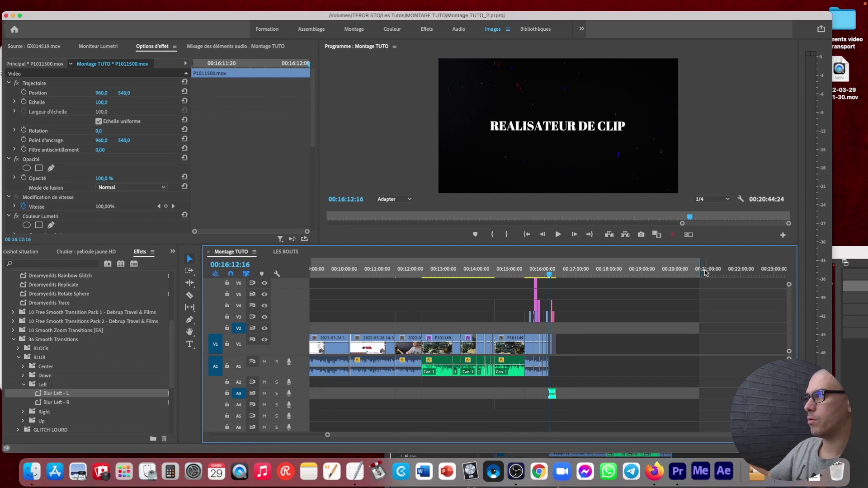
click(528, 272)
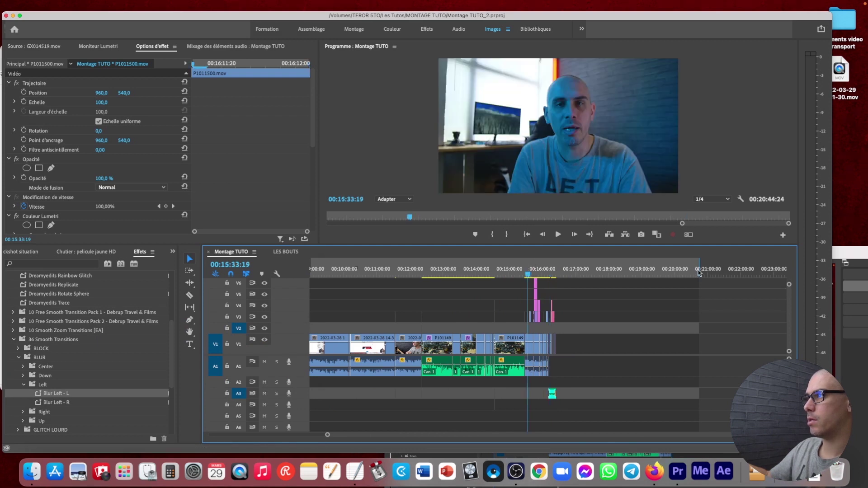
drag(699, 272, 562, 275)
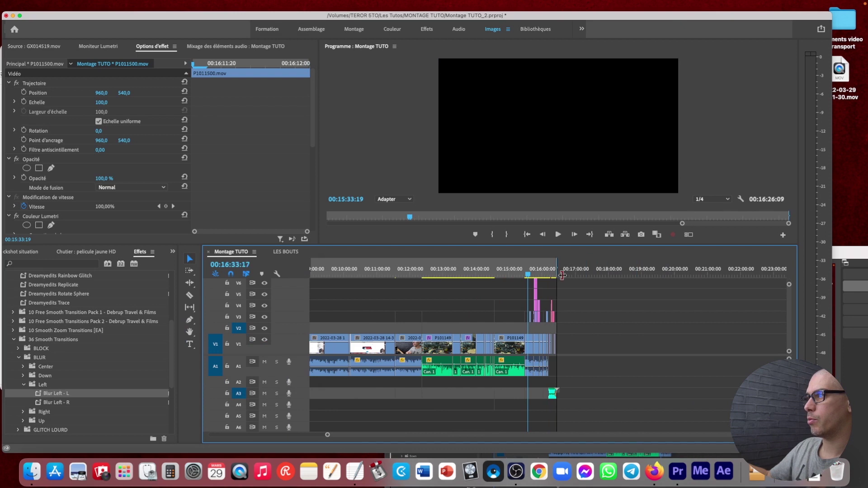
- Play back the intro titles from the end of the talking-head footage to about 00:16:19
click(555, 271)
scroll(644, 293, up, 5)
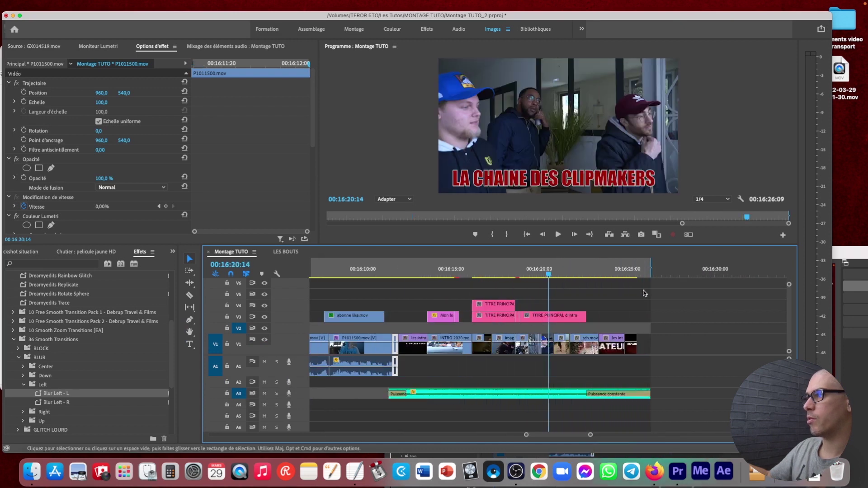
click(390, 273)
key(space)
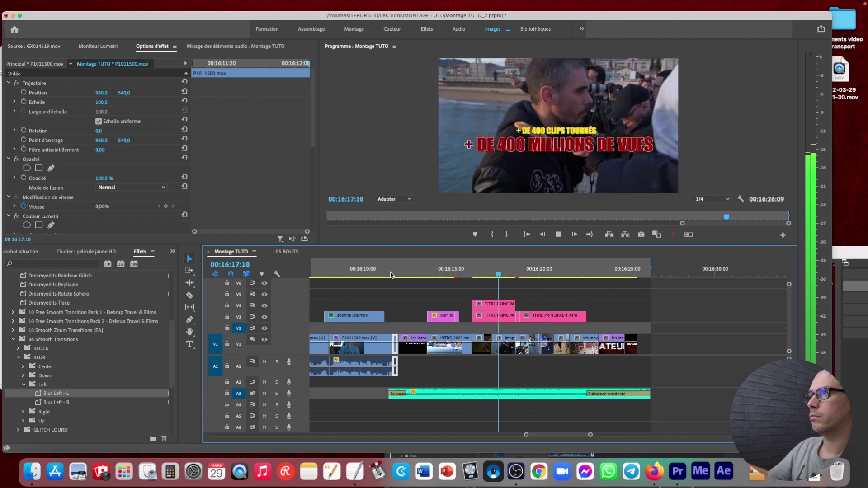
key(minus)
key(minus)
key(space)
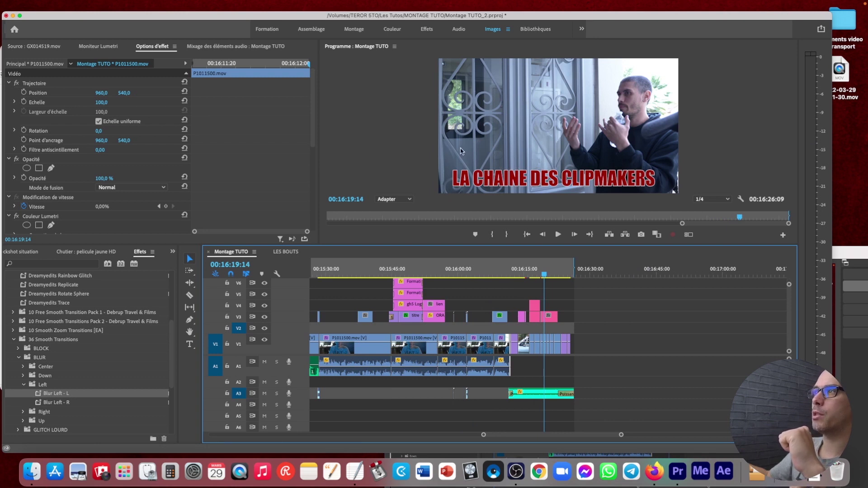
- Skim the whole sequence from the start to about 00:02:13 for moments that need a video card
key(minus)
key(minus)
click(472, 272)
key(backslash)
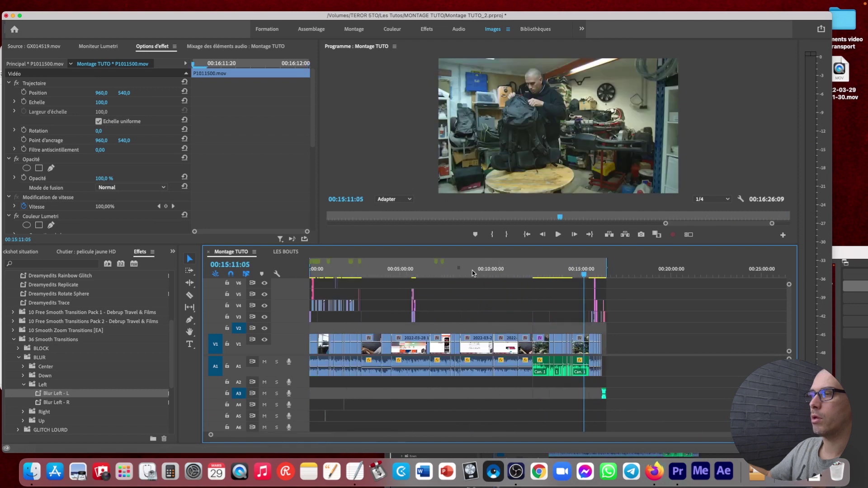
drag(344, 267, 319, 285)
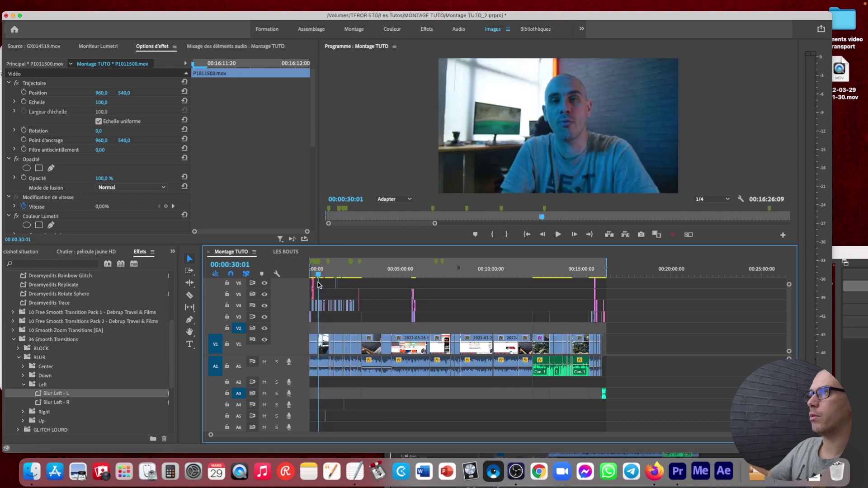
key(=)
key(=)
key(=)
drag(488, 274, 633, 275)
key(-)
key(-)
key(-)
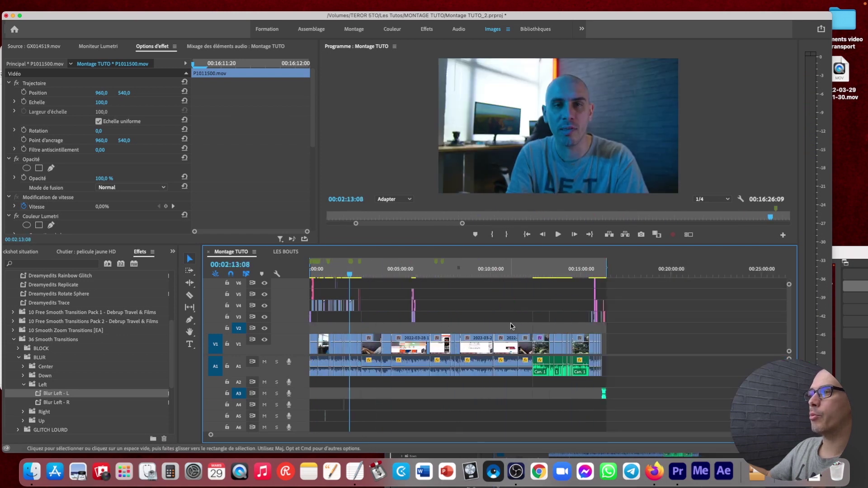
- Locate the led.mp4 clip on V4 and play it to about 00:02:25
drag(349, 275, 353, 275)
key(=)
key(=)
key(=)
key(=)
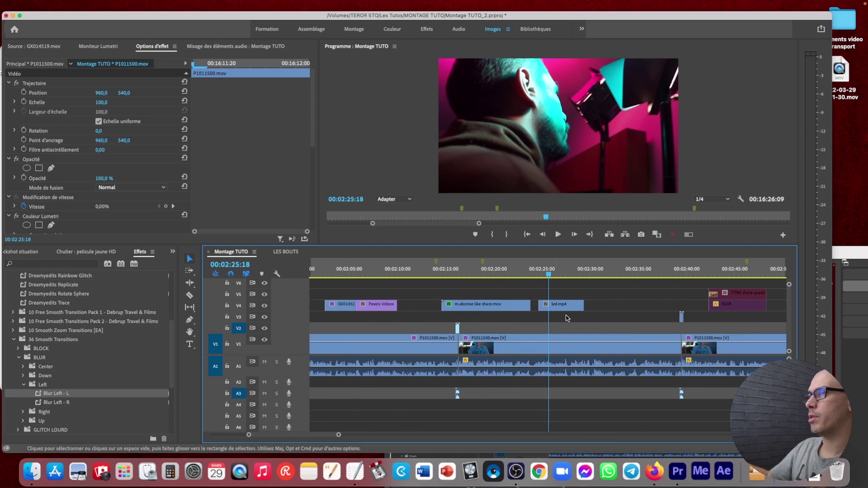
key(=)
click(559, 304)
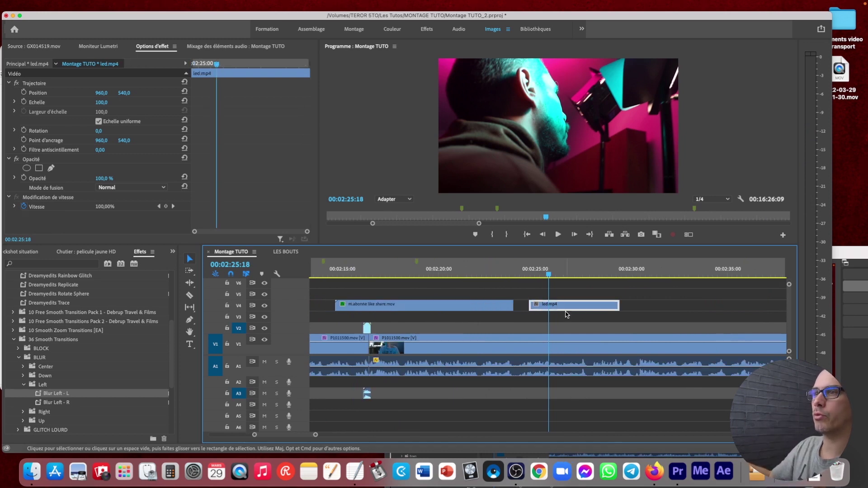
click(520, 270)
key(space)
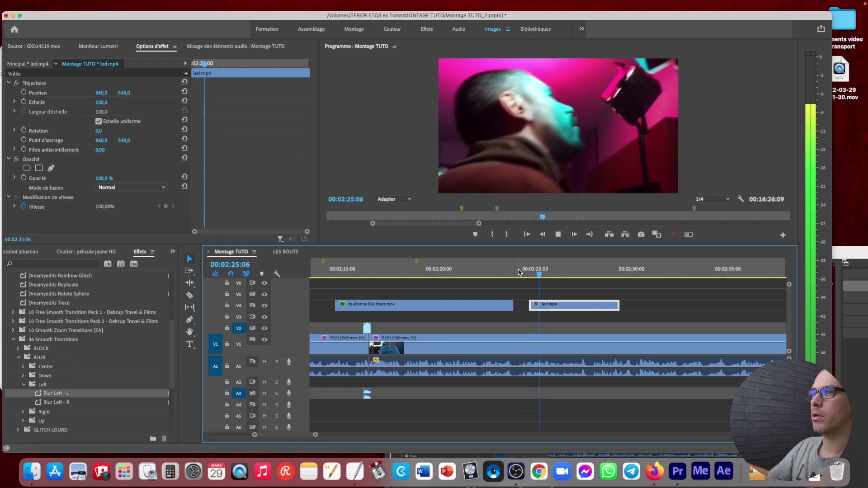
key(space)
- Add the entry "02:25 Lumiere neon Clip" under Fiche in the TextEdit notes
click(355, 471)
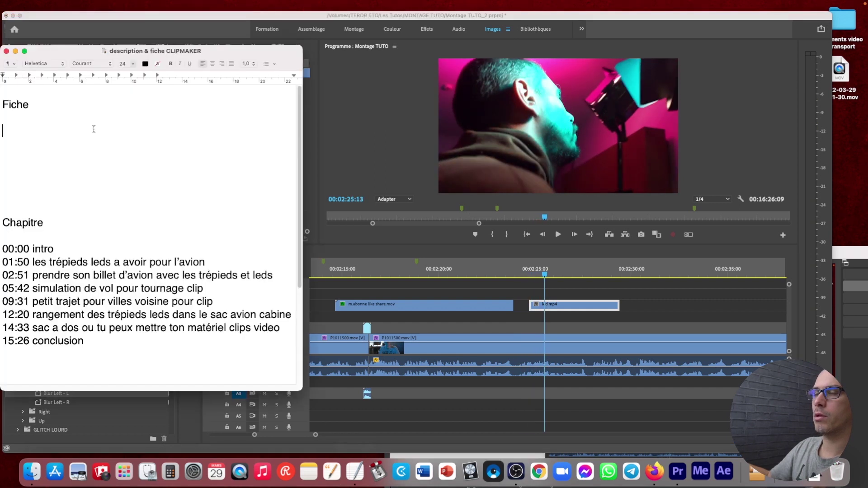
click(47, 133)
text(02:25 Lumiere neon Clip)
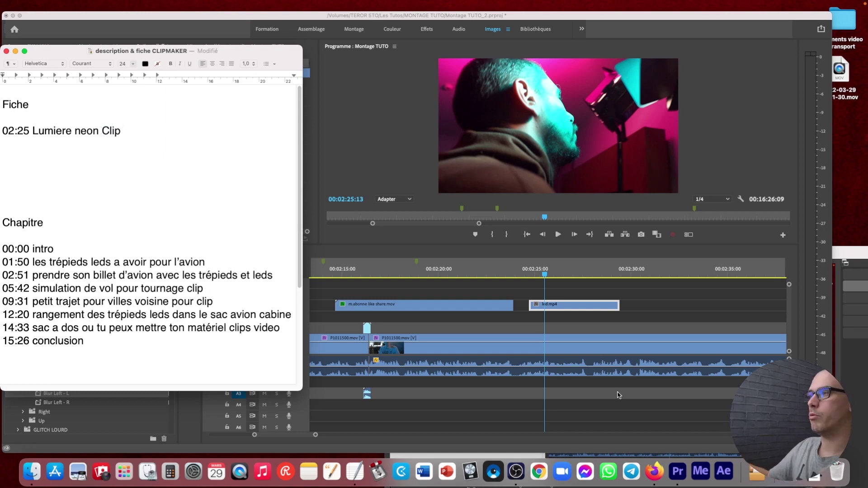
- Return to Premiere Pro and review the sequence from about 00:02:47 to 00:03:06 for the next card moment
click(546, 278)
scroll(547, 278, down, 5)
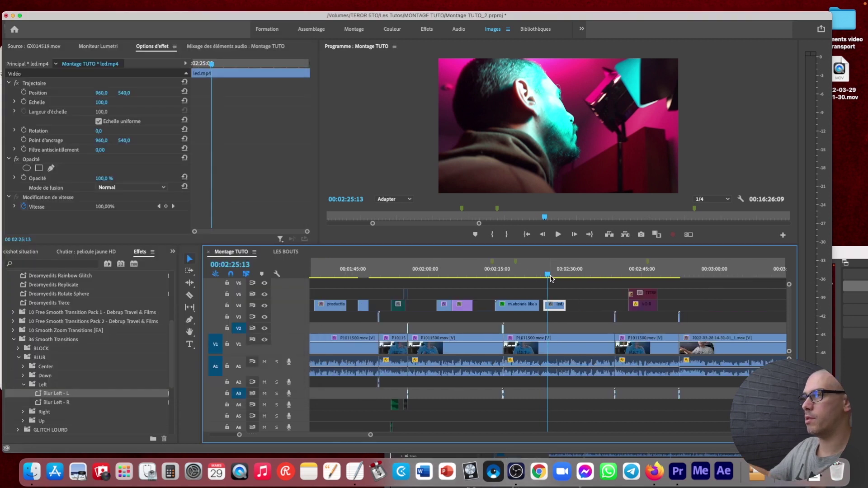
click(604, 274)
key(space)
scroll(607, 274, up, 3)
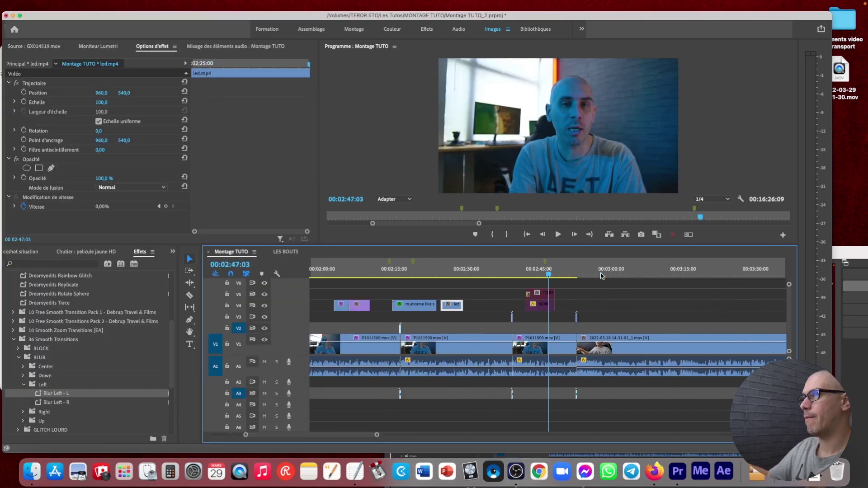
click(606, 274)
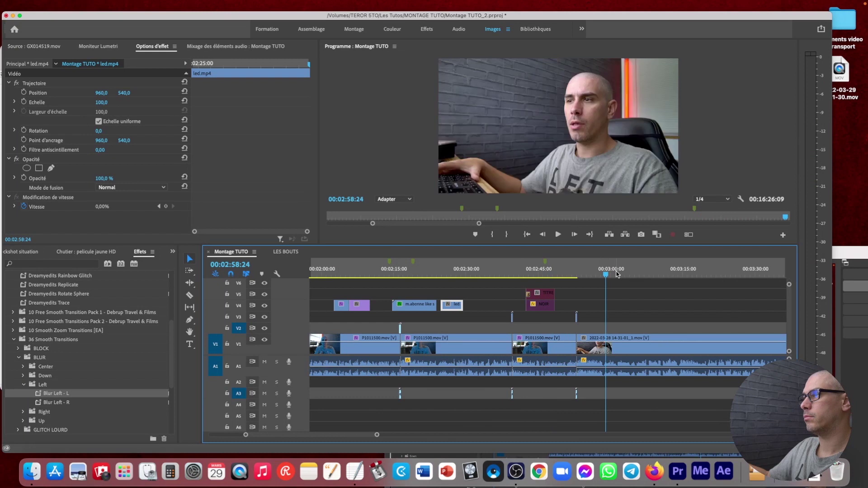
key(l)
key(l)
scroll(625, 277, down, 5)
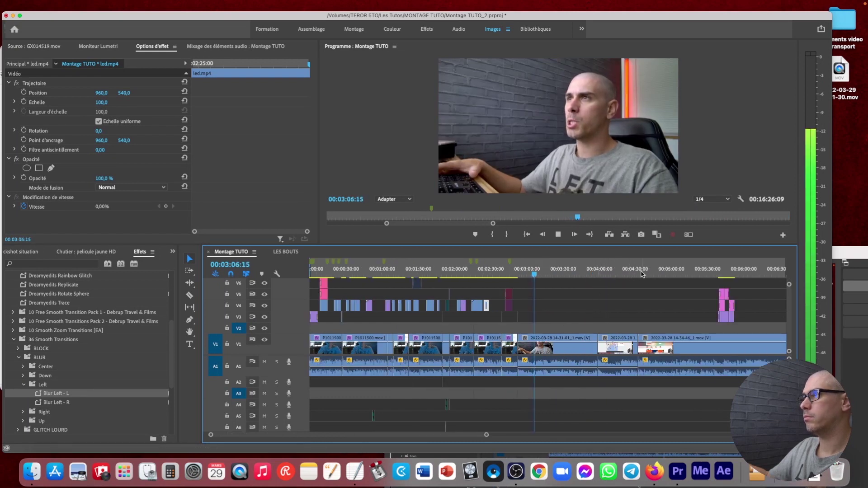
- Locate the training-course title overlay on the upper video tracks and play it to about 00:05:41
click(639, 274)
click(717, 272)
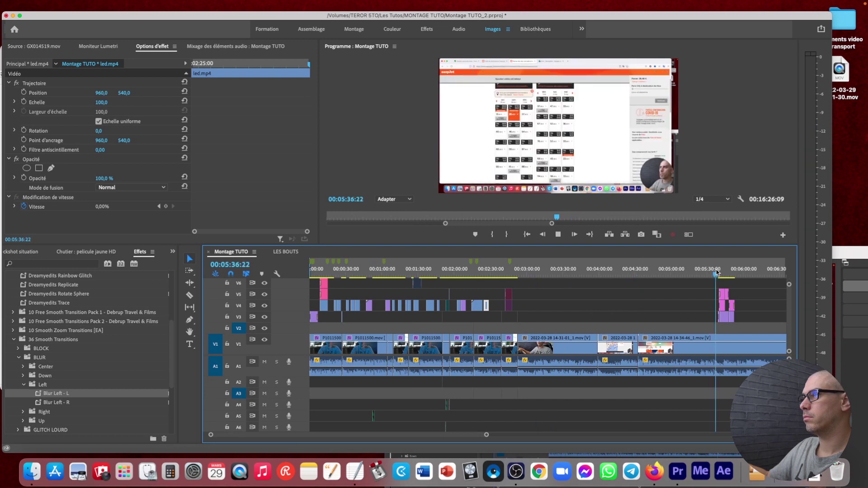
scroll(717, 271, up, 5)
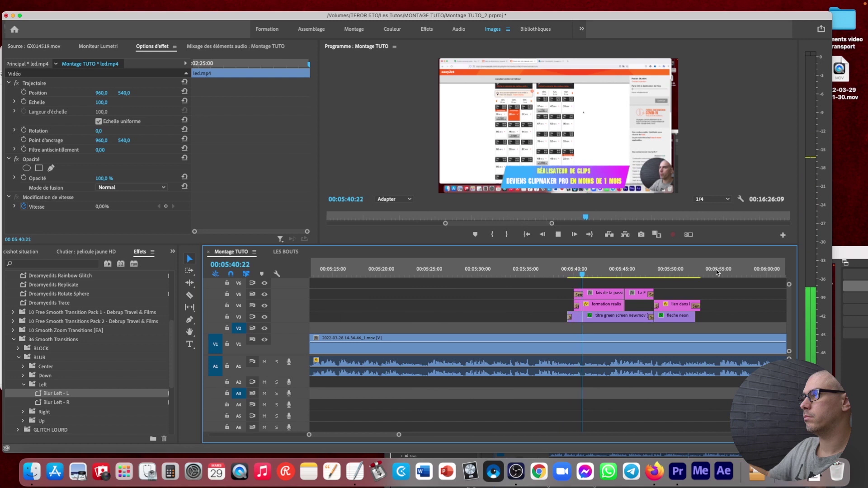
key(space)
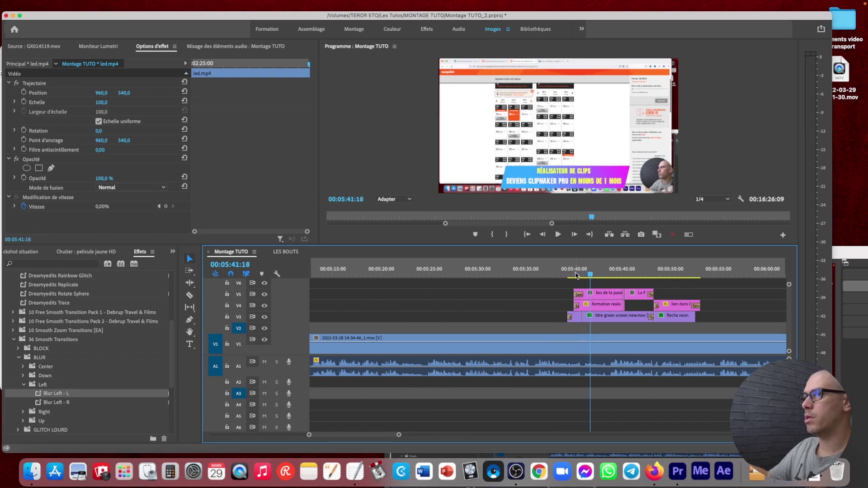
- Add the entry "05:41 La formation" under Fiche in the TextEdit notes and save the file
click(355, 472)
text(05:41)
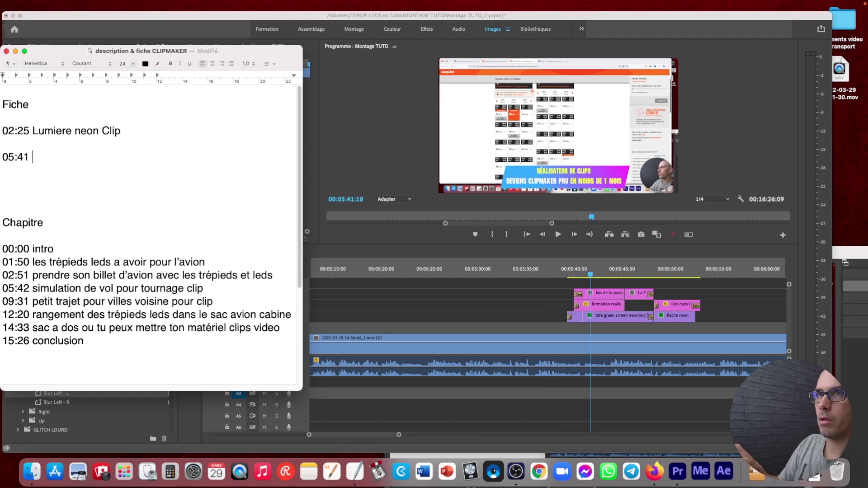
text( La formation)
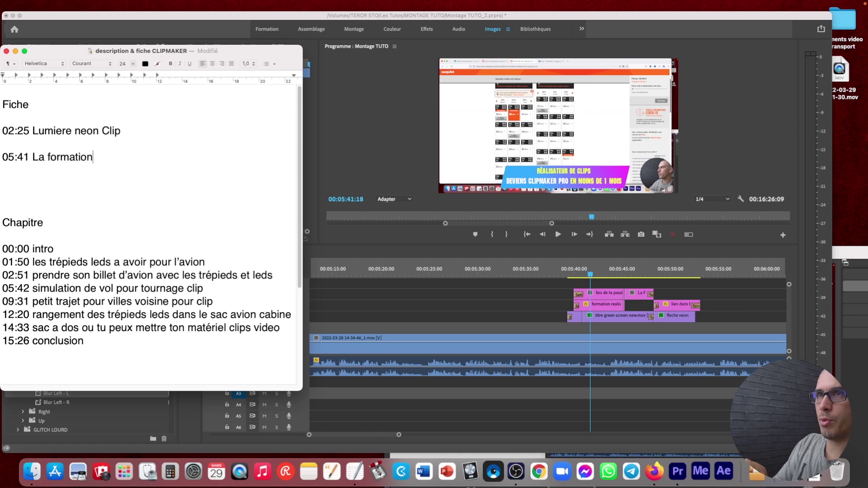
key(super+s)
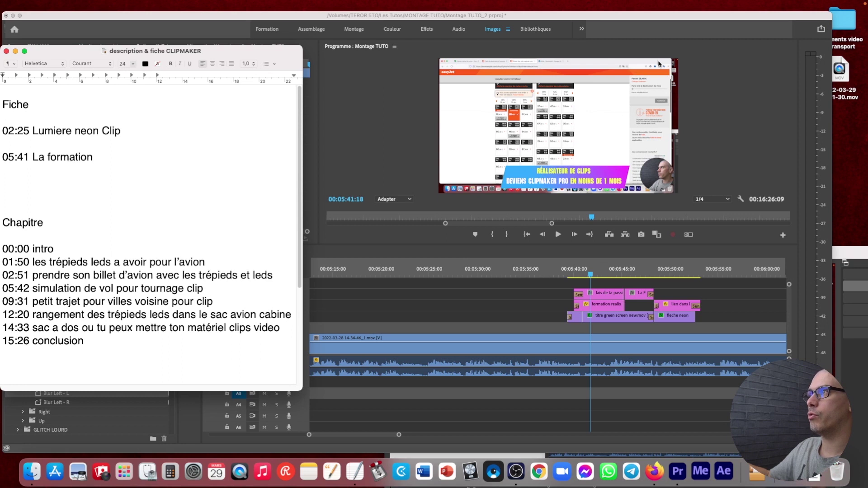
- Return to Premiere Pro and skim the sequence from about 00:08:22 to 00:12:19 for further card moments
click(598, 304)
key(minus)
key(minus)
key(minus)
key(minus)
click(614, 267)
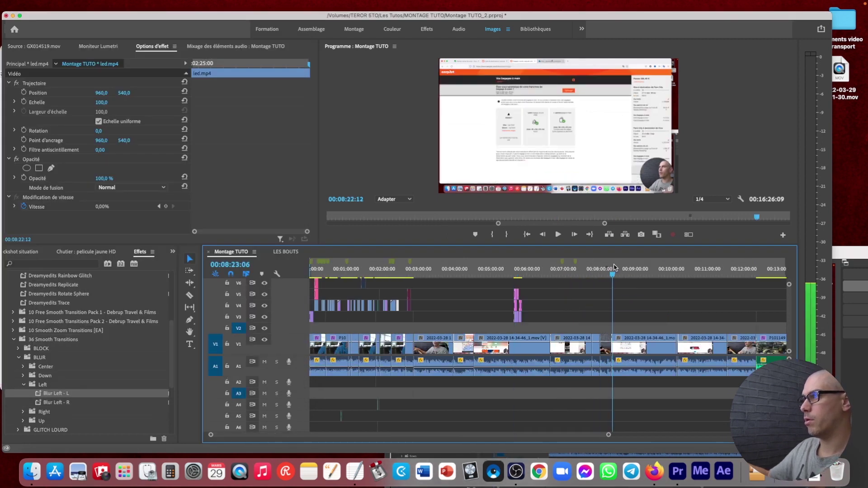
drag(614, 267, 626, 268)
key(minus)
drag(471, 269, 531, 280)
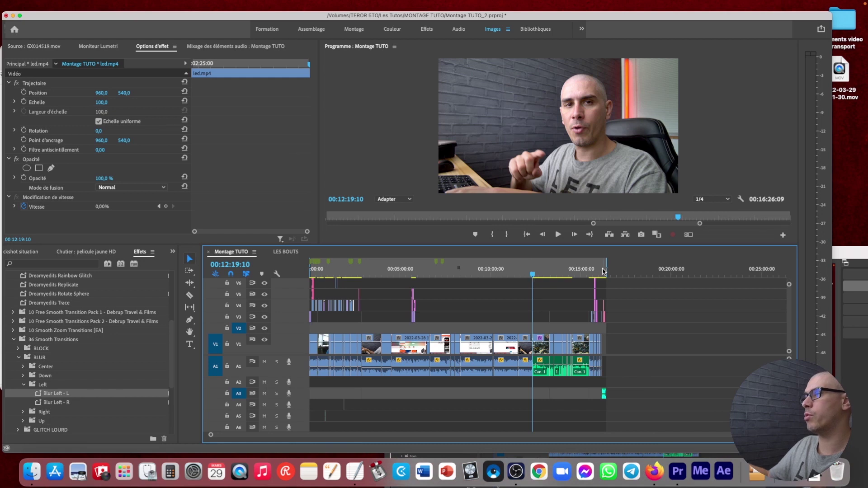
- Examine the closing part of the sequence around 00:14:47 and 00:16:05 for moments that need a card
click(601, 272)
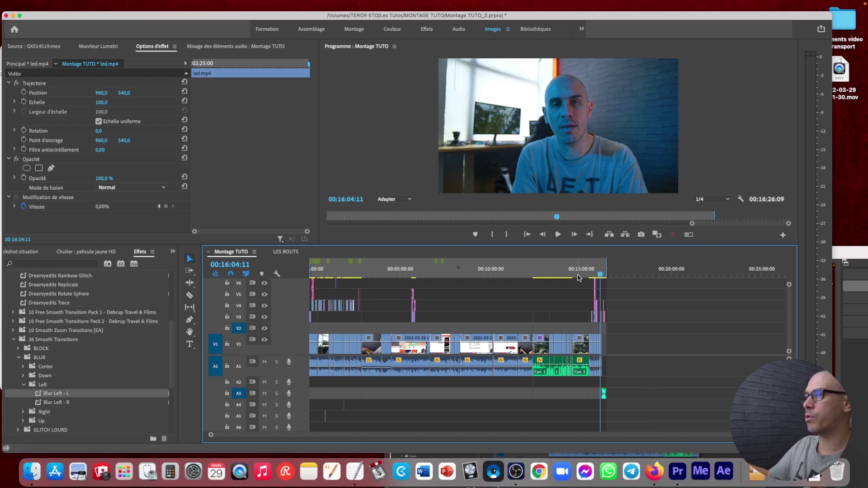
click(578, 274)
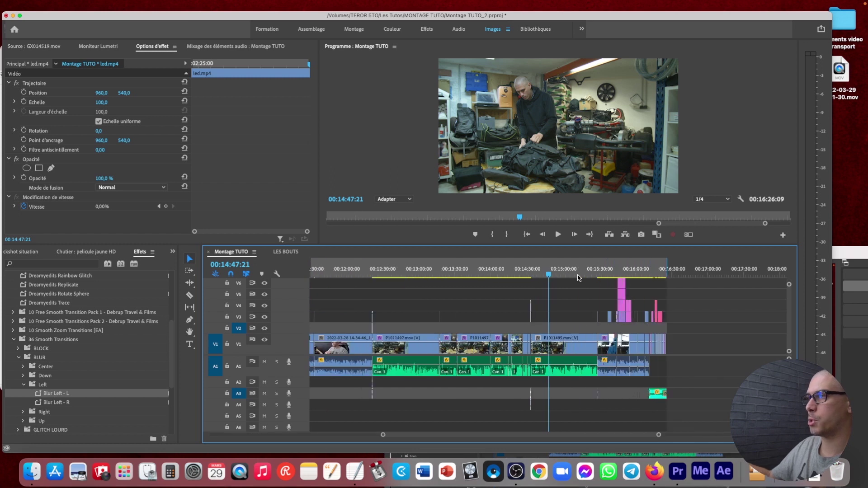
click(601, 274)
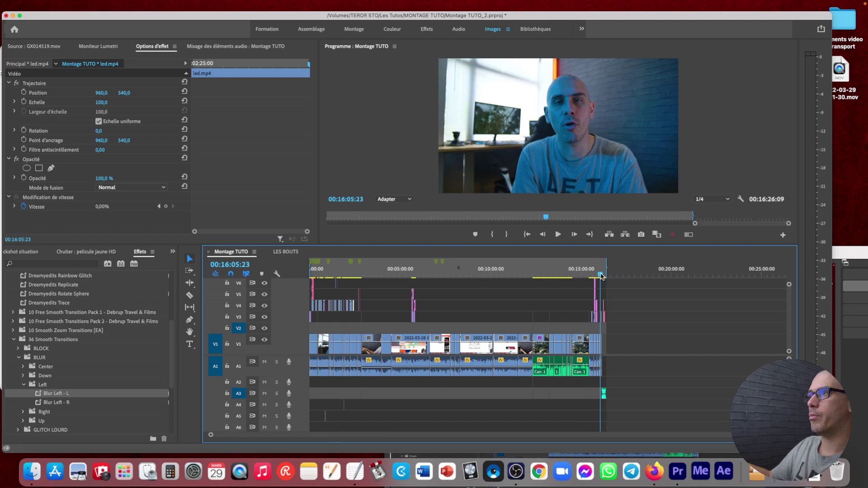
key(equal)
key(equal)
key(equal)
key(equal)
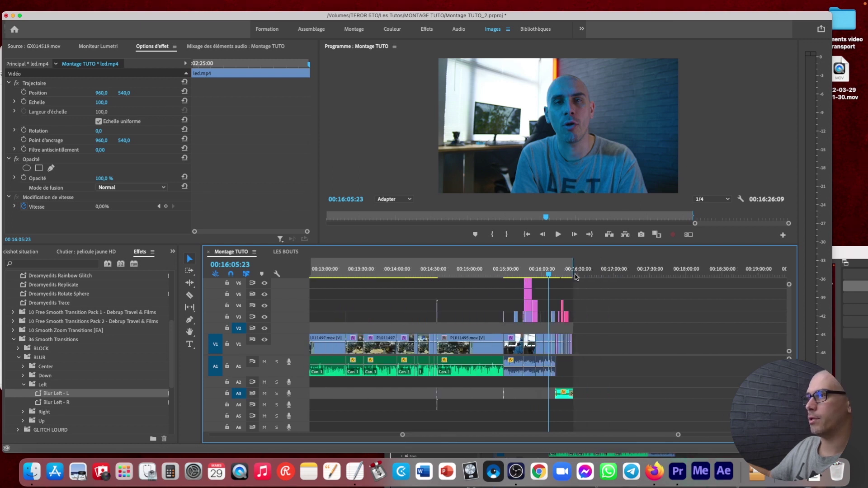
key(minus)
key(minus)
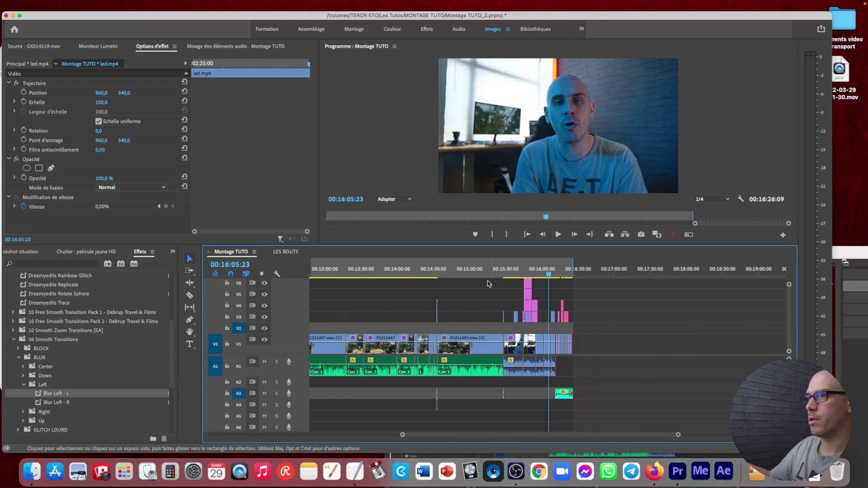
- Play the backpack footage from about 00:14:49 and skim the rest of the sequence to about 00:16:16
click(456, 274)
key(space)
scroll(475, 281, up, 5)
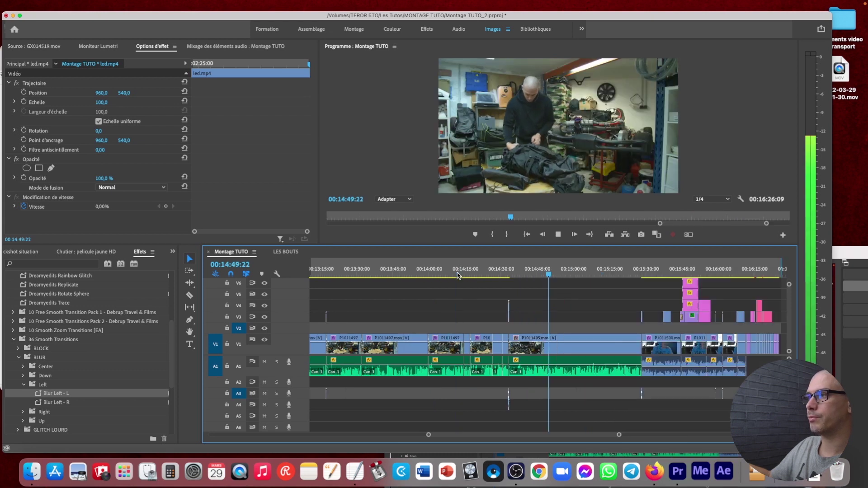
key(equal)
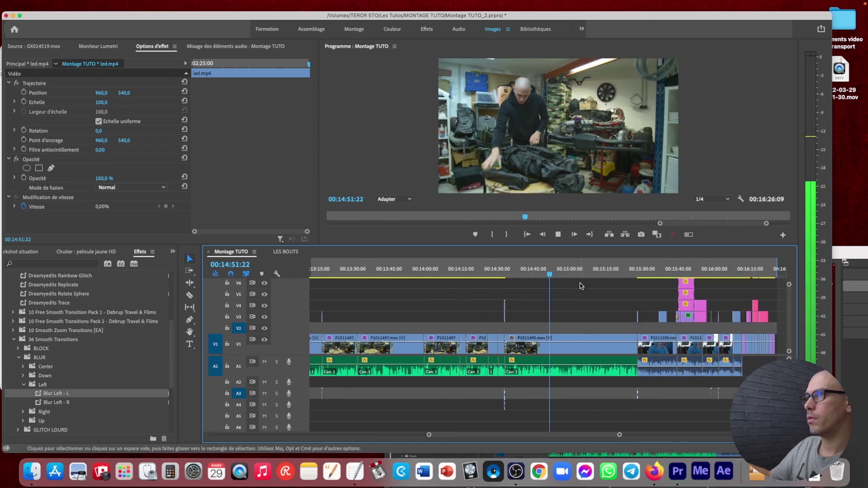
click(593, 275)
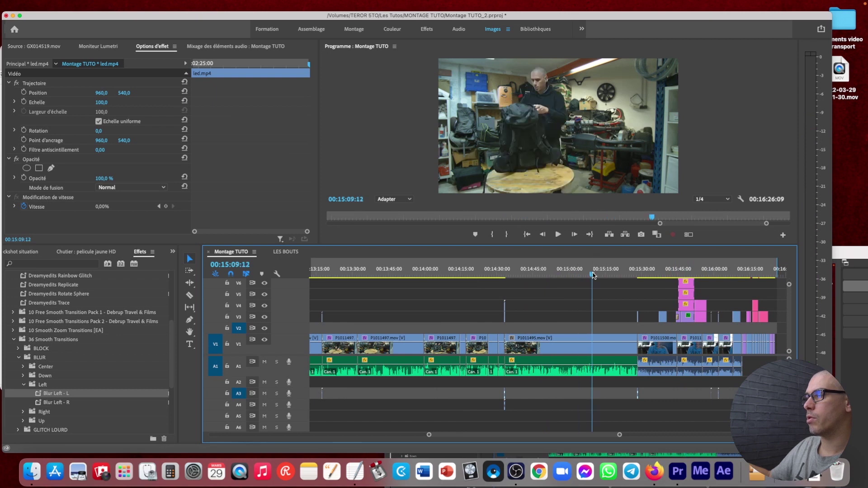
key(minus)
drag(645, 273, 653, 270)
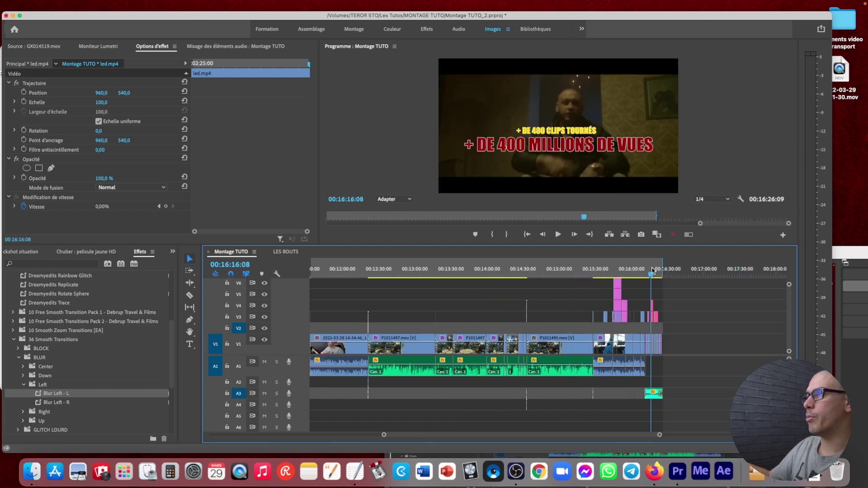
key(minus)
key(minus)
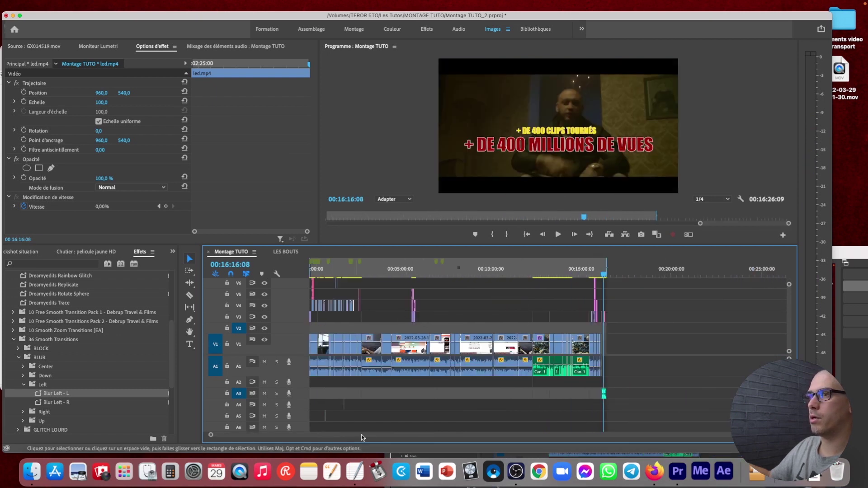
click(355, 471)
scroll(175, 240, down, 5)
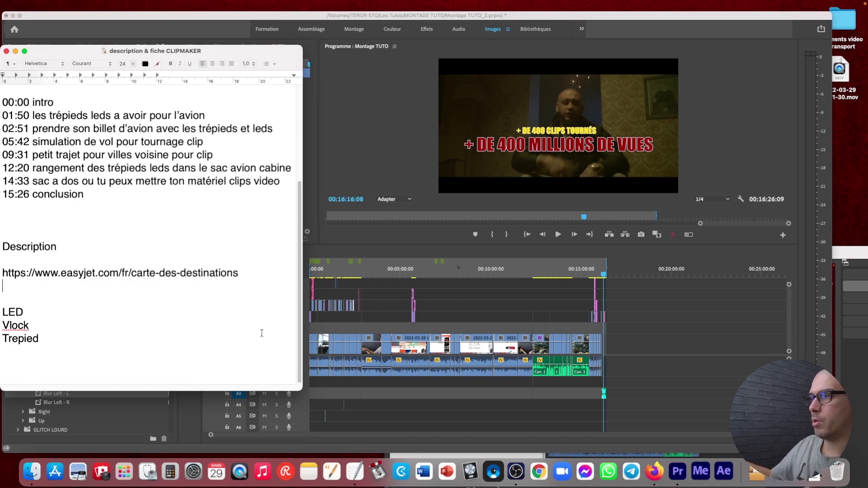
text(www.blablacar.fr)
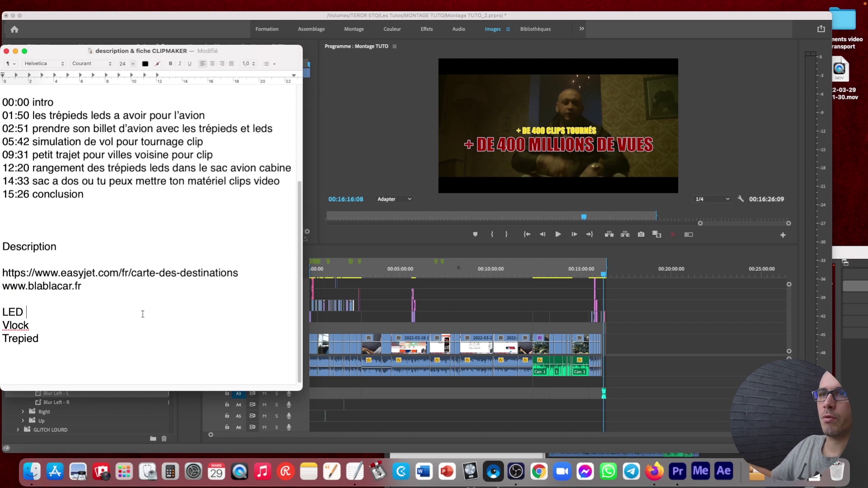
key(Return)
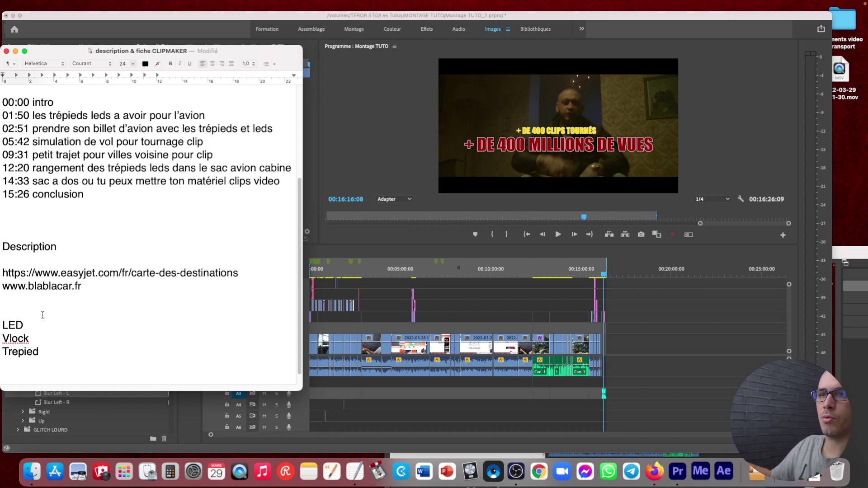
- Complete the LED line to read "LED : mettre les liens de ma boutique led" and save the notes
text(me)
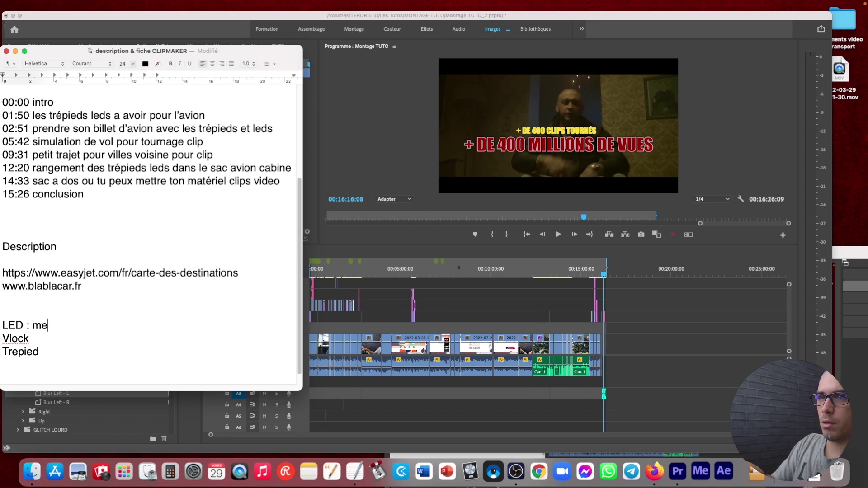
text(ttre les de )
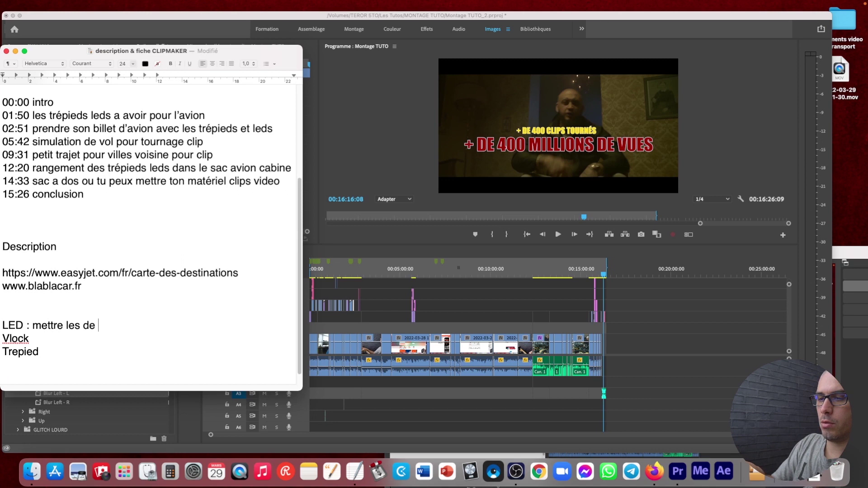
text(ma boutique)
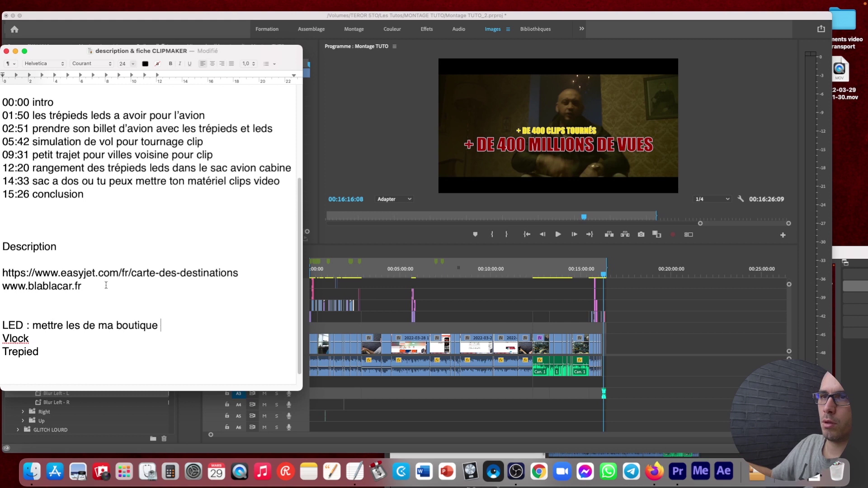
click(81, 325)
text(liens )
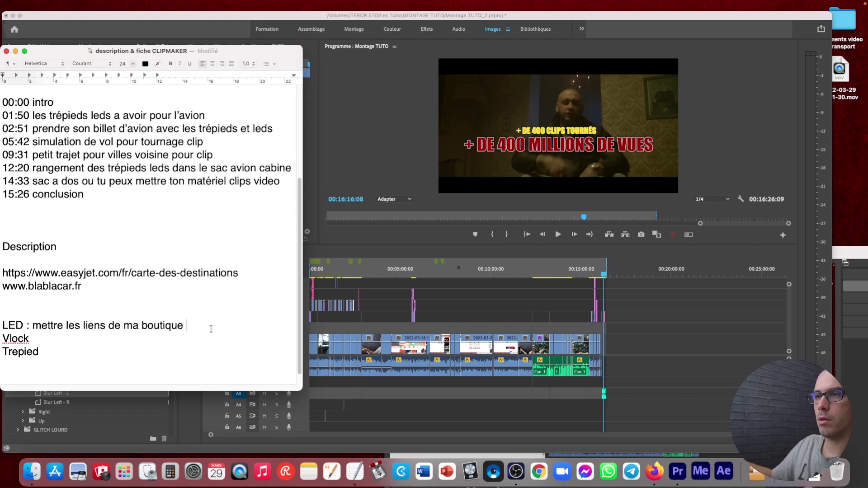
text(led)
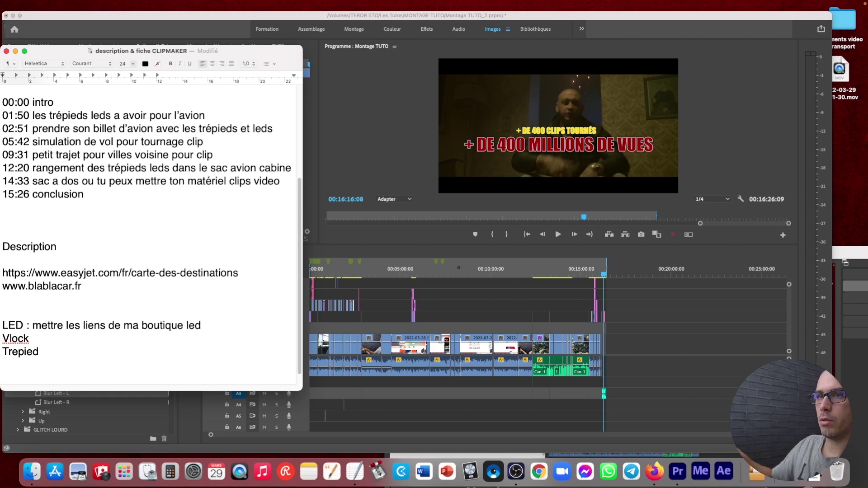
scroll(202, 322, up, 10)
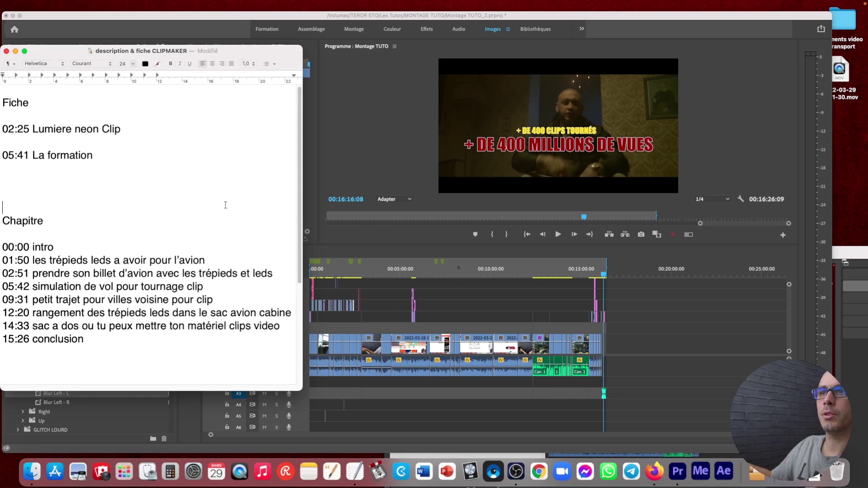
key(super+s)
- Check the BlaBlaCar passage at about 00:10:56 in Premiere Pro against the Chapitre and Description sections of the TextEdit notes
click(499, 271)
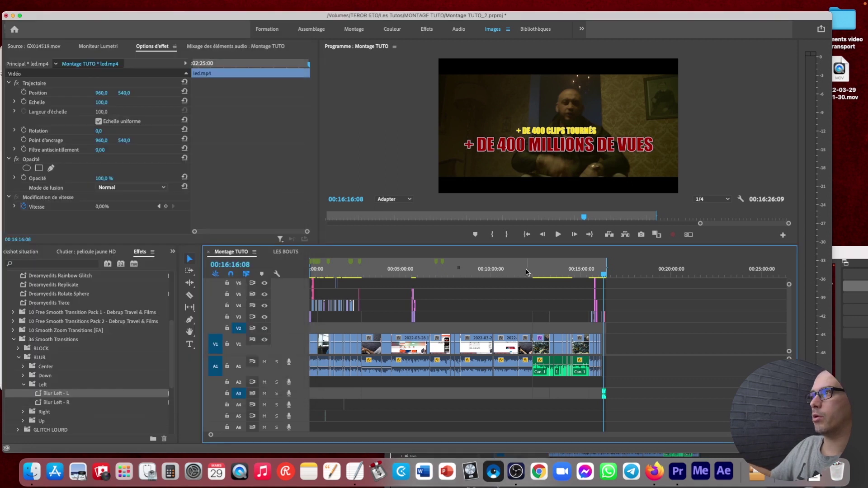
click(398, 273)
click(507, 271)
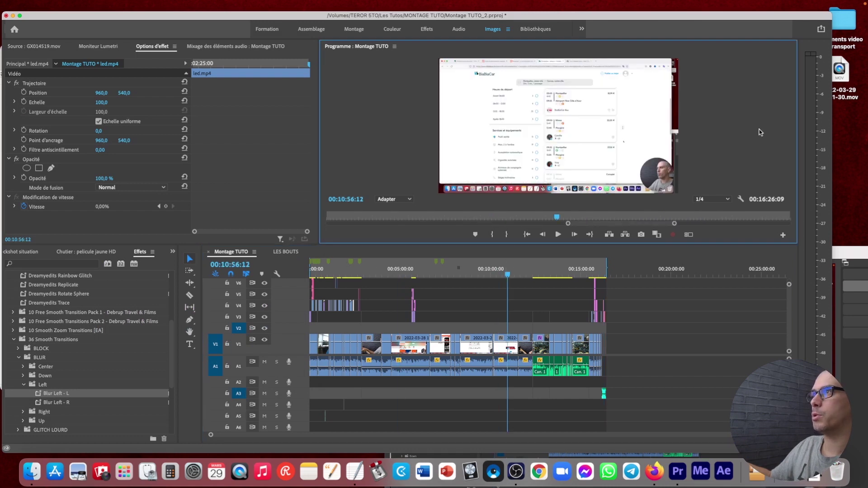
key(grave)
key(grave)
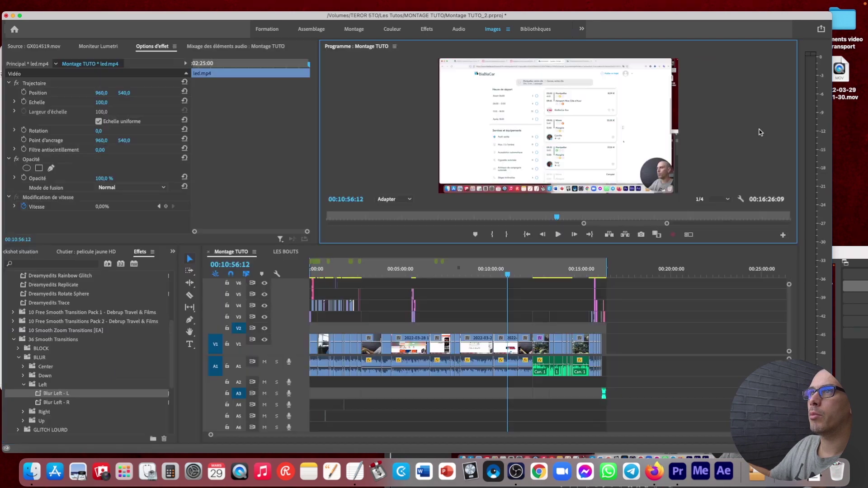
click(356, 472)
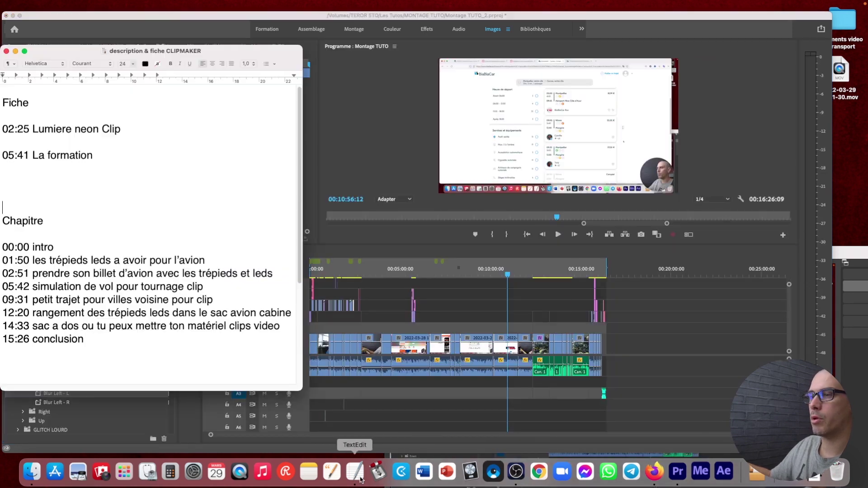
scroll(212, 332, down, 5)
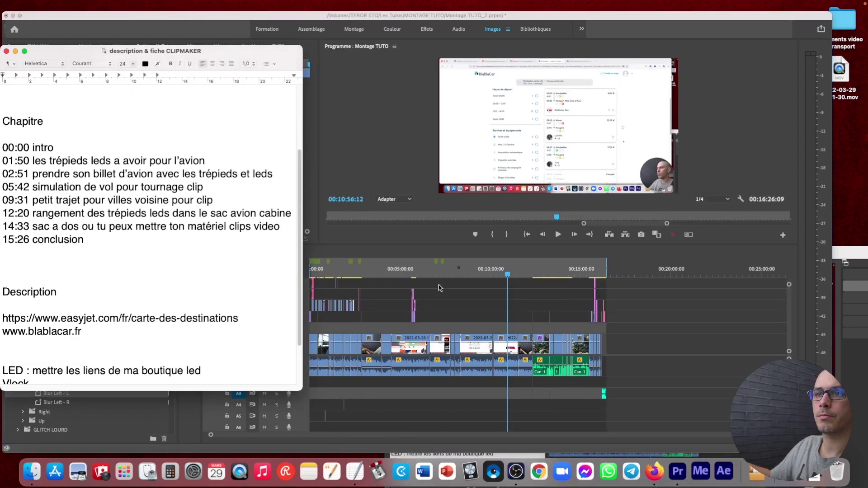
- Open the media export settings for the Montage TUTO sequence in Premiere Pro
click(525, 290)
mouse_move(105, 2)
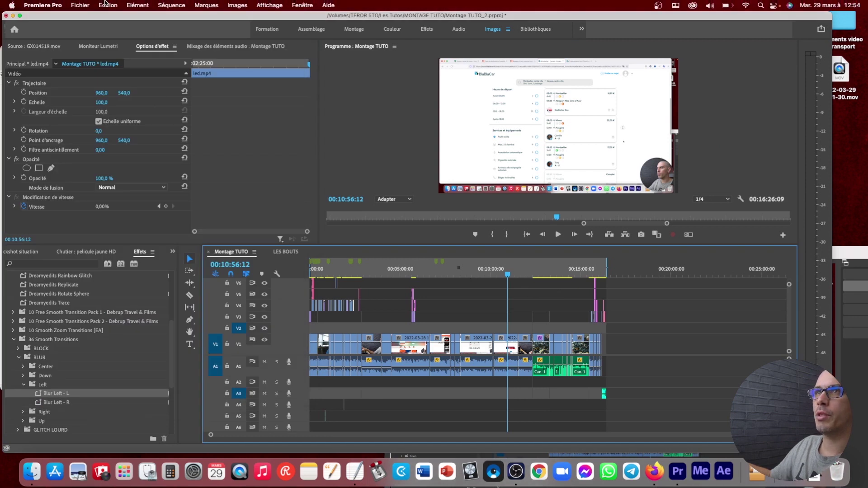
click(78, 5)
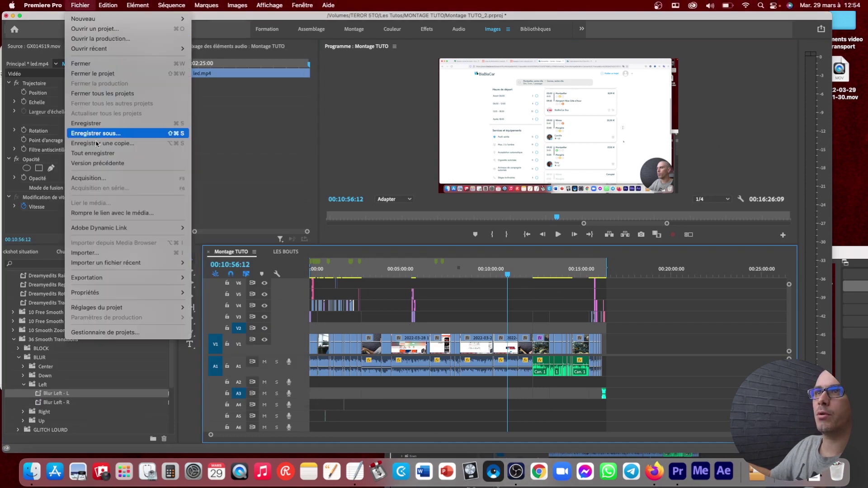
mouse_move(96, 279)
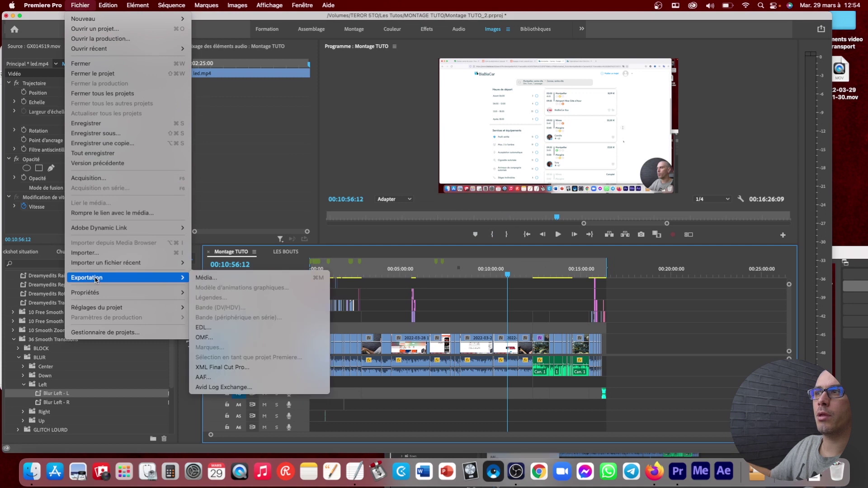
click(201, 280)
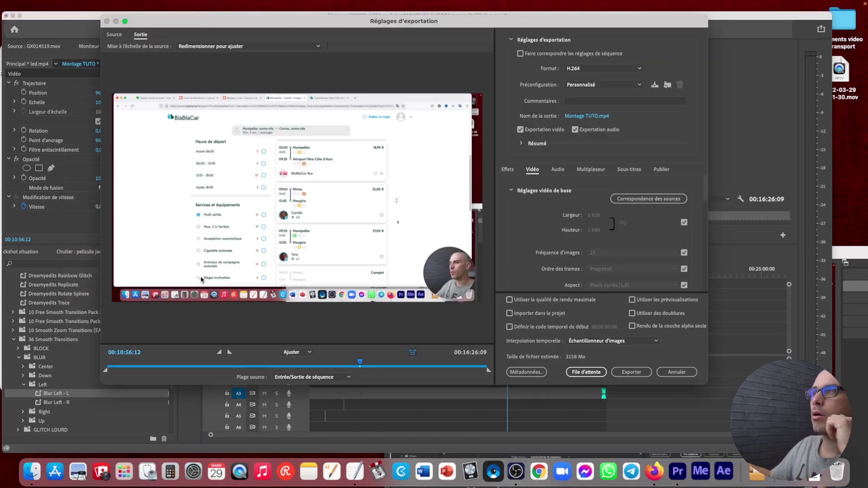
- Preview the export at about 00:05:18 and review the basic video settings and the available formats
drag(300, 364, 230, 361)
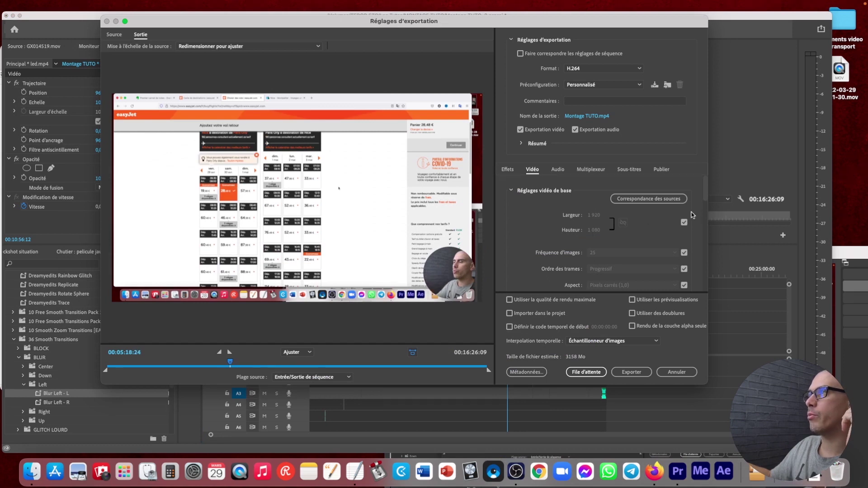
drag(704, 196, 707, 200)
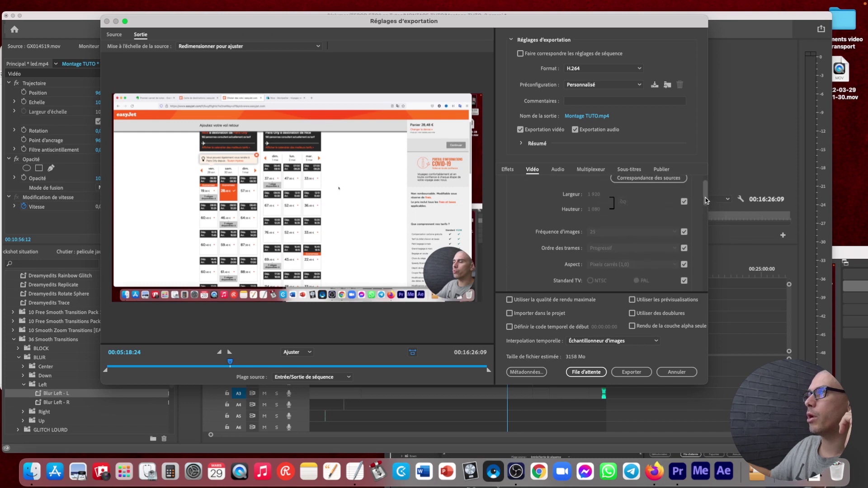
click(611, 69)
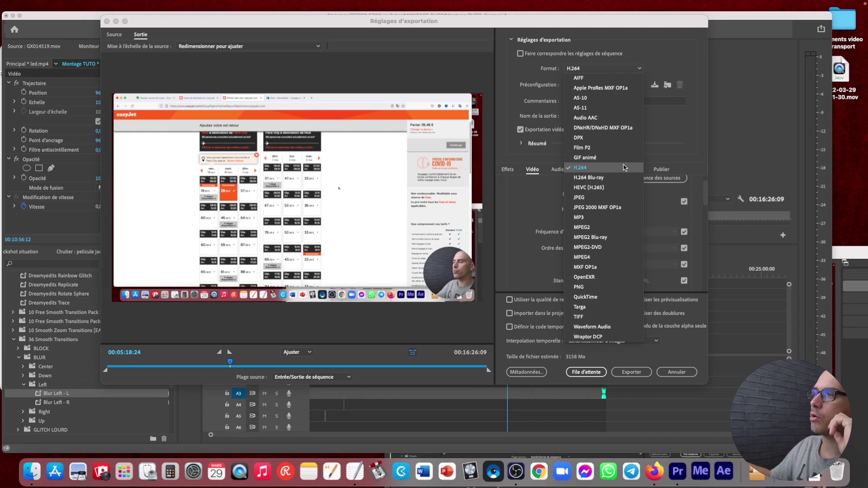
click(686, 134)
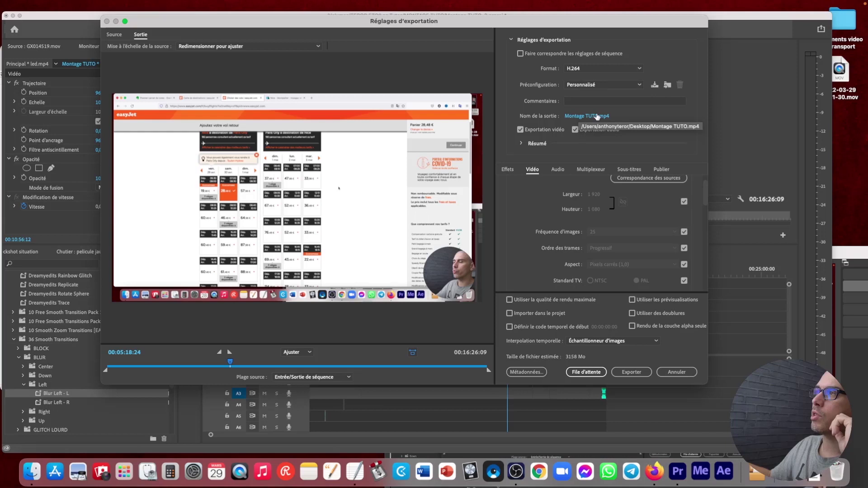
- Set the bitrate encoding to CBR with a target bitrate of 26,86 Mbit/s
drag(706, 199, 706, 282)
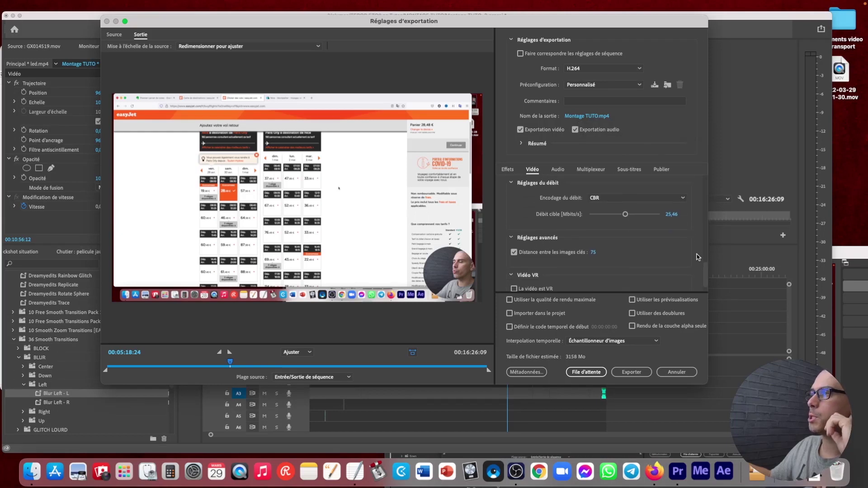
click(681, 197)
click(608, 211)
click(646, 197)
click(614, 218)
click(656, 183)
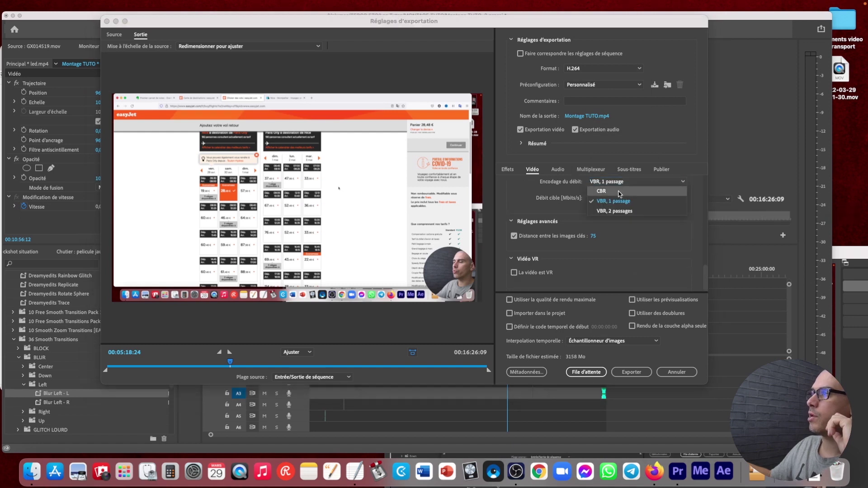
click(619, 195)
drag(625, 216, 629, 217)
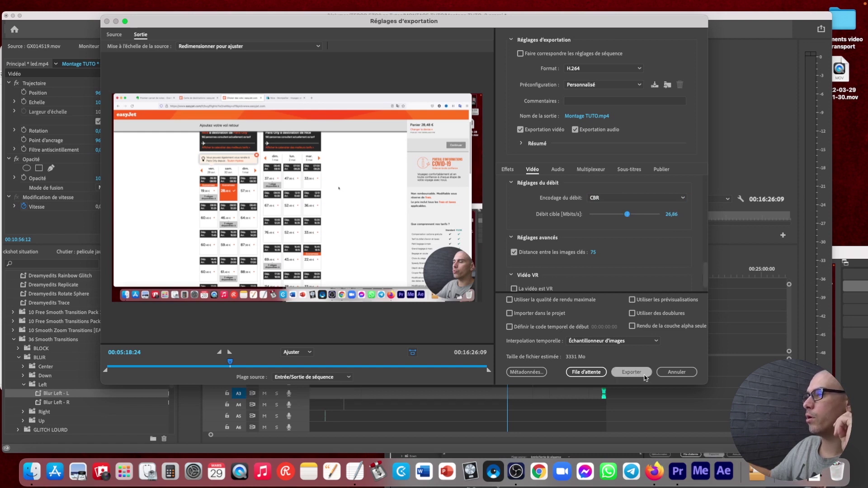
- Preview the export at about 00:13:03, name the output "Transport avion.mp4" in the Bureau folder, and export the sequence
click(480, 366)
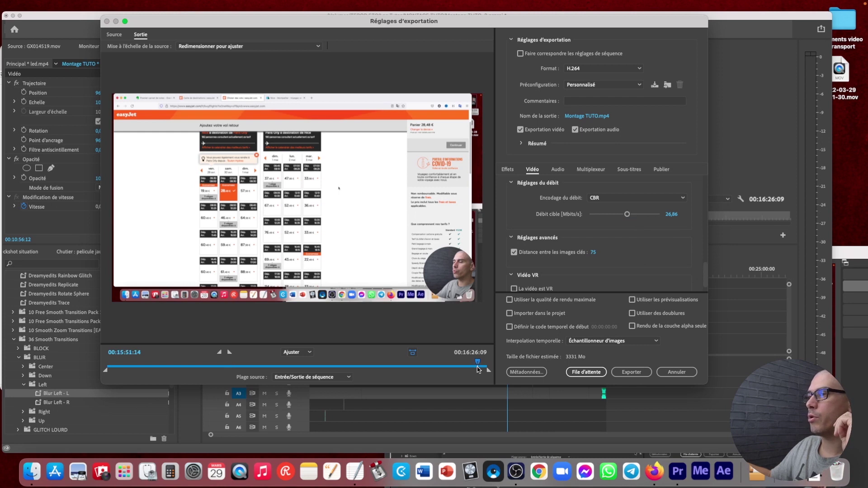
drag(481, 367, 409, 367)
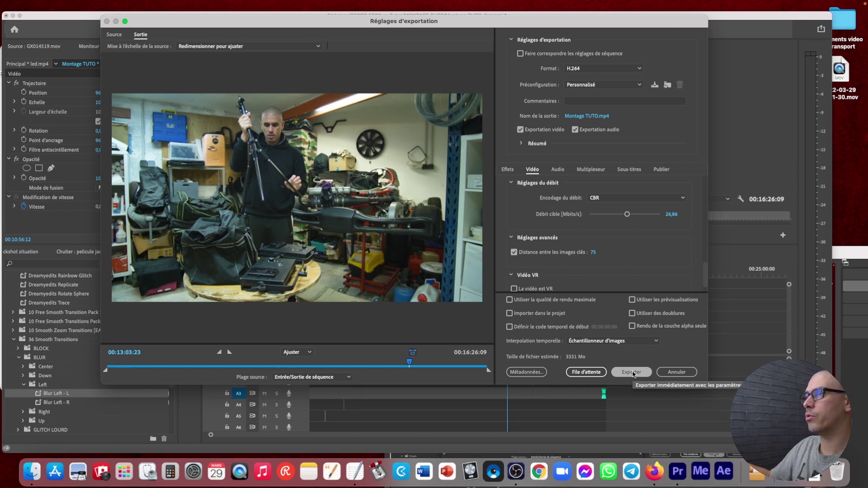
click(580, 117)
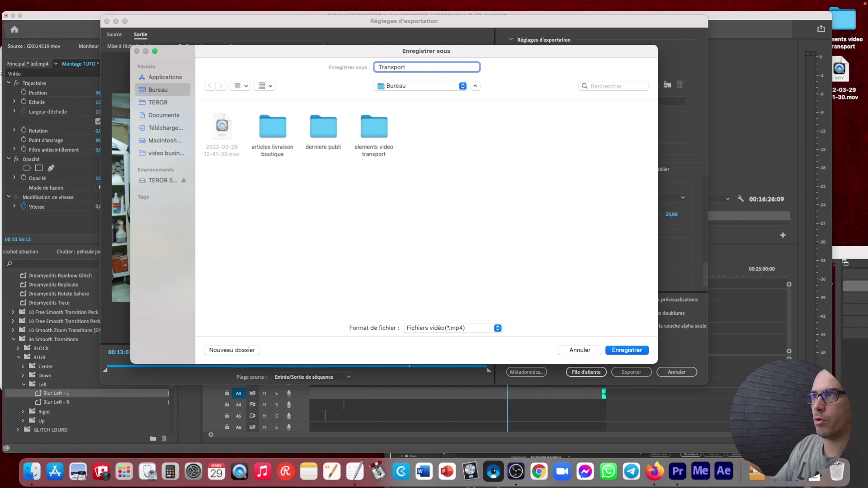
key(Return)
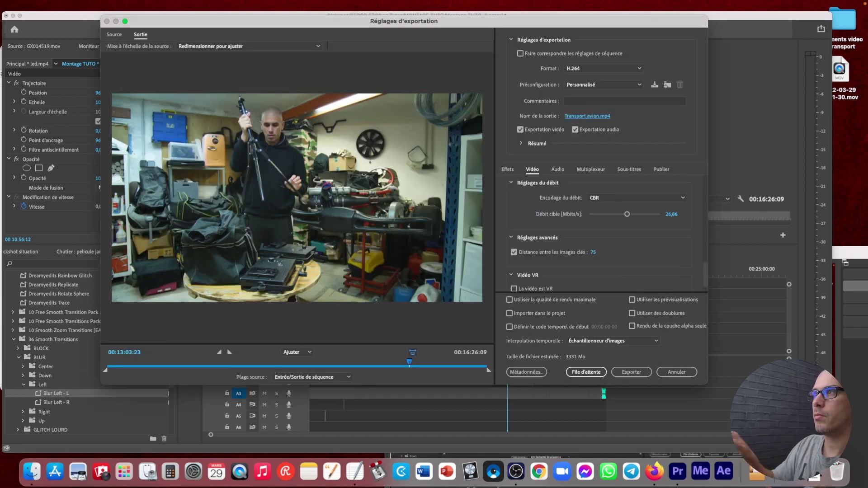
click(632, 373)
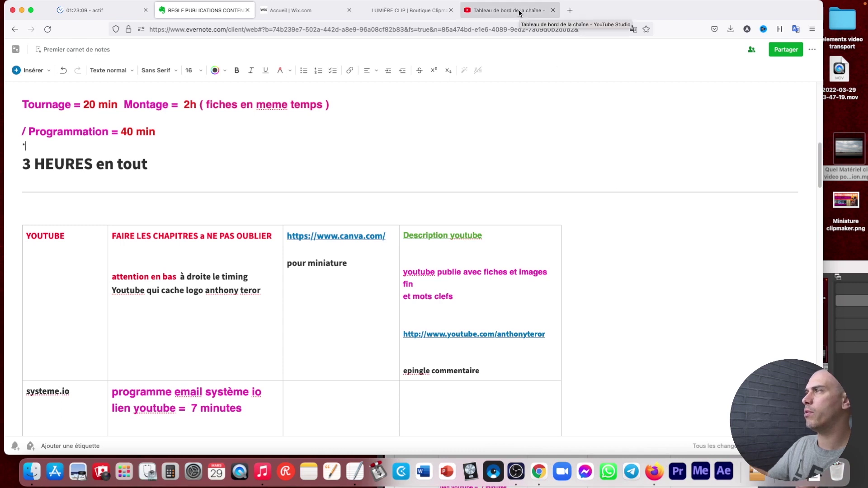
- Hide the browser and enlarge the TextEdit notes window on the desktop
click(557, 120)
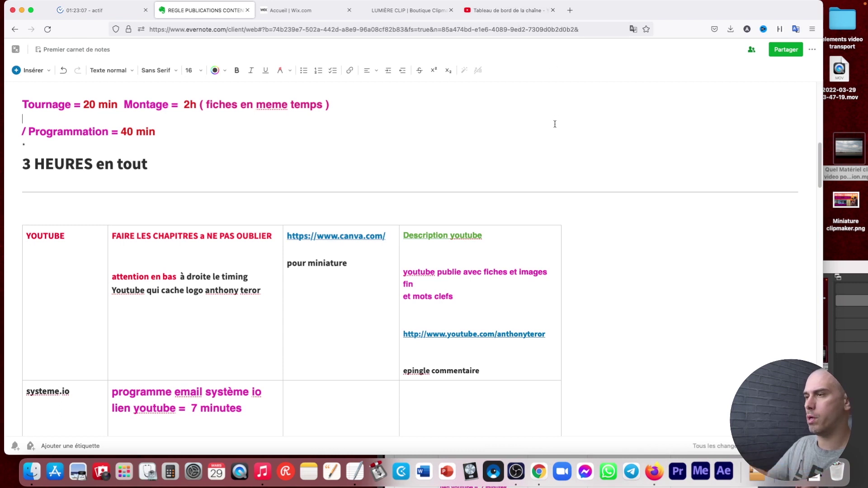
key(super+h)
drag(507, 39, 539, 20)
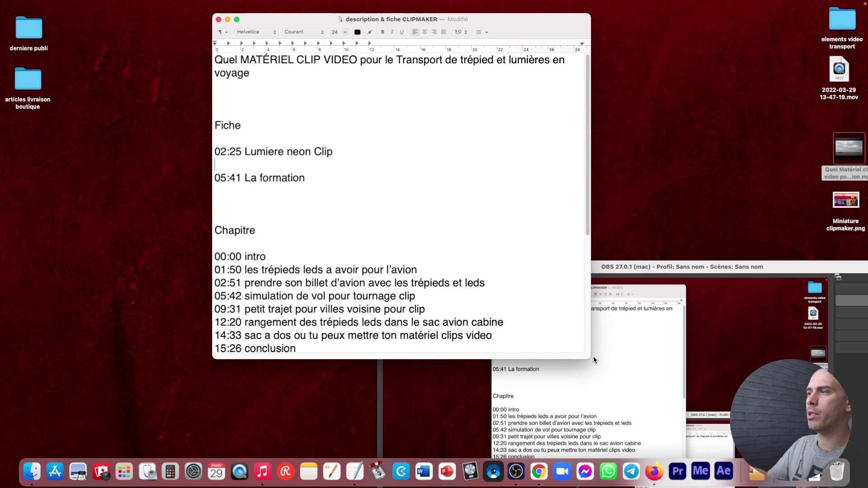
drag(589, 355, 608, 393)
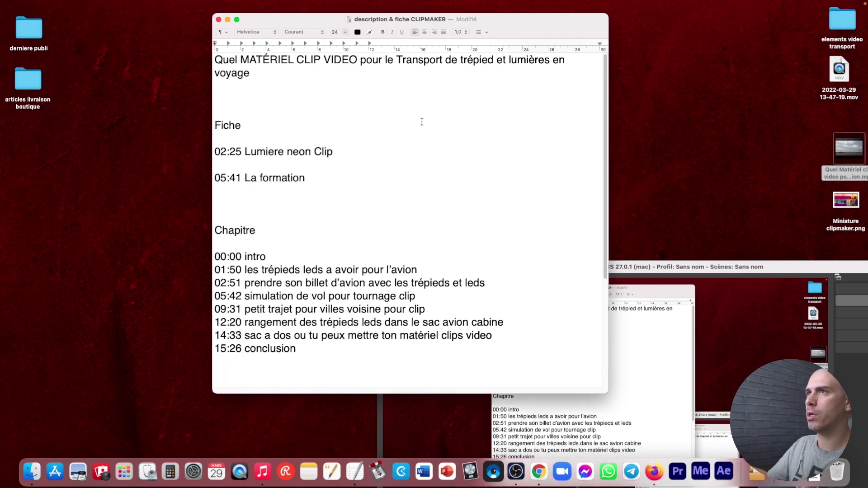
- Rename the mp4 on the desktop with the title copied from the notes, "Quel MATÉRIEL CLIP VIDEO pour le Transport de trépied et lumières en voyage"
drag(273, 76, 212, 62)
key(super+c)
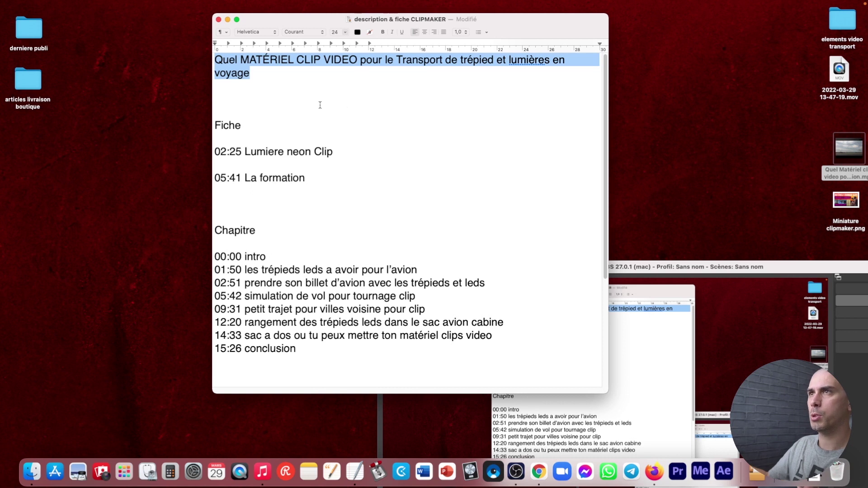
drag(852, 179, 752, 145)
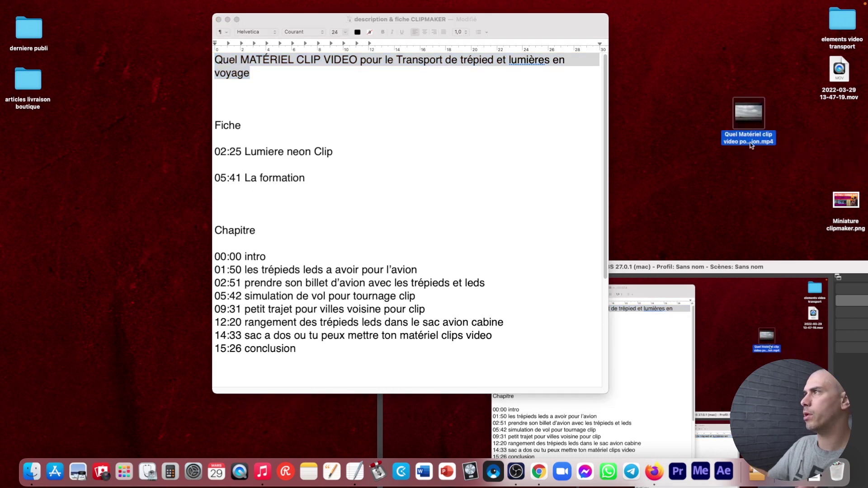
key(Return)
key(super+v)
key(Return)
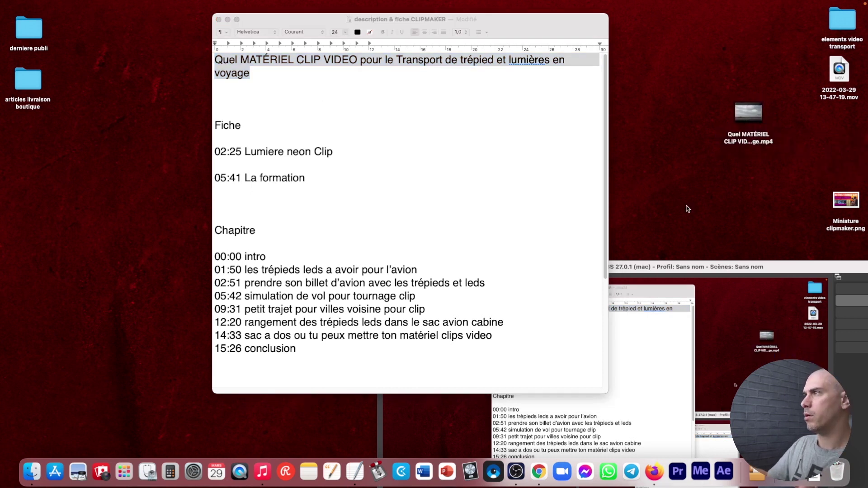
- Preview the first seconds of the renamed mp4 on the desktop and close the preview
click(753, 119)
key(space)
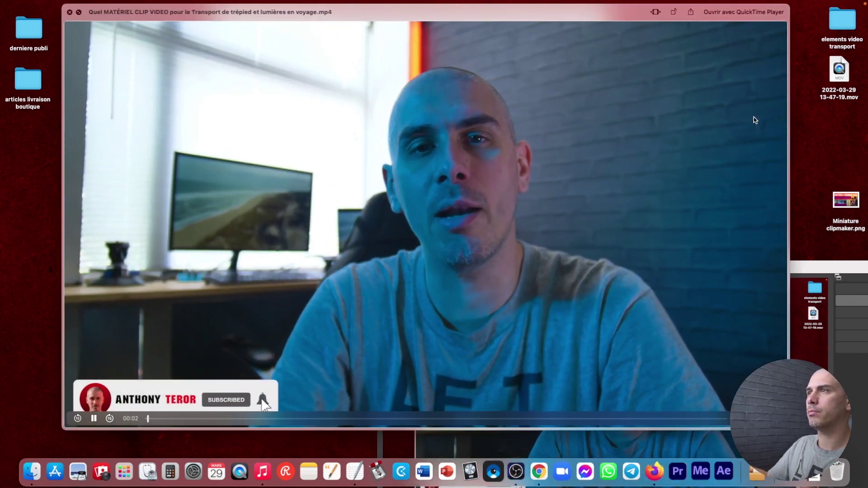
key(space)
- Rename the thumbnail "Miniature clipmaker.png" to "Quel MATÉRIEL CLIP VIDEO pour le Transport de trépied et lumières en voyage"
drag(846, 201, 806, 168)
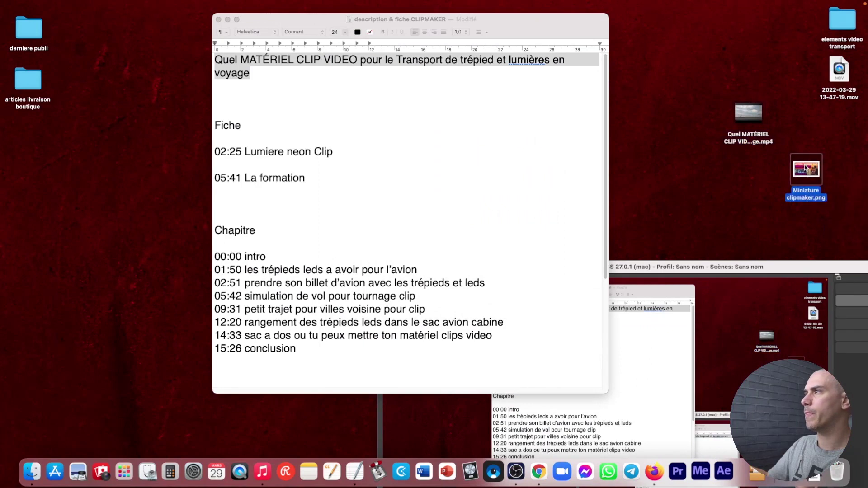
key(Return)
text(Transport de trépied et lumières en voyage)
click(718, 182)
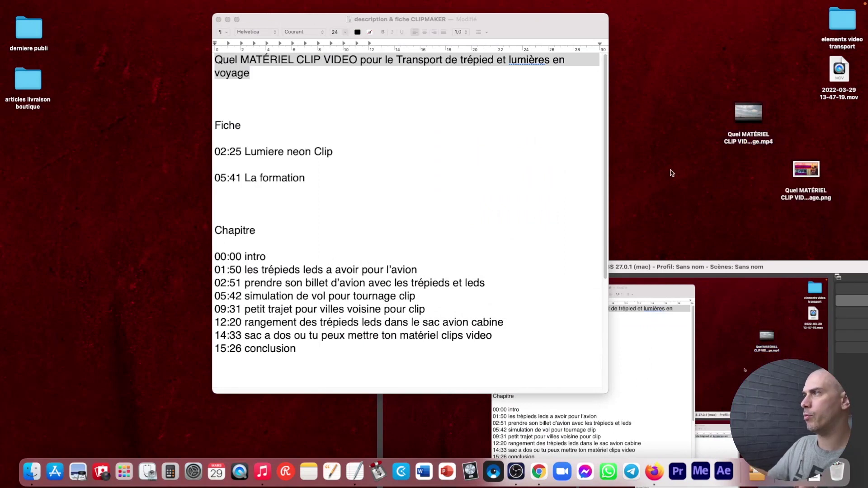
- Switch from the notes to the browser and review the YouTube and systeme.io rows of the Evernote publishing checklist
click(528, 94)
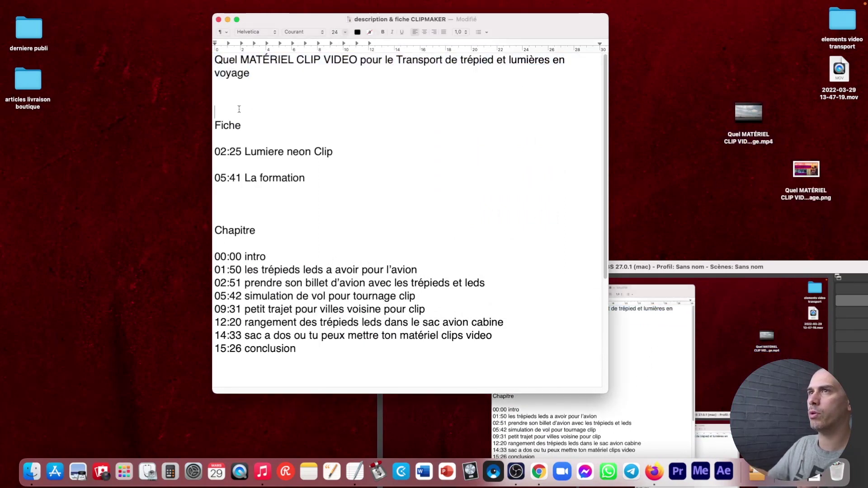
key(Return)
click(650, 471)
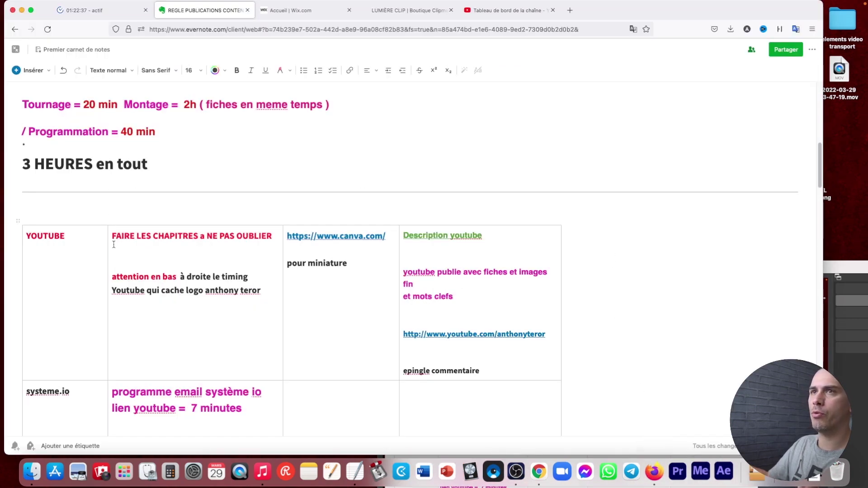
scroll(639, 245, down, 5)
scroll(669, 242, up, 4)
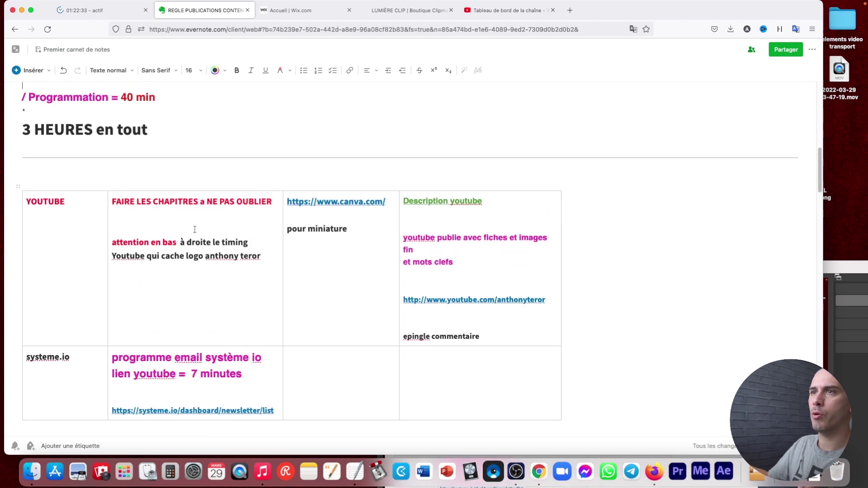
- Show YouTube Studio's create options and arrange the renamed thumbnail and video on the desktop within reach beside the browser
click(497, 13)
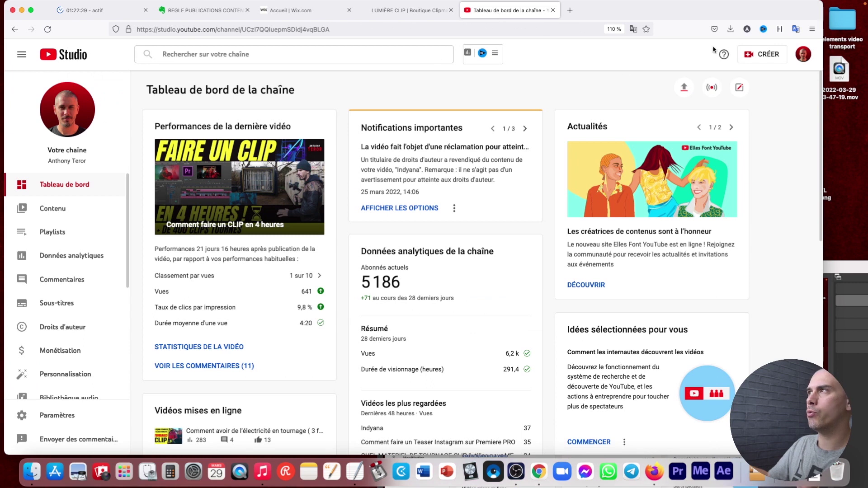
click(773, 58)
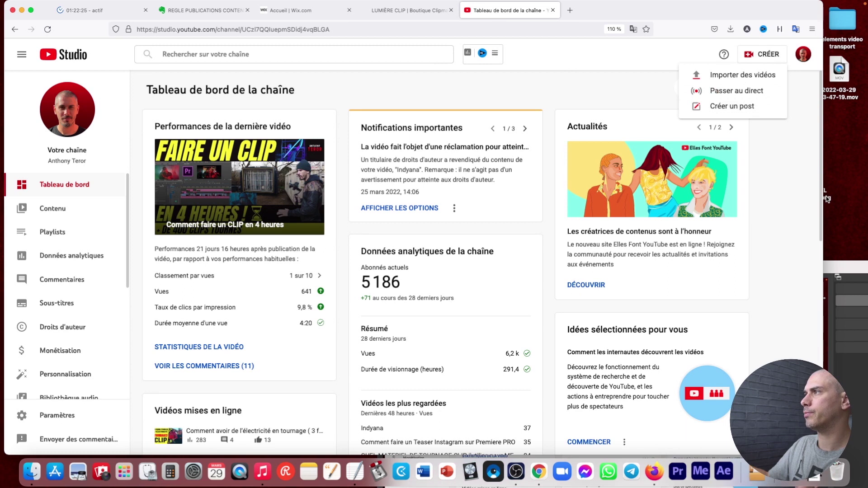
drag(750, 10, 620, 10)
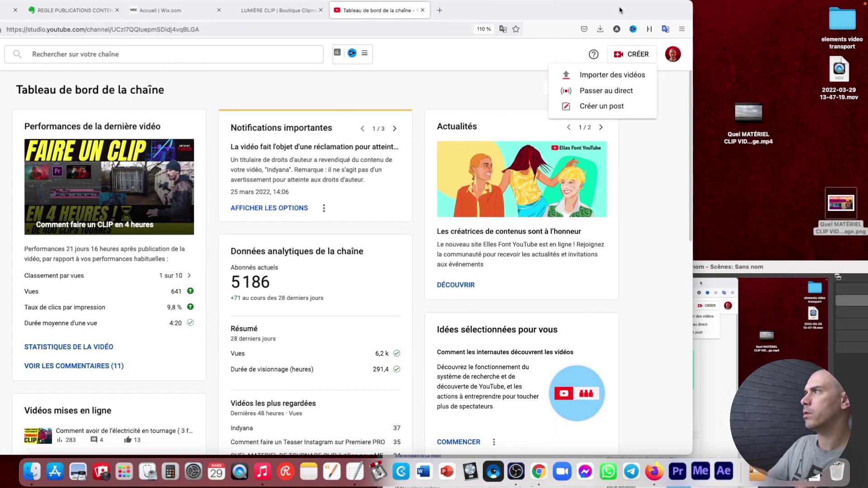
drag(751, 118, 845, 155)
drag(548, 6, 688, 6)
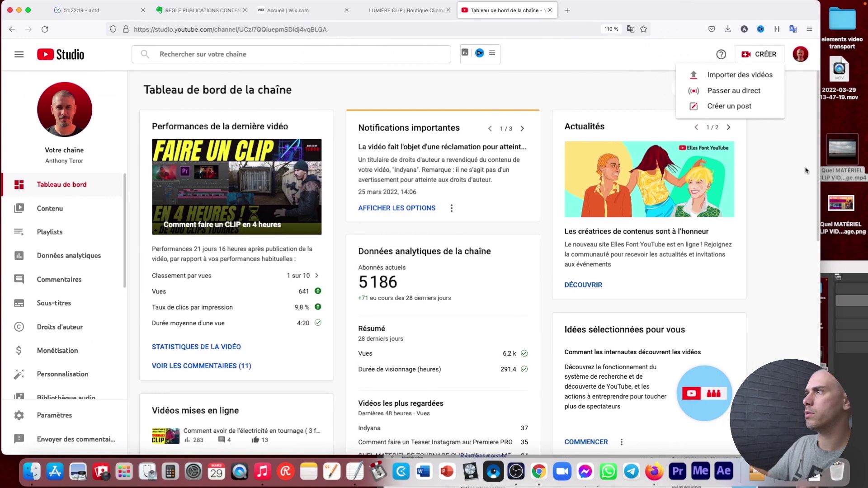
- Upload the renamed mp4 from the desktop to YouTube Studio and place the cursor in the video's title
click(719, 78)
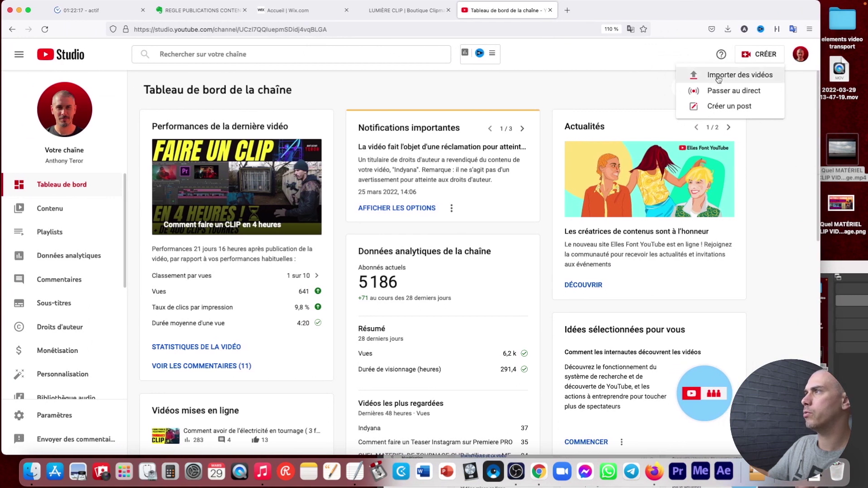
drag(843, 152, 404, 253)
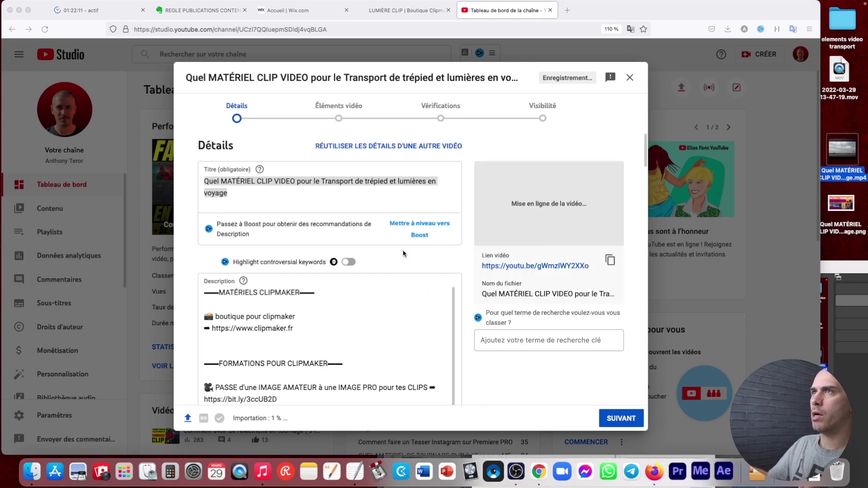
click(299, 192)
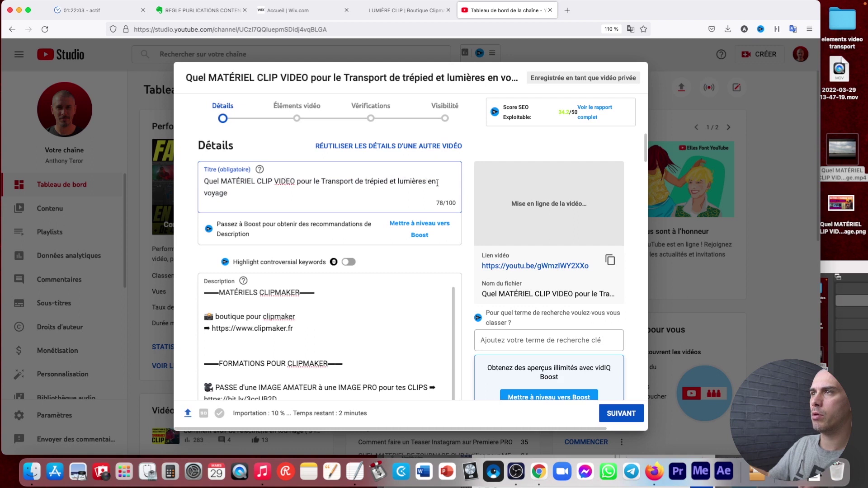
- Insert two blank lines at the very start of the description, above the MATÉRIELS CLIPMAKER section
scroll(351, 301, down, 3)
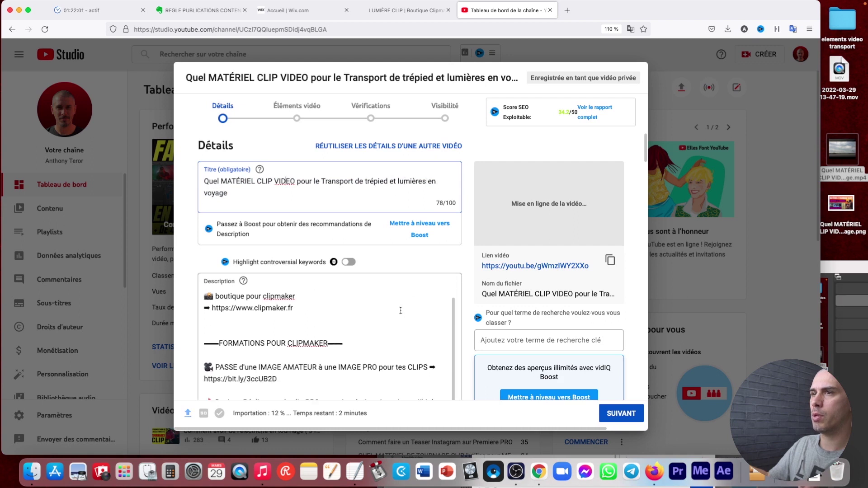
scroll(294, 302, up, 3)
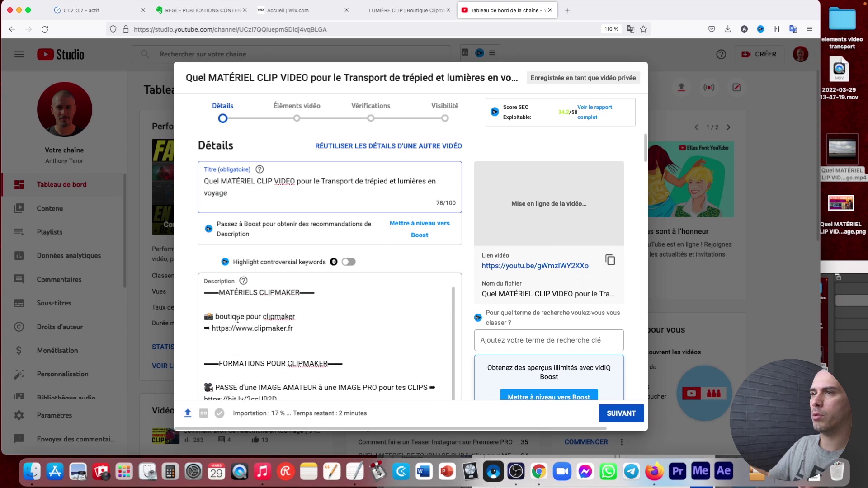
click(205, 293)
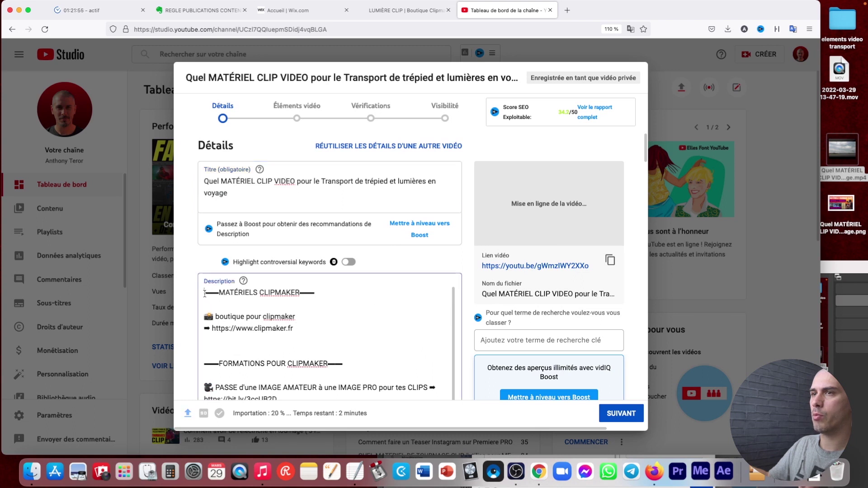
key(Return)
key(Return)
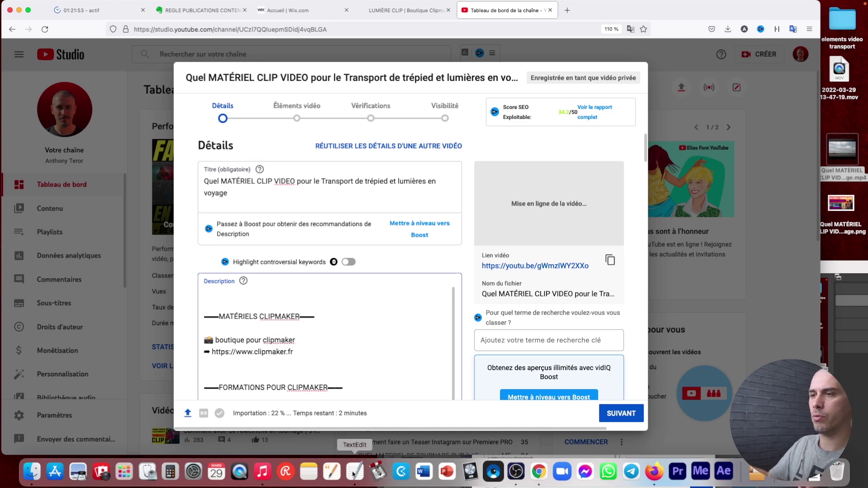
- Review the description notes in TextEdit, and copy the address of the shop's LUMIÈRE CLIP page for use in YouTube Studio
click(355, 472)
scroll(343, 281, down, 3)
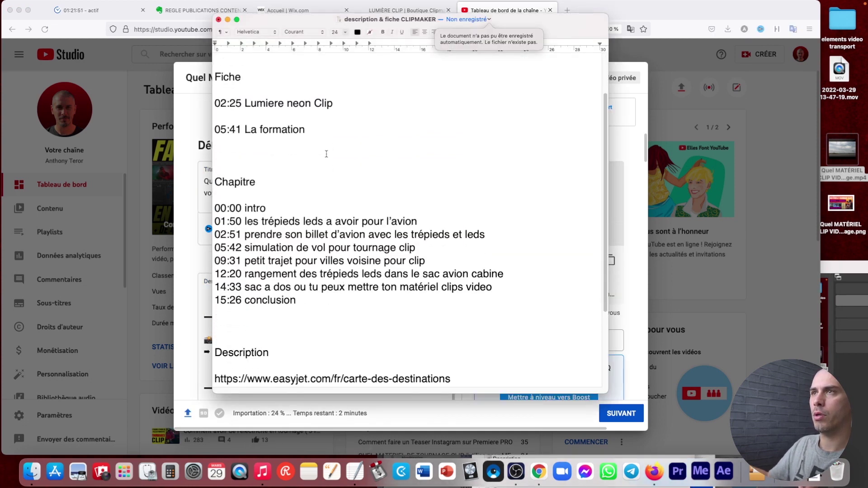
scroll(327, 154, down, 5)
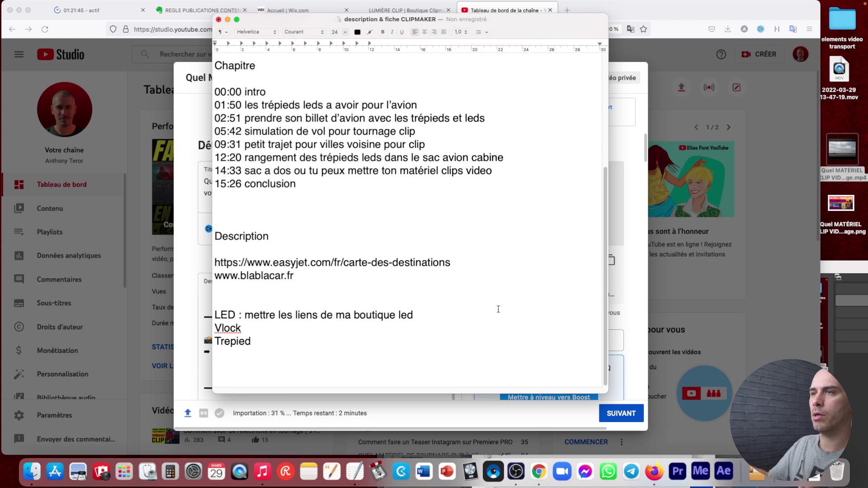
click(630, 188)
click(406, 10)
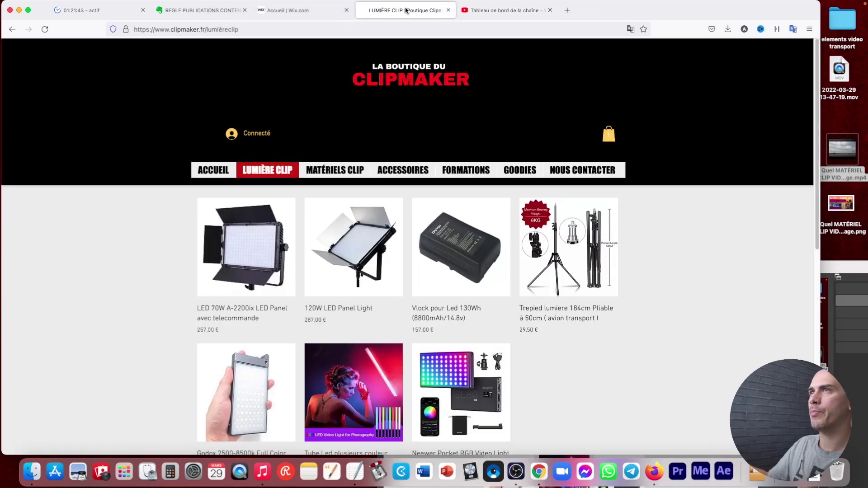
click(201, 29)
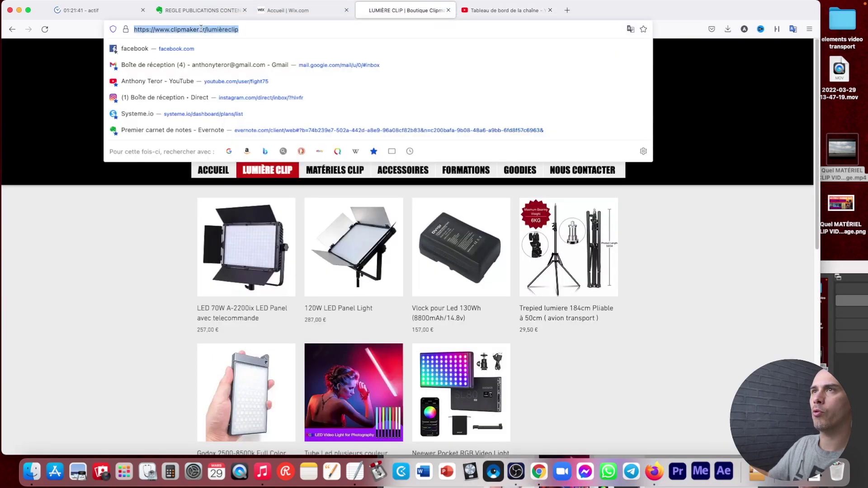
click(120, 313)
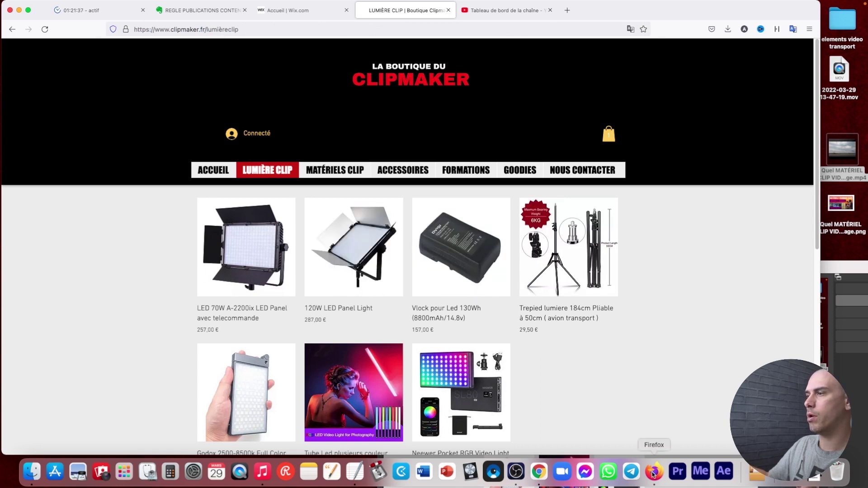
click(505, 10)
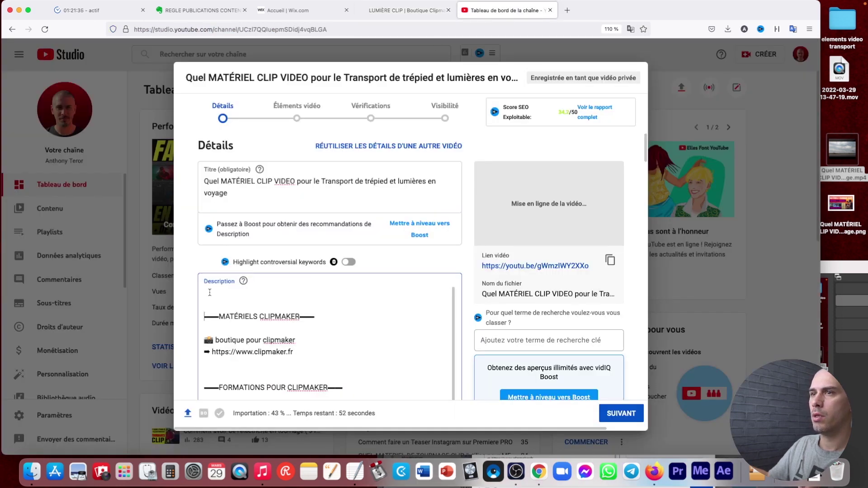
text(Lumiere LED)
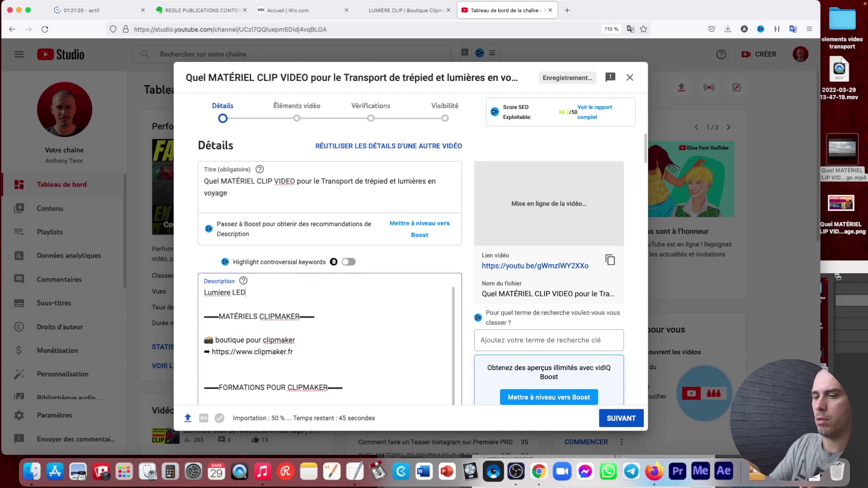
text(S & Tr)
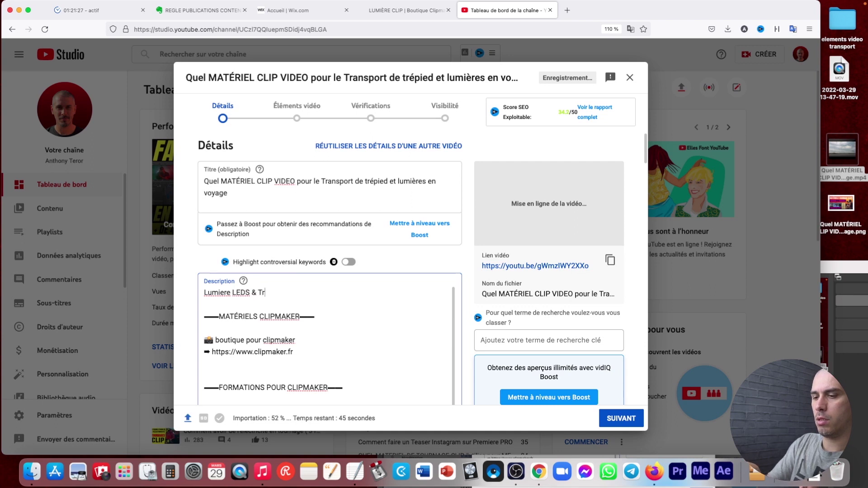
text(epied)
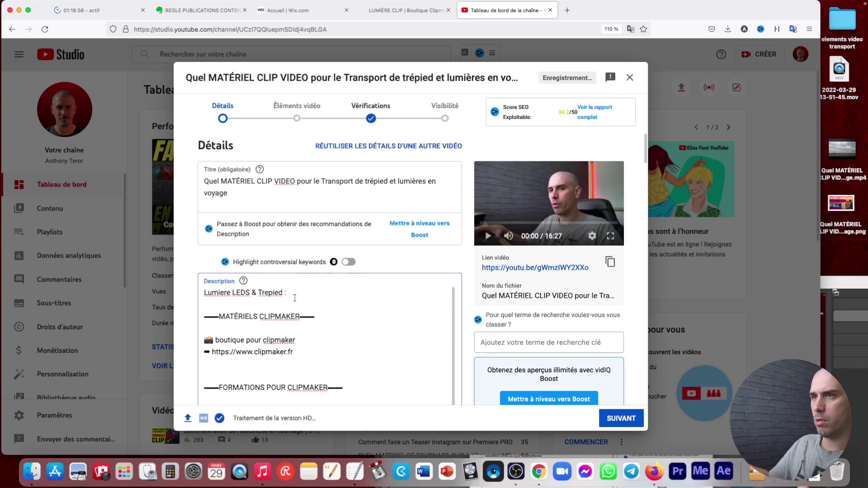
text( :)
text(https://www.clipmaker.fr/lumiereclip)
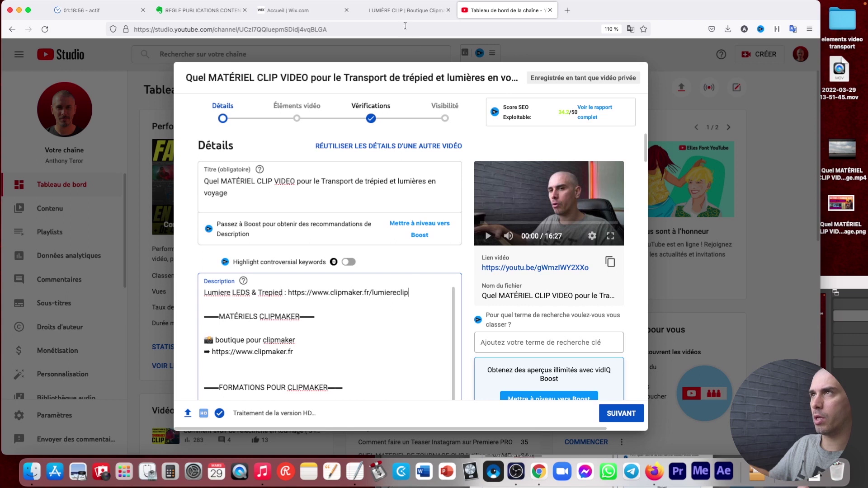
click(405, 10)
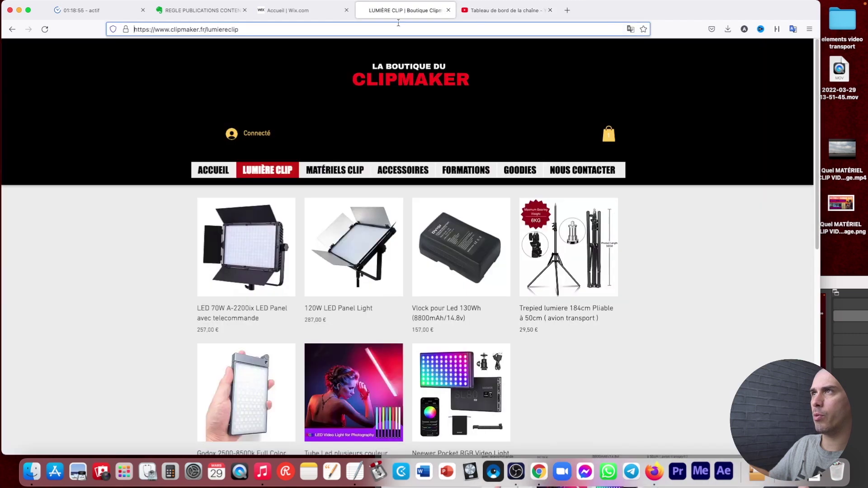
click(524, 10)
- Copy the chapter list, from "00:00 intro" to "15:26 conclusion", out of the TextEdit notes into the description's SOMMAIRE section
scroll(371, 332, down, 10)
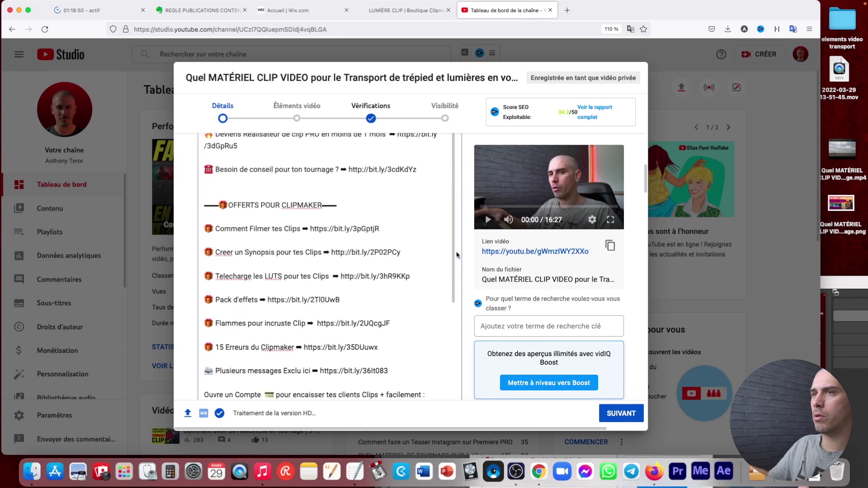
scroll(454, 239, down, 12)
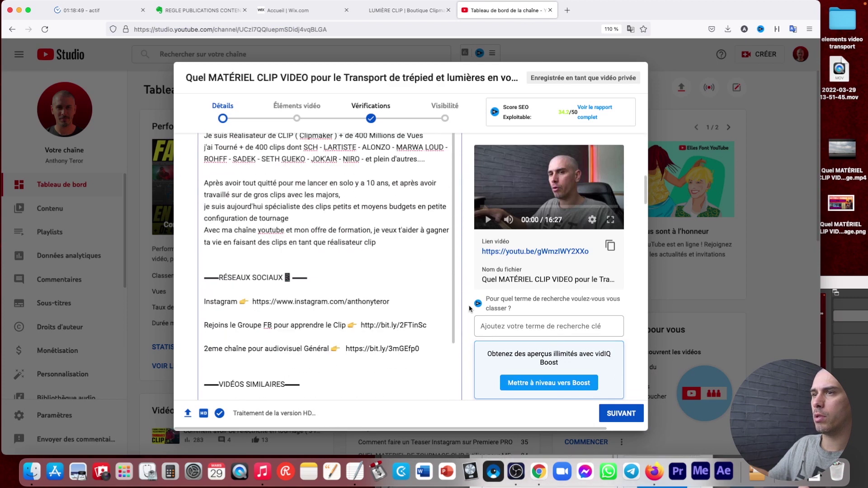
scroll(345, 273, down, 5)
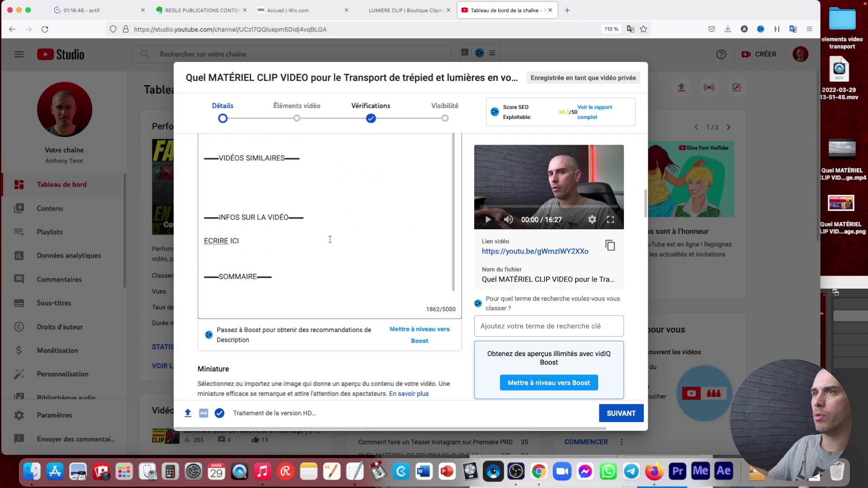
scroll(286, 258, down, 2)
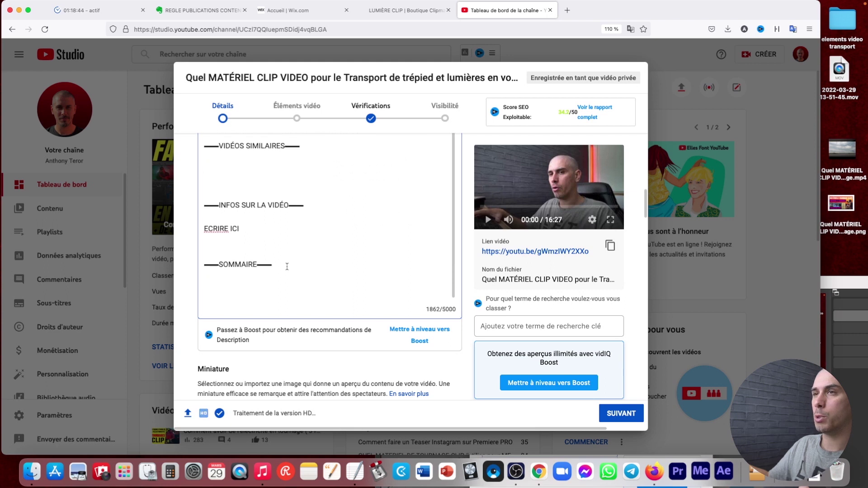
click(355, 472)
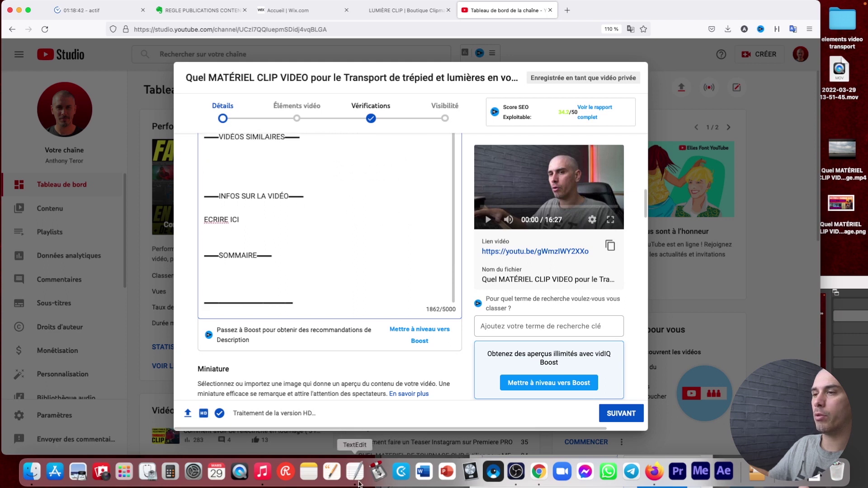
scroll(353, 262, up, 2)
drag(299, 221, 218, 130)
key(super+c)
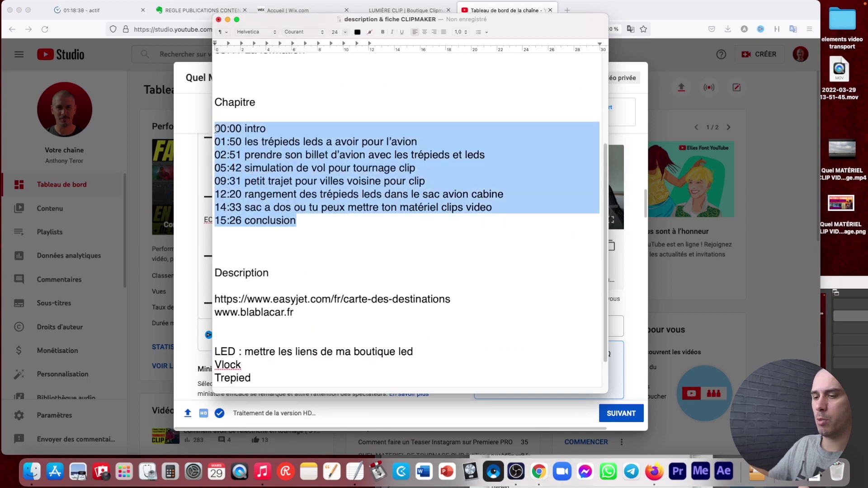
key(super+Tab)
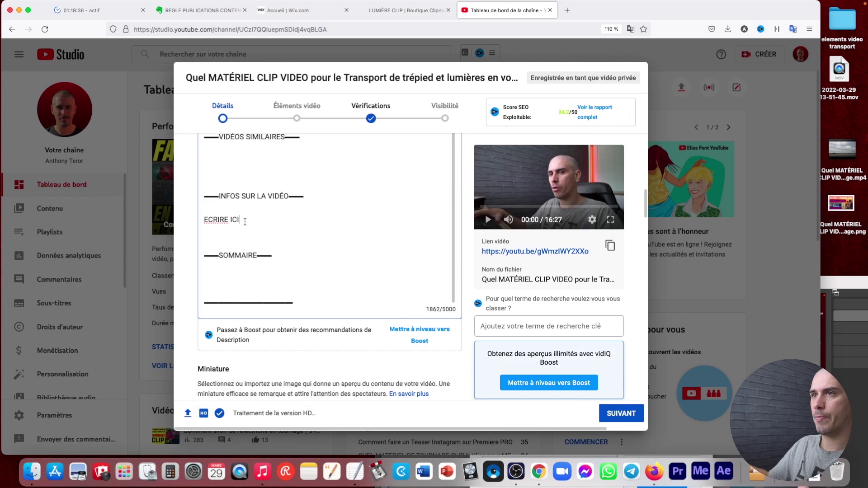
key(super+h)
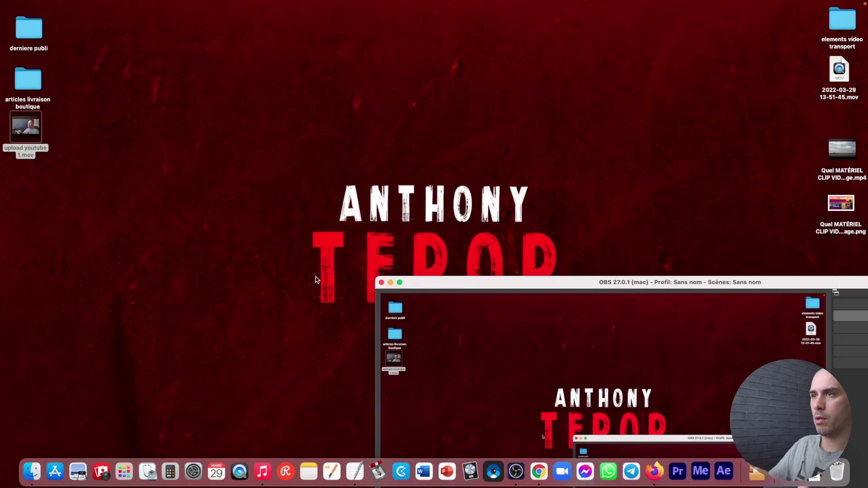
click(654, 472)
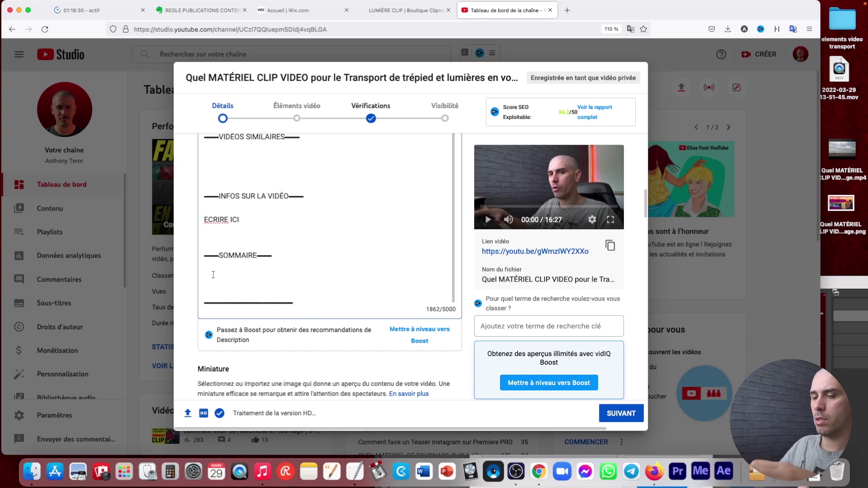
key(super+v)
- Correct "video" to "vidéo" in the 14:33 chapter and delete the divider line below the chapter list
scroll(308, 260, down, 2)
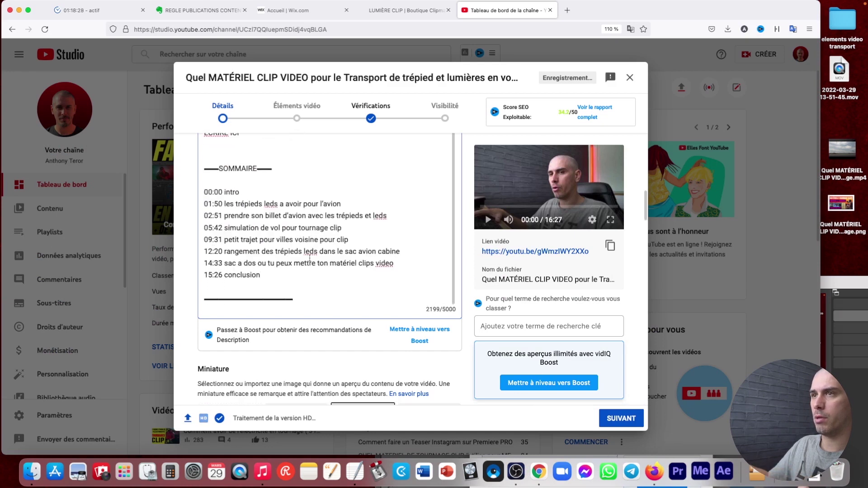
right_click(382, 262)
click(394, 269)
right_click(307, 251)
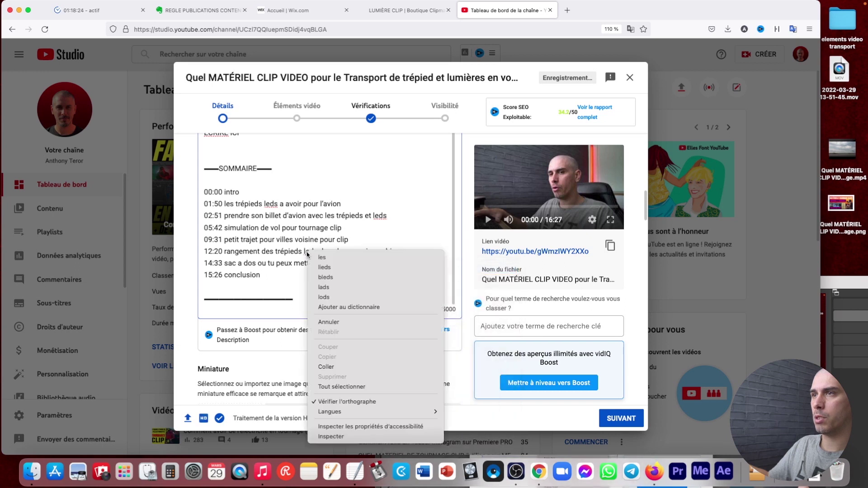
click(339, 212)
scroll(360, 264, down, 1)
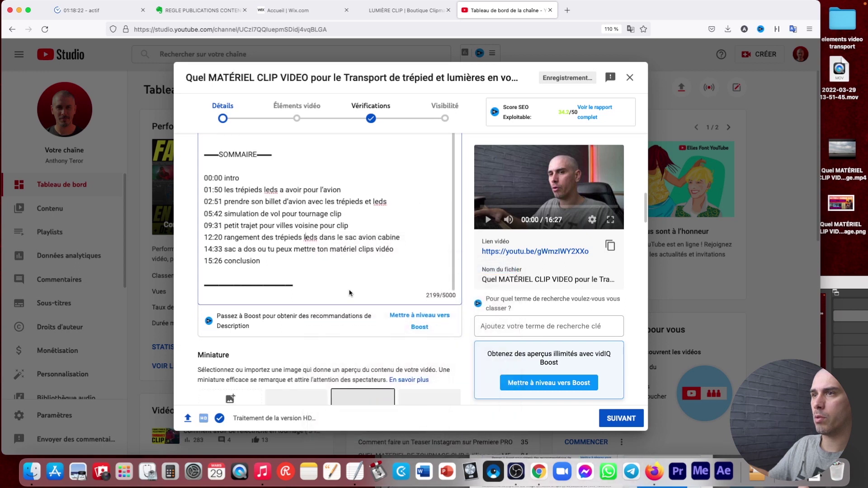
drag(301, 275, 206, 275)
key(BackSpace)
- Set the renamed PNG from the desktop as the video's custom thumbnail
scroll(335, 266, up, 5)
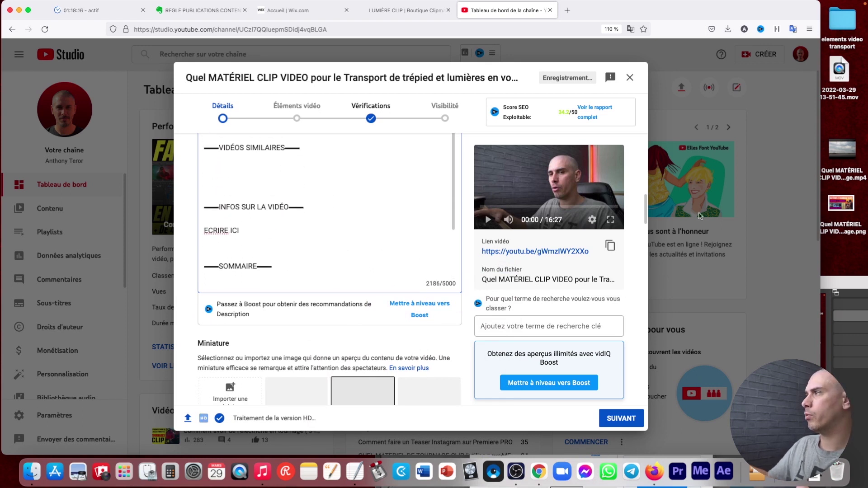
scroll(440, 354, down, 2)
drag(840, 207, 230, 360)
scroll(357, 191, up, 3)
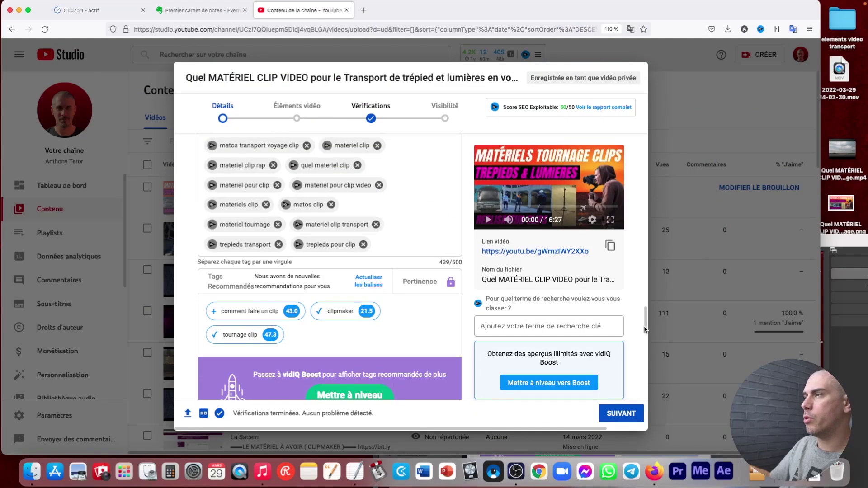
- Review the video's tags, search vidIQ's keyword inspector for "led clip", and add that keyword to the tags
drag(647, 328, 647, 302)
scroll(393, 308, down, 4)
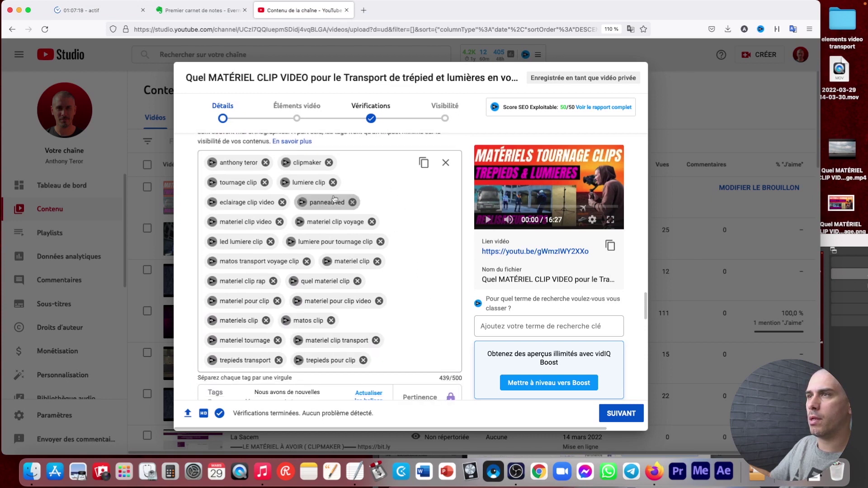
drag(646, 313, 646, 307)
scroll(392, 328, down, 12)
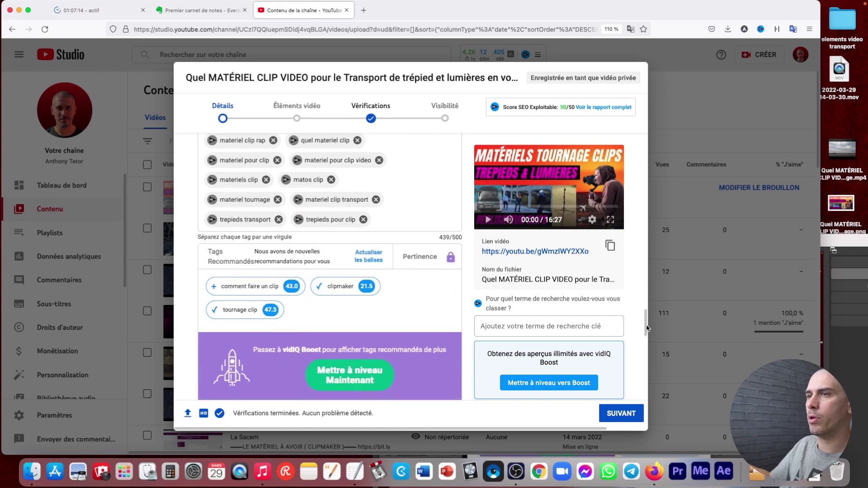
click(231, 345)
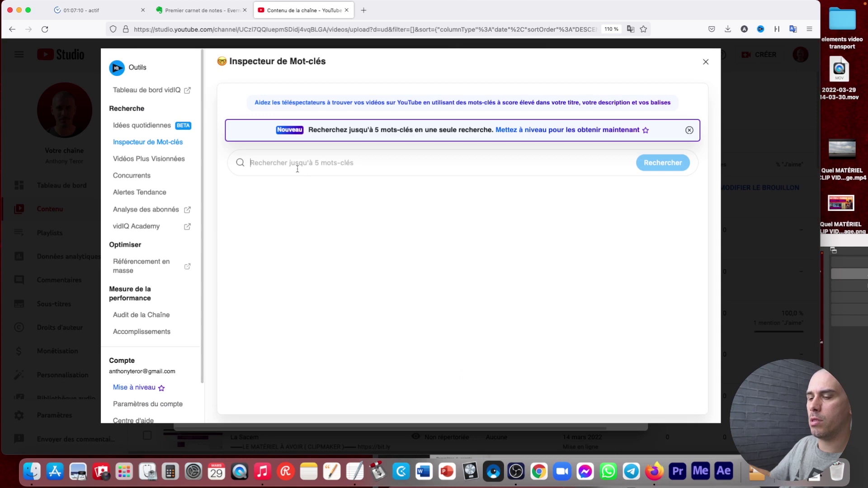
text(led cl)
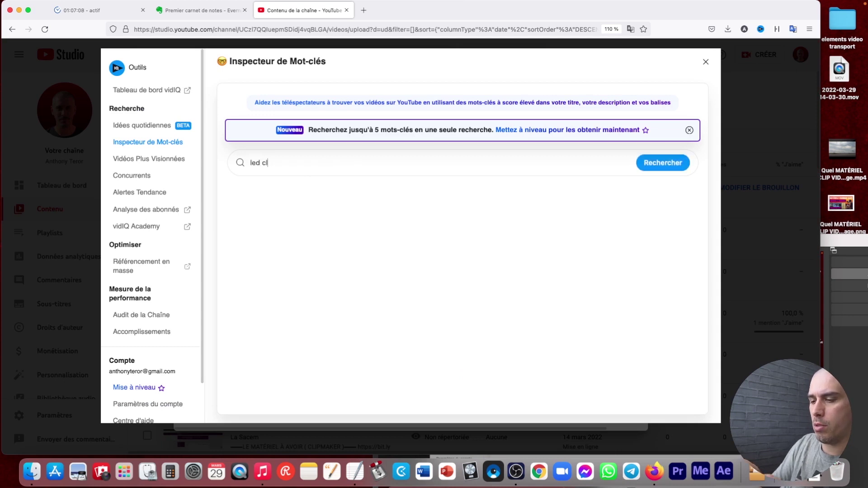
text(ip)
key(Return)
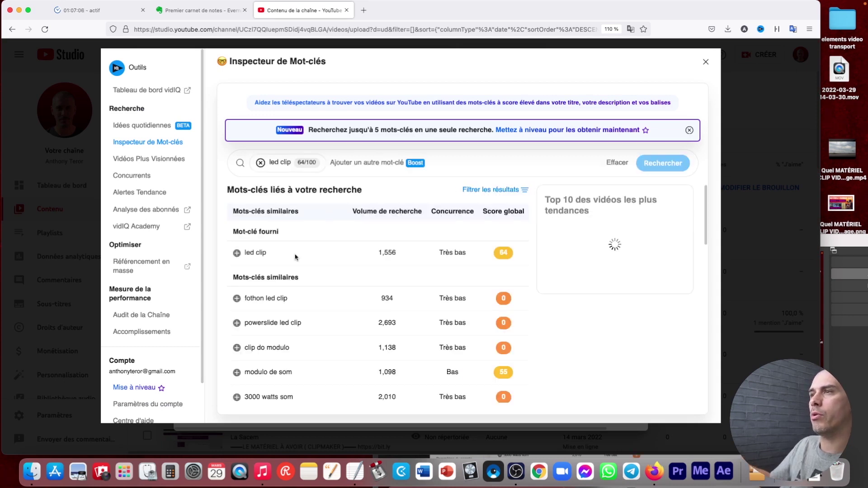
click(237, 253)
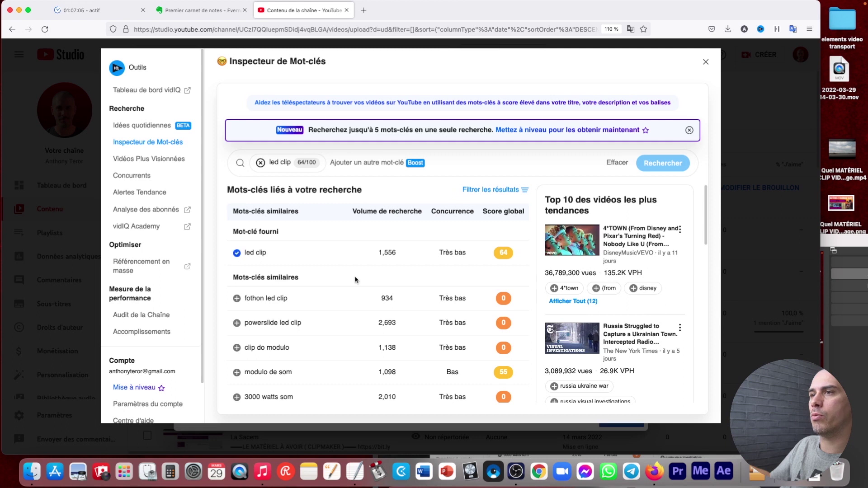
- Close the keyword inspector, review the description and insert a blank line above its MATÉRIELS CLIPMAKER heading
click(701, 60)
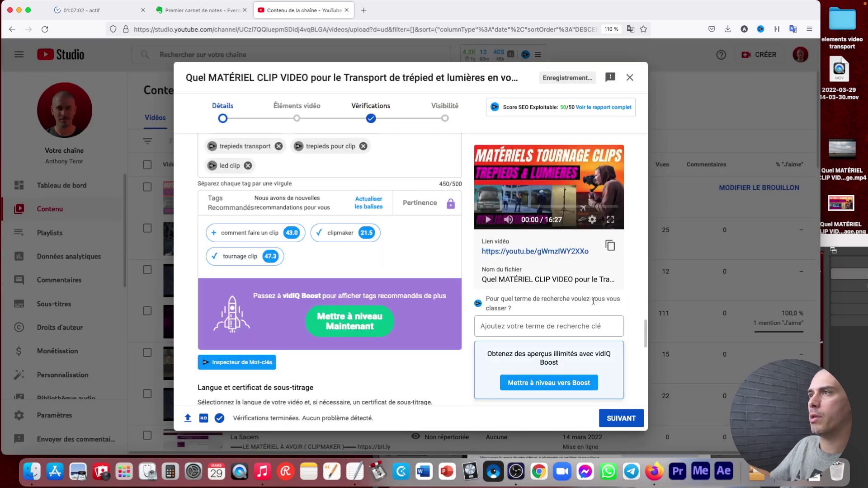
drag(646, 338, 635, 190)
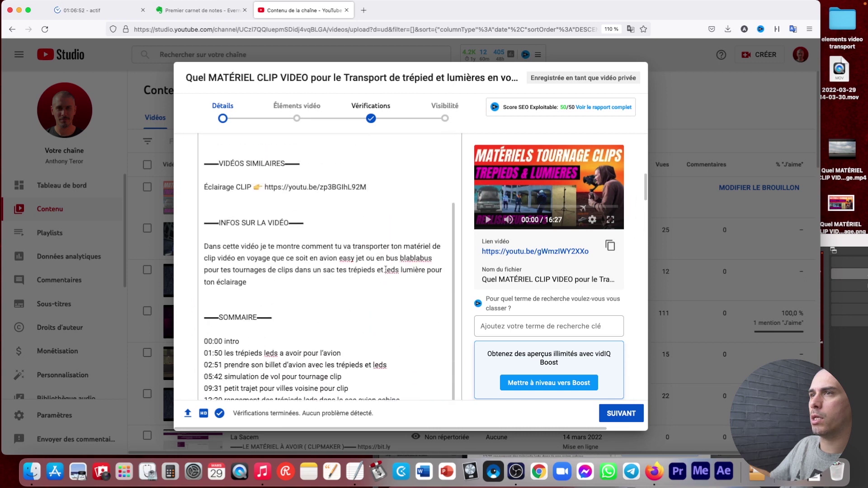
scroll(418, 313, down, 1)
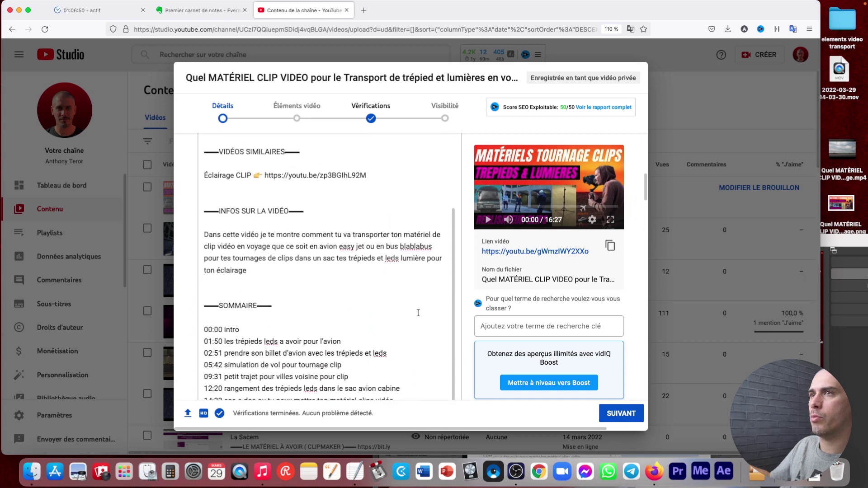
scroll(418, 313, up, 15)
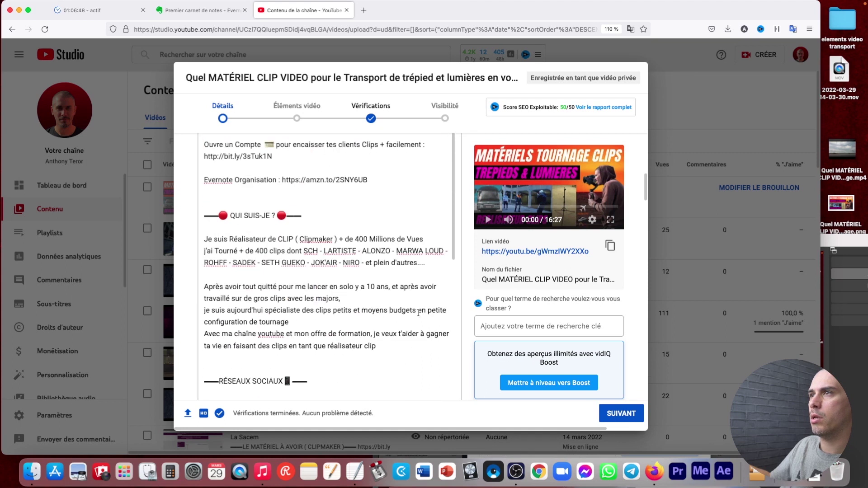
scroll(419, 313, down, 4)
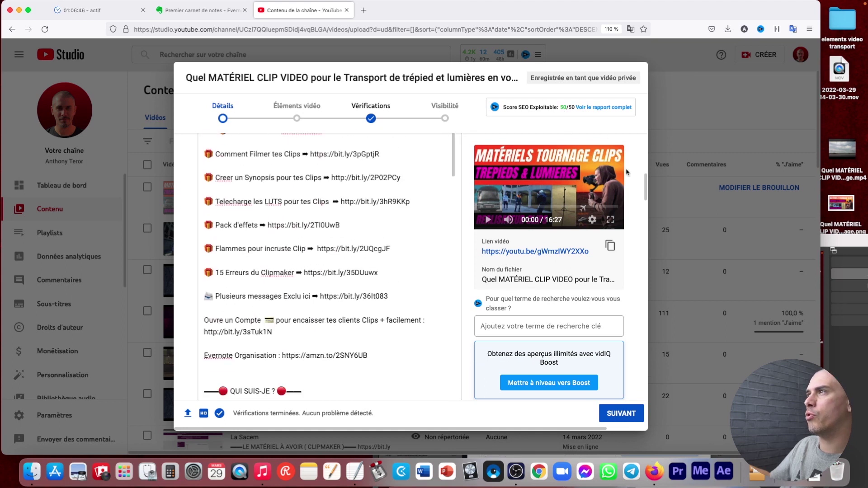
scroll(451, 312, up, 10)
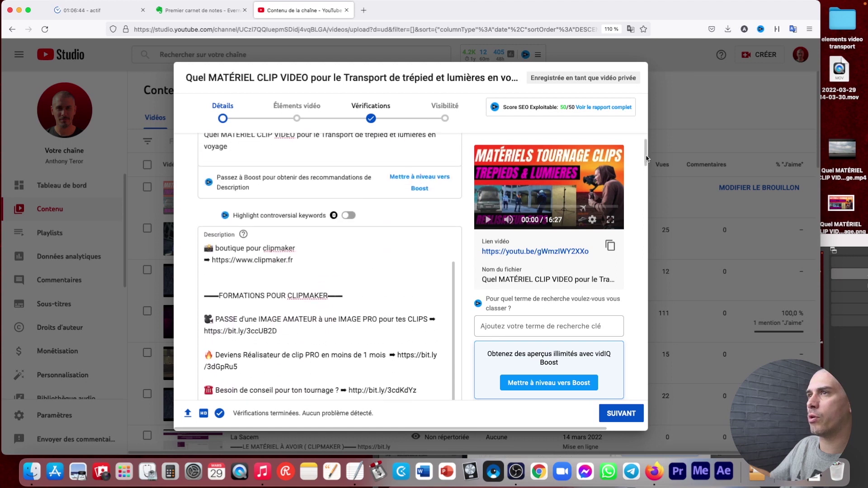
scroll(453, 292, up, 4)
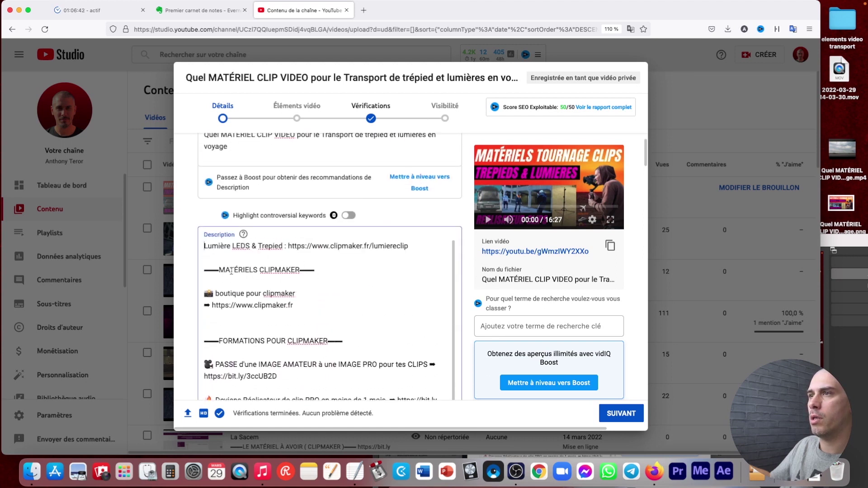
click(209, 262)
key(Return)
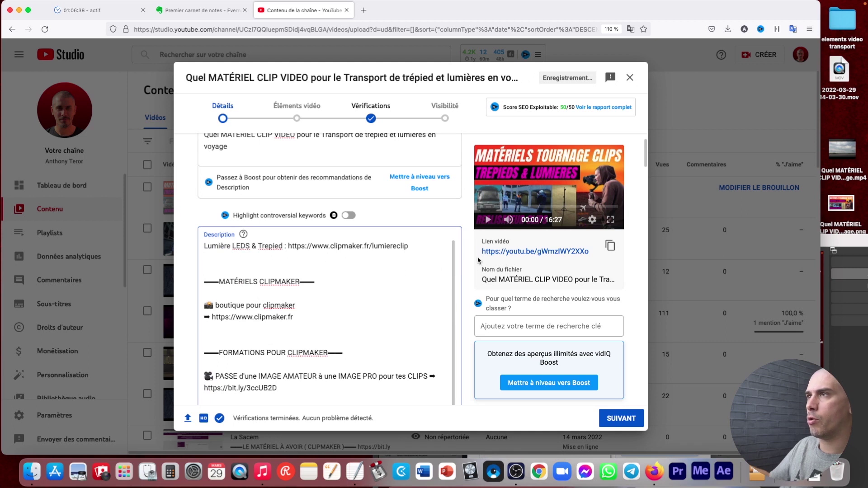
scroll(645, 158, down, 5)
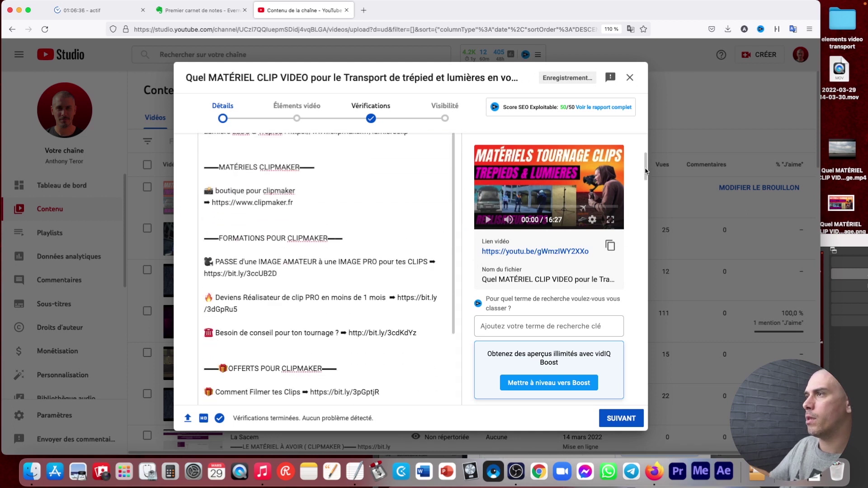
scroll(645, 148, up, 8)
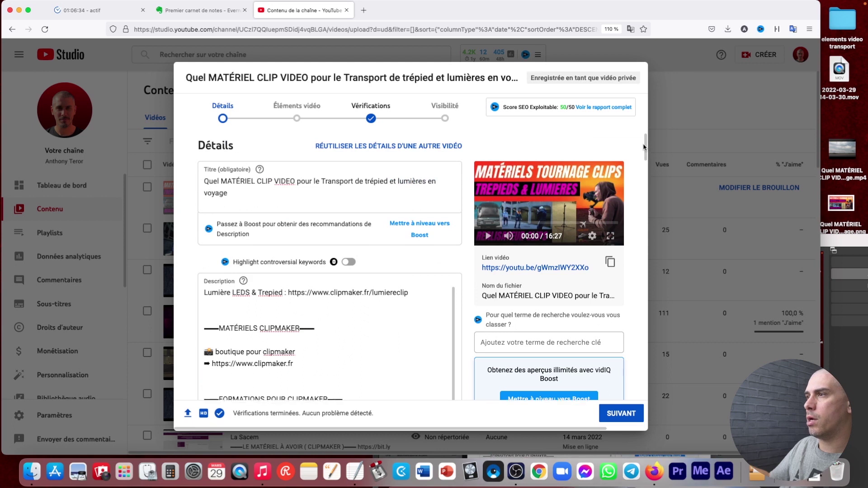
- Copy the video's link from its details and go on to the video elements stage
click(298, 120)
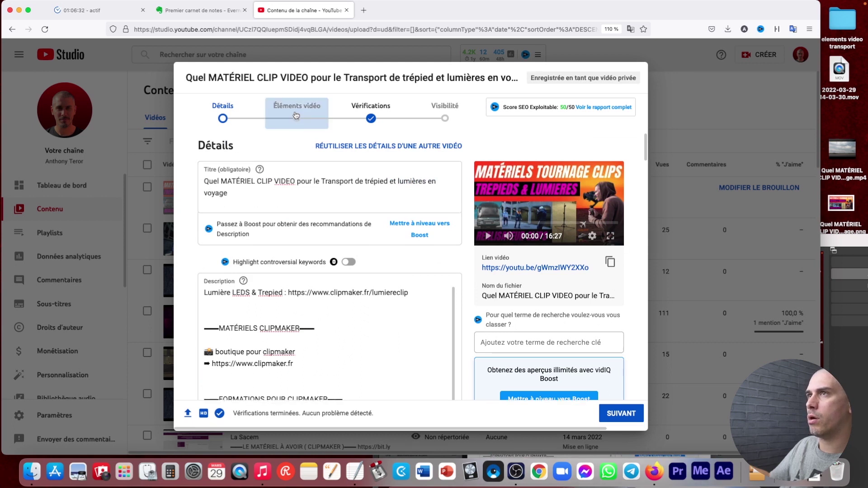
click(610, 262)
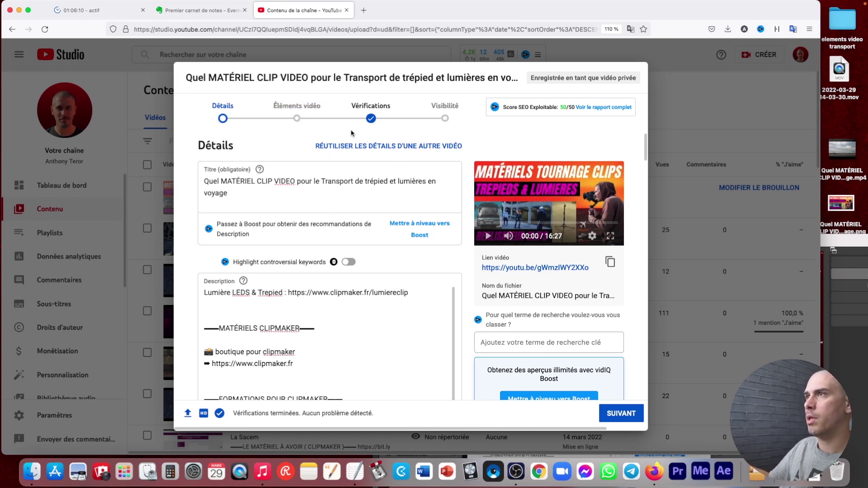
click(306, 115)
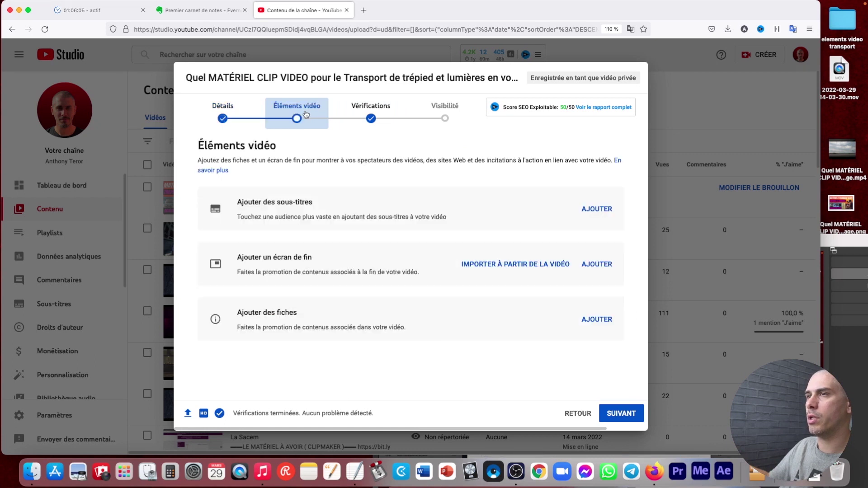
- Add an end screen from the one-video, one-subscribe template and reposition its elements along the upper edge of the frame
click(604, 265)
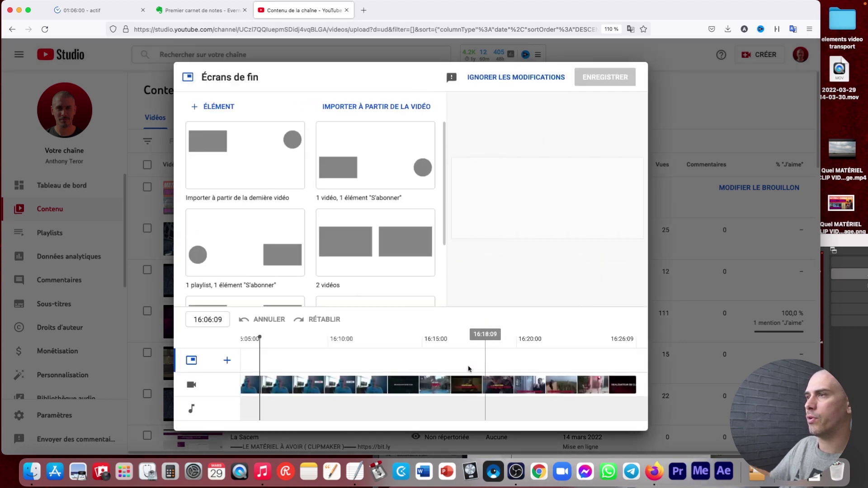
click(385, 364)
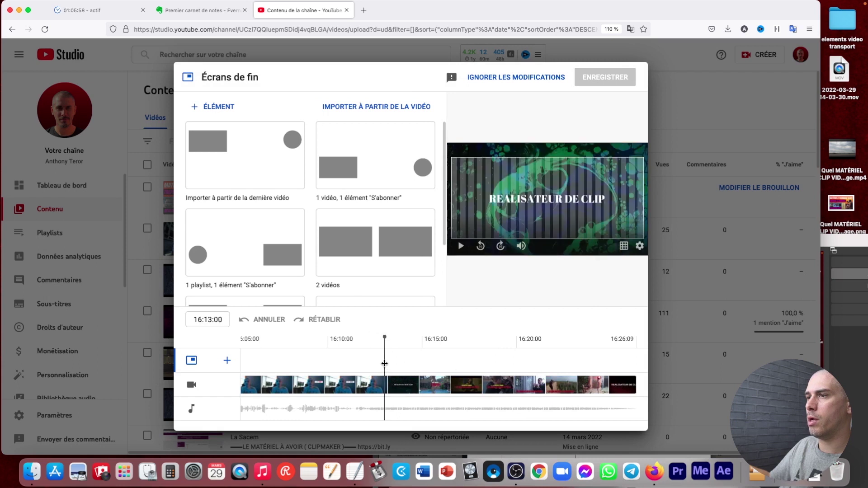
click(361, 160)
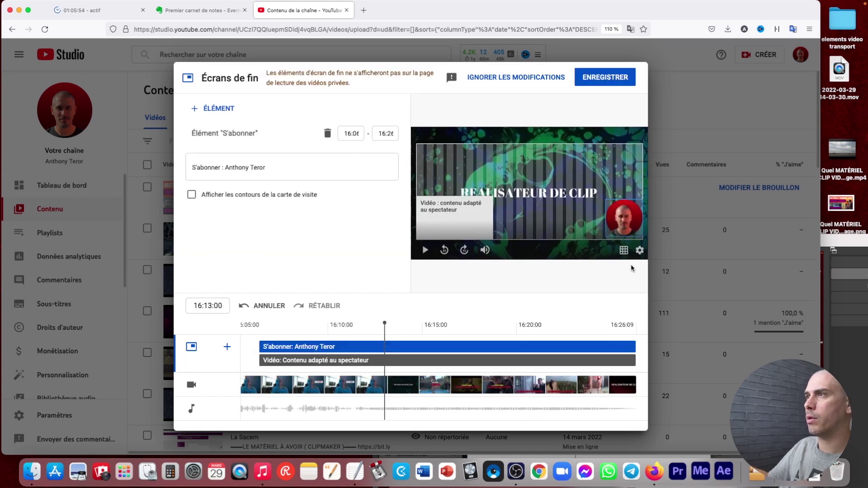
drag(441, 221, 445, 166)
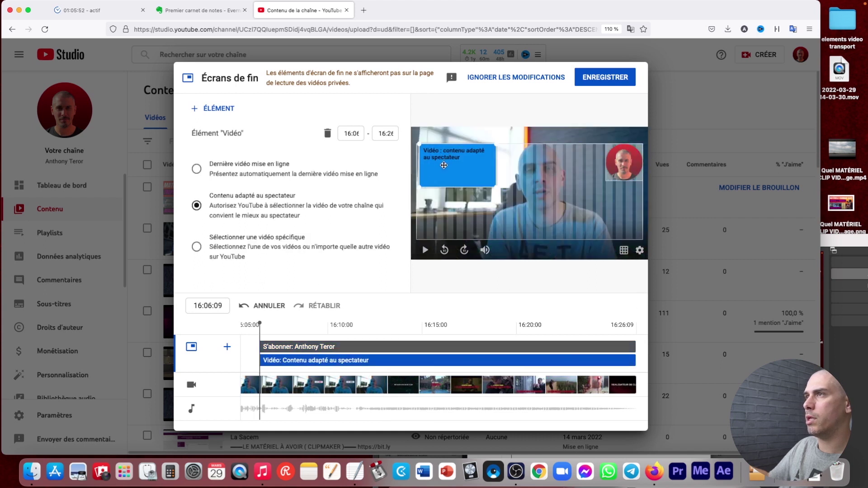
- Switch the end screen's video element to a specific video and search the channel's videos for "lumiere", "led" and "tube"
click(197, 248)
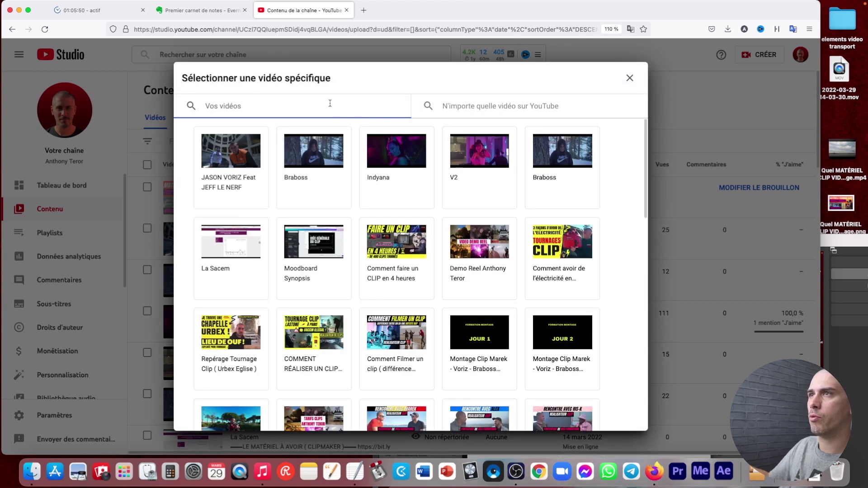
text(lumiere)
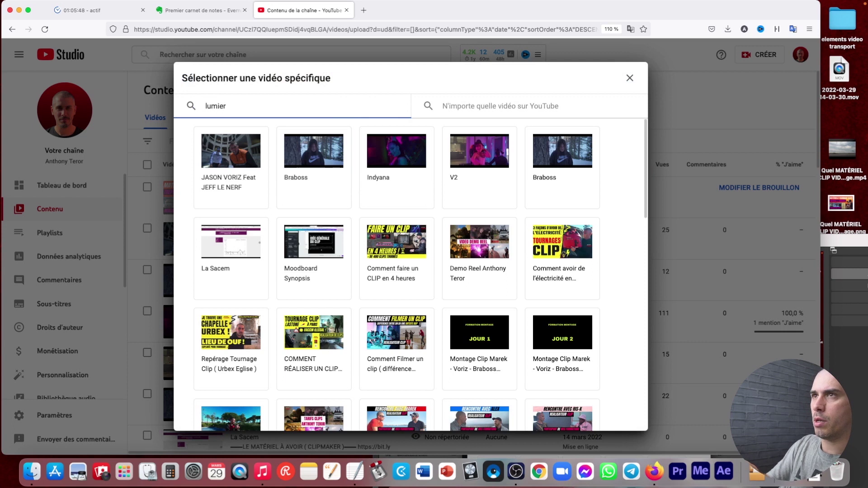
key(super+a)
key(BackSpace)
text(led)
key(BackSpace)
key(BackSpace)
key(BackSpace)
text(tub)
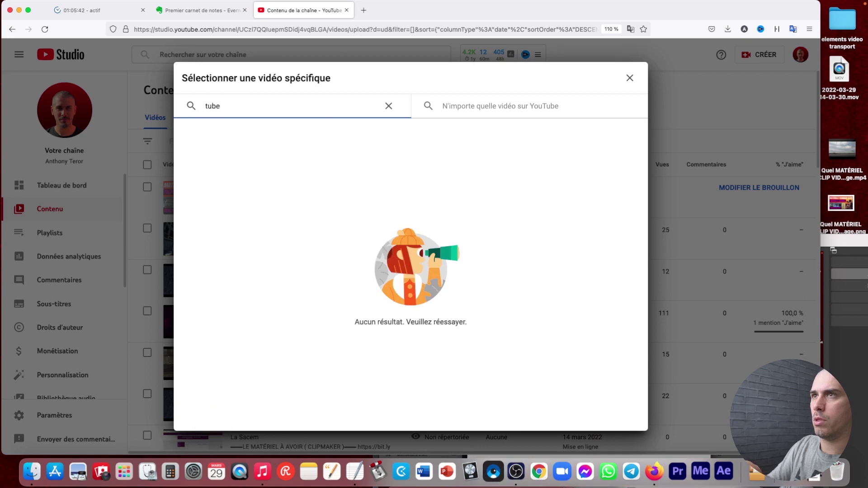
text(e)
key(super+a)
key(BackSpace)
- Search for "neo", select "Comment faire un CLIP avec un éclairage Neon Lumière" and save the end screen
text(neo)
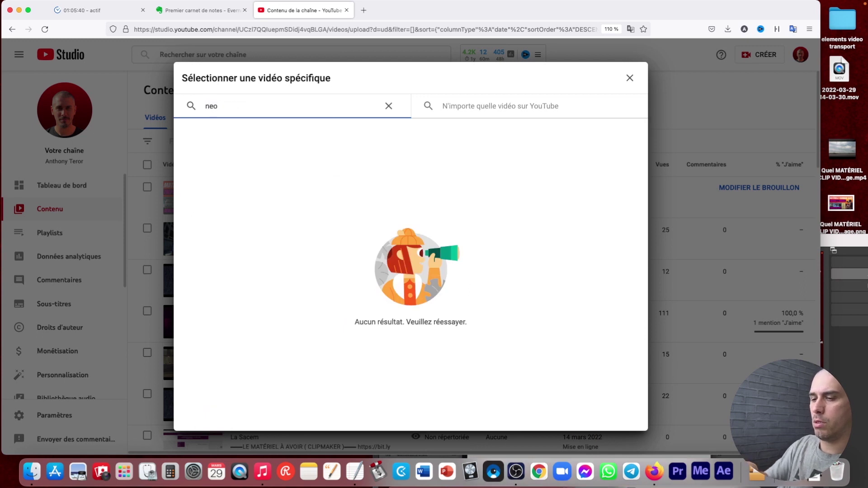
click(236, 170)
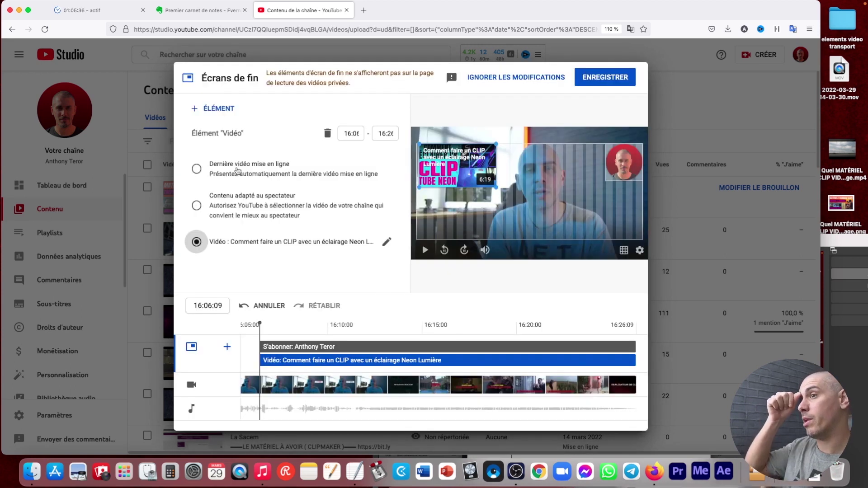
click(604, 79)
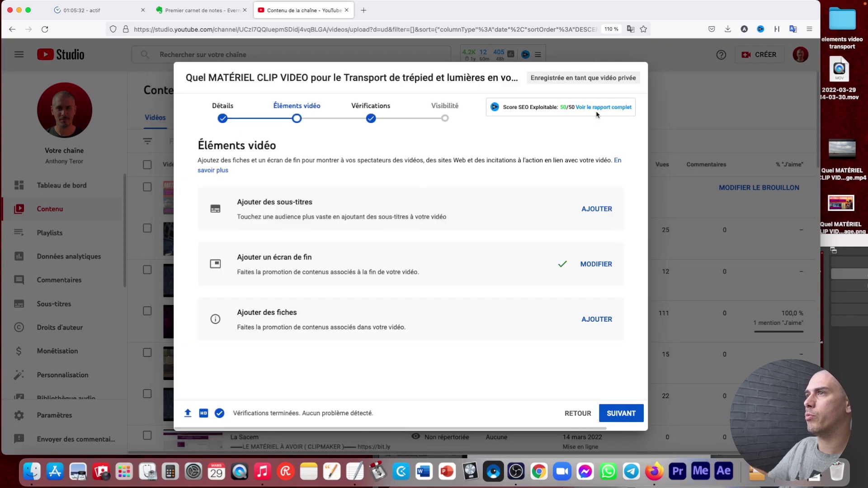
- Open the info cards editor, then switch to the TextEdit notes and paste the video's link below the title
click(603, 320)
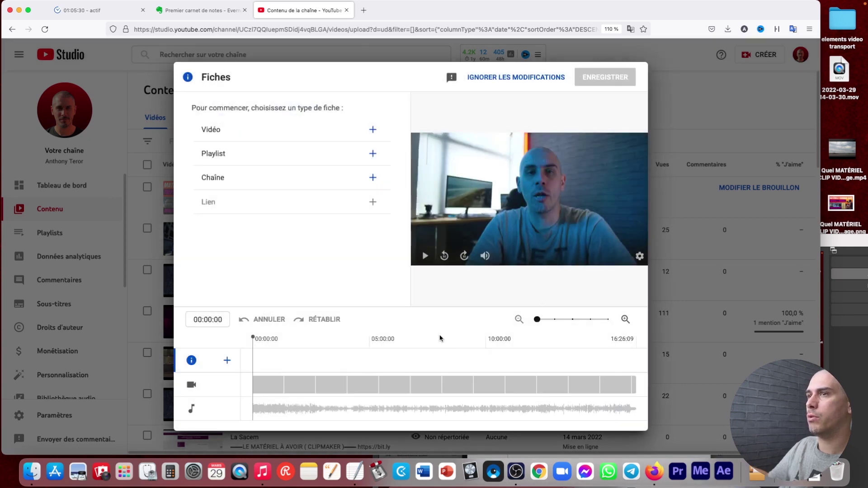
click(361, 480)
click(324, 259)
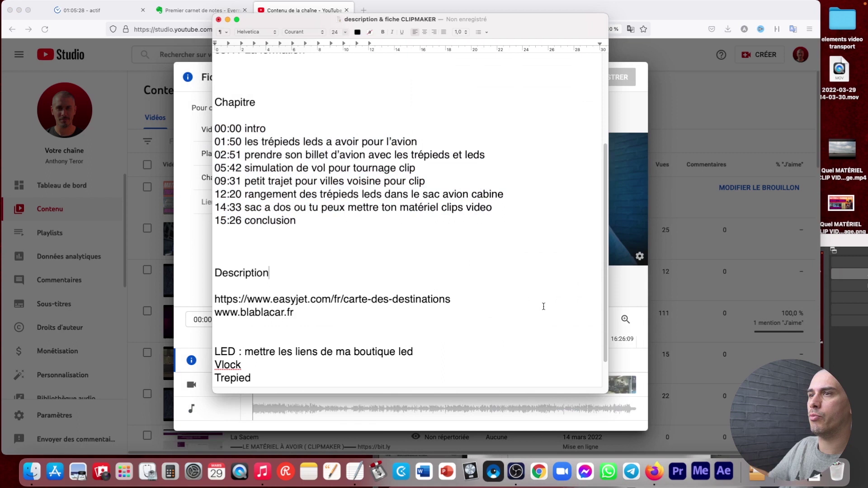
scroll(606, 190, up, 5)
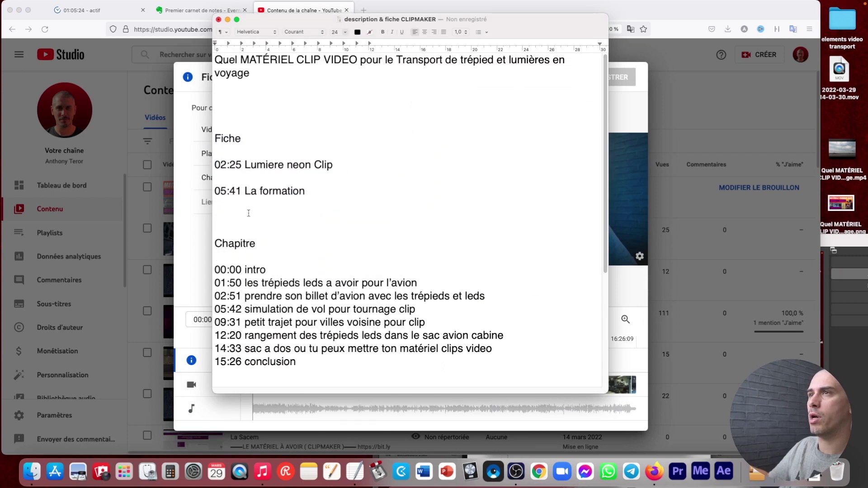
text(https://youtu.be/gWmzIWY2XXo)
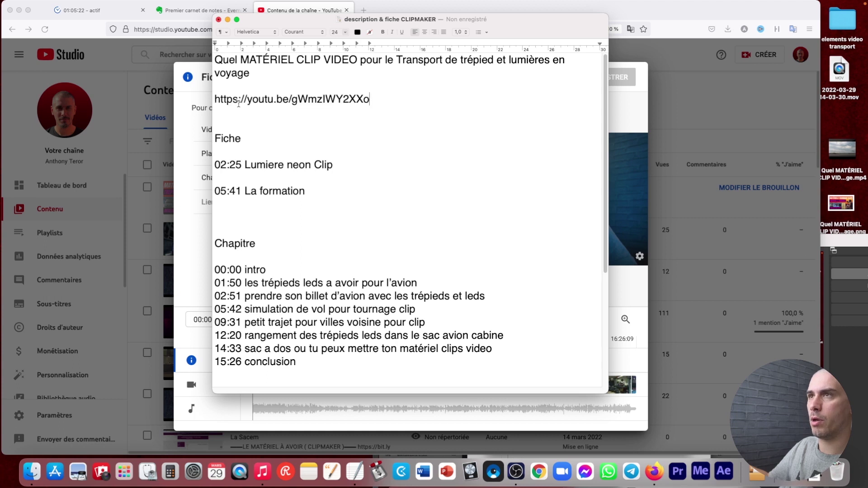
- Copy "Lumiere neon Clip" from the notes and add a card at 02:24:17 for the video "Comment faire un CLIP avec un éclairage Neon Lumière"
drag(343, 158, 245, 163)
key(super+c)
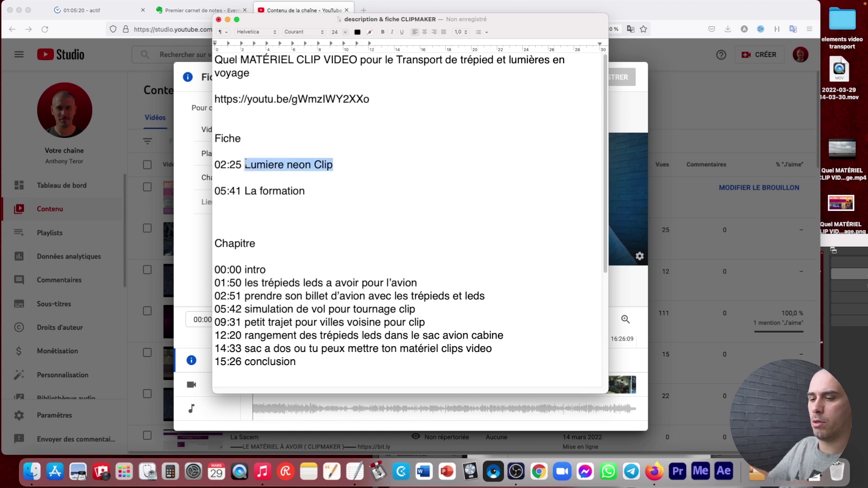
click(617, 272)
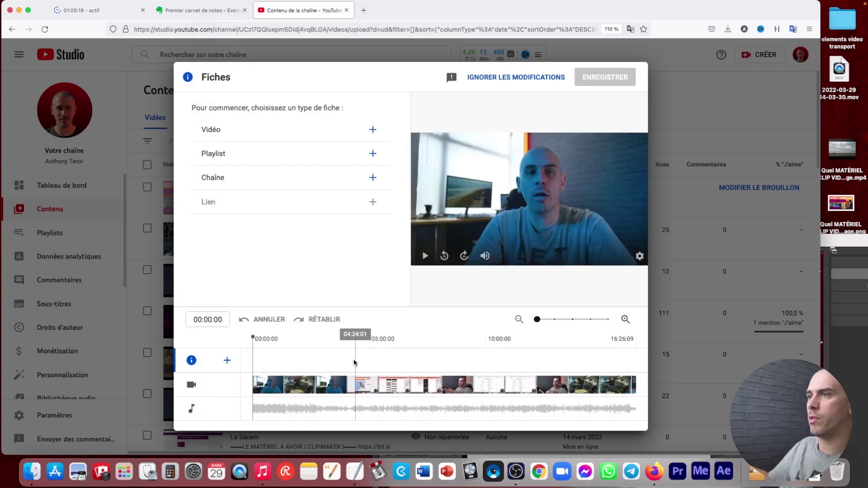
click(309, 374)
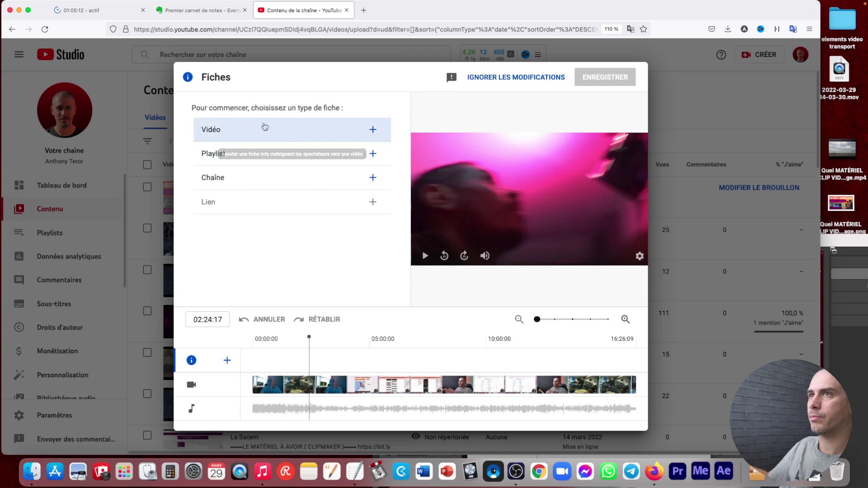
click(210, 131)
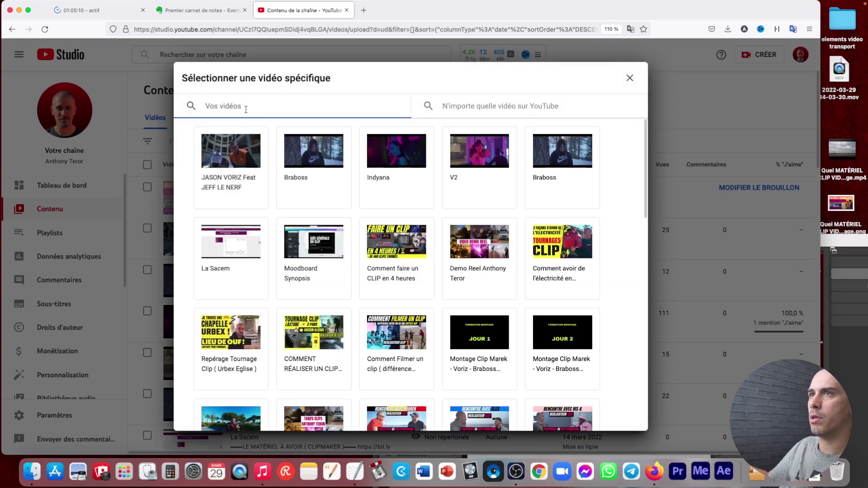
text(neon)
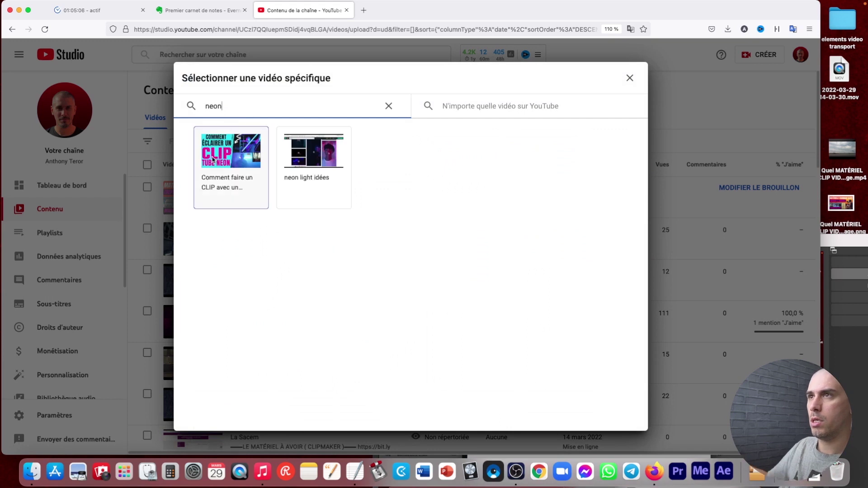
click(233, 138)
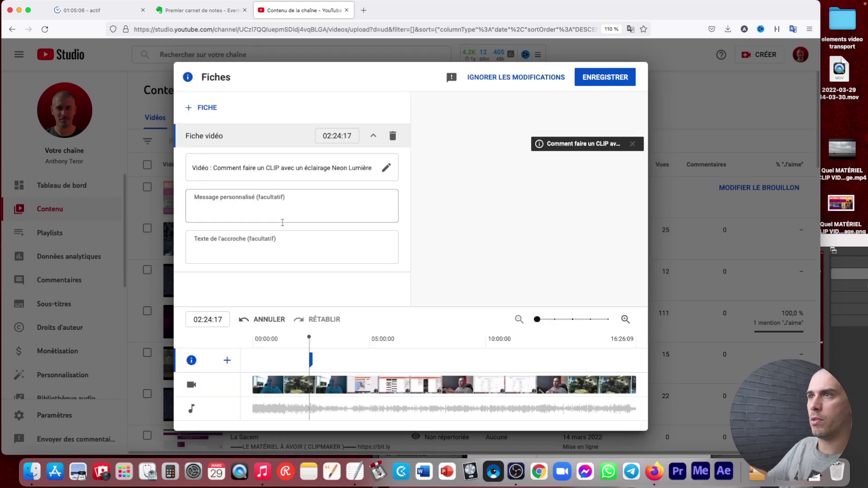
- Paste "Lumiere neon Clip" as both the custom message and the teaser text of the video card
key(super+v)
click(225, 247)
key(super+v)
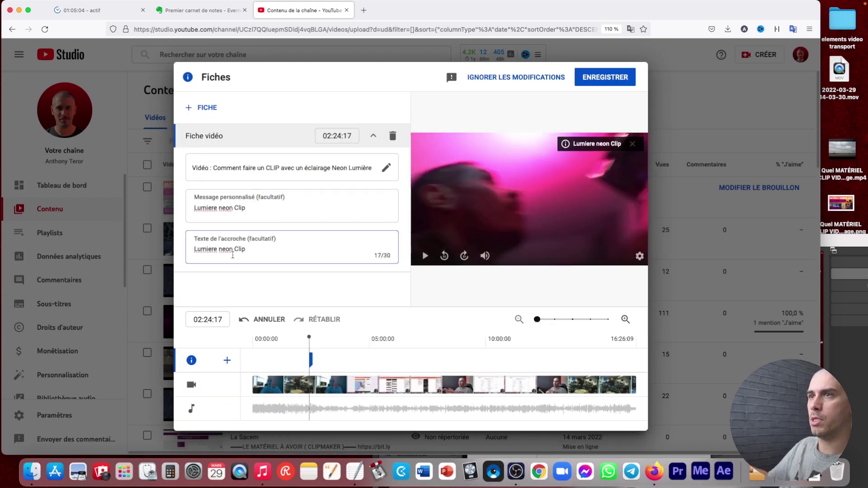
- Correct the spelling of "Lumiere" to "Lumière" in the card's custom message and teaser text
click(209, 208)
right_click(214, 209)
click(235, 215)
click(206, 249)
right_click(204, 249)
click(236, 252)
- Copy "La formation" from the TextEdit notes and add a card at 05:41:12 for the channel's "REALISATEUR DE CLIP" formation video
click(355, 472)
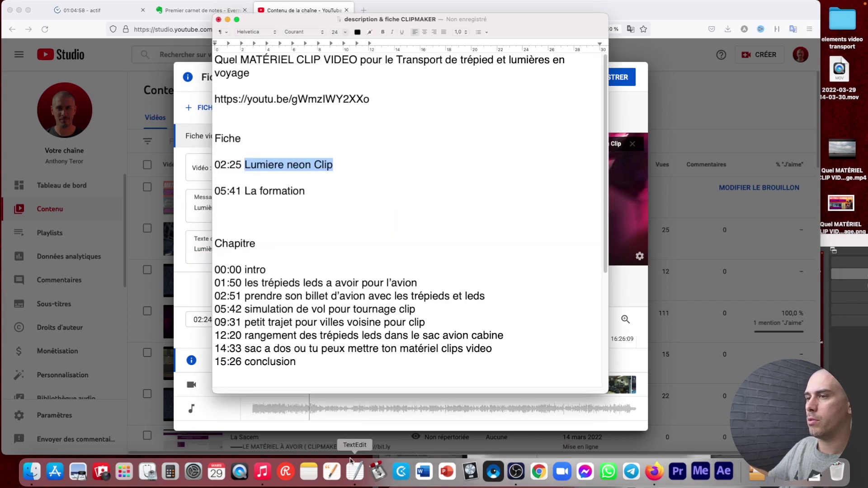
drag(306, 191, 252, 189)
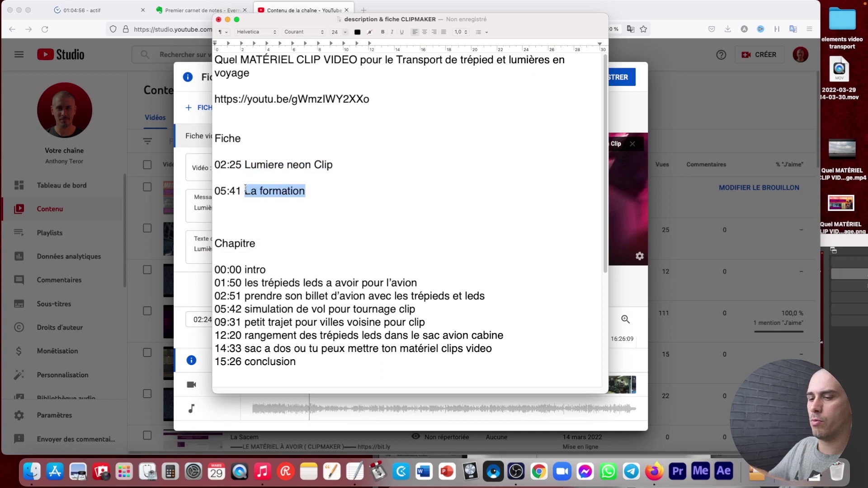
click(625, 209)
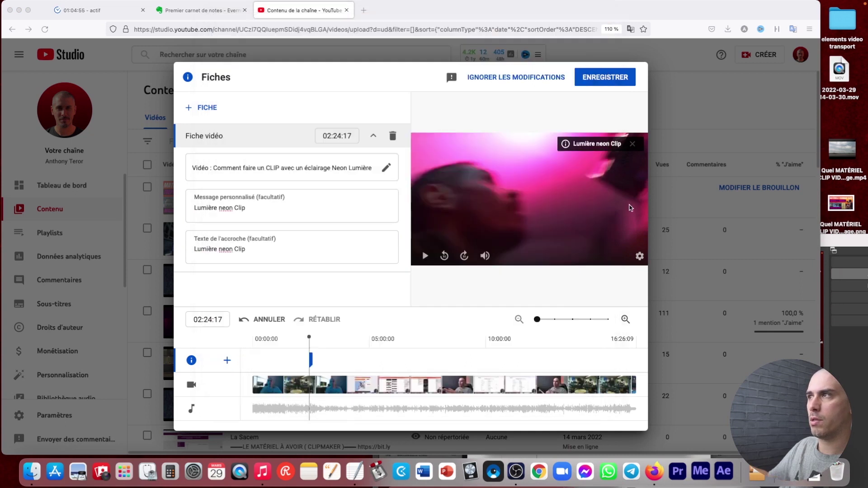
click(386, 362)
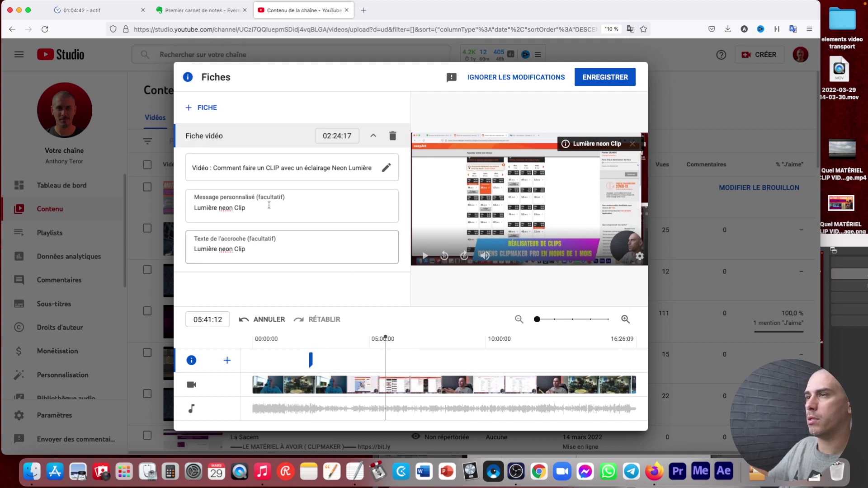
click(206, 109)
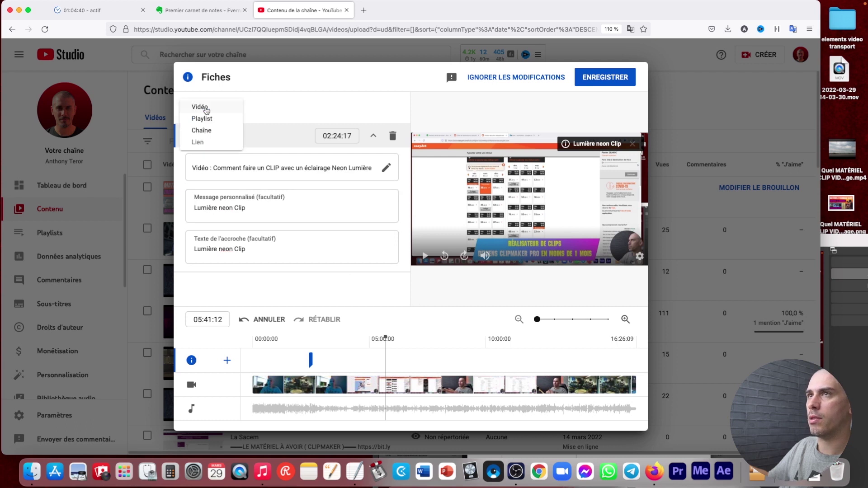
click(205, 107)
text(formation)
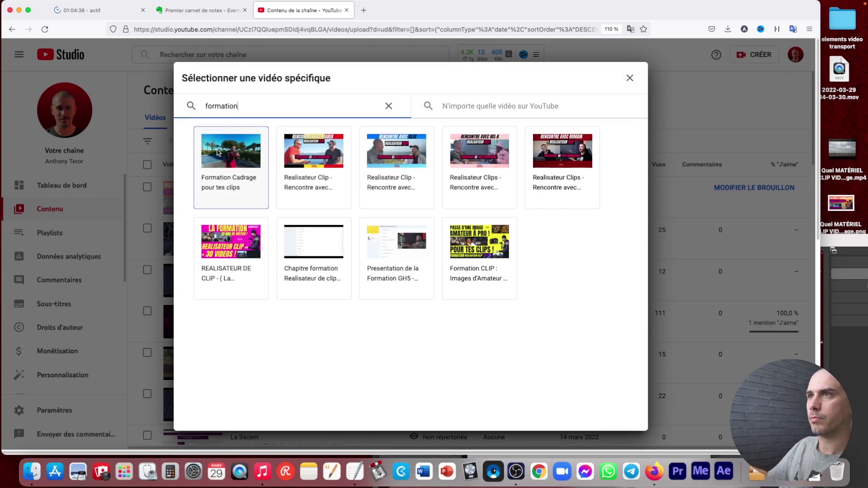
click(234, 255)
- Enter "La formation" as both the custom message and the teaser text of the second video card
click(229, 229)
text(La formation)
click(221, 268)
text(La formation)
- Save the info cards and advance past the checks to the video's visibility settings
click(608, 77)
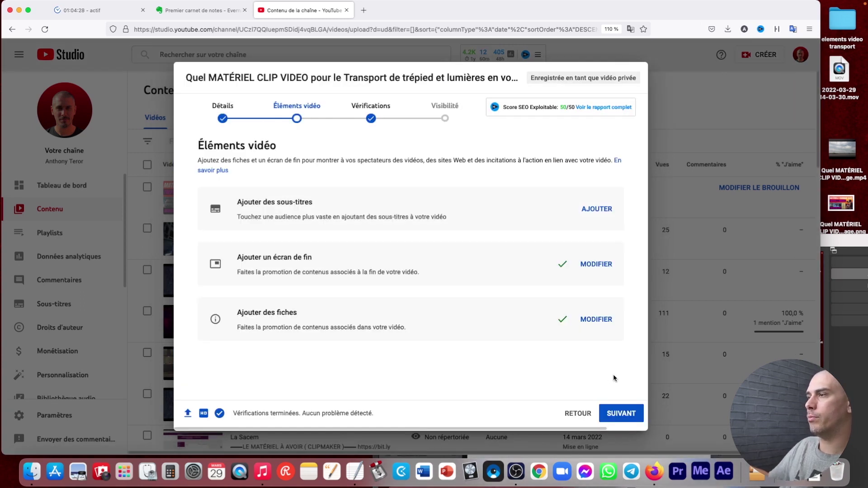
click(628, 418)
click(628, 417)
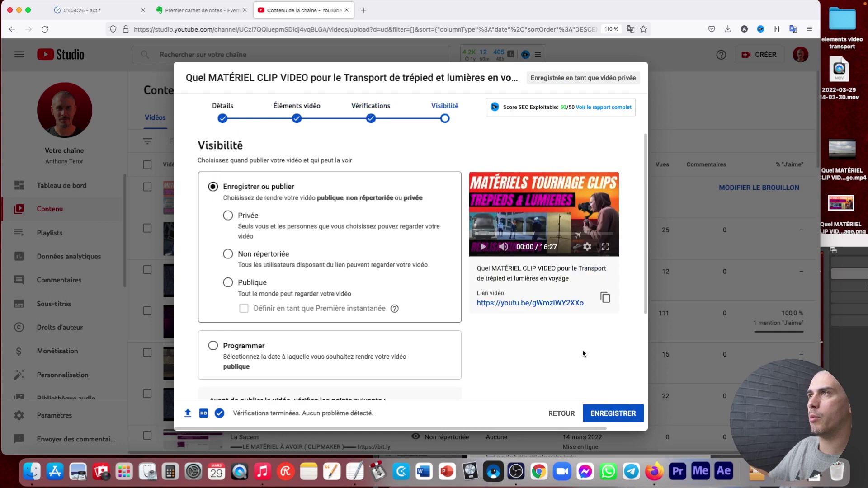
- Examine the chart of best publishing times for all periods, close it and return to the publishing options
scroll(261, 314, down, 3)
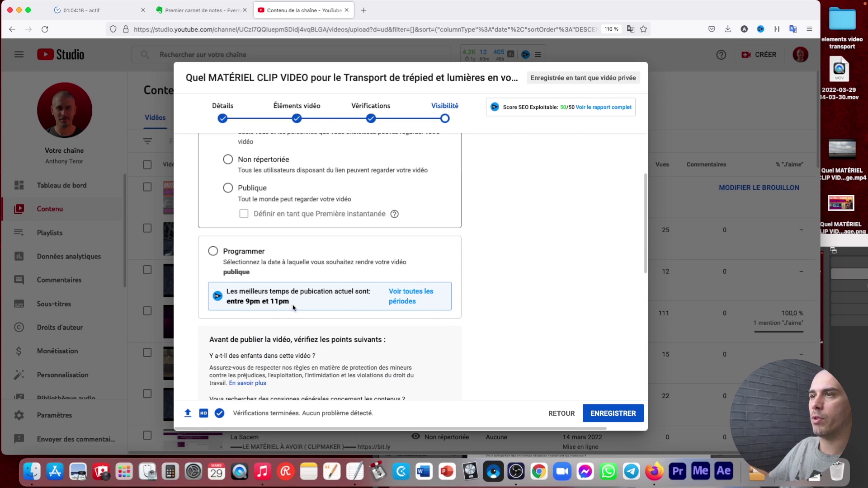
click(402, 291)
scroll(448, 293, down, 3)
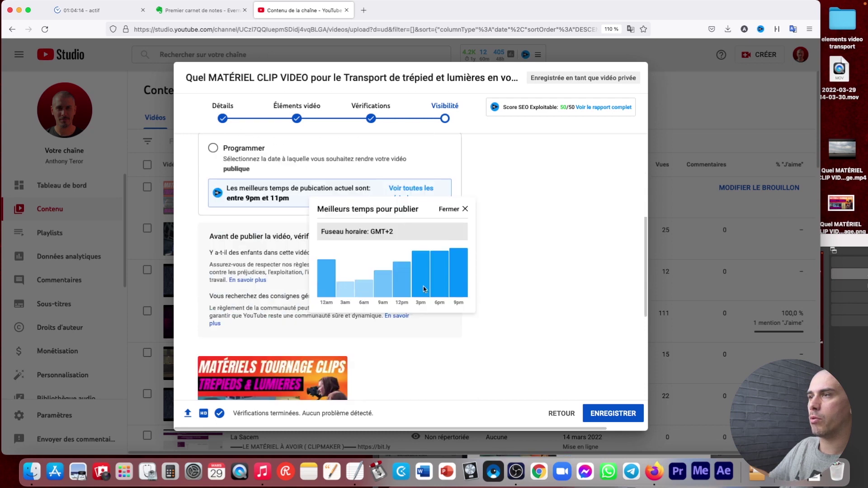
click(515, 285)
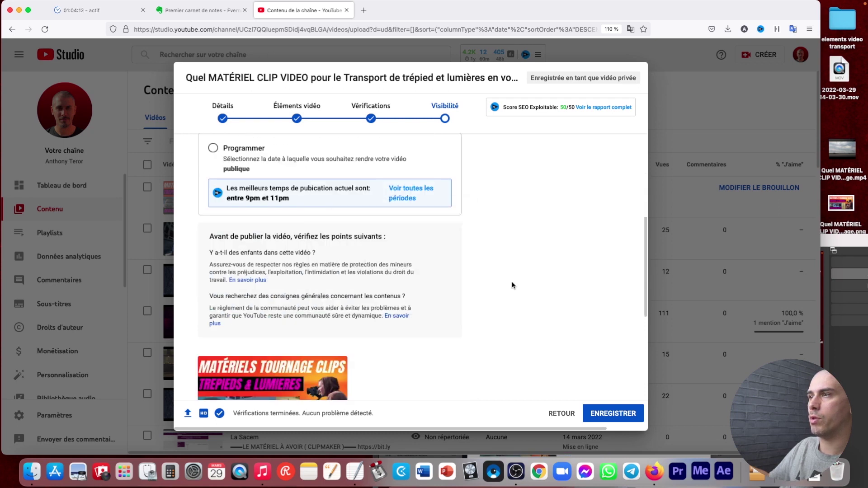
scroll(308, 245, up, 3)
scroll(308, 245, up, 2)
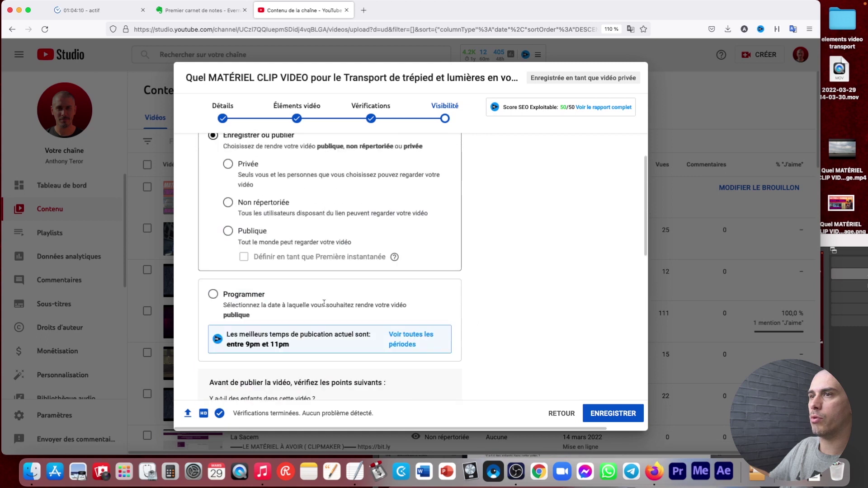